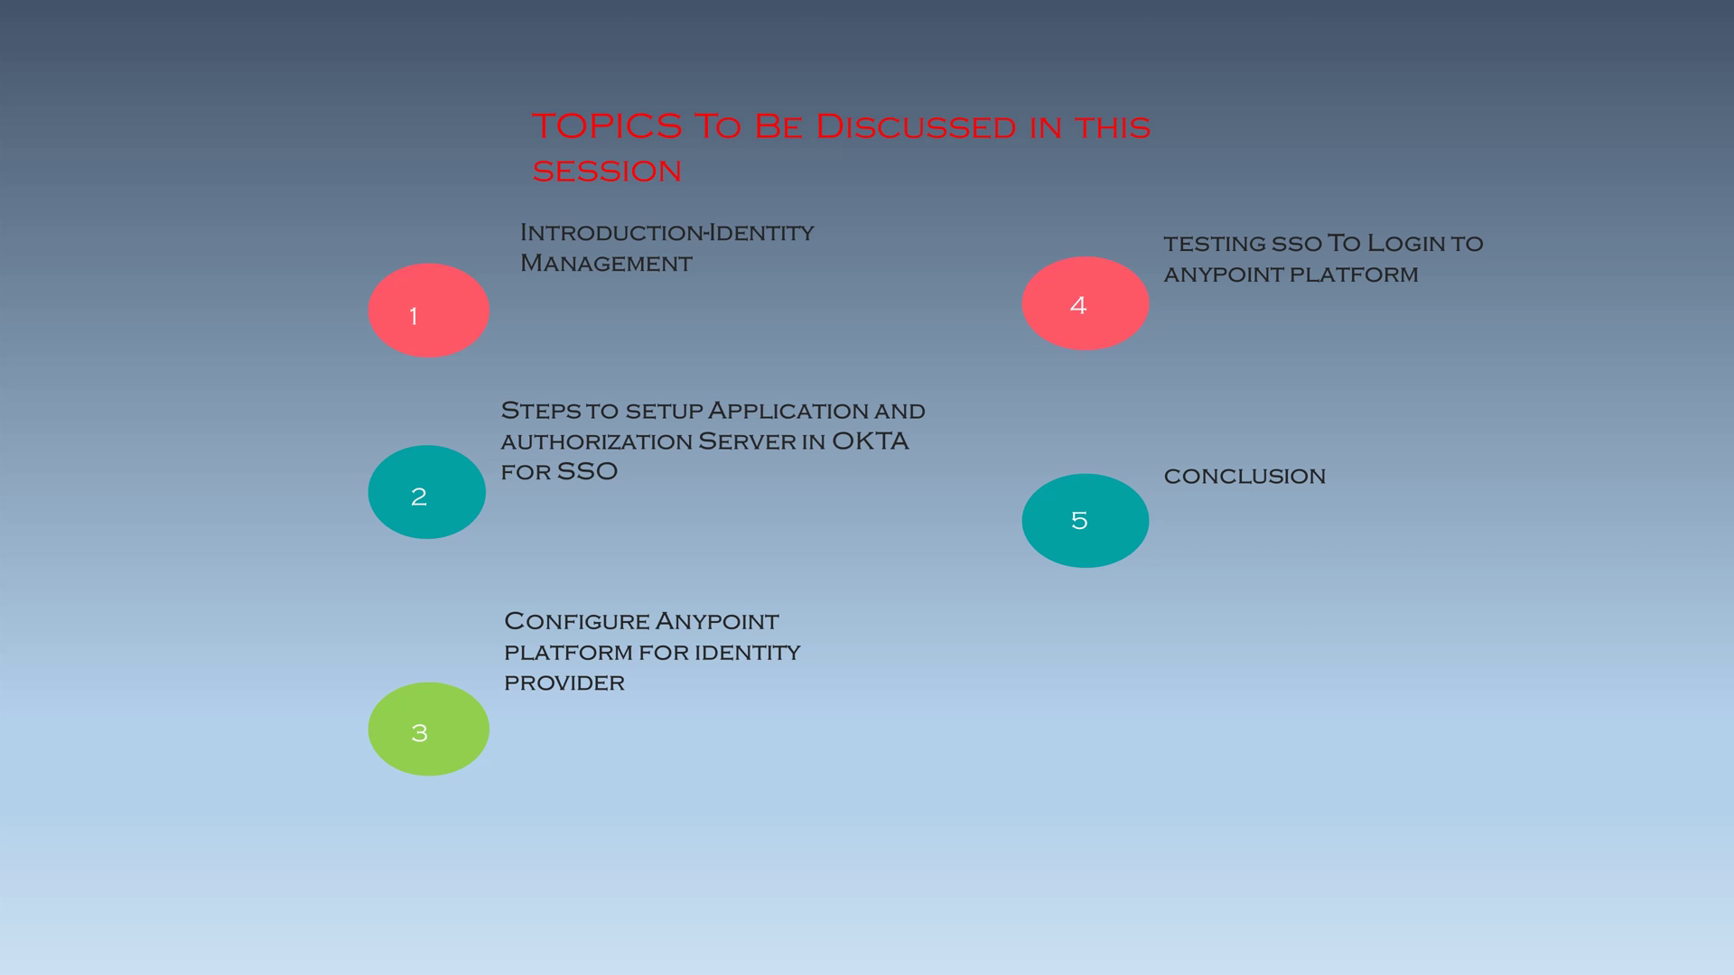
- Exit the slide show, returning to Normal view on the session agenda slide
key(Escape)
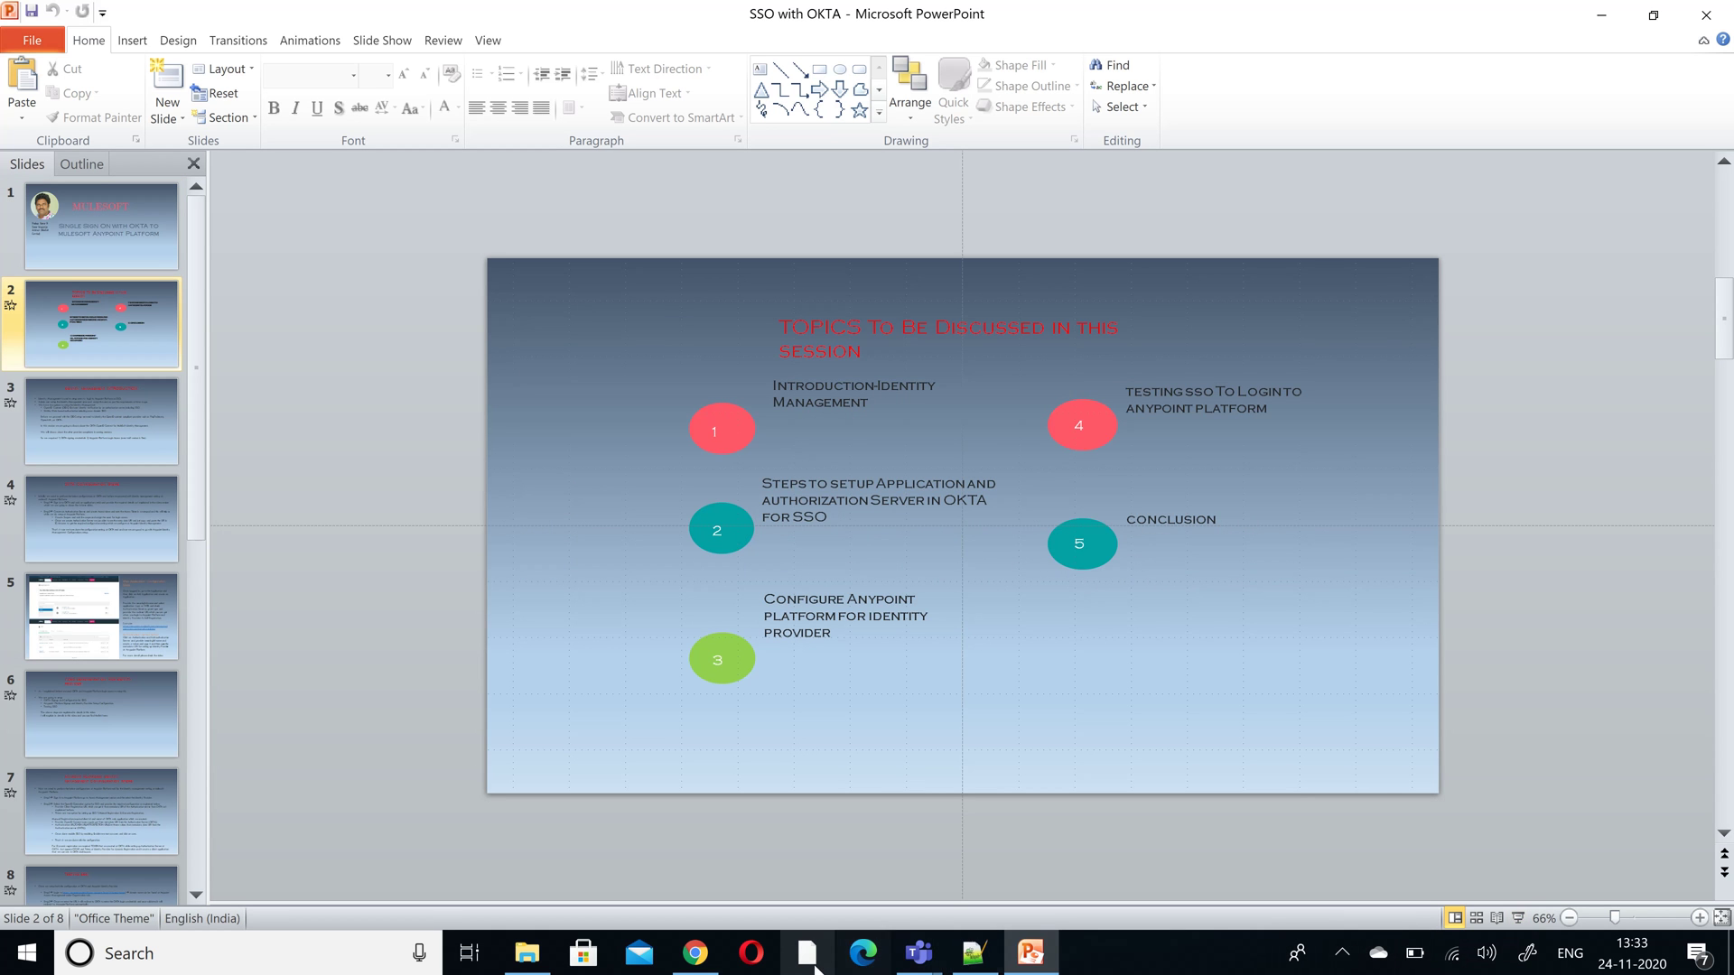
- Switch from PowerPoint to Chrome's blank New Tab page
click(712, 964)
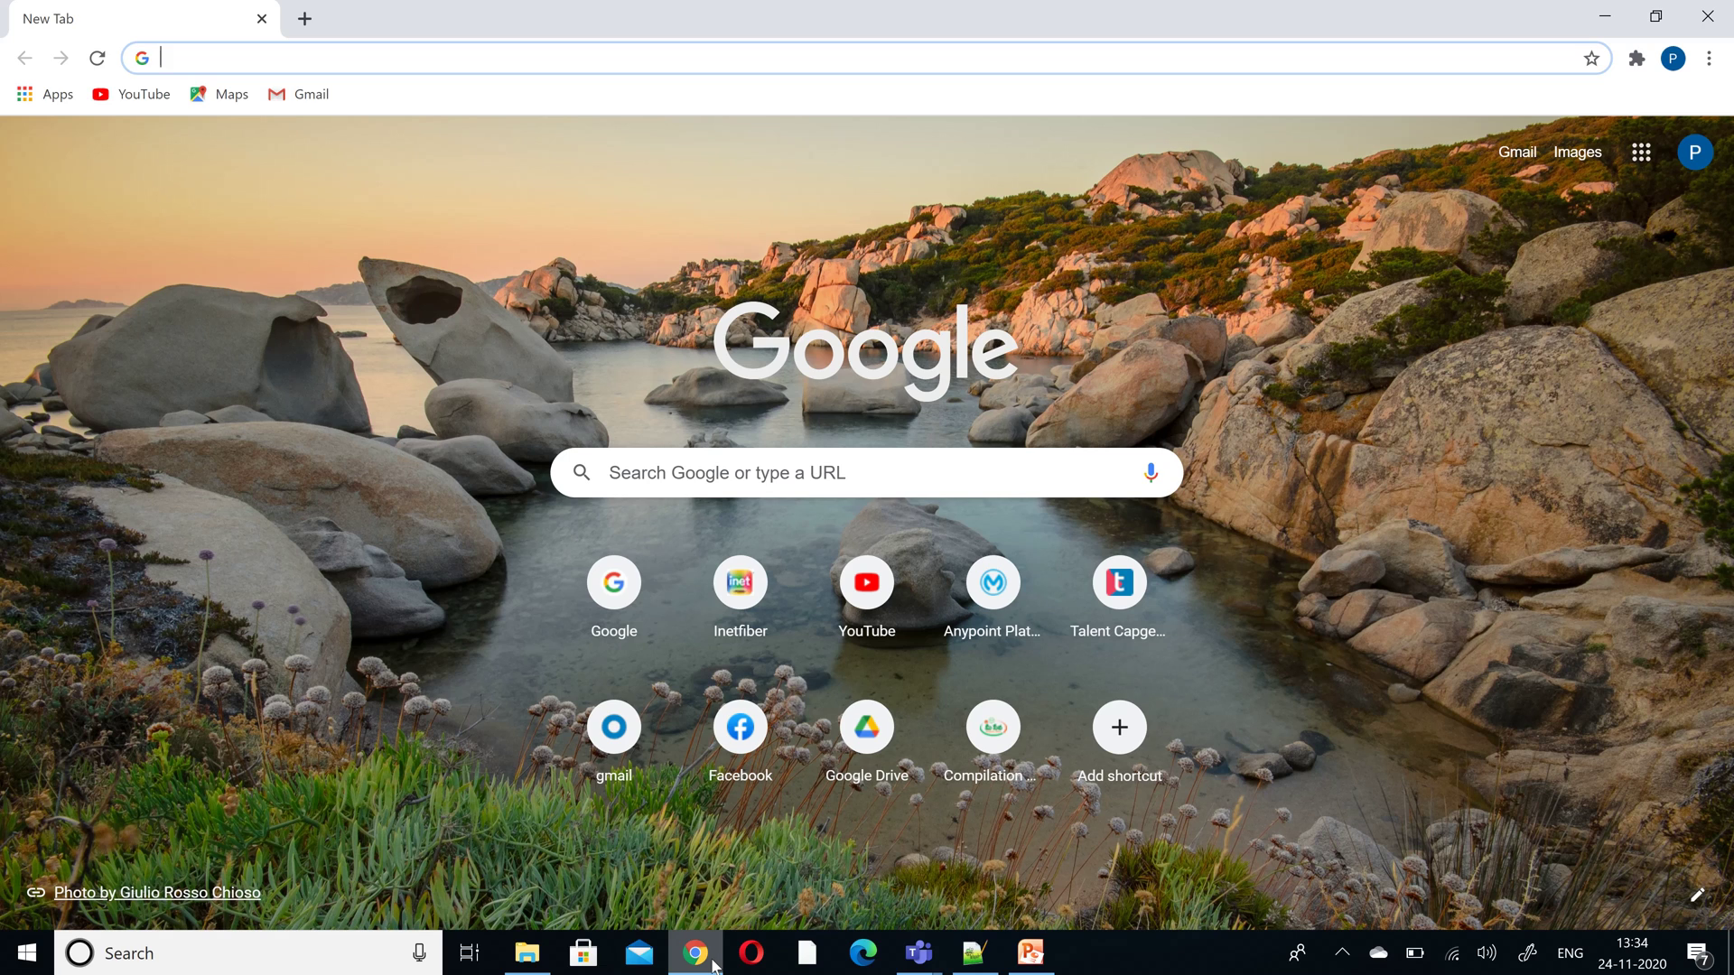
- Search 'okta login', open the Login | Okta page, and continue with the saved developer account
text(okta )
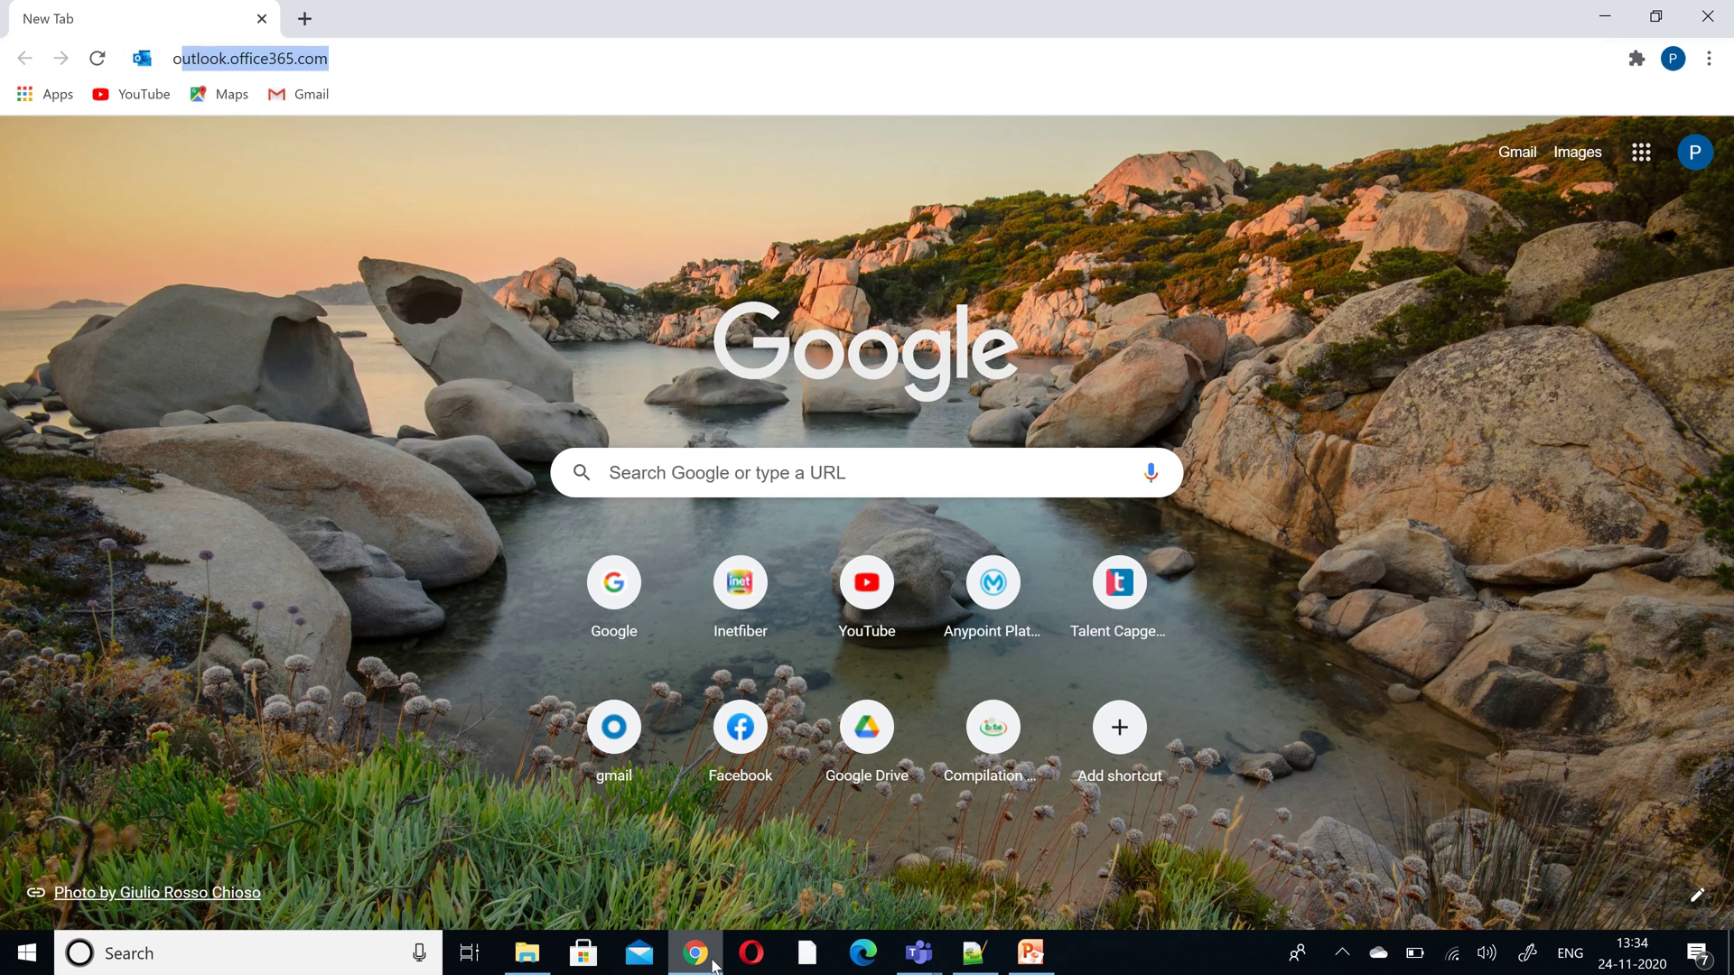
text(login)
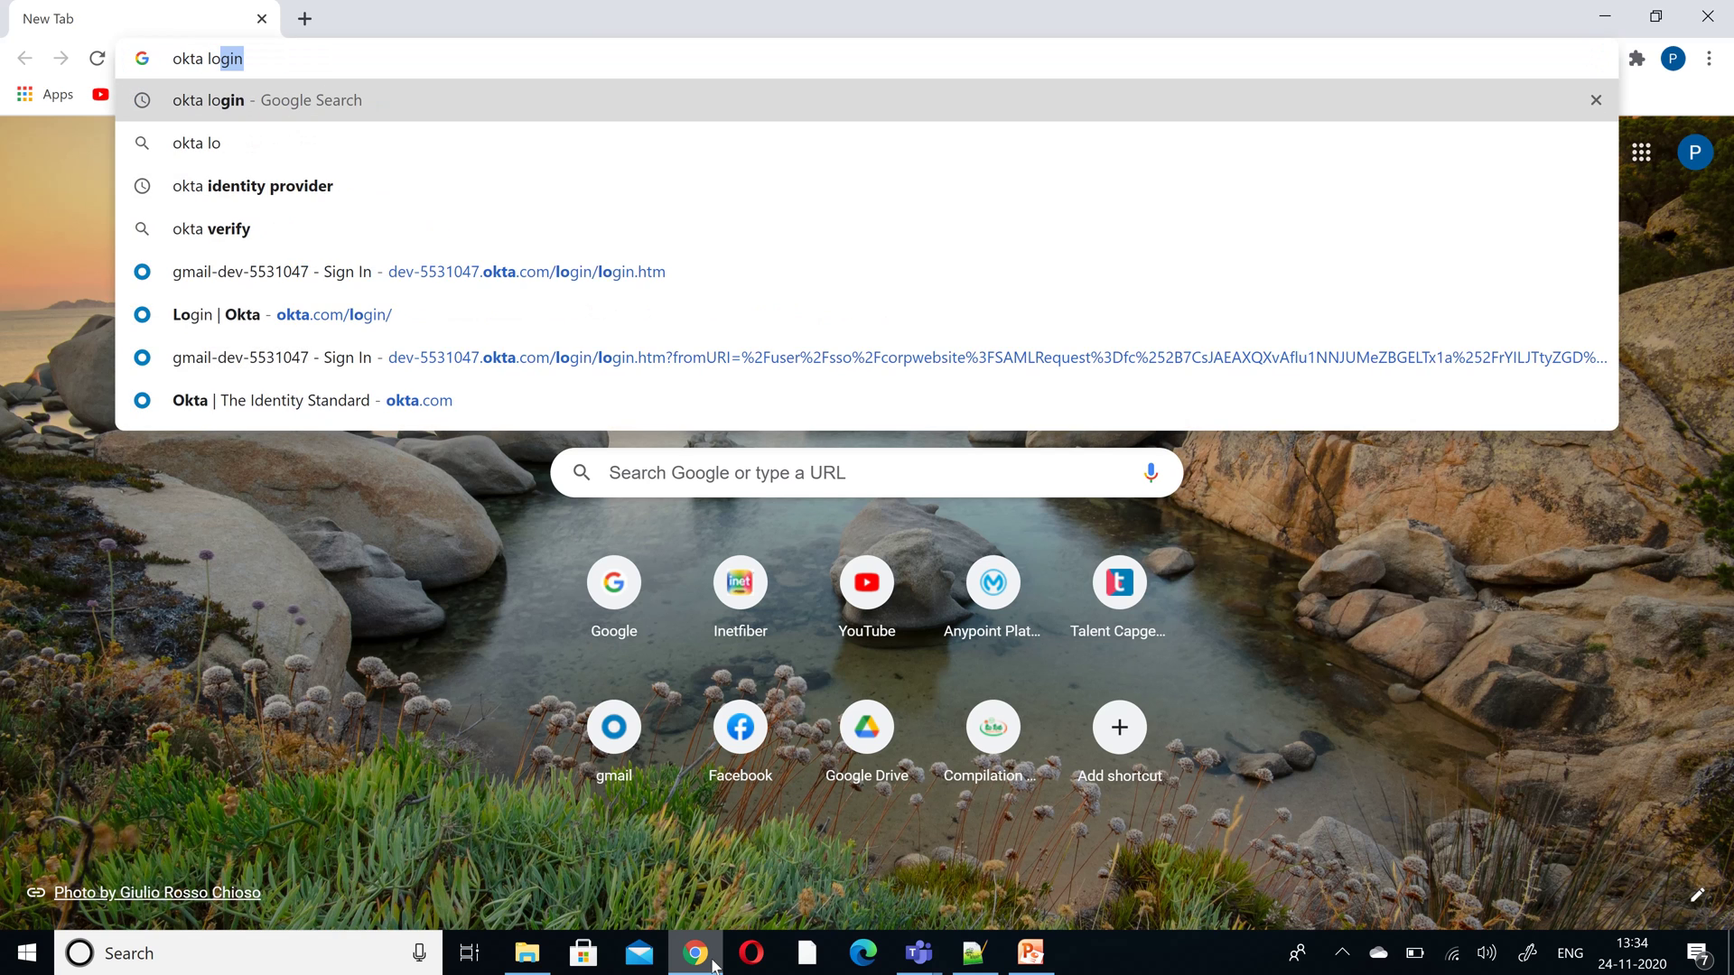
key(Return)
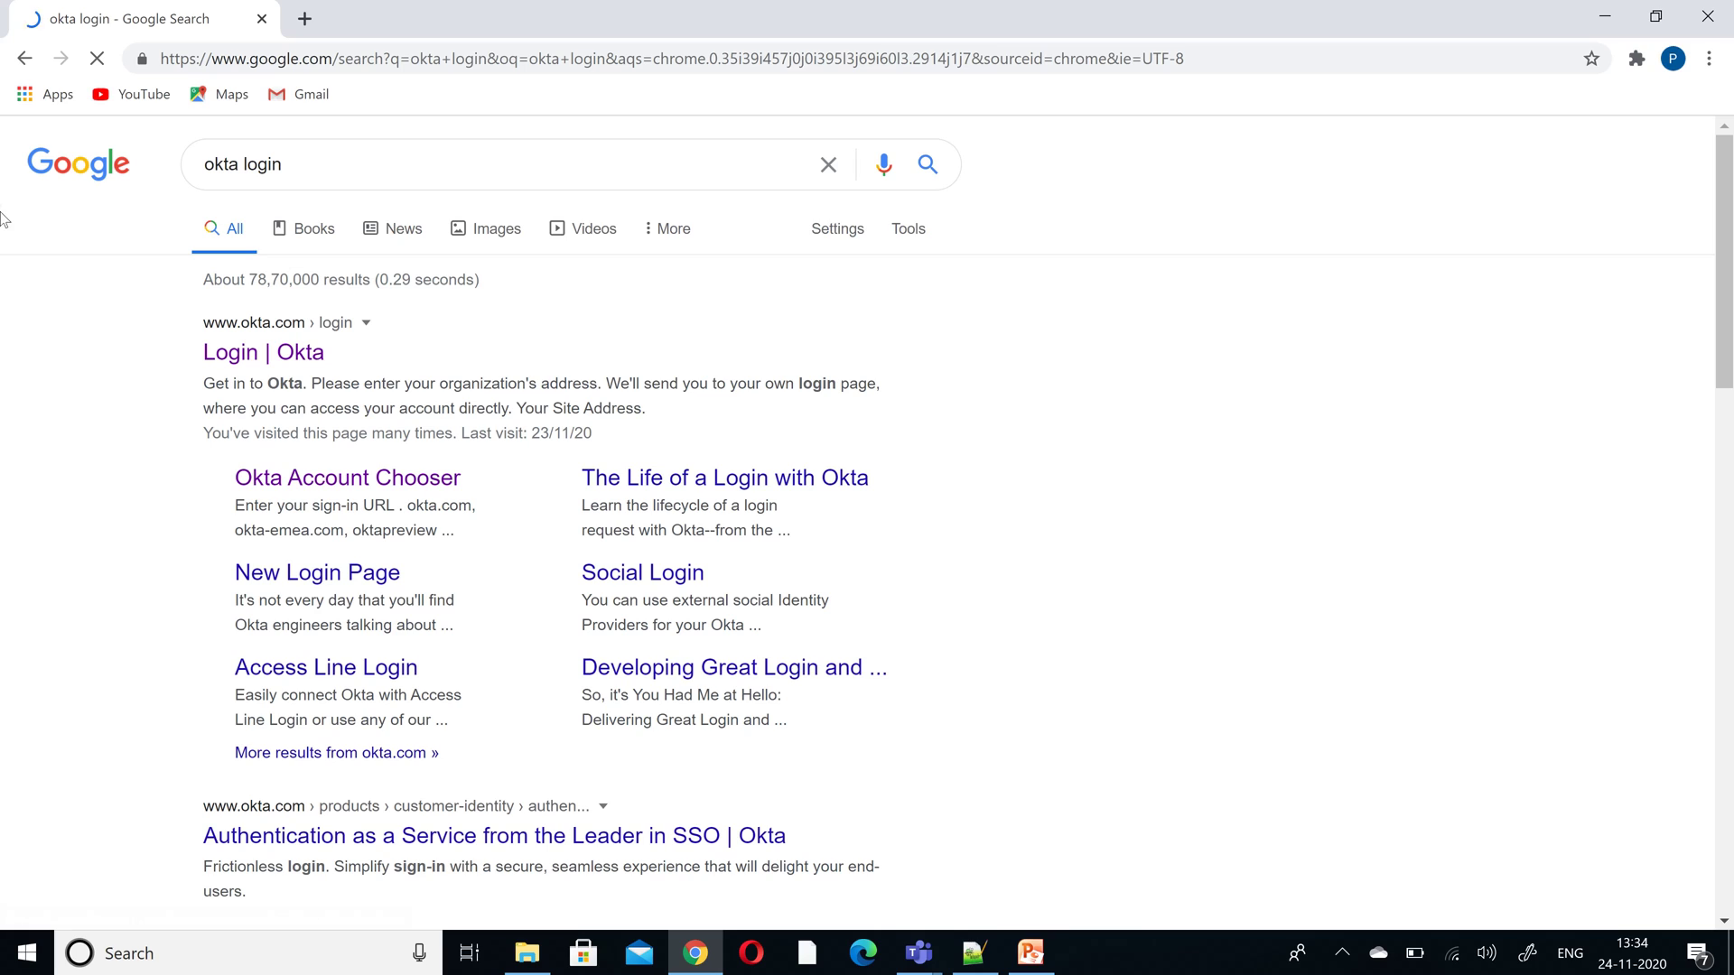
click(289, 362)
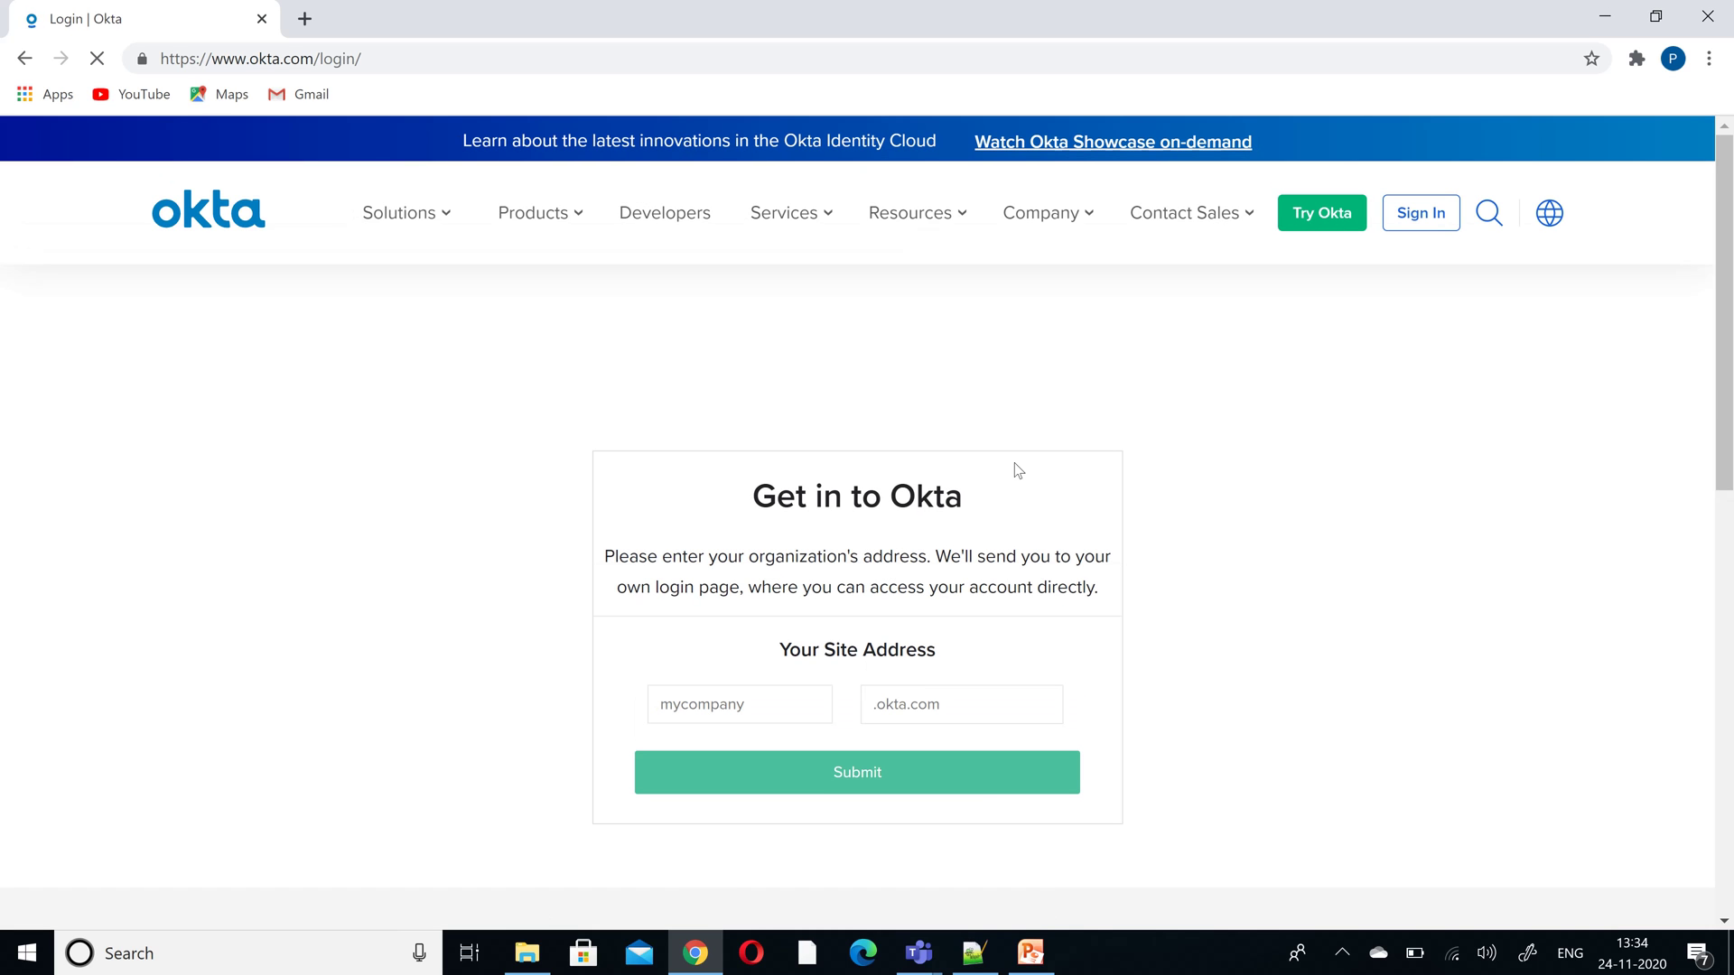
click(1399, 214)
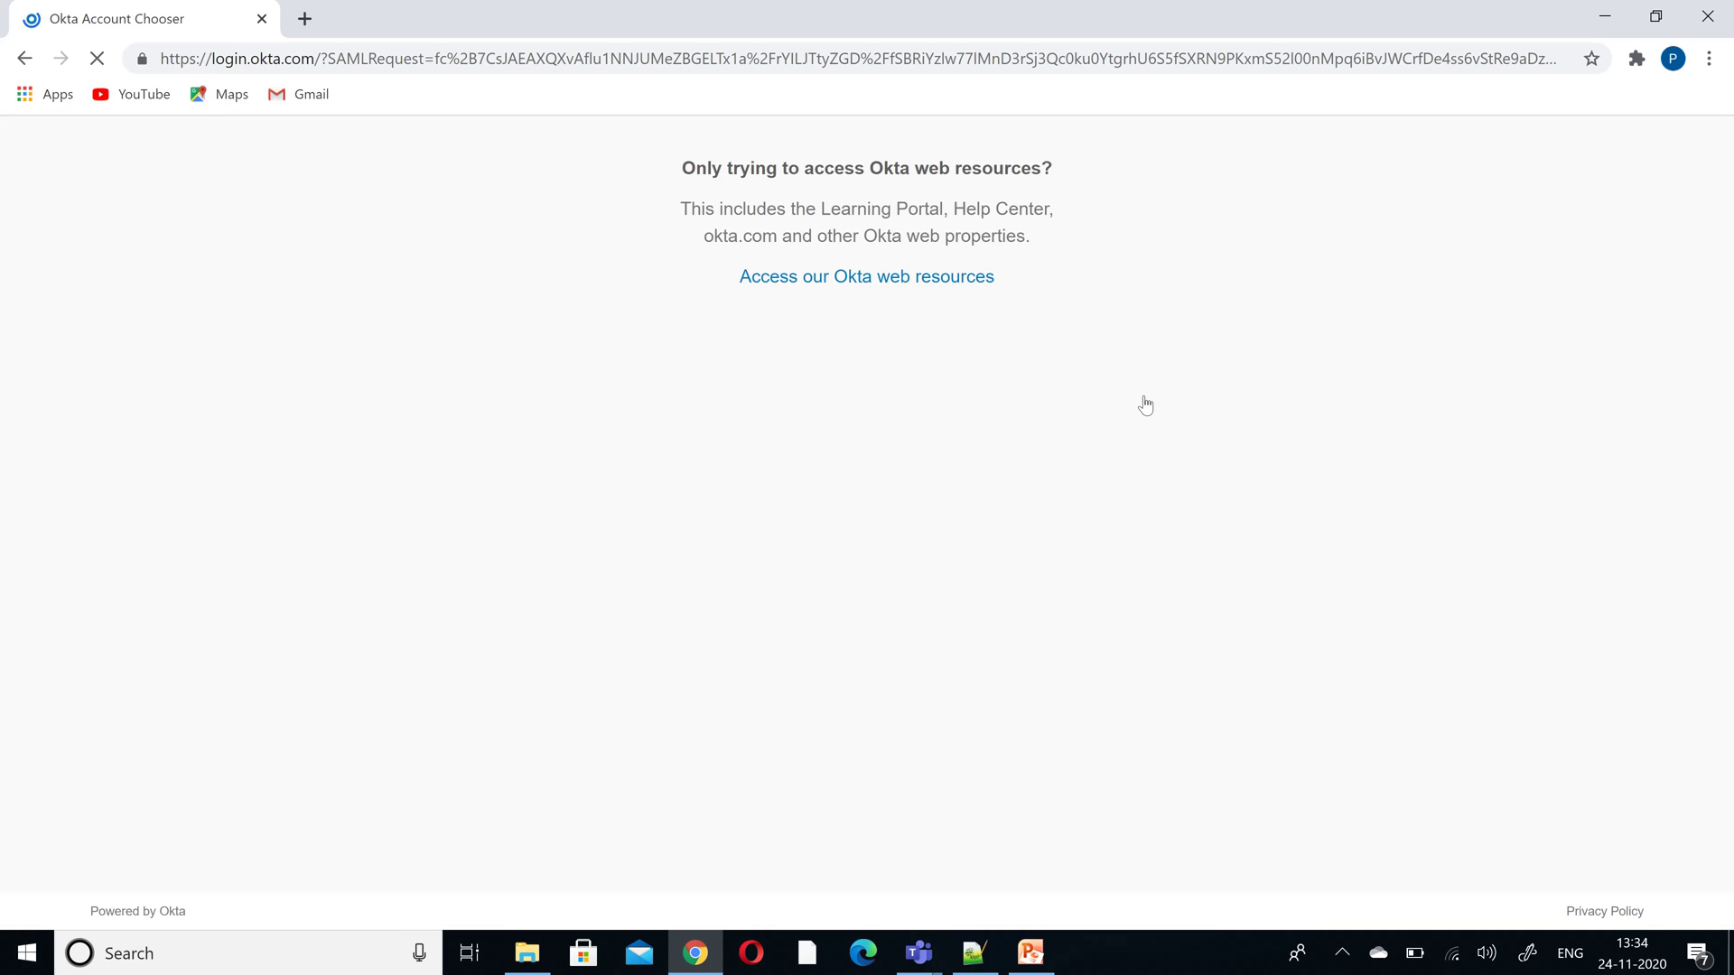
click(914, 341)
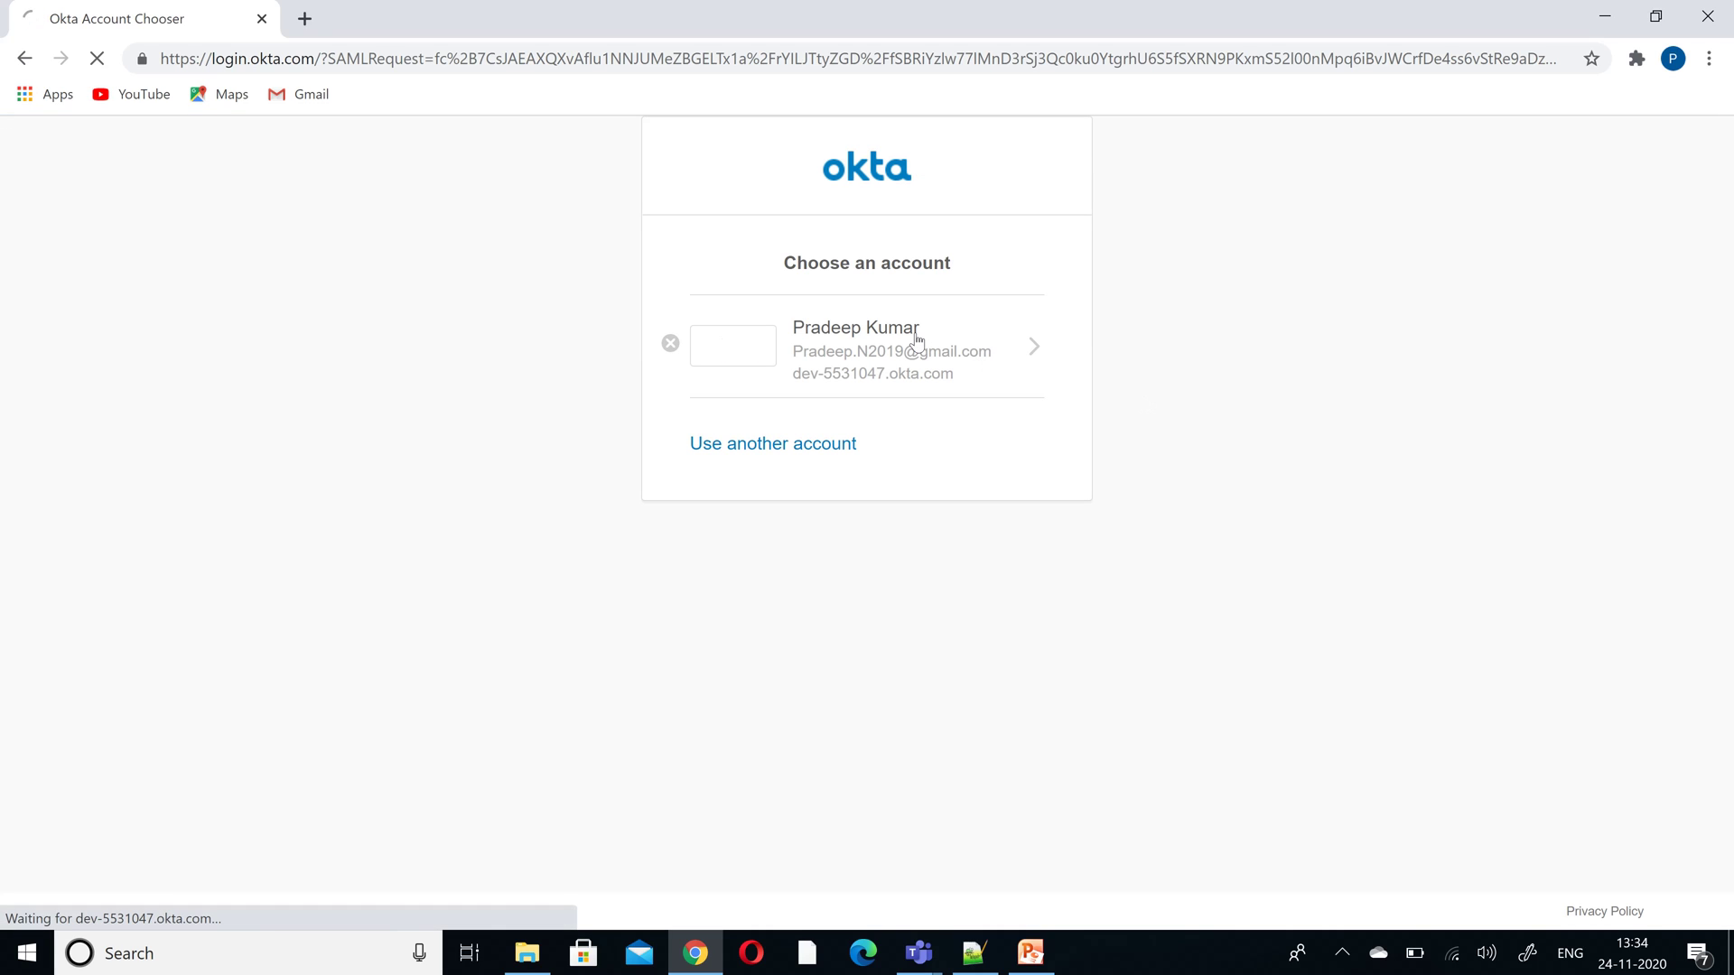
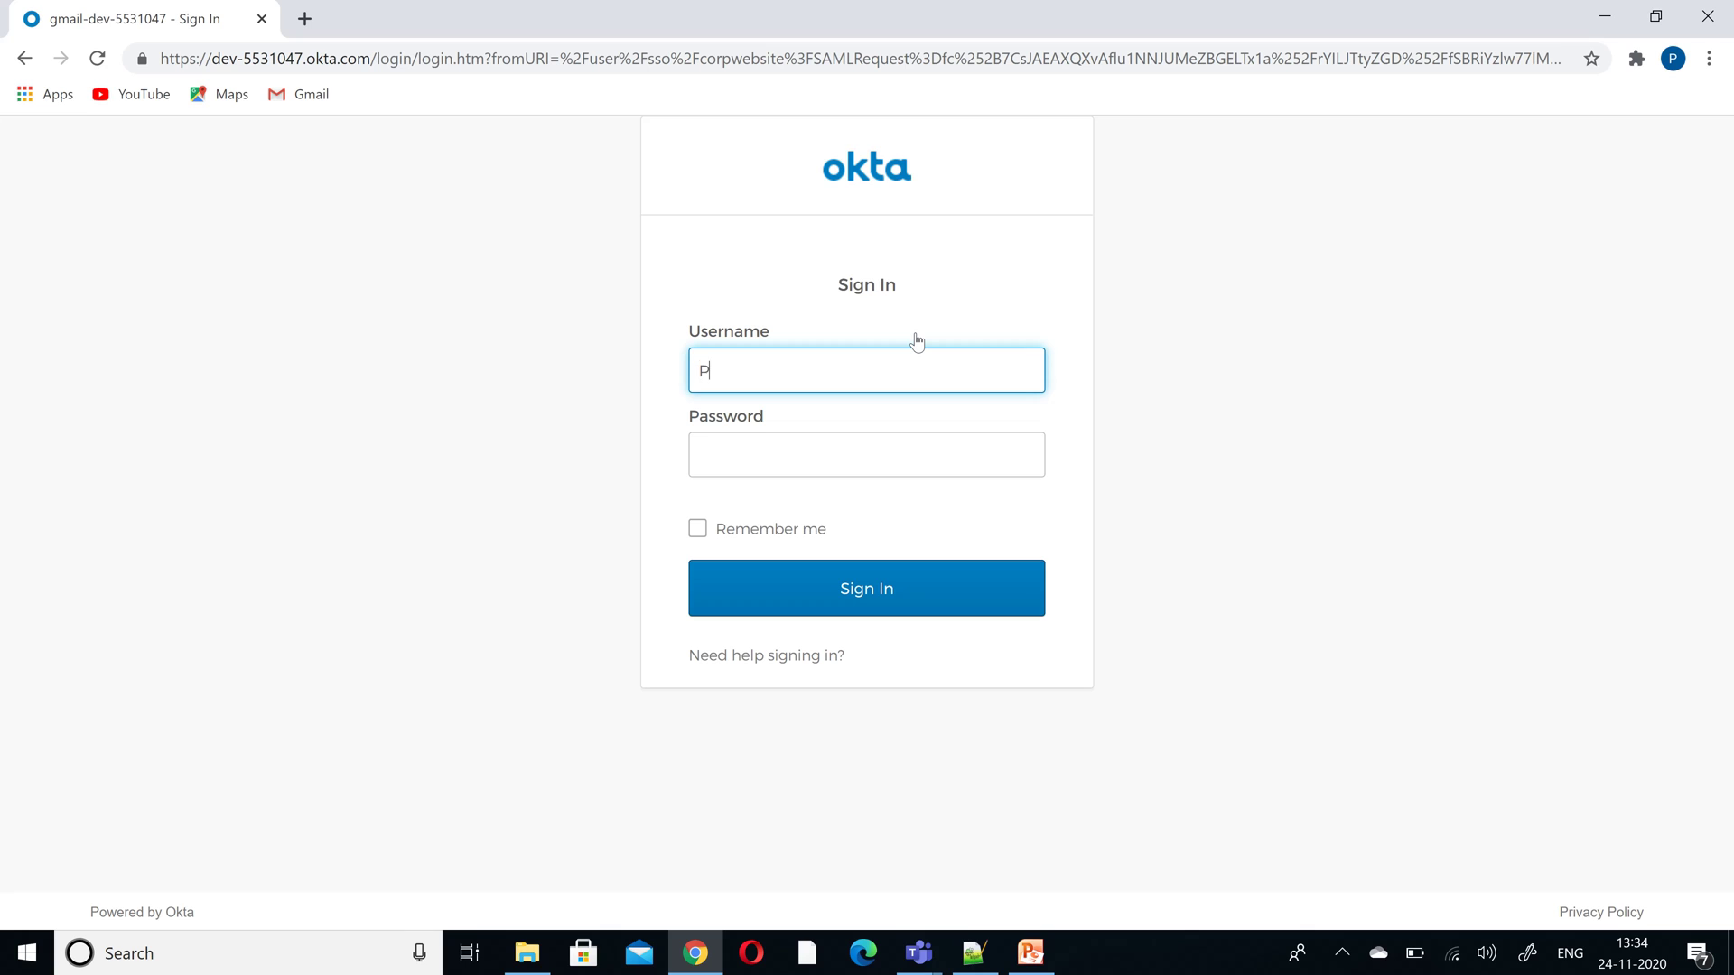
- Sign in to Okta with the account e-mail as username and the account password
key(Tab)
text(•••••••)
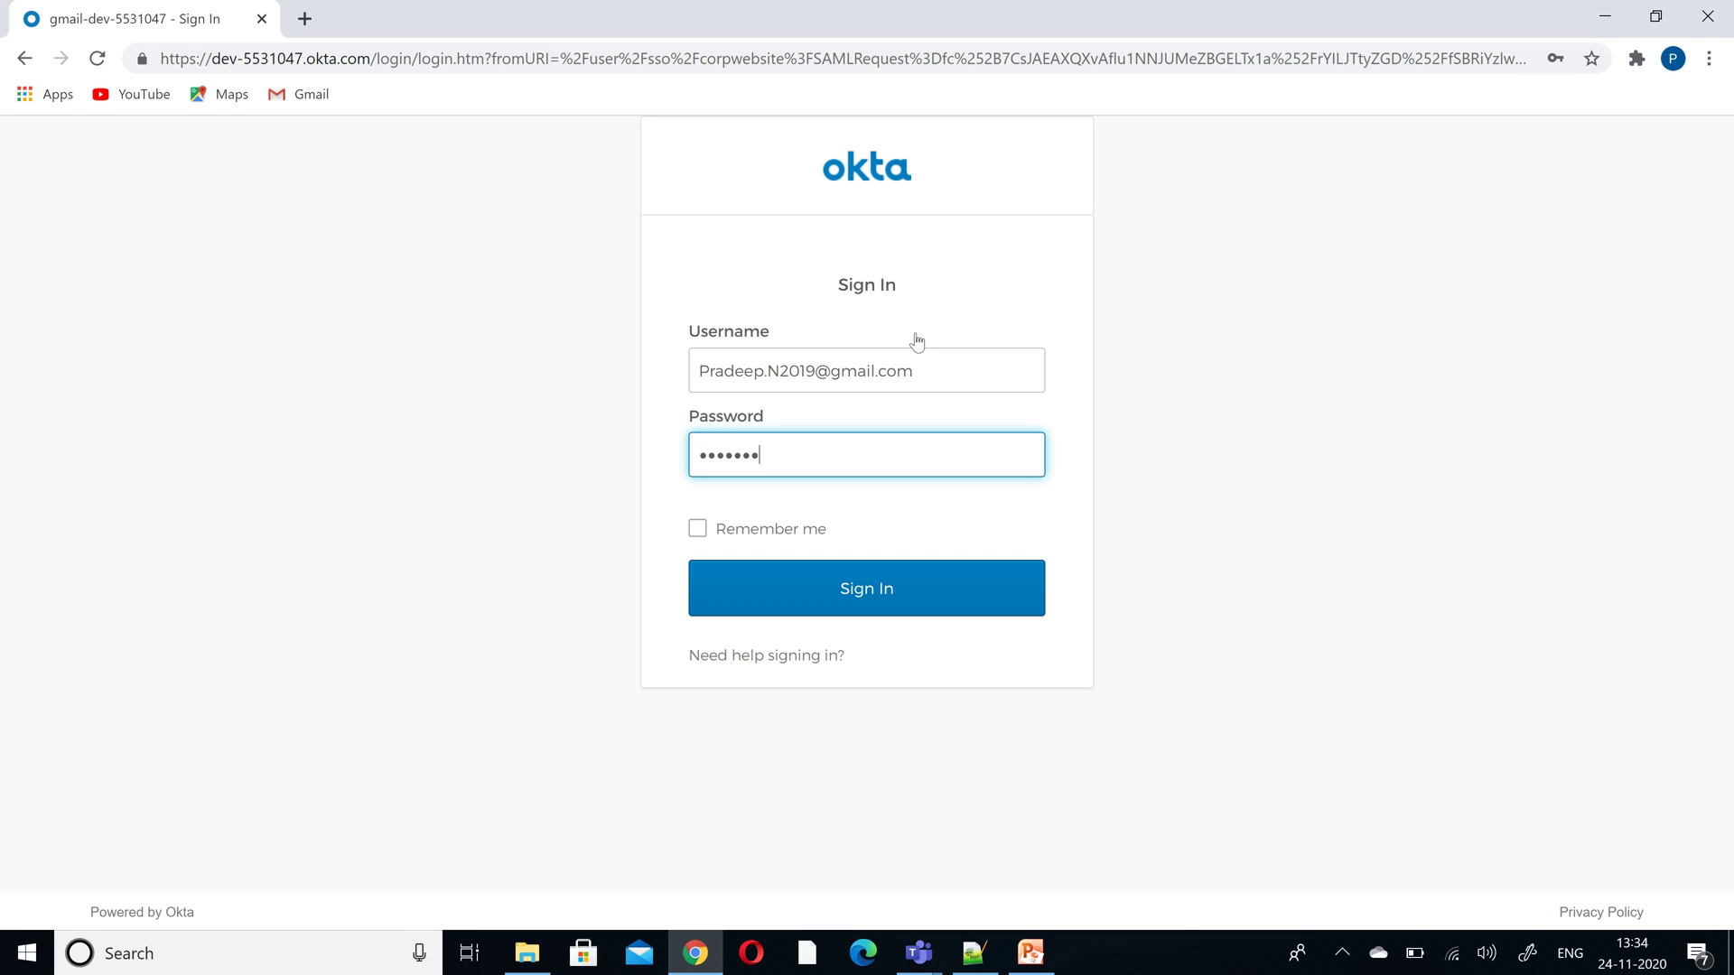
text(•••)
key(Return)
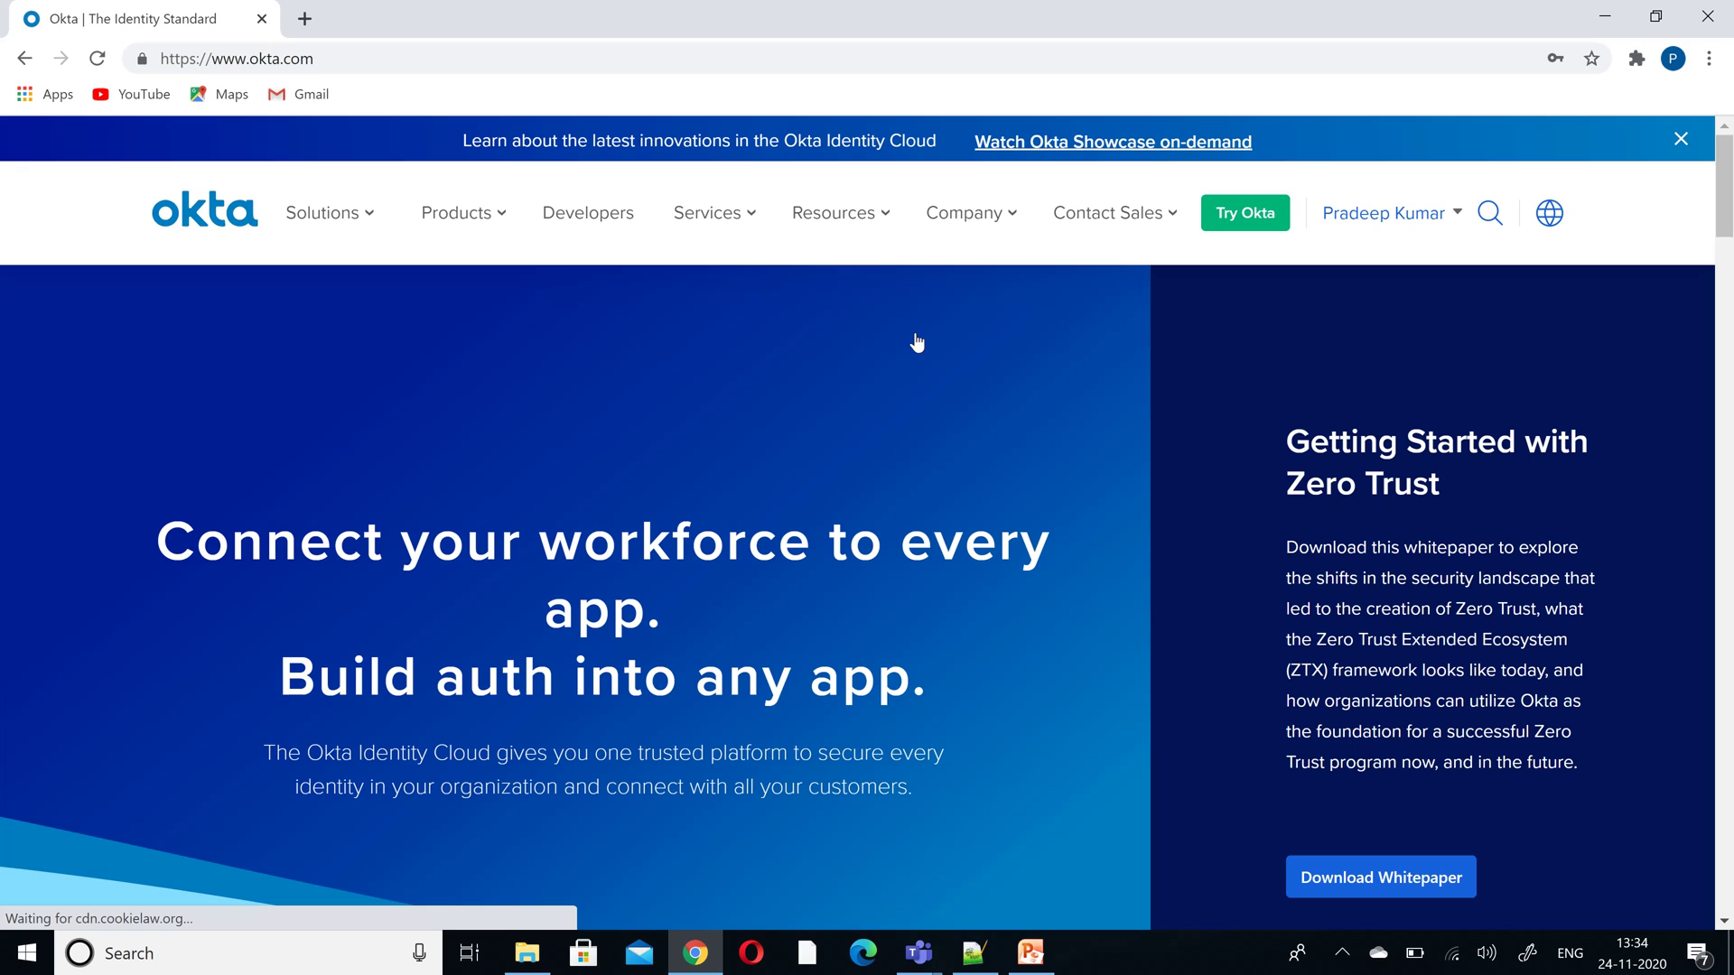
- Go from the account menu's Your apps into the Admin console's Applications list
click(1457, 221)
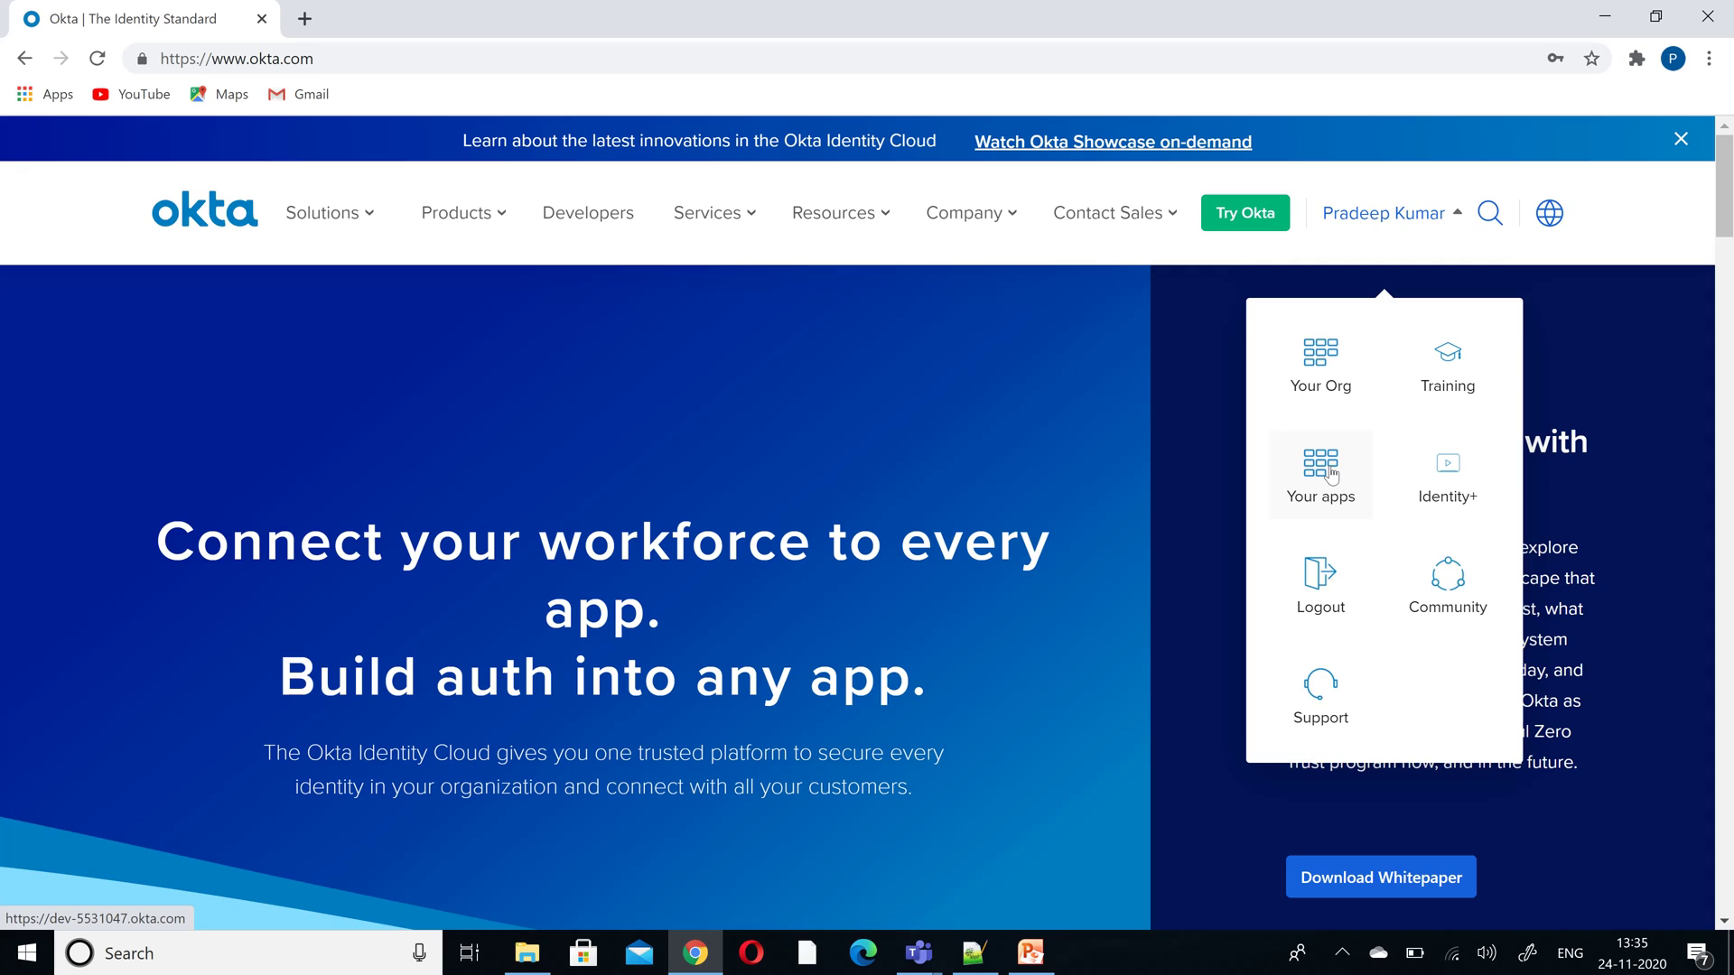
click(1331, 476)
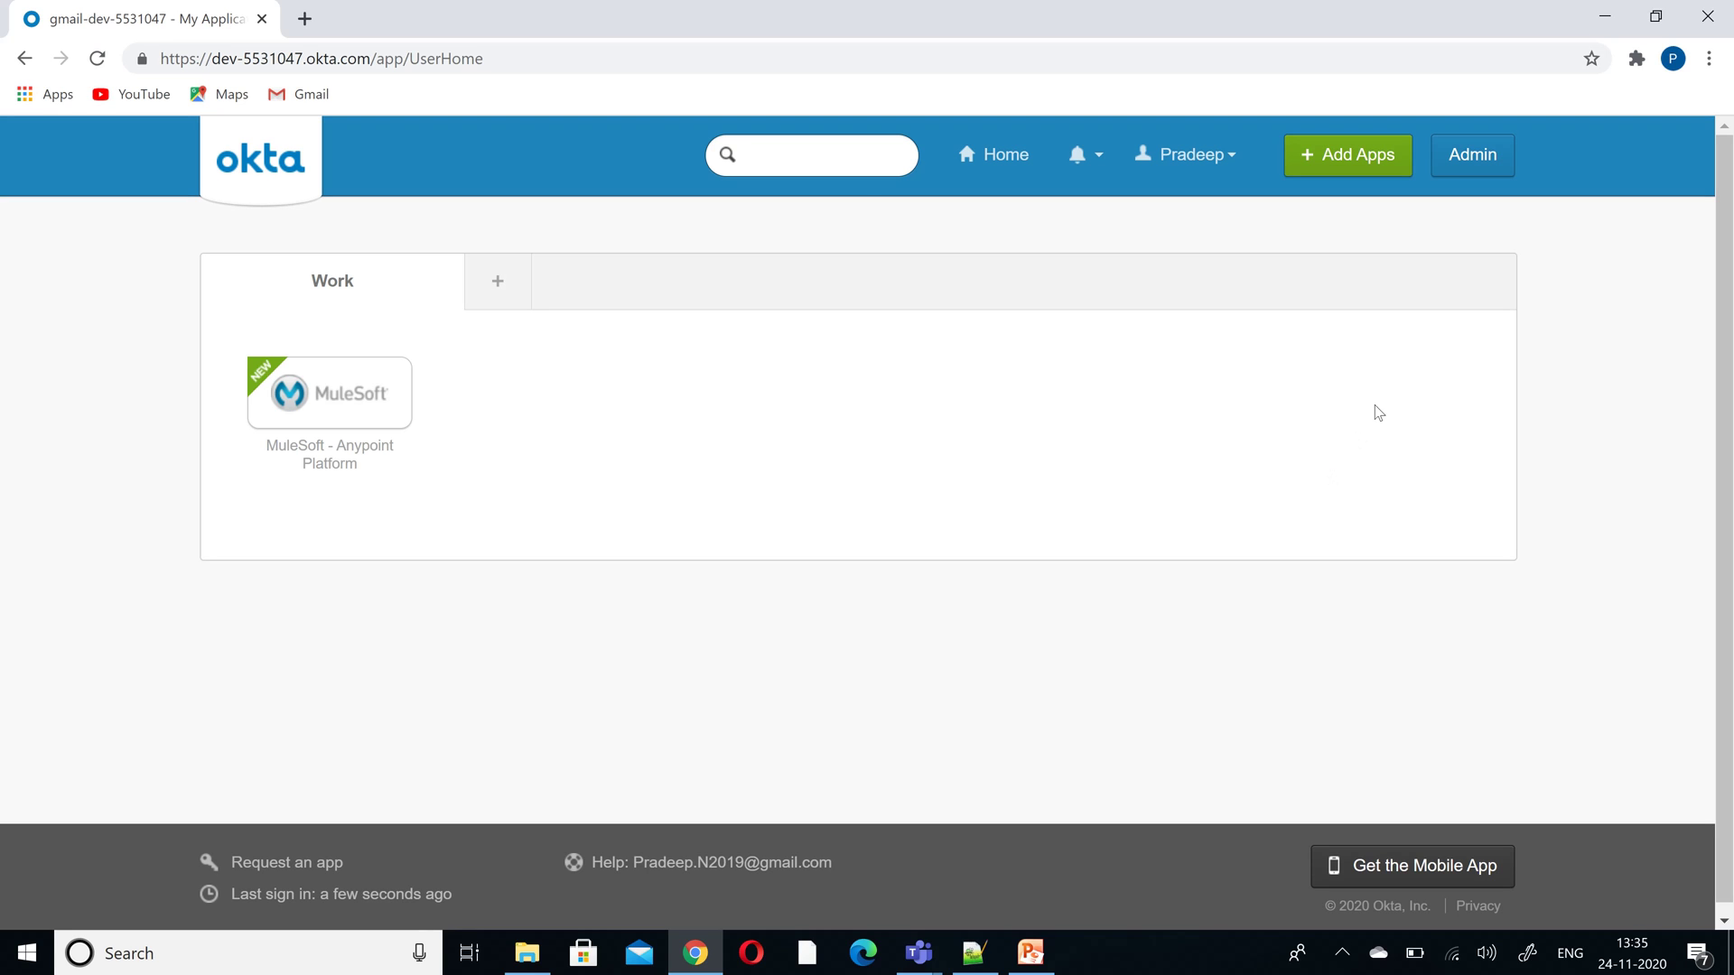
click(1464, 177)
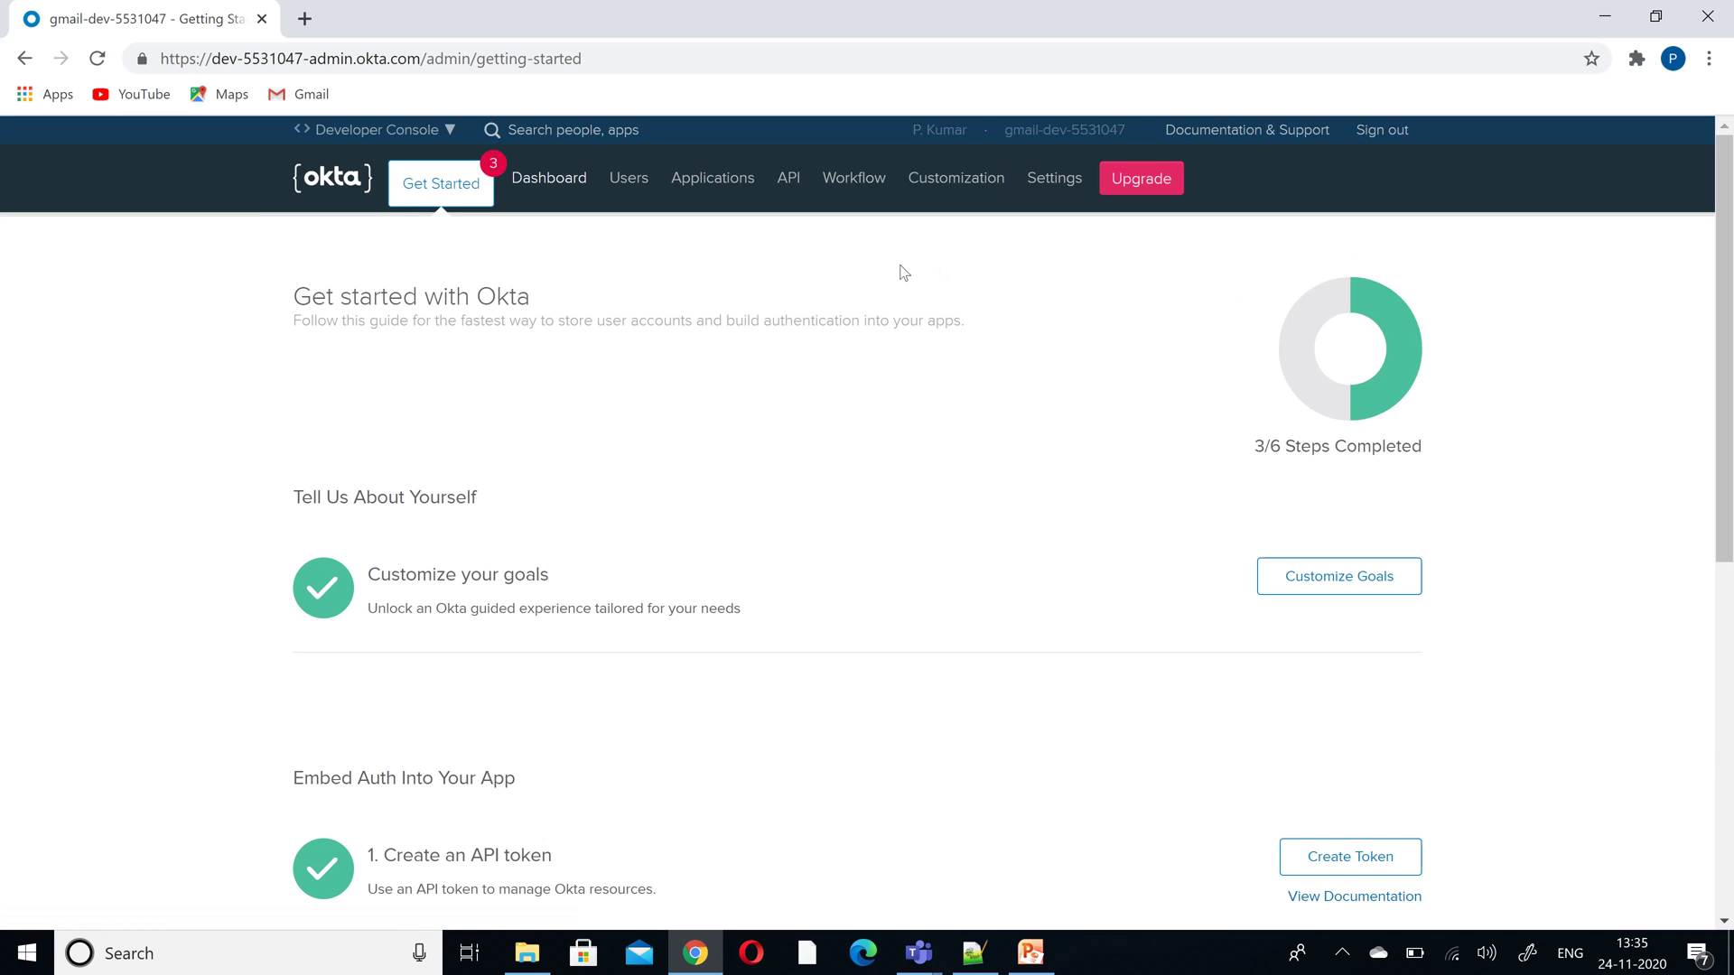
drag(1726, 266, 1728, 136)
click(732, 185)
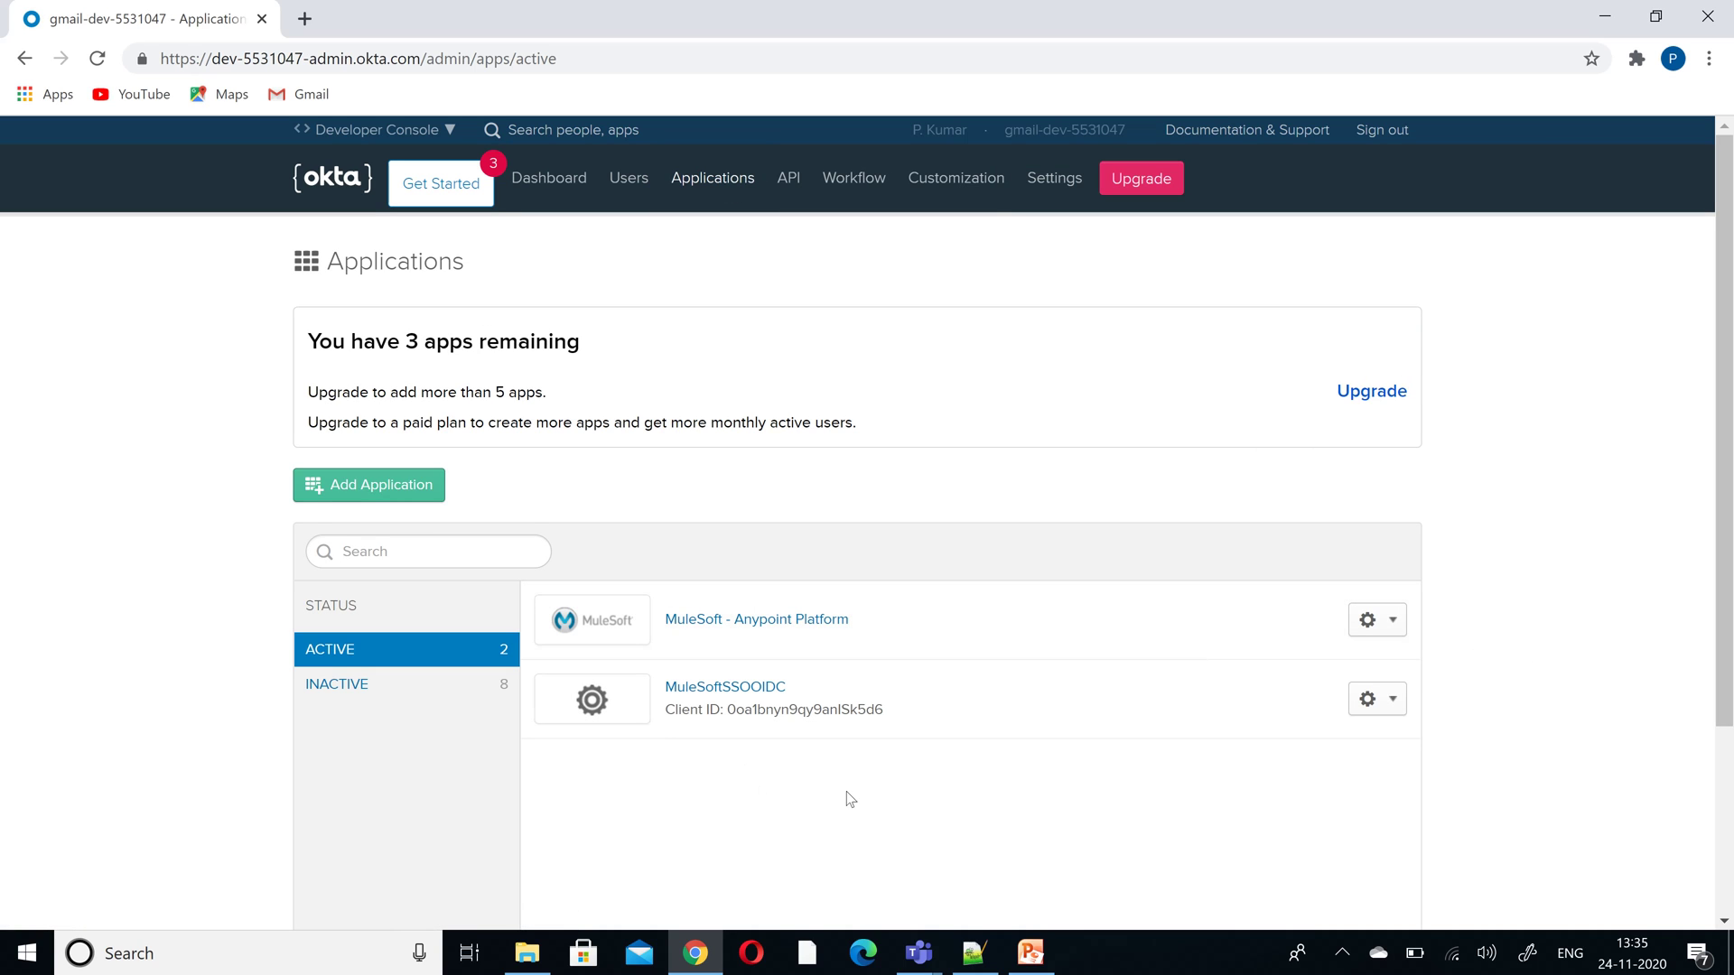
- Deactivate MuleSoftSSOOIDC and MuleSoft - Anypoint Platform, confirming each deactivation
click(1401, 713)
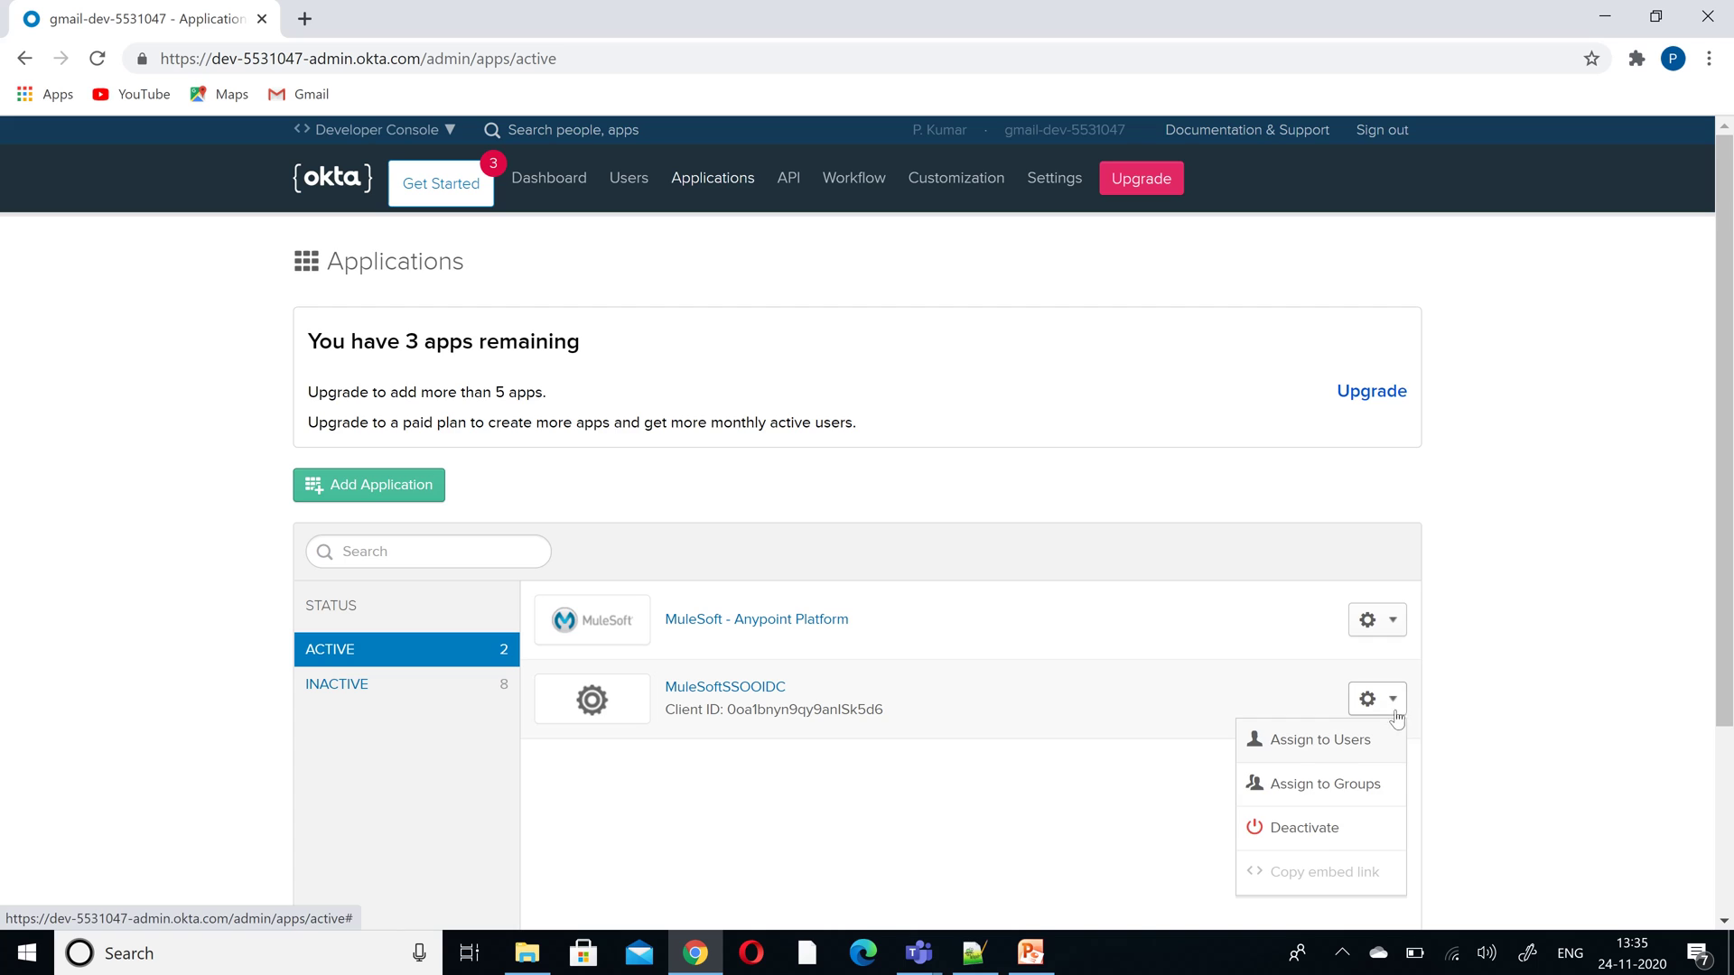
click(1317, 829)
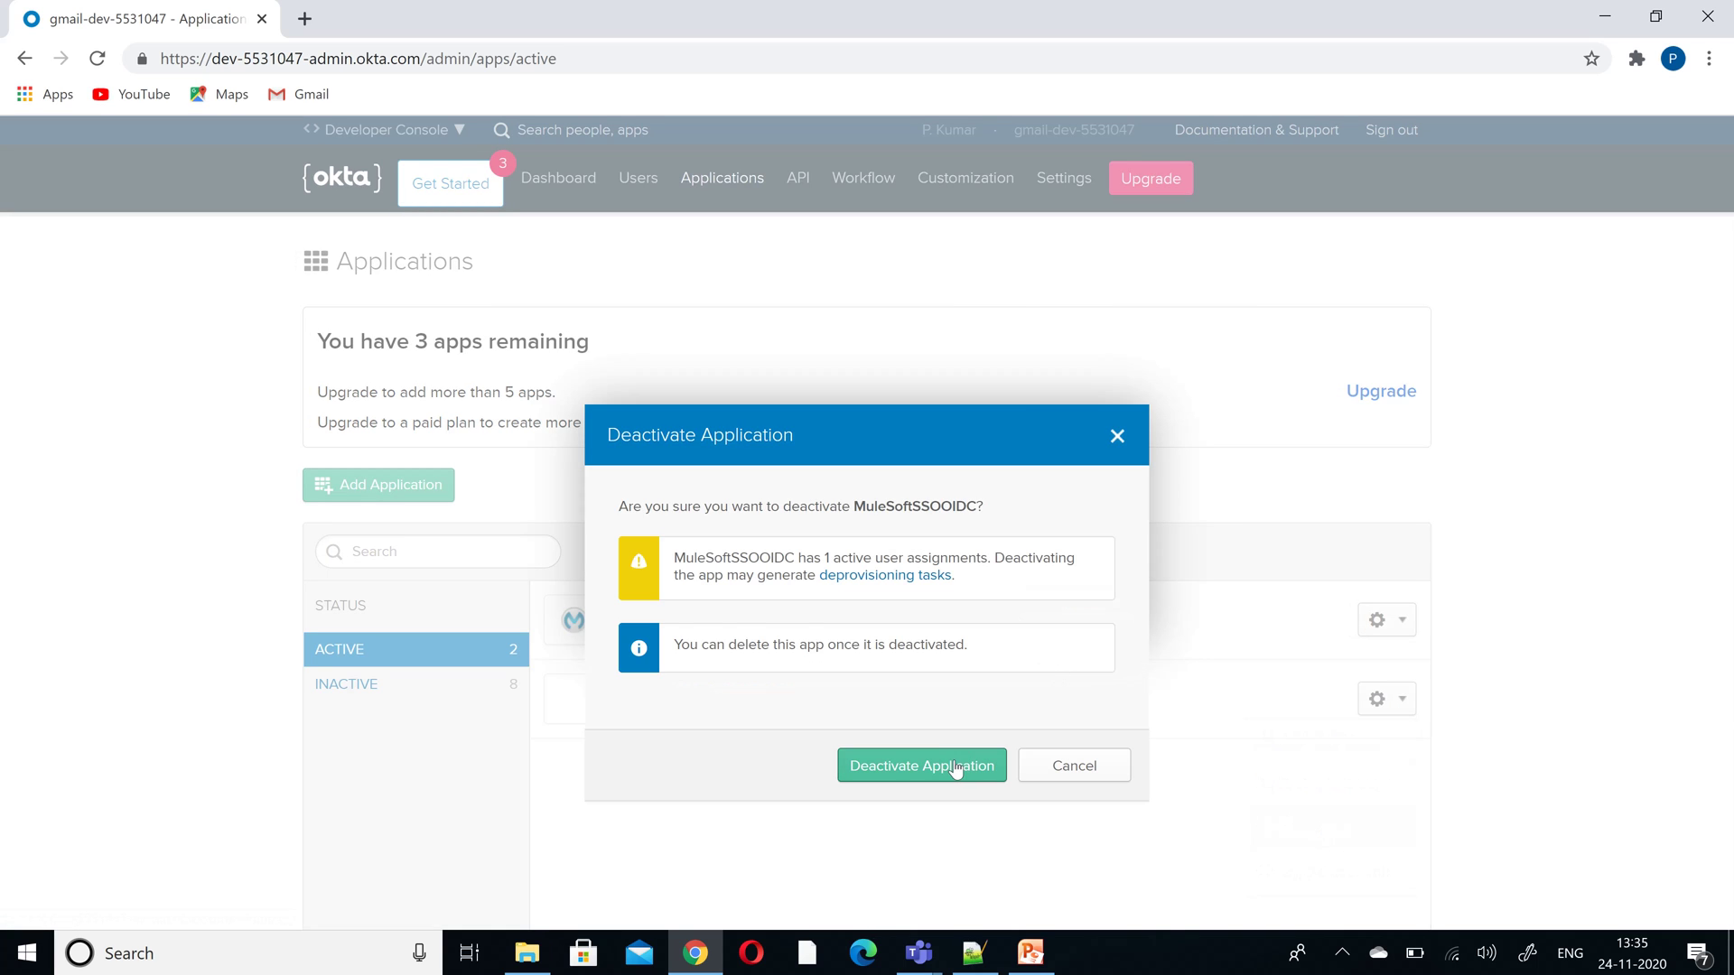
click(958, 765)
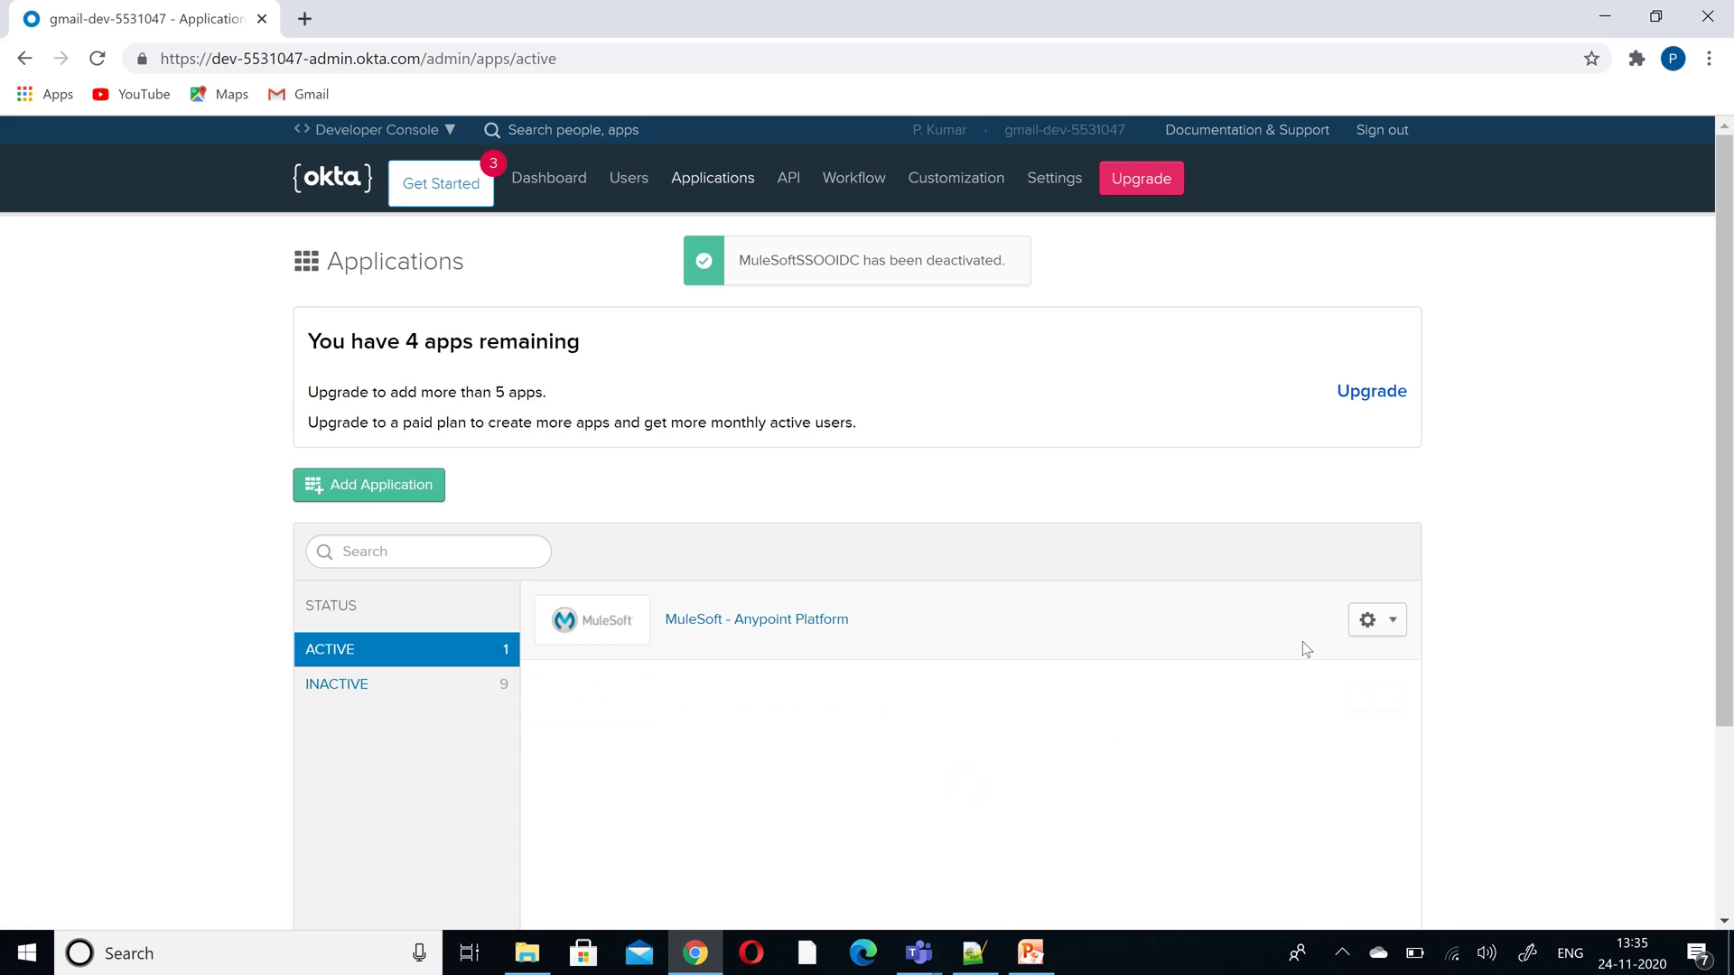
click(1392, 621)
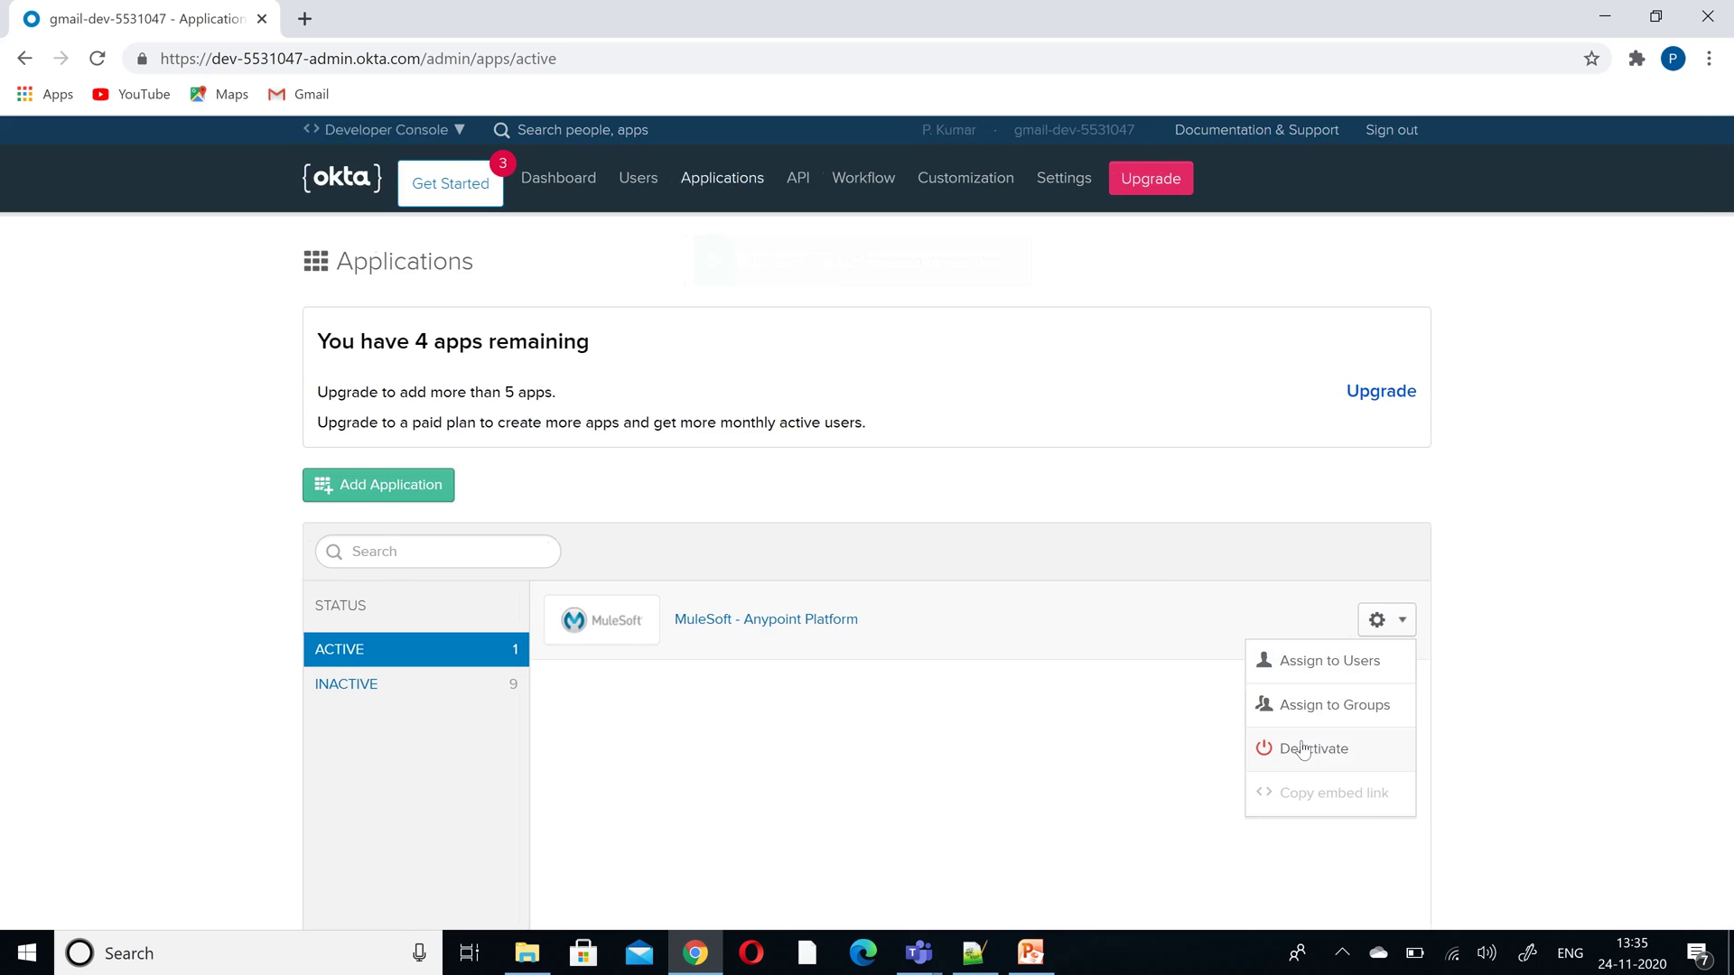
click(1302, 749)
click(935, 752)
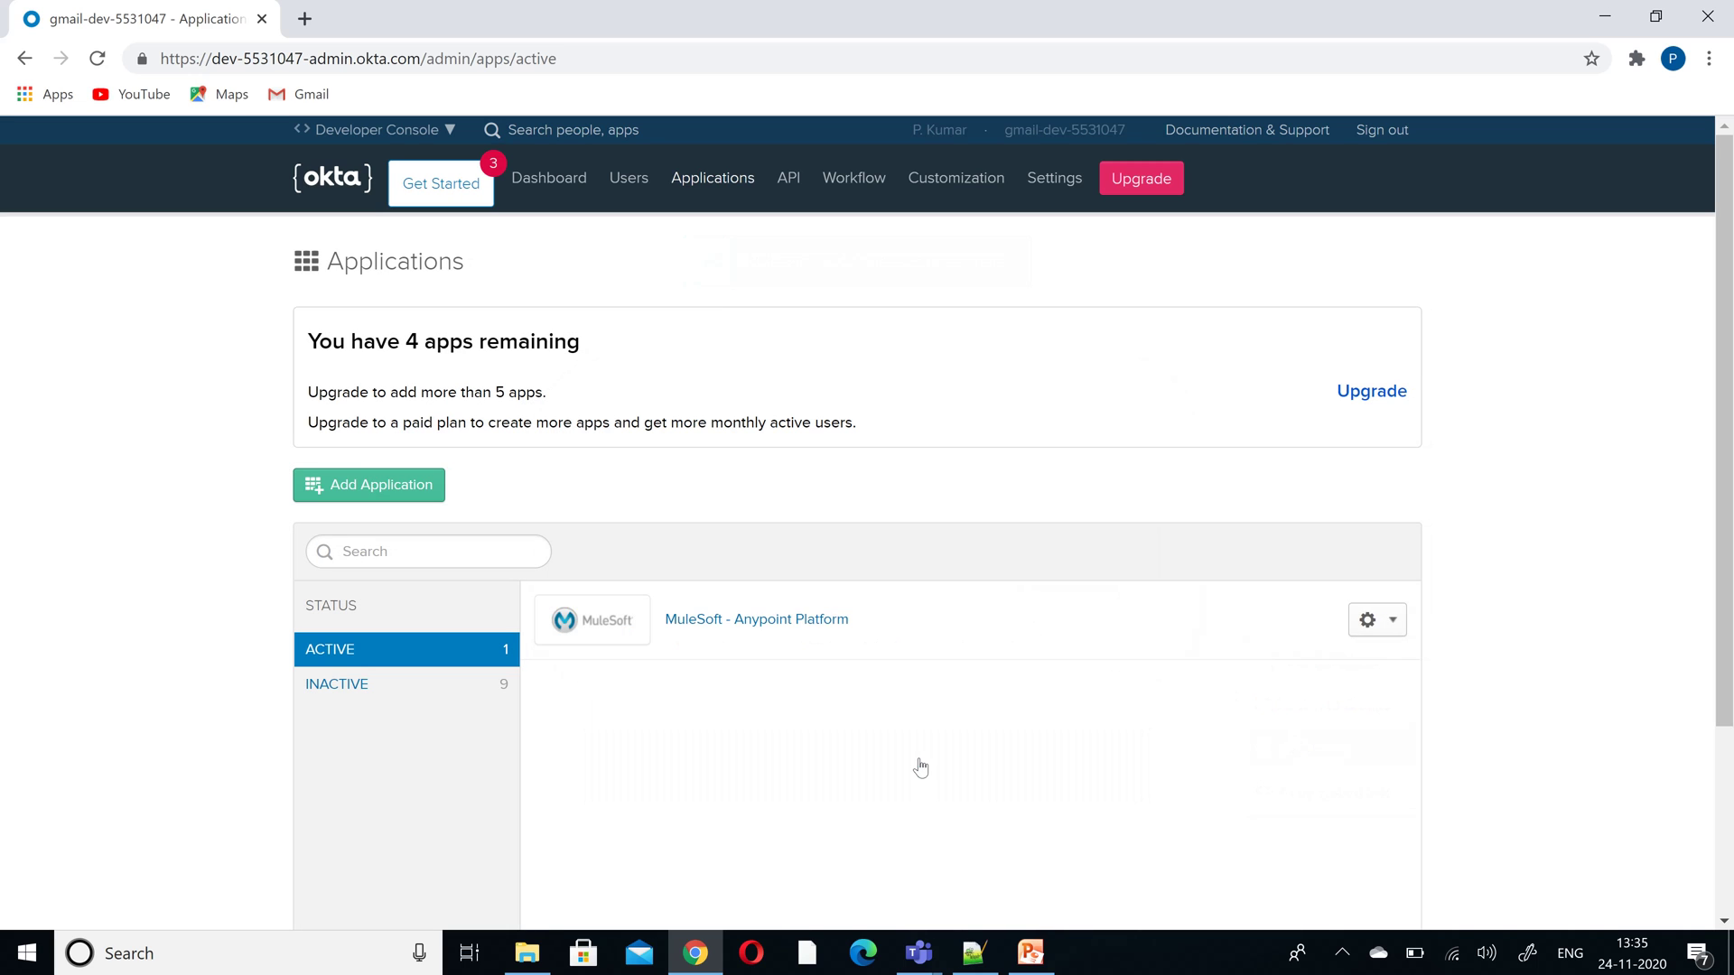
- Start a new application with Web as its platform
click(422, 494)
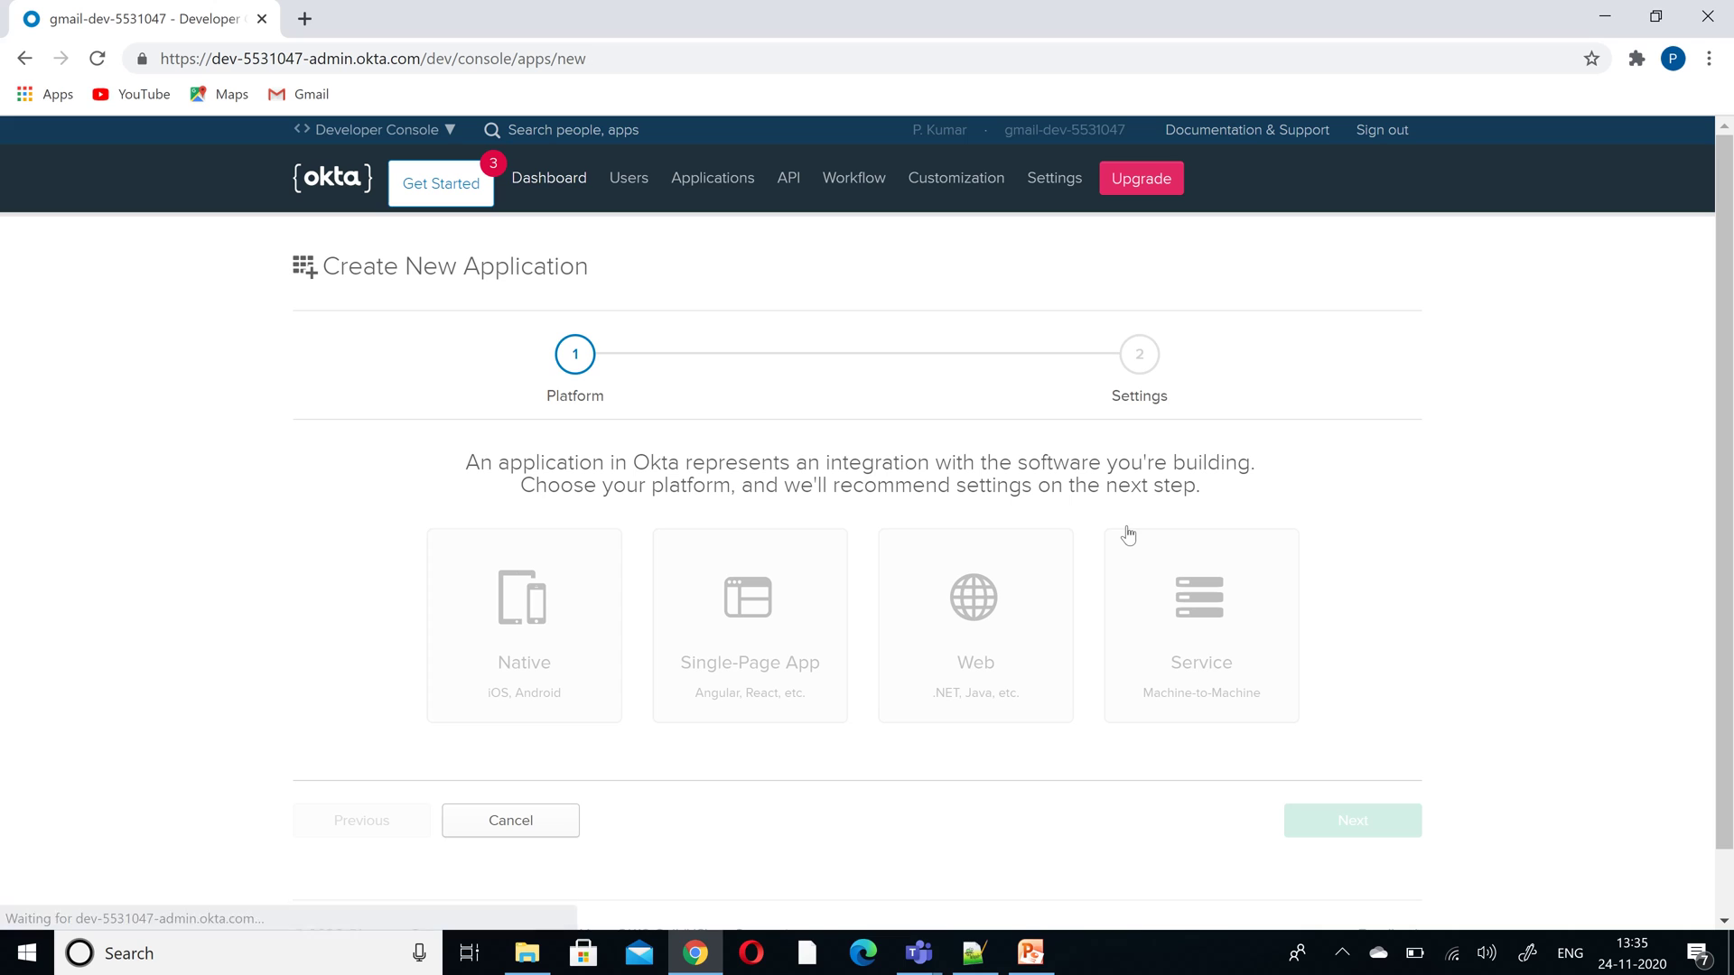
click(1008, 606)
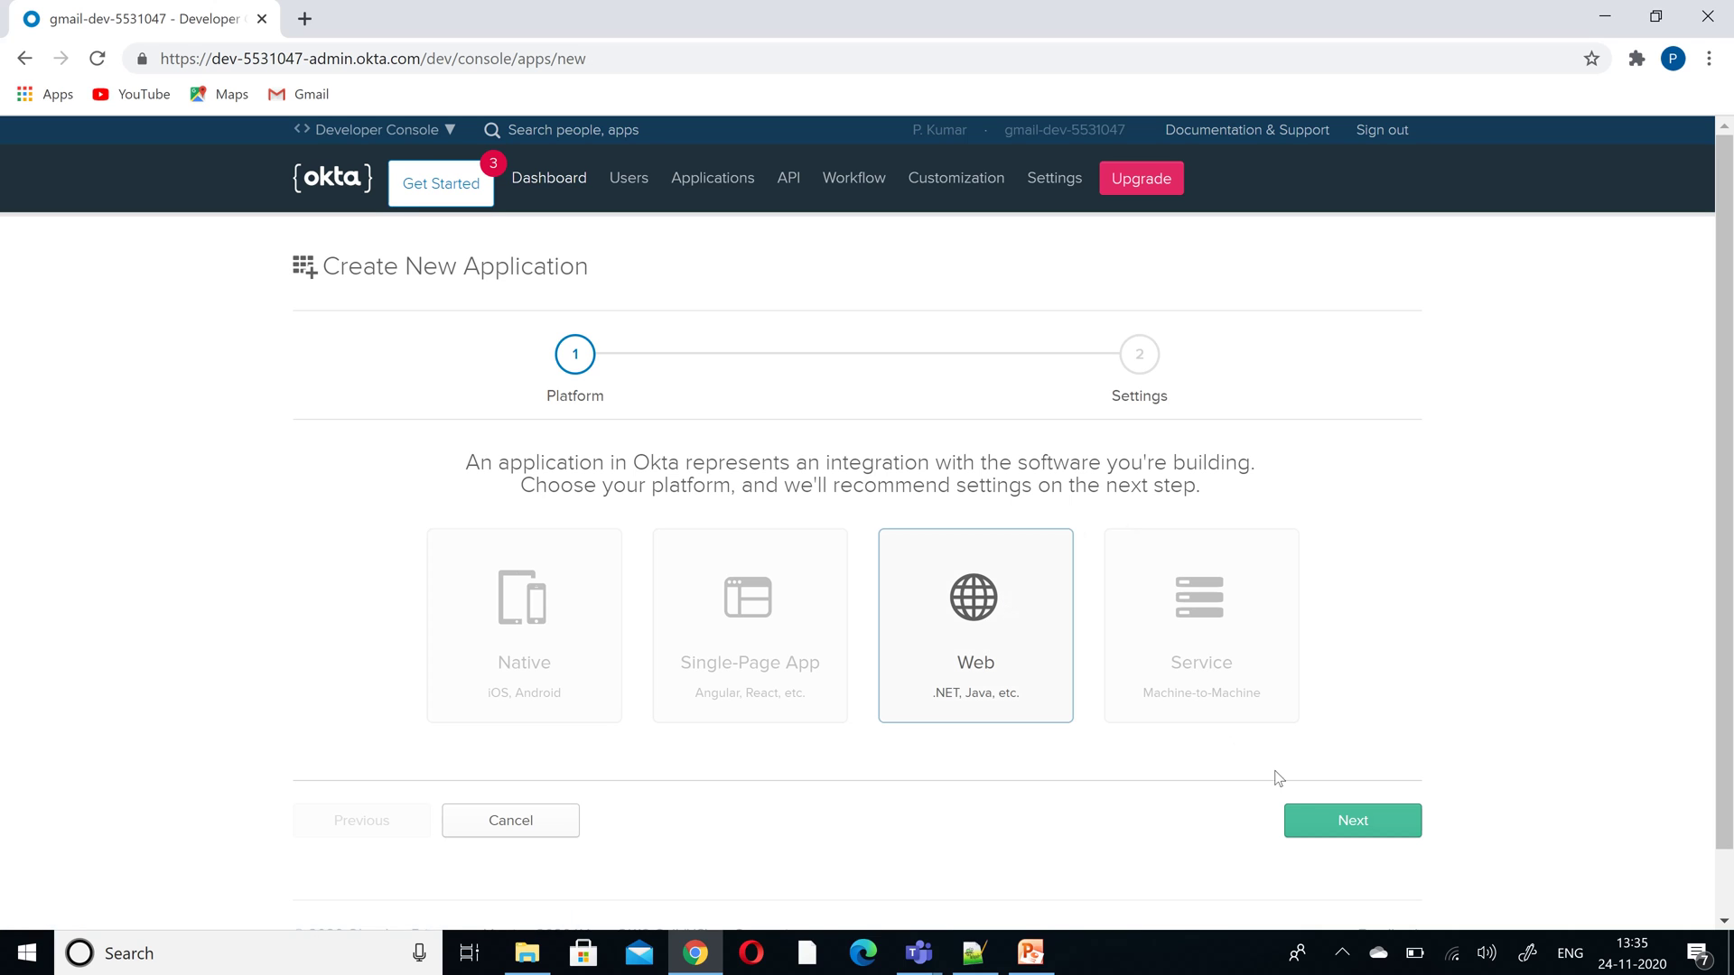
click(1318, 831)
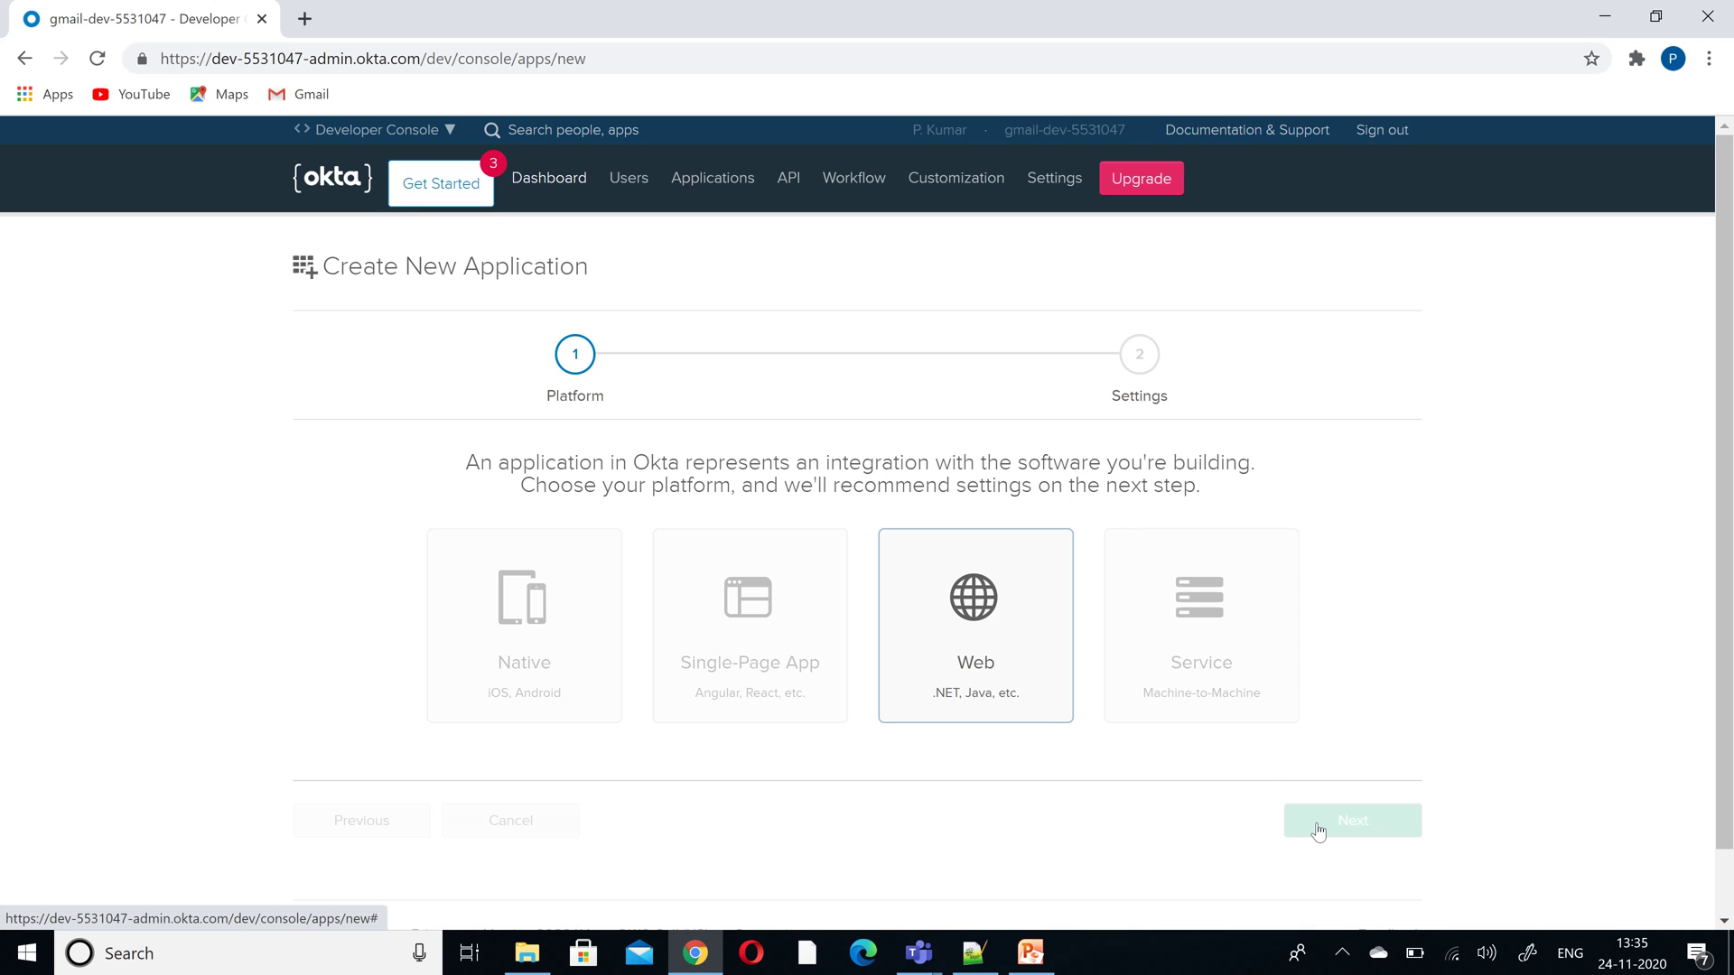
- Name the app AnypointPlatformAccess, trim the Base URI's trailing slash, and create it
scroll(1238, 723, down, 5)
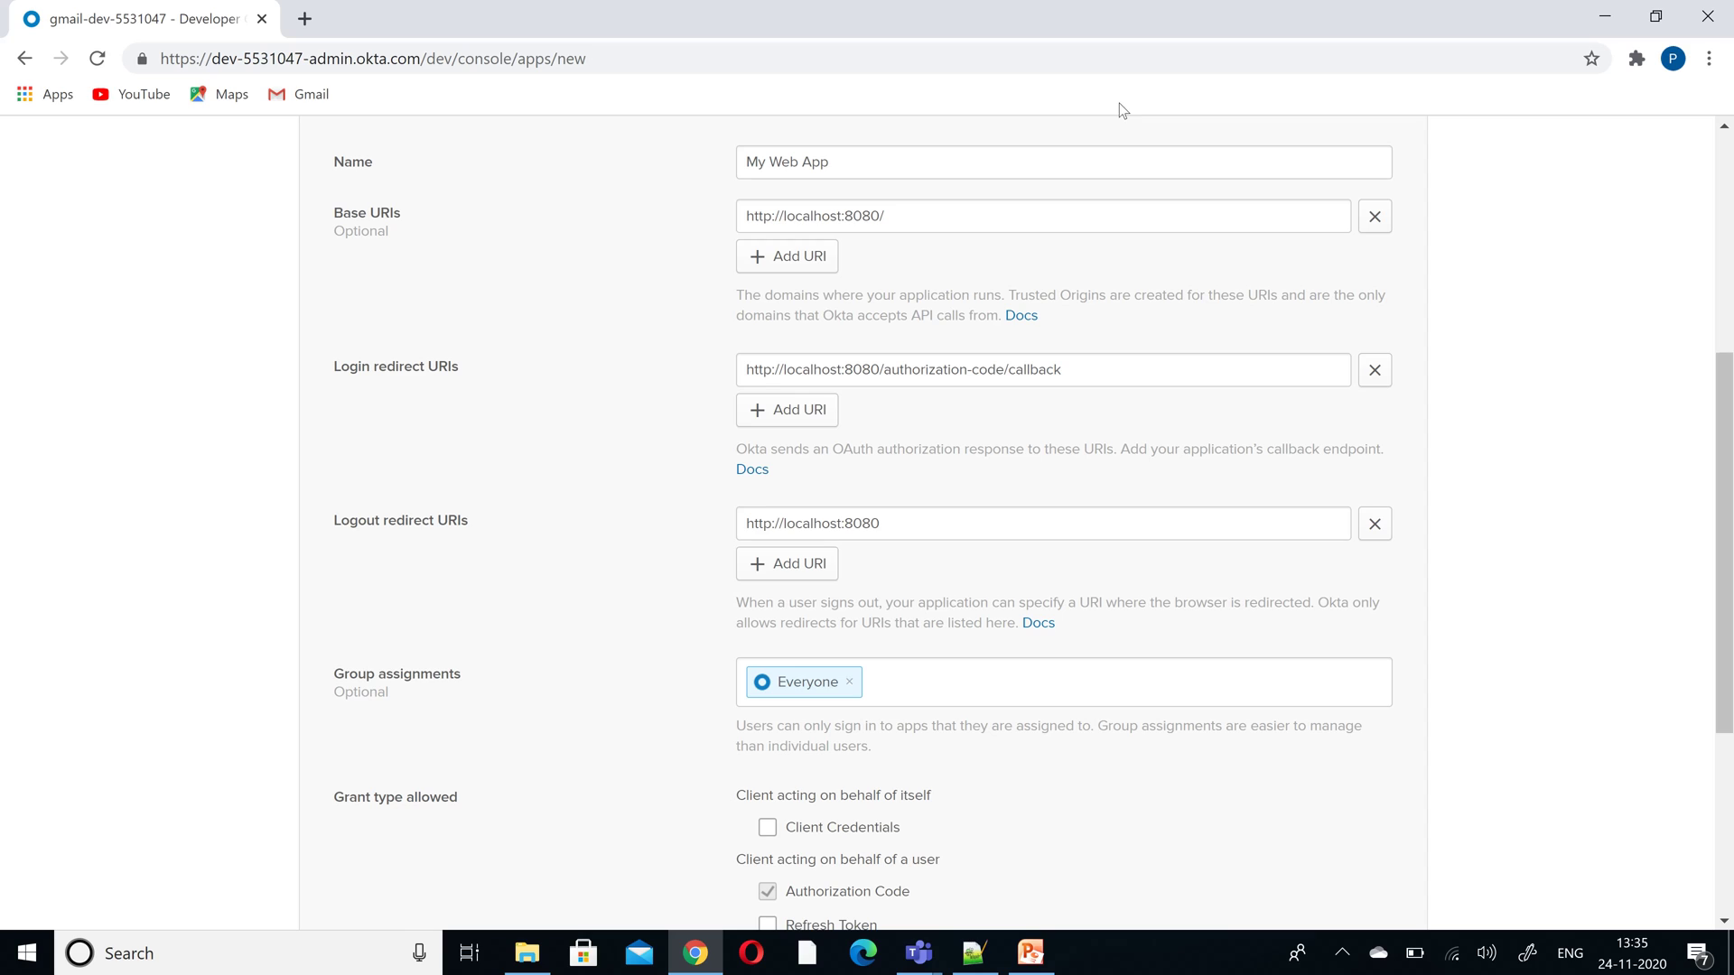
triple_click(887, 161)
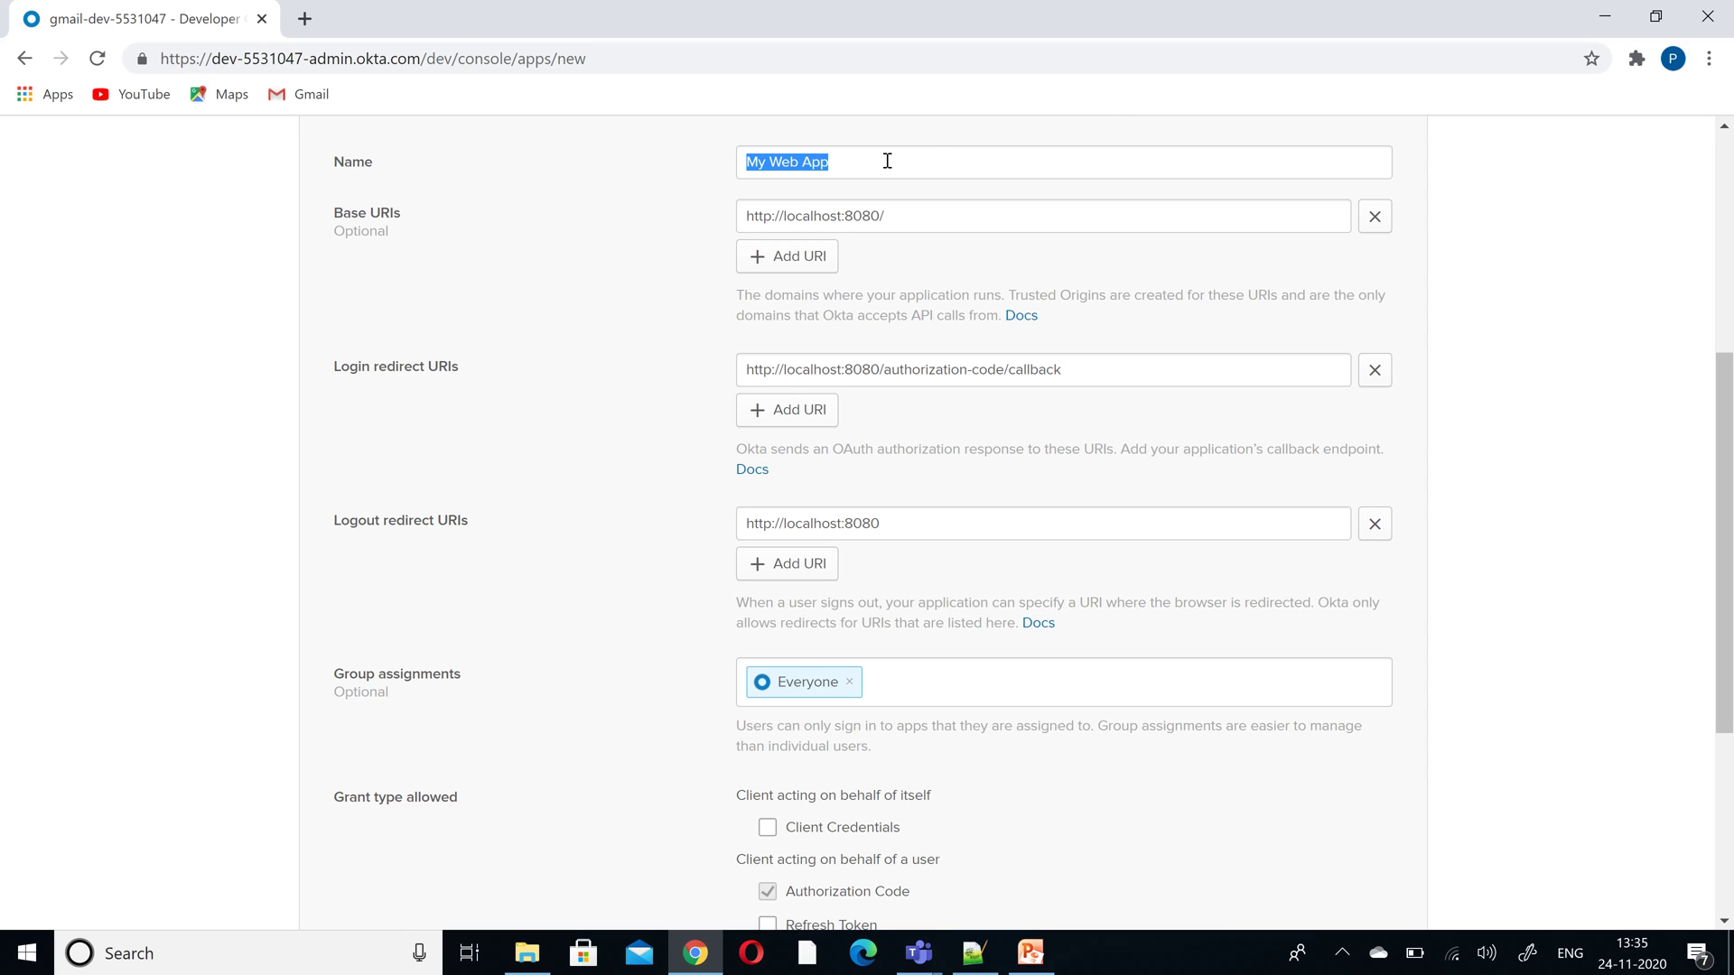
text(AnypointPlatform)
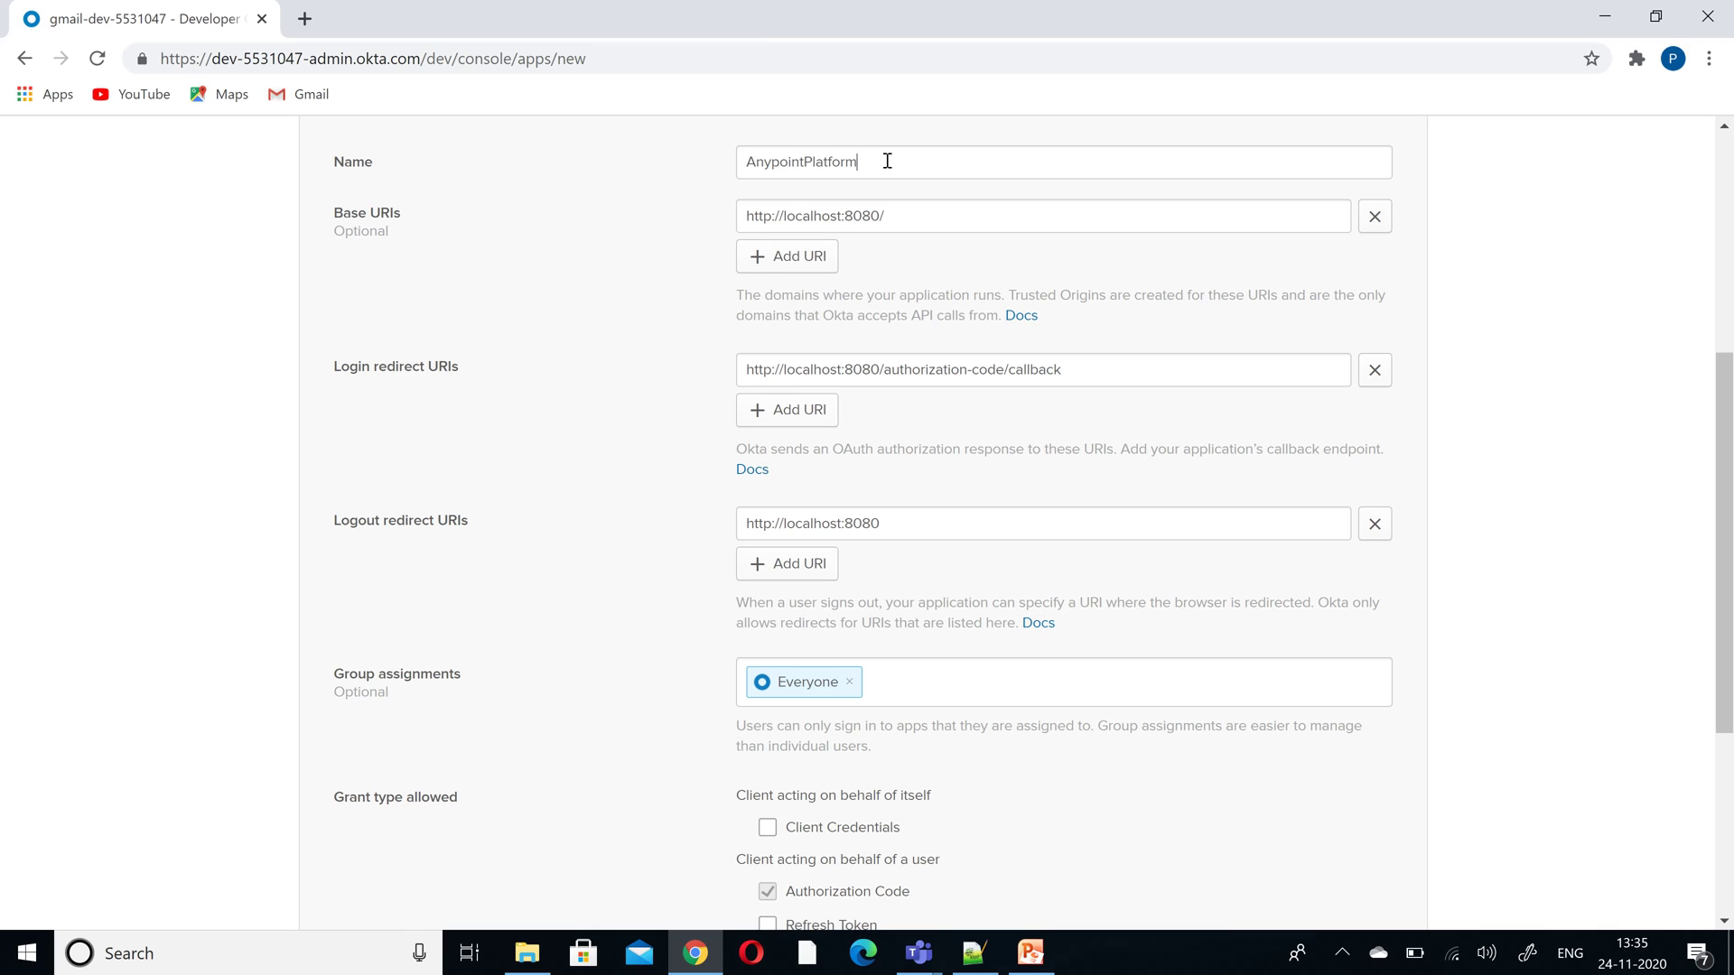
text(Access)
click(949, 225)
key(shift+Left)
drag(1728, 479, 1730, 650)
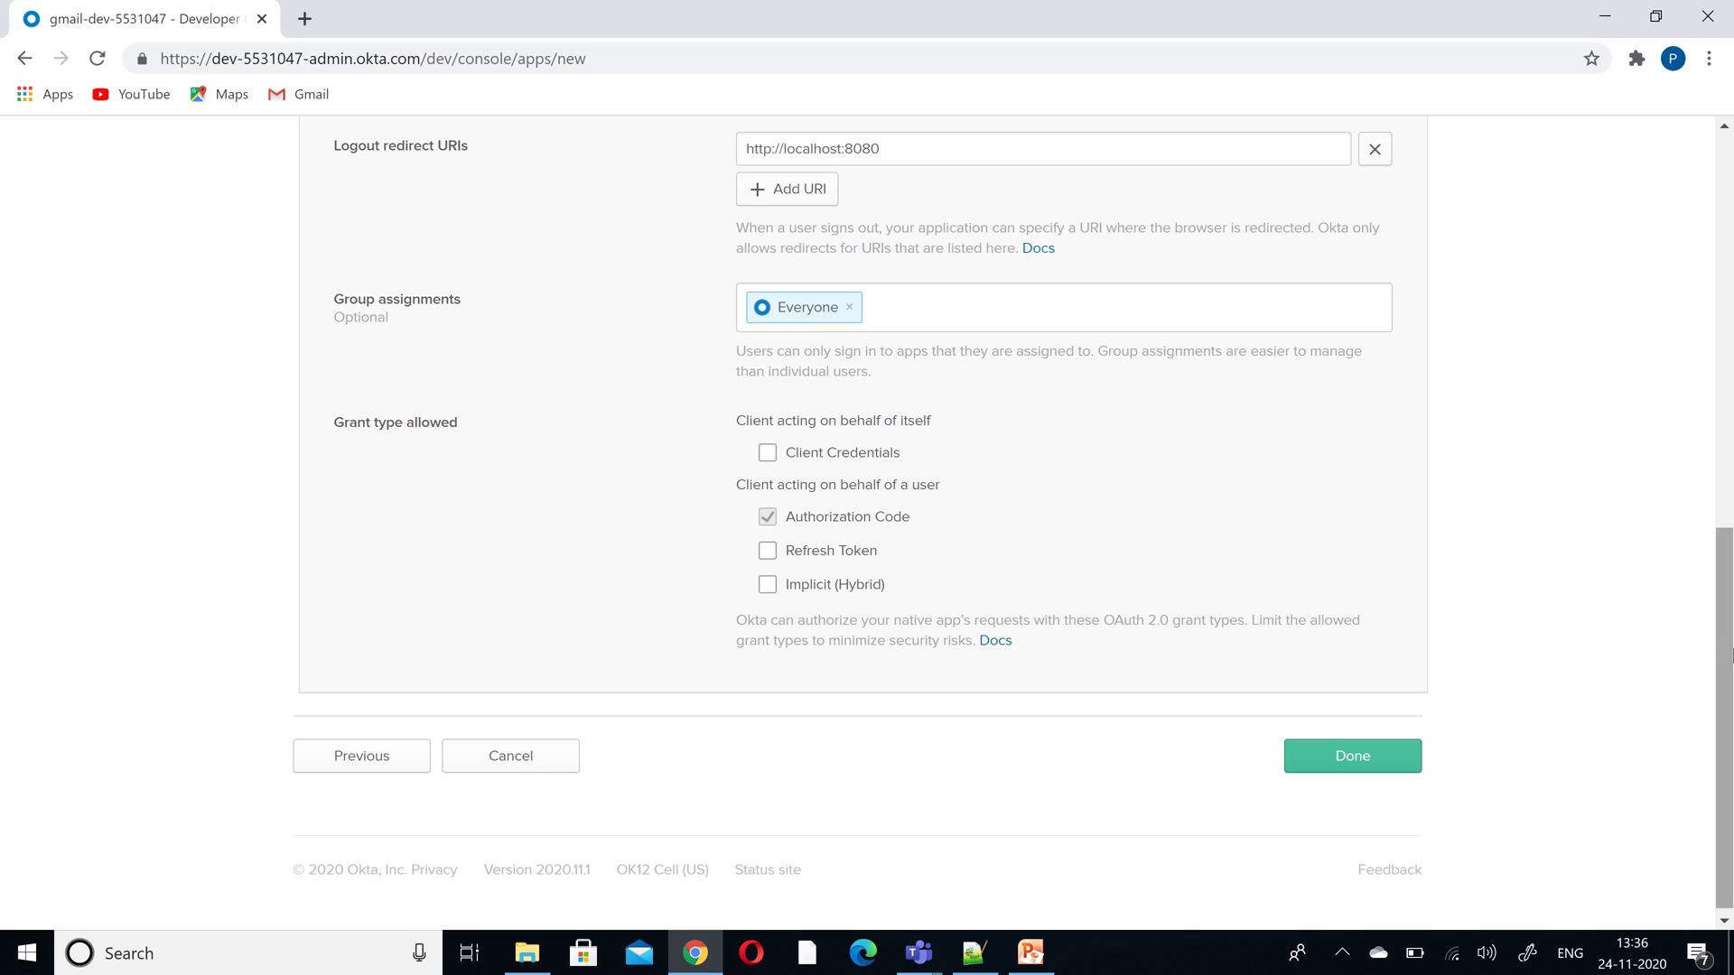
click(1363, 762)
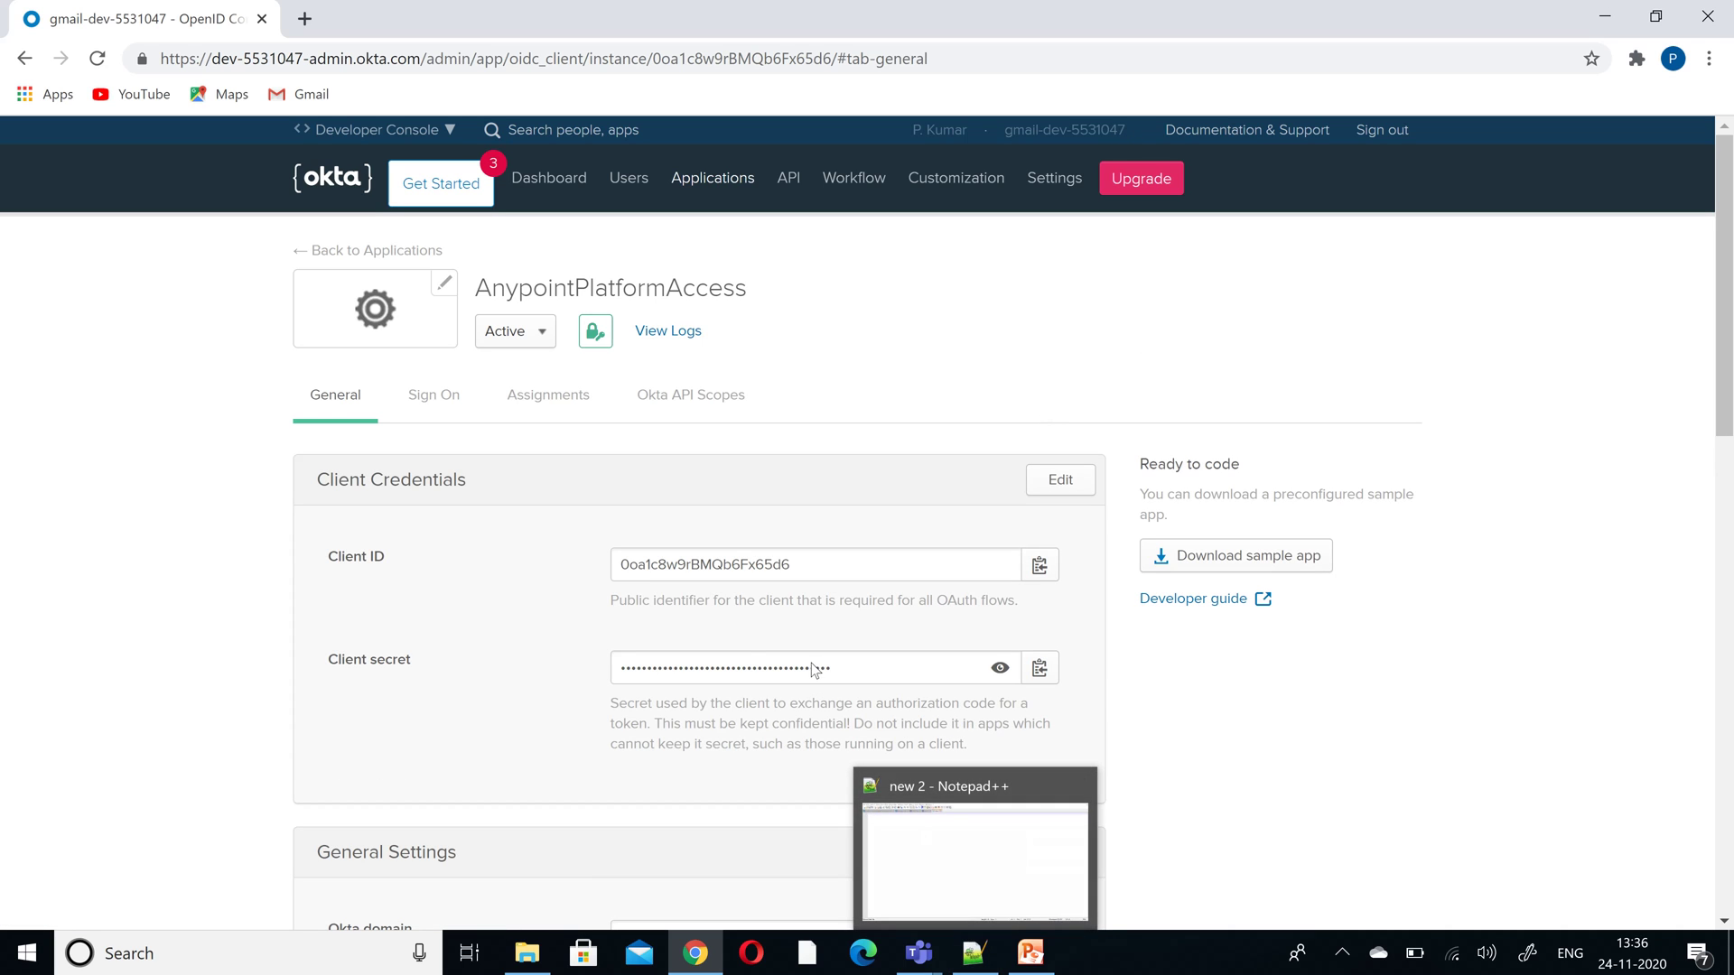
- Copy the Client ID into line 1 of the Notepad++ 'new 2' document
click(972, 955)
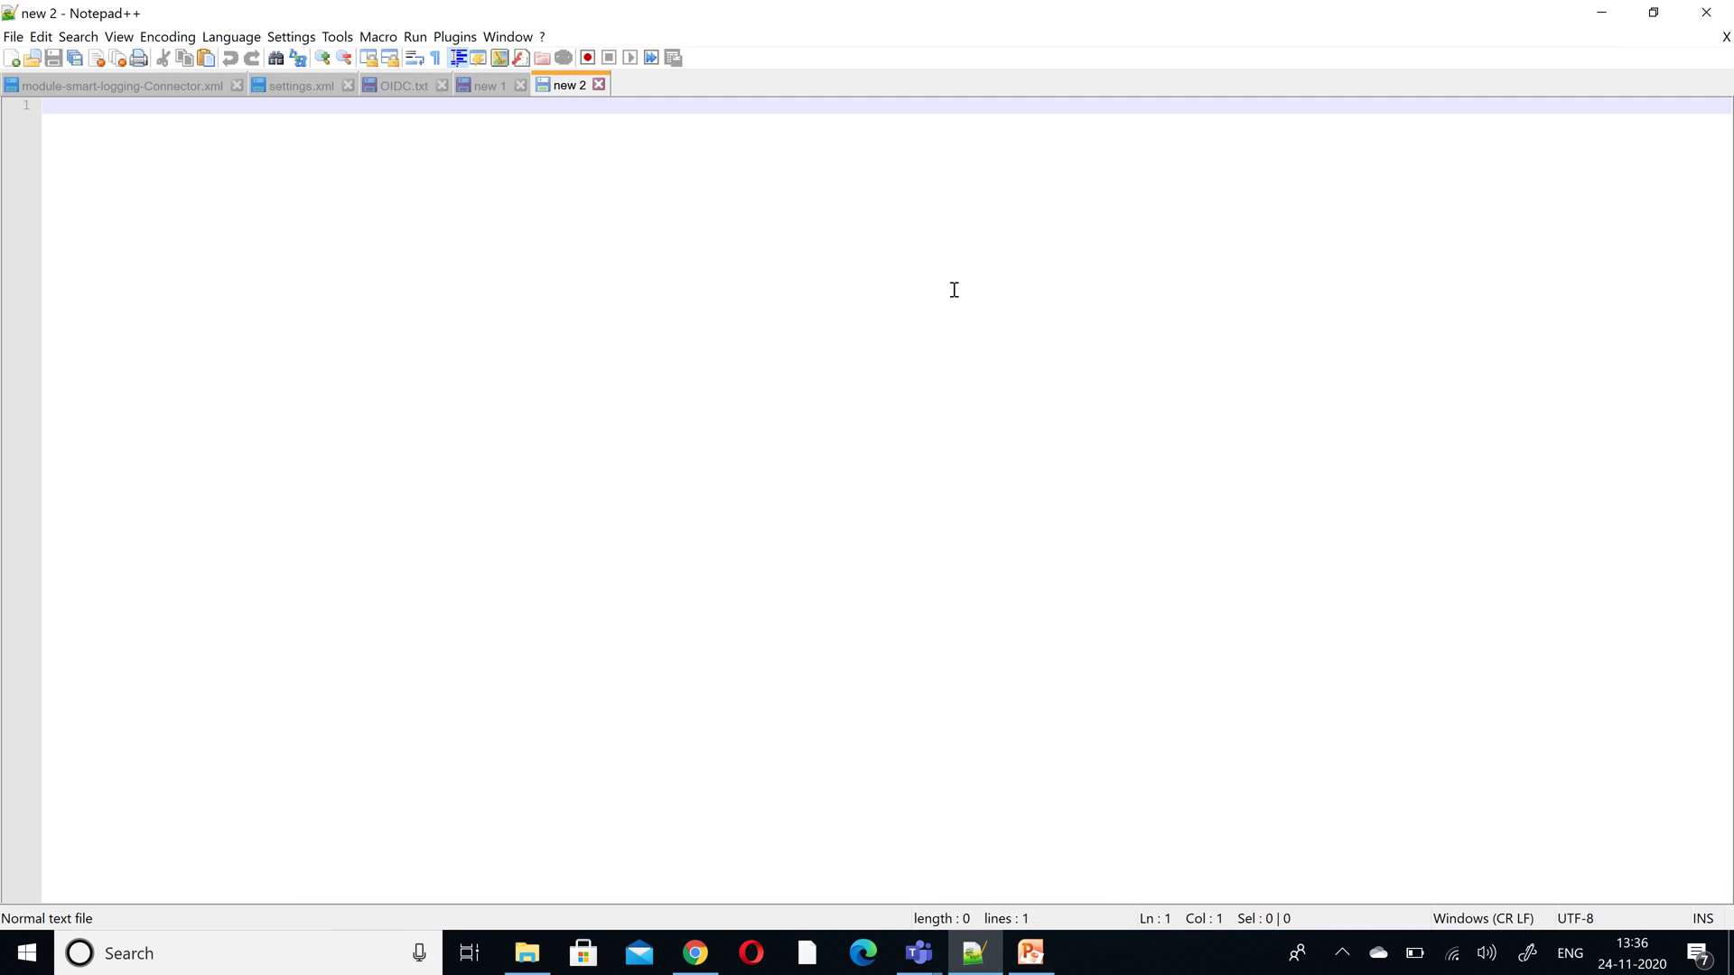
key(alt+Tab)
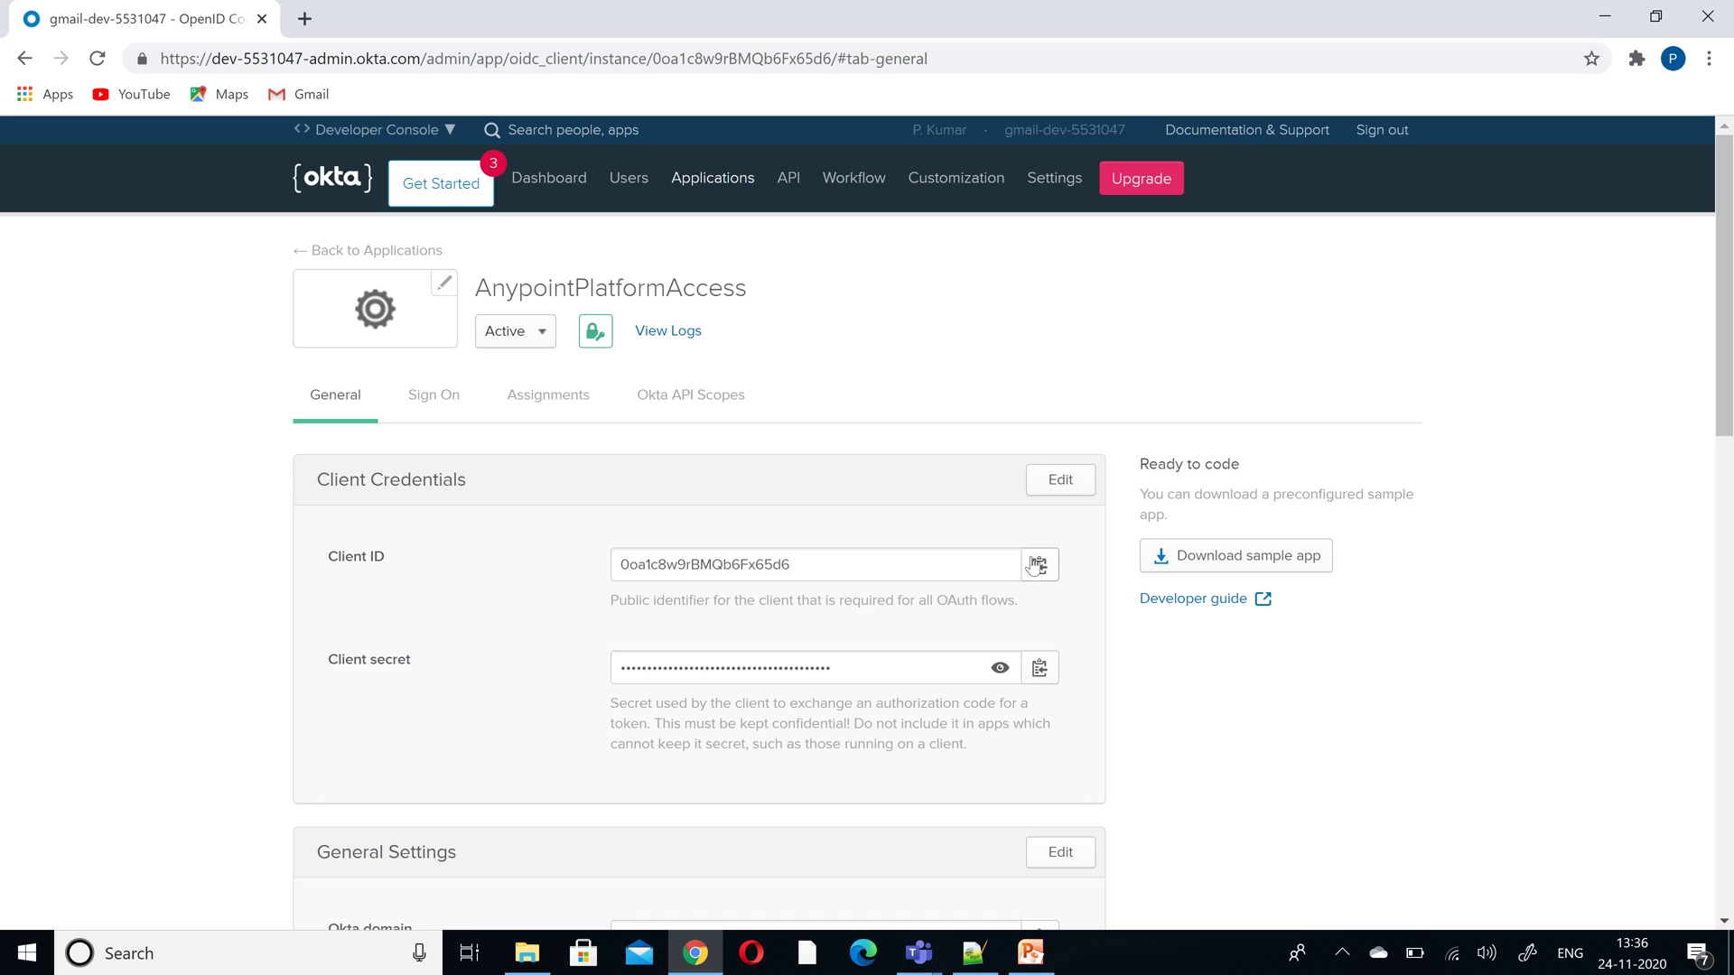
click(1039, 566)
key(alt+Tab)
key(ctrl+v)
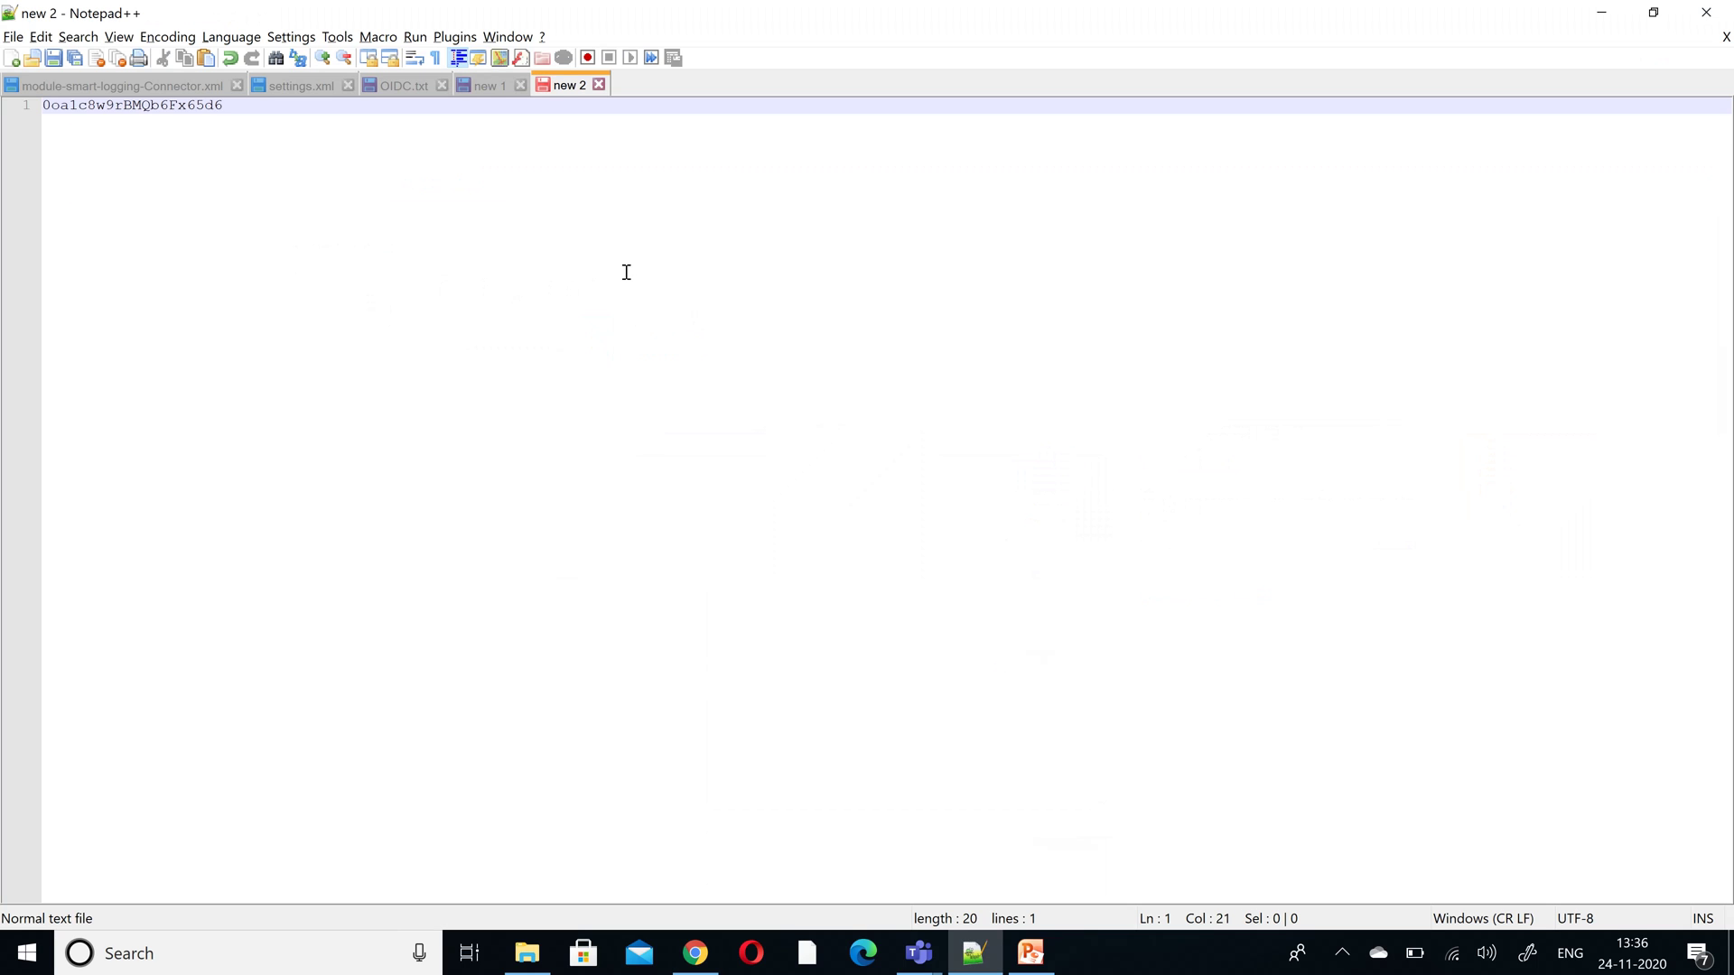
key(Return)
- Copy the client secret into line 2 of the notes document
key(alt+Tab)
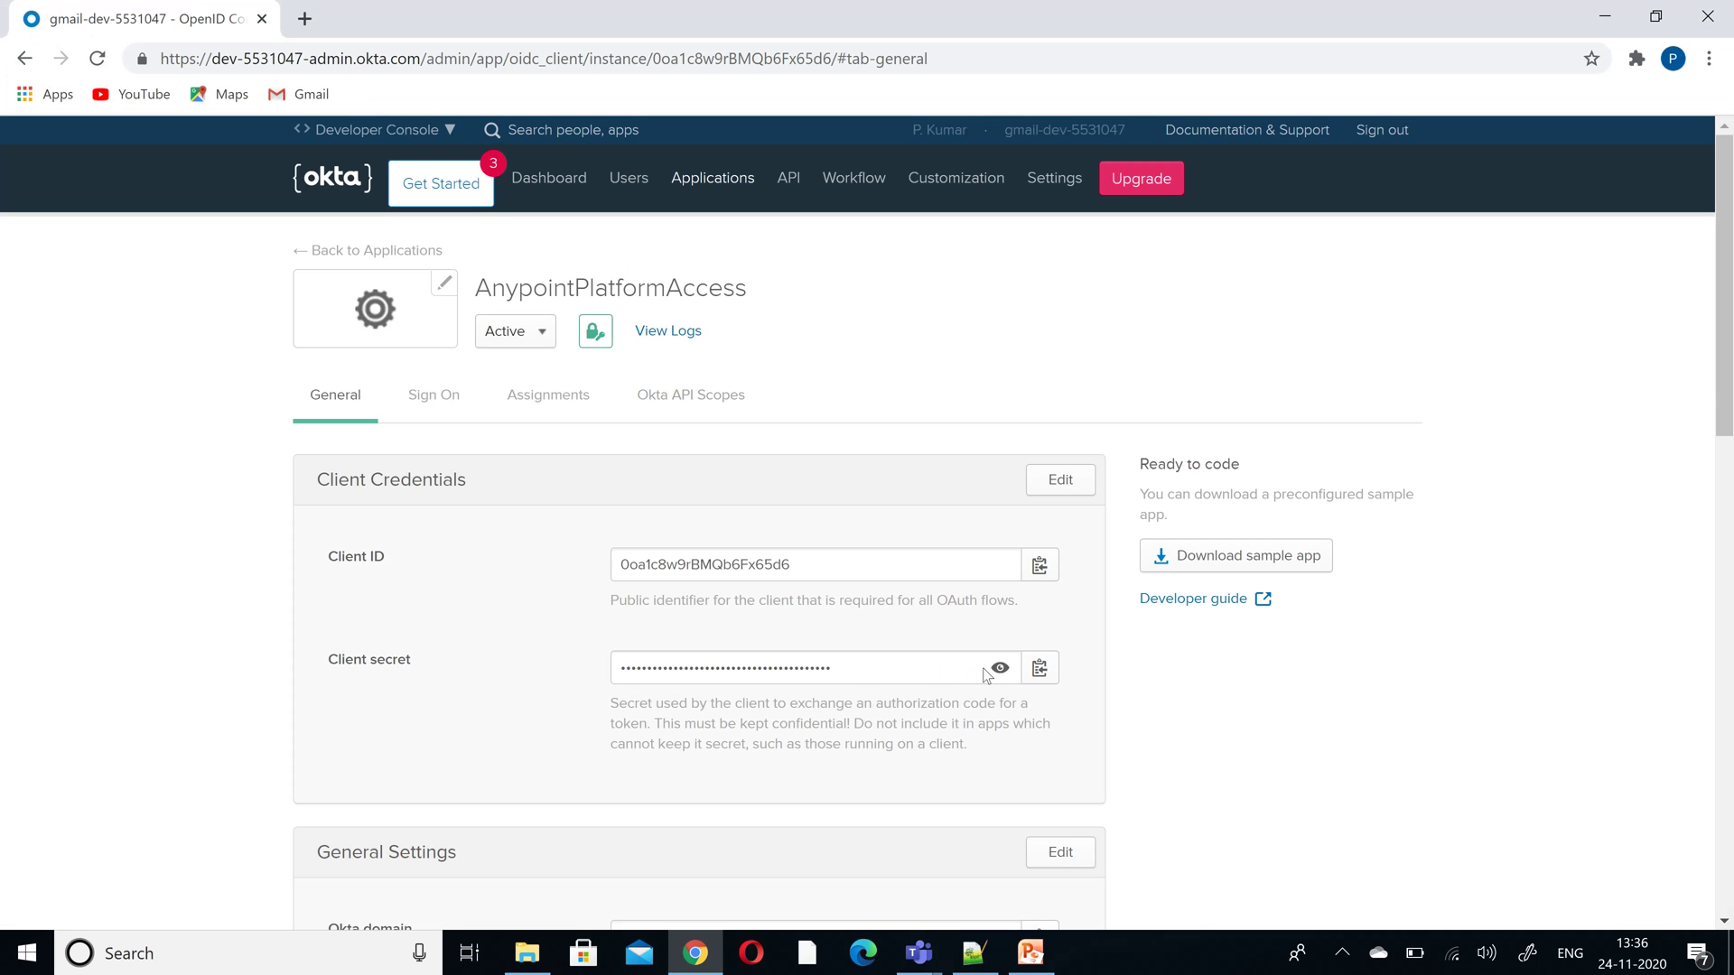
click(1039, 669)
key(alt+Tab)
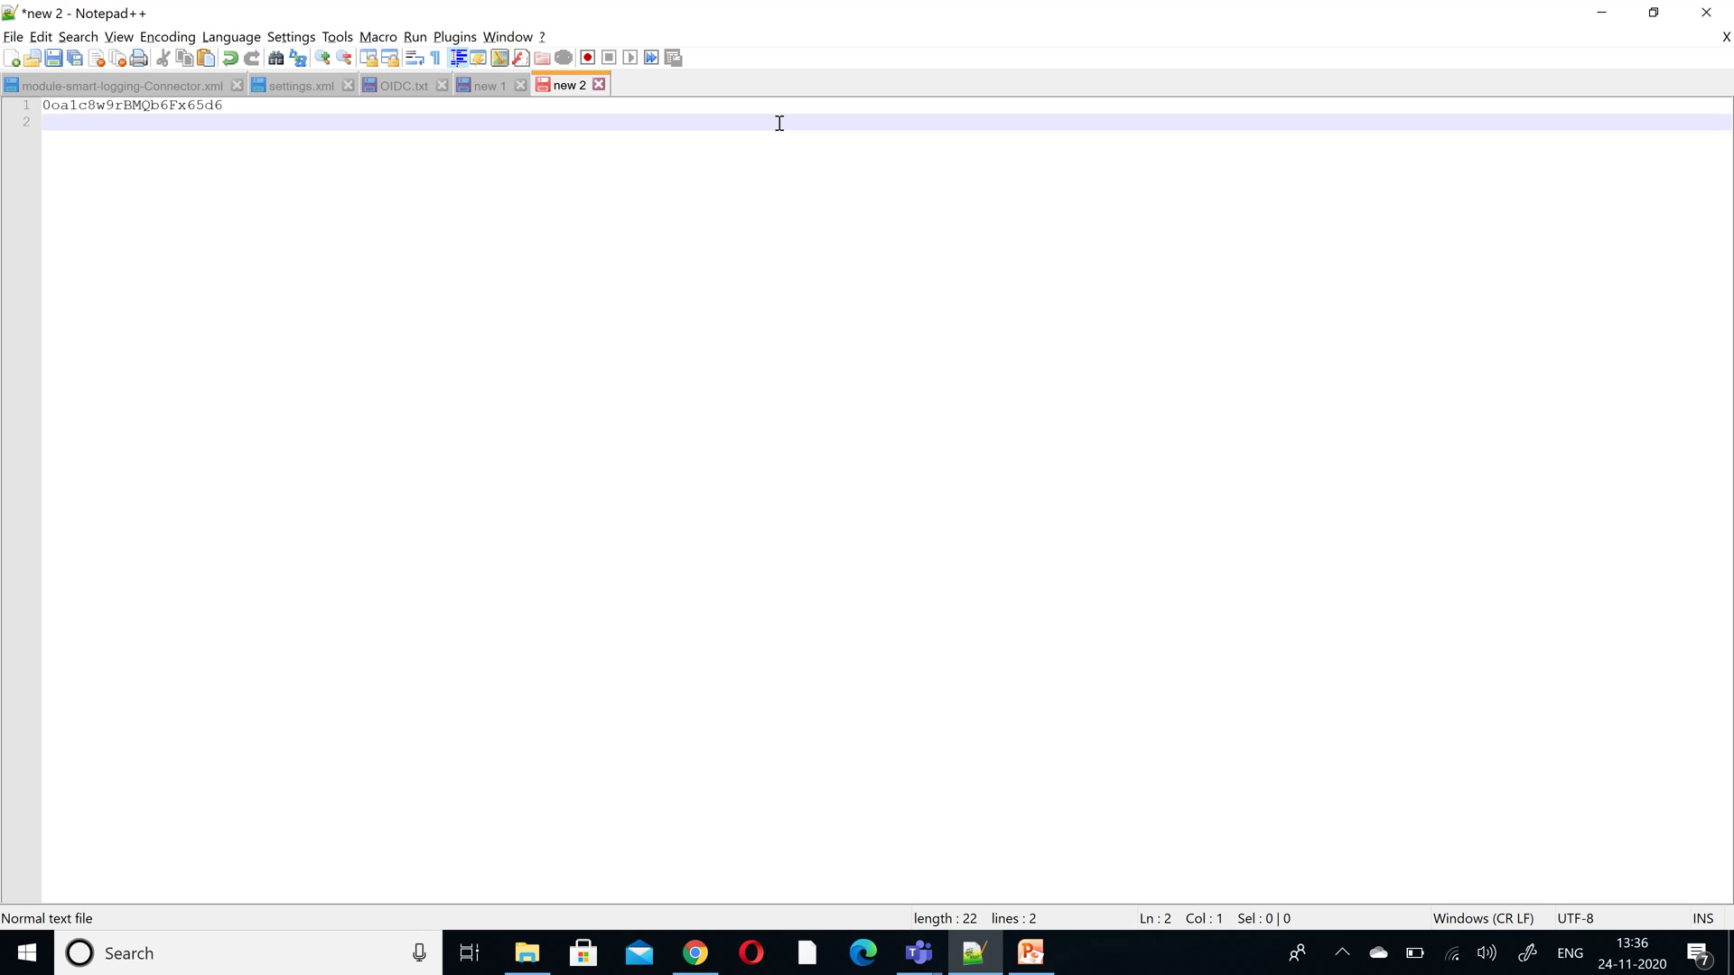
key(ctrl+v)
key(alt+Tab)
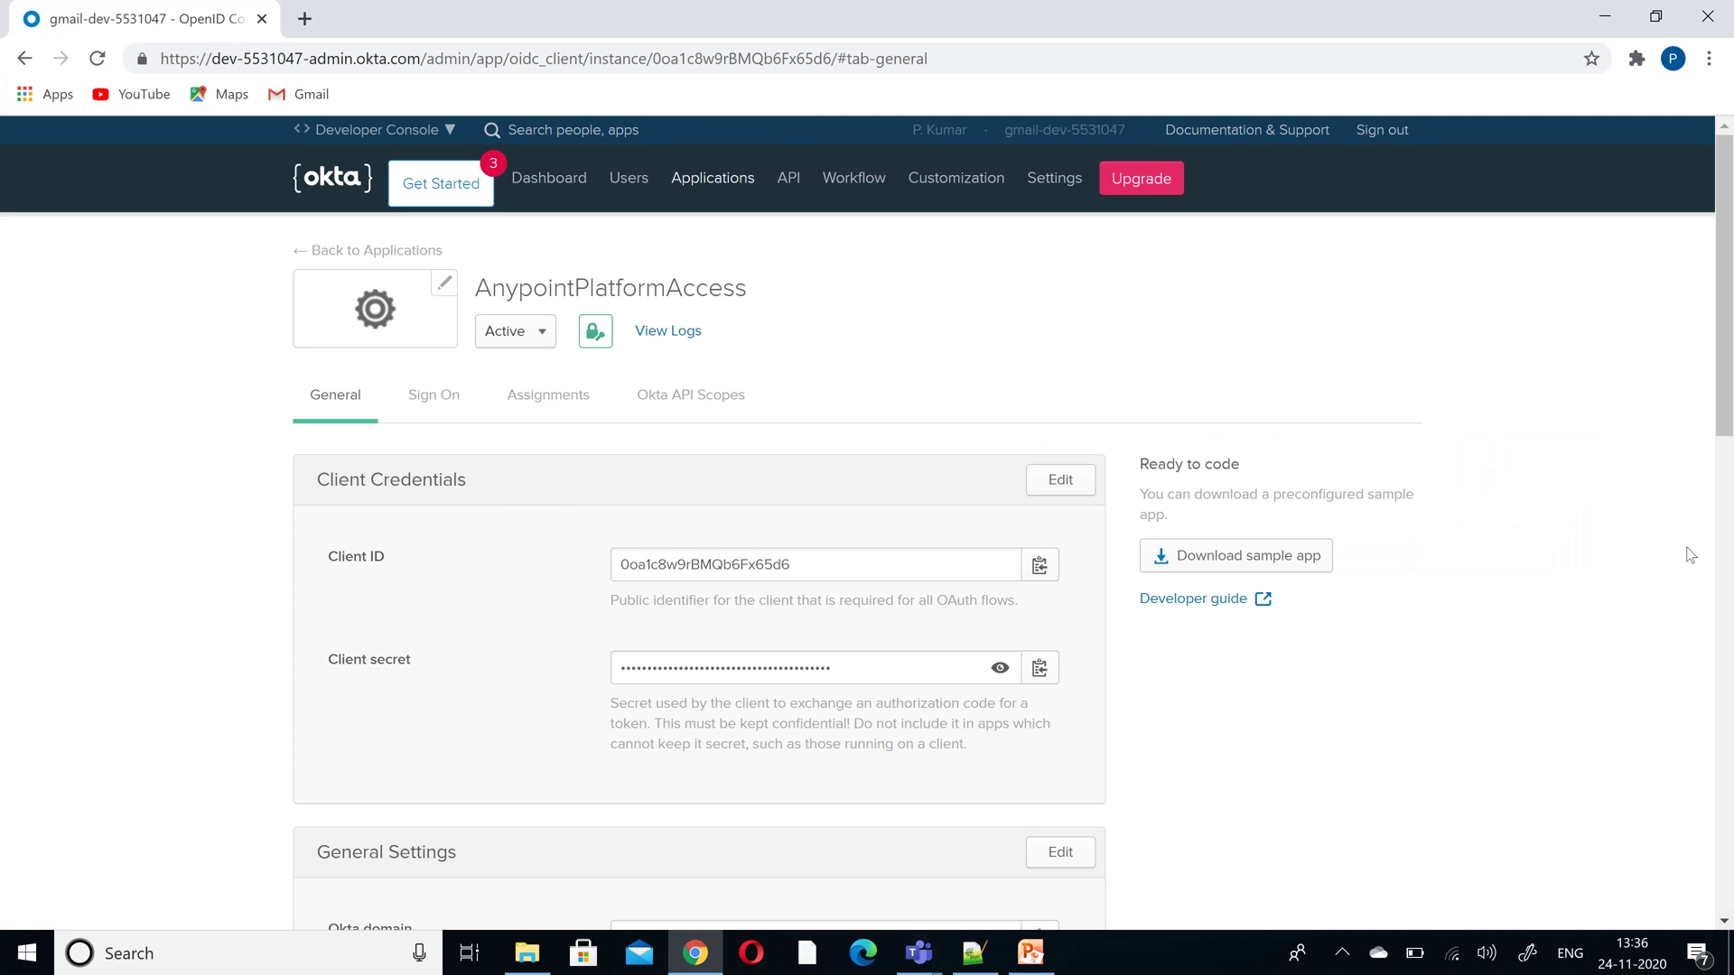
scroll(1725, 265, down, 1)
- Review AnypointPlatformAccess's General settings, scrolling down and back to the top
scroll(1725, 264, down, 10)
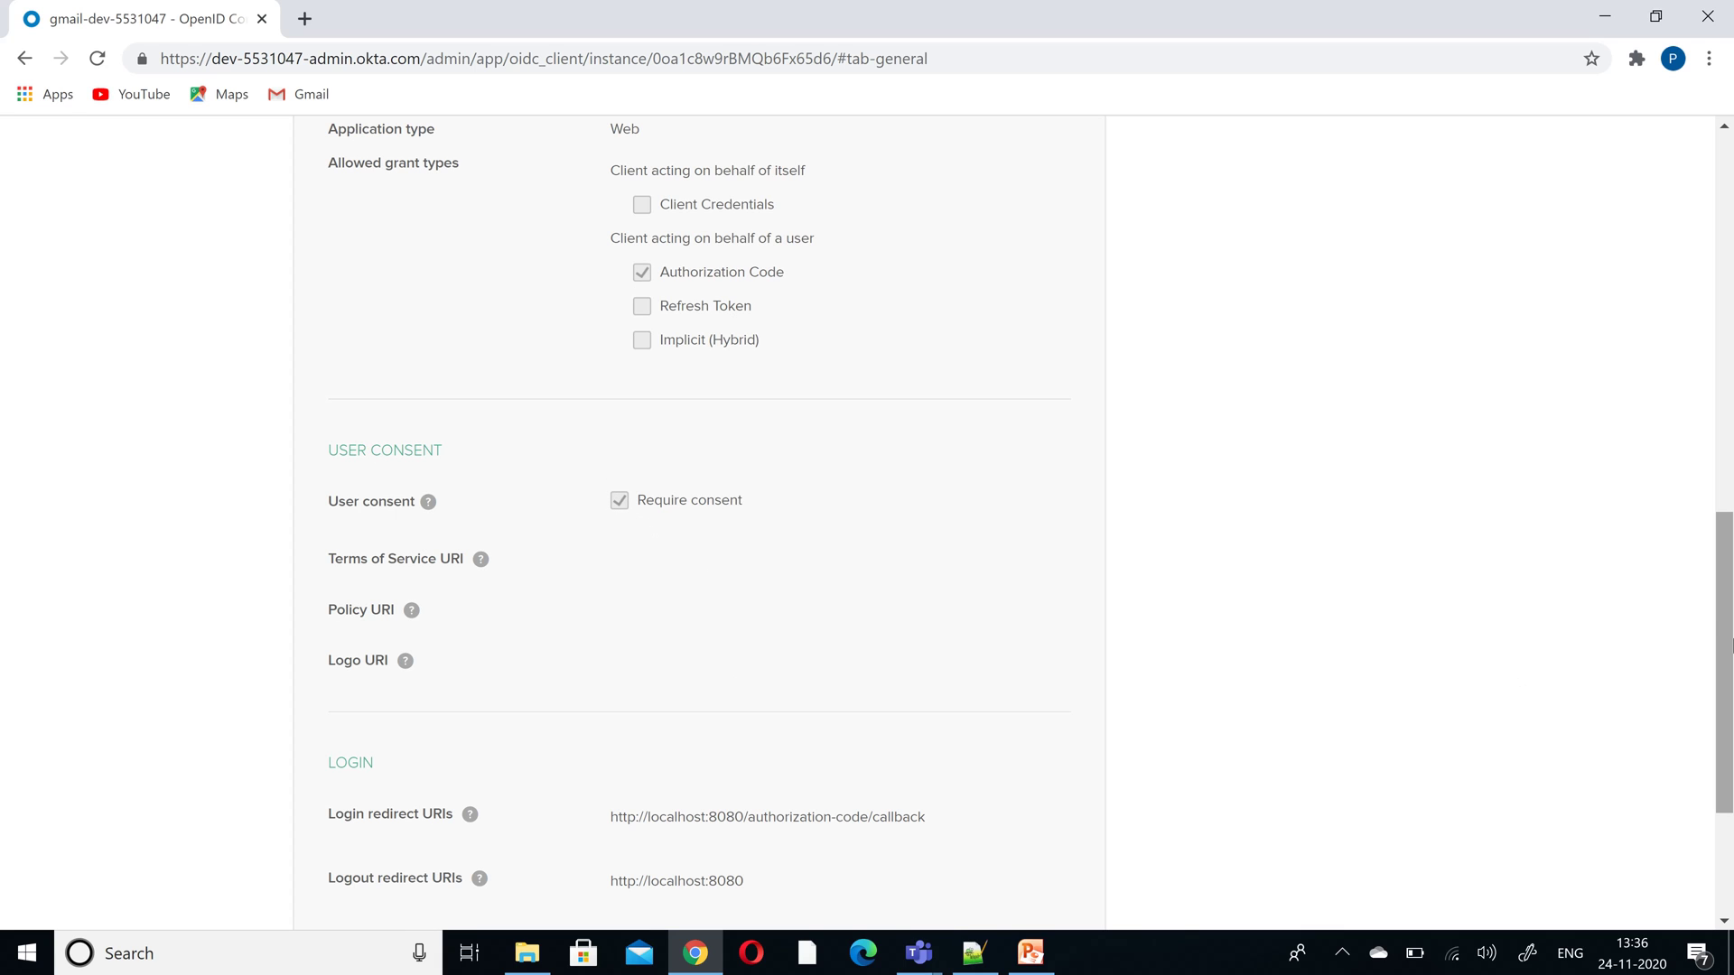
drag(1729, 601, 1729, 280)
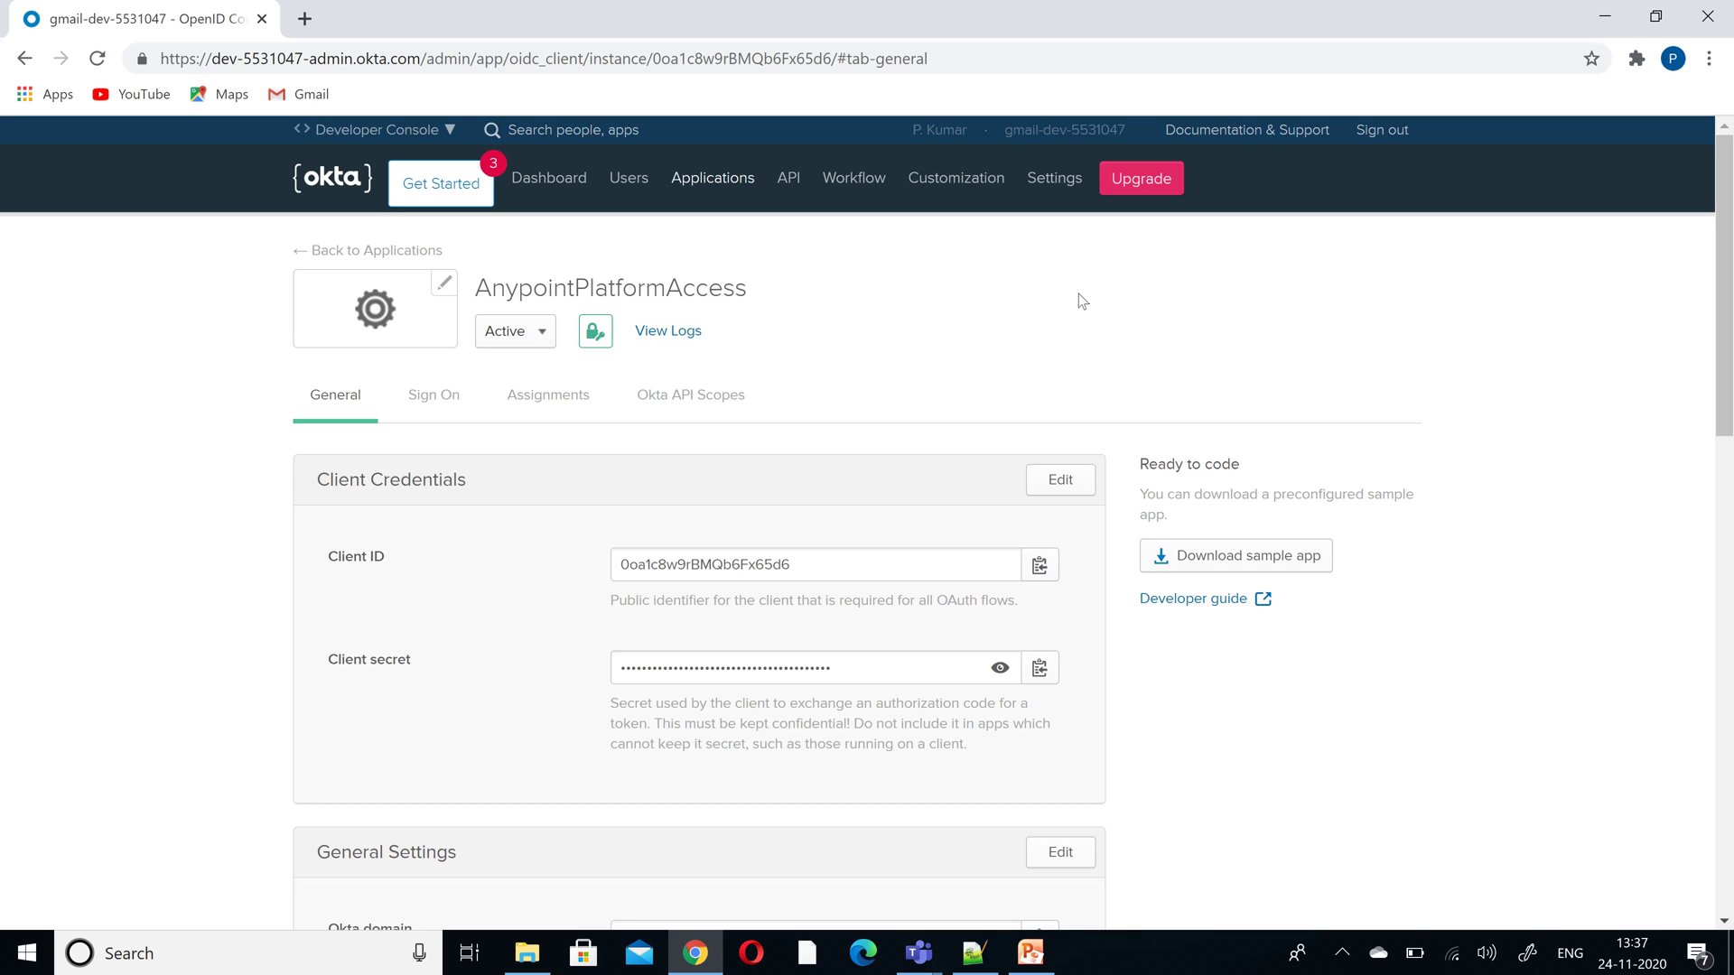
mouse_move(847, 185)
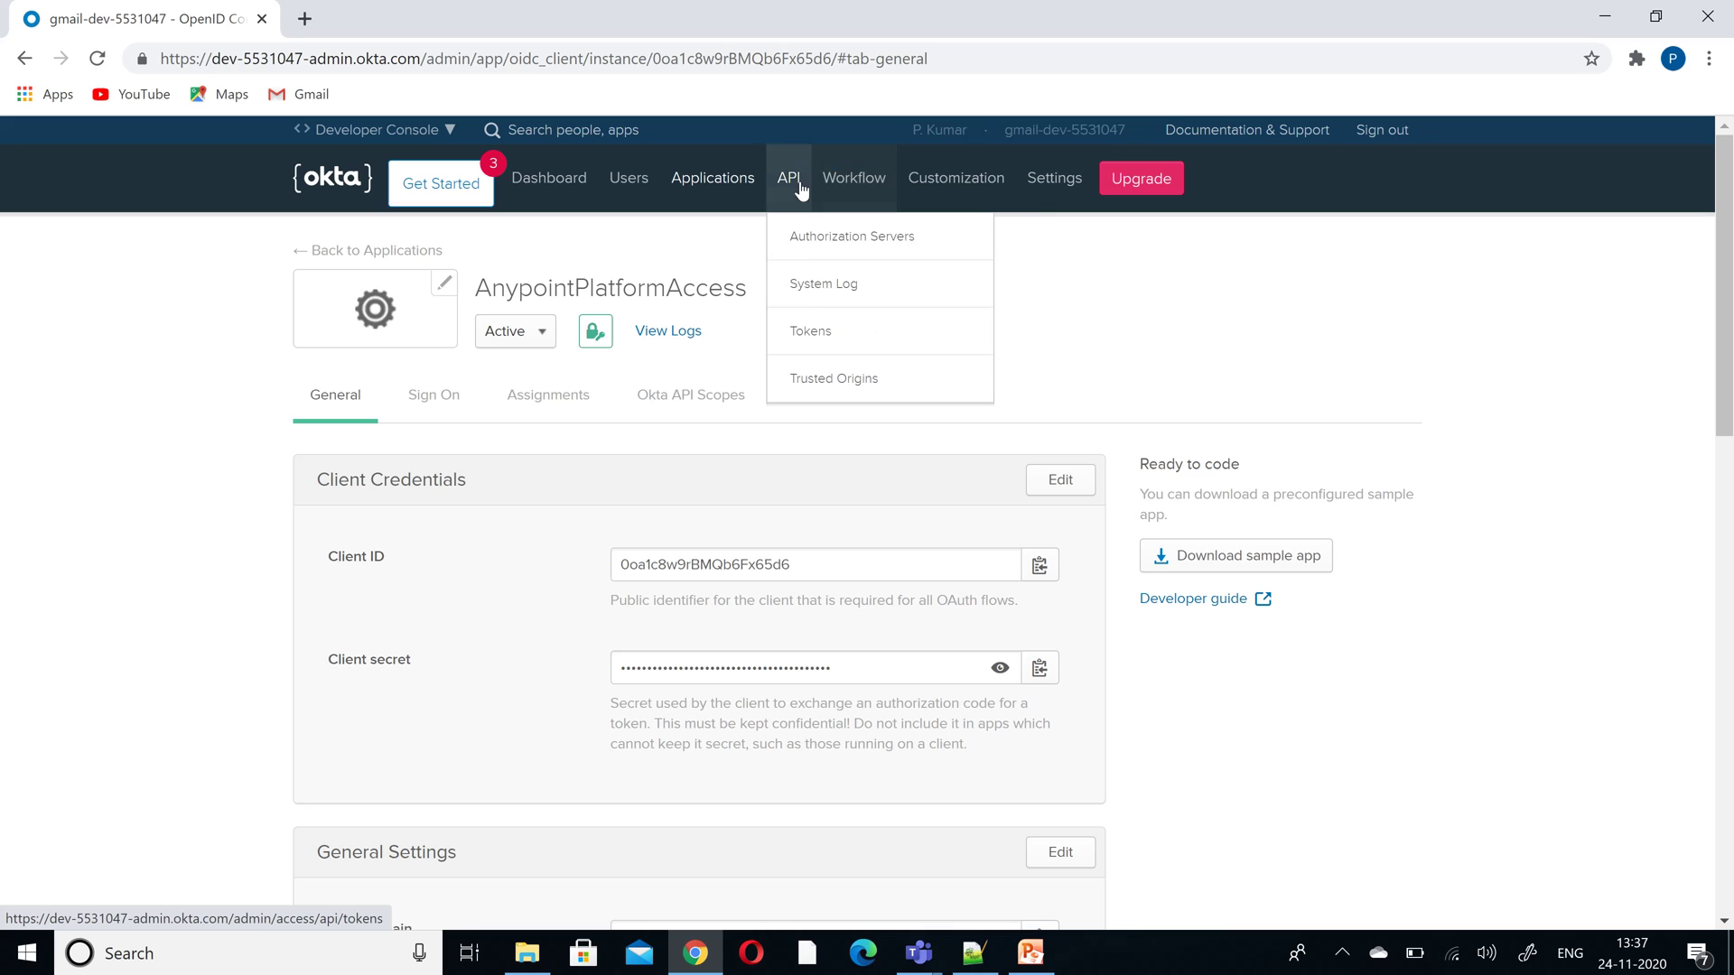
- Revoke the old mulesoft API token under Authorization Servers, then name a new token mulesoft
click(802, 239)
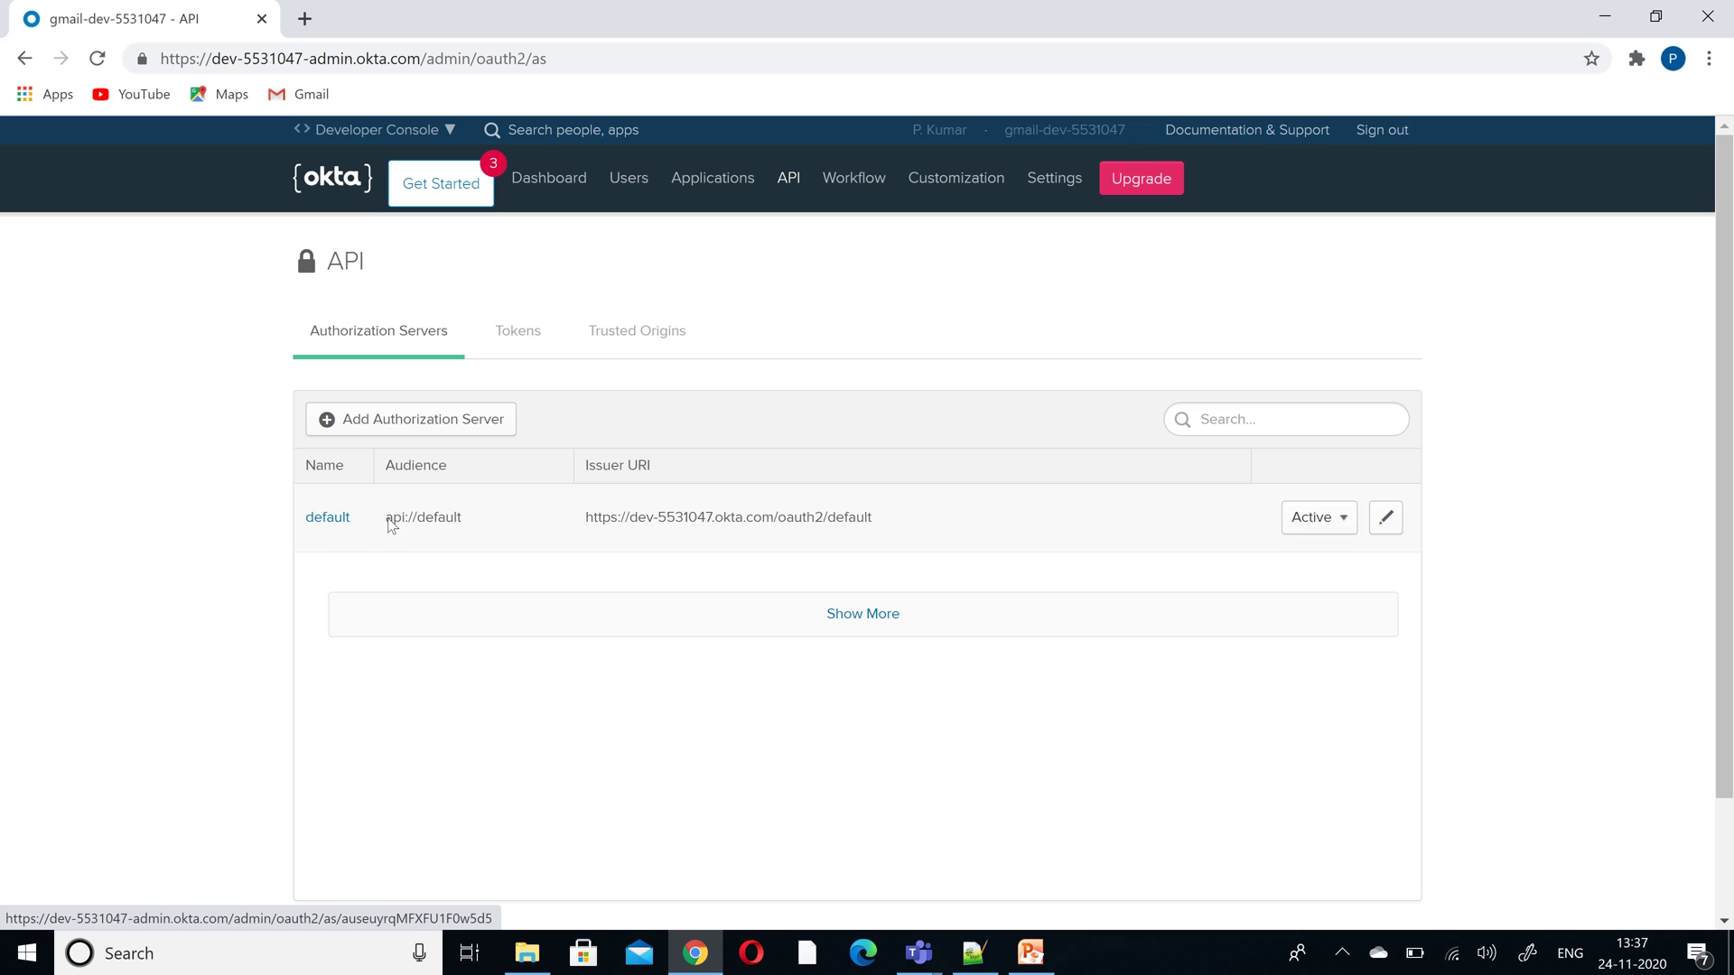
click(530, 349)
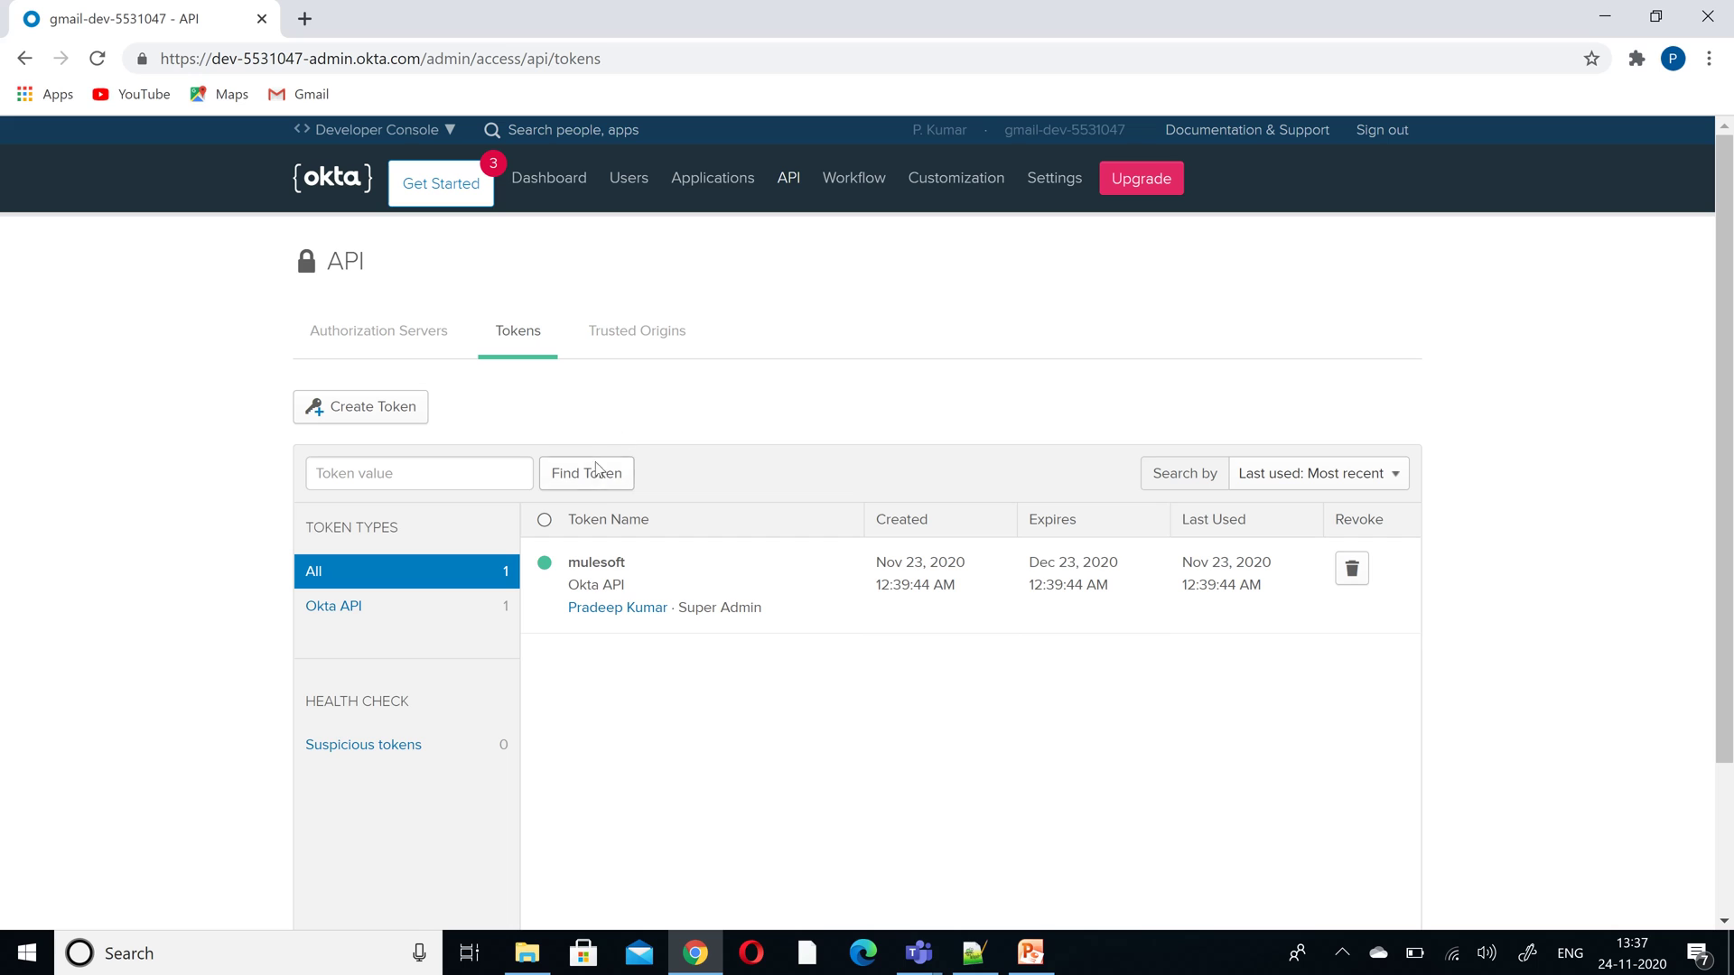
click(1352, 568)
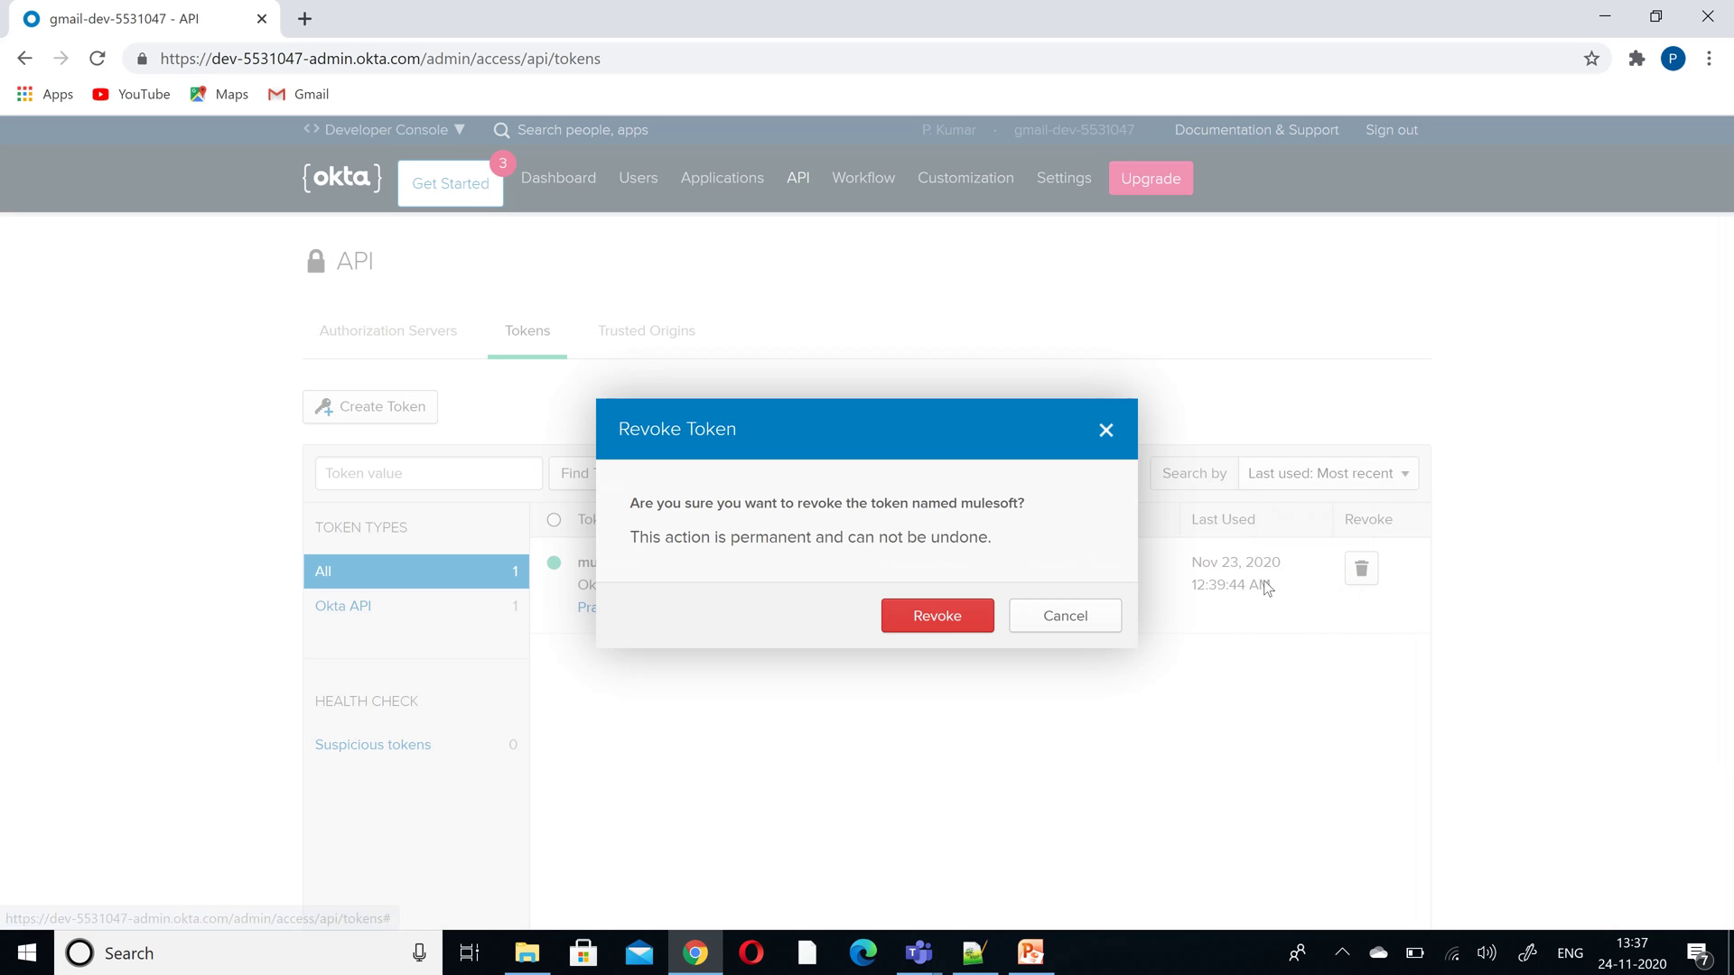
click(936, 616)
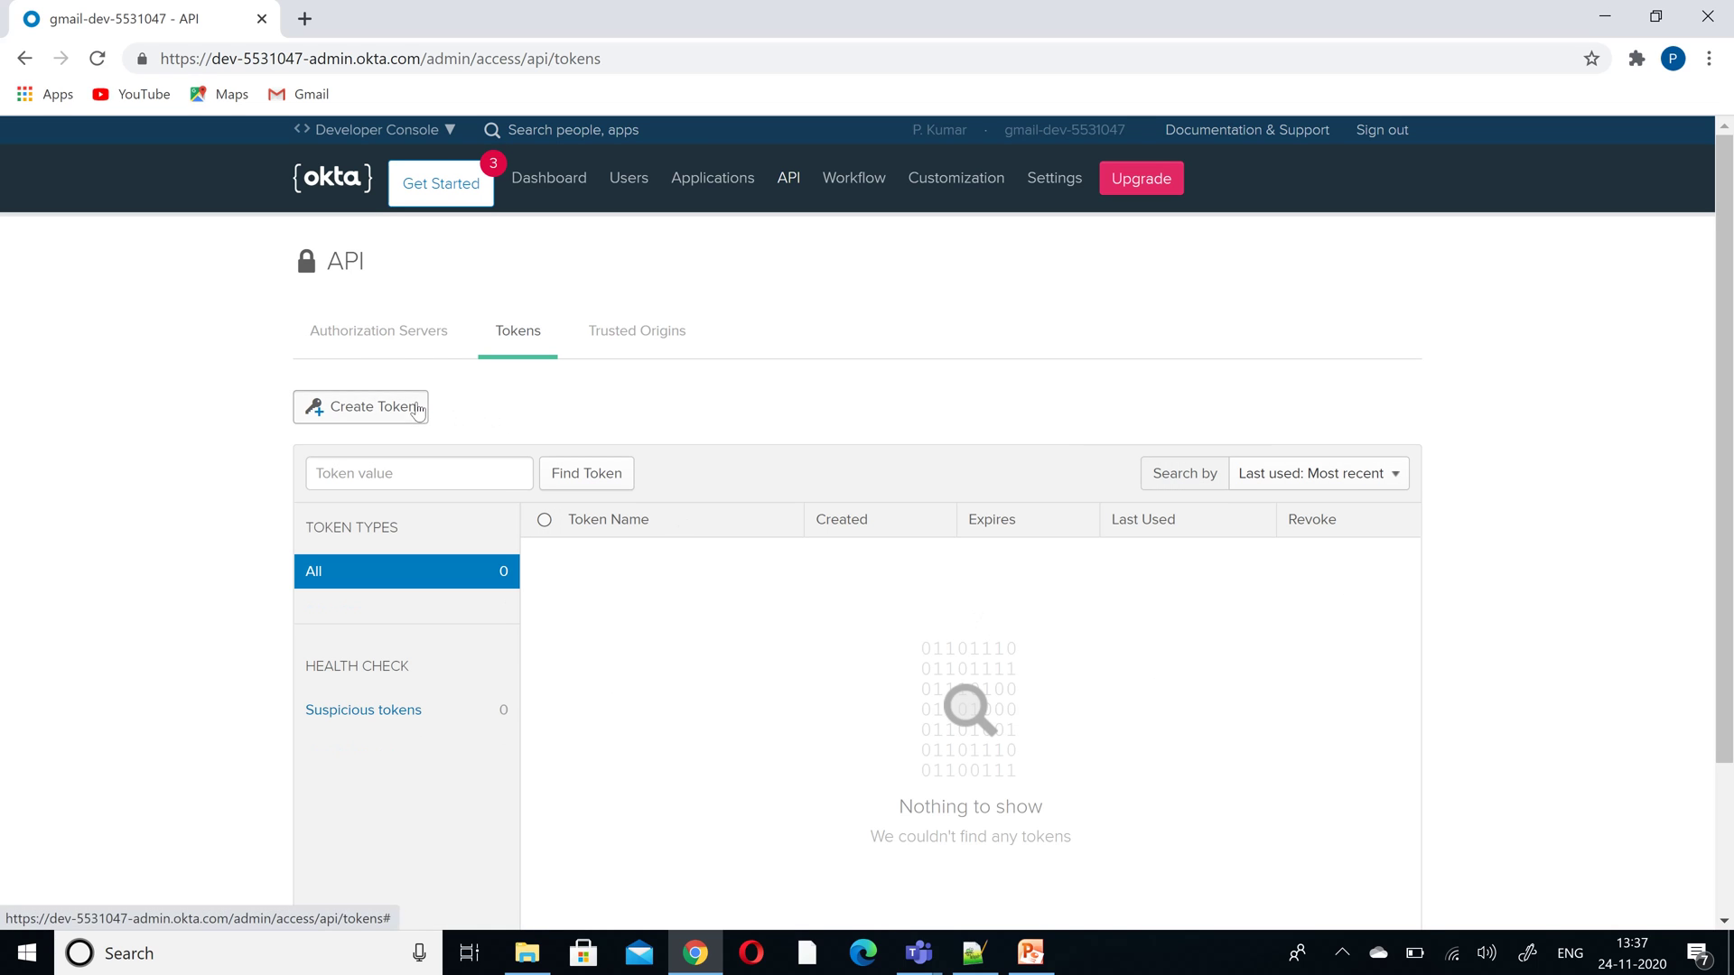
click(410, 406)
text(mulesoft)
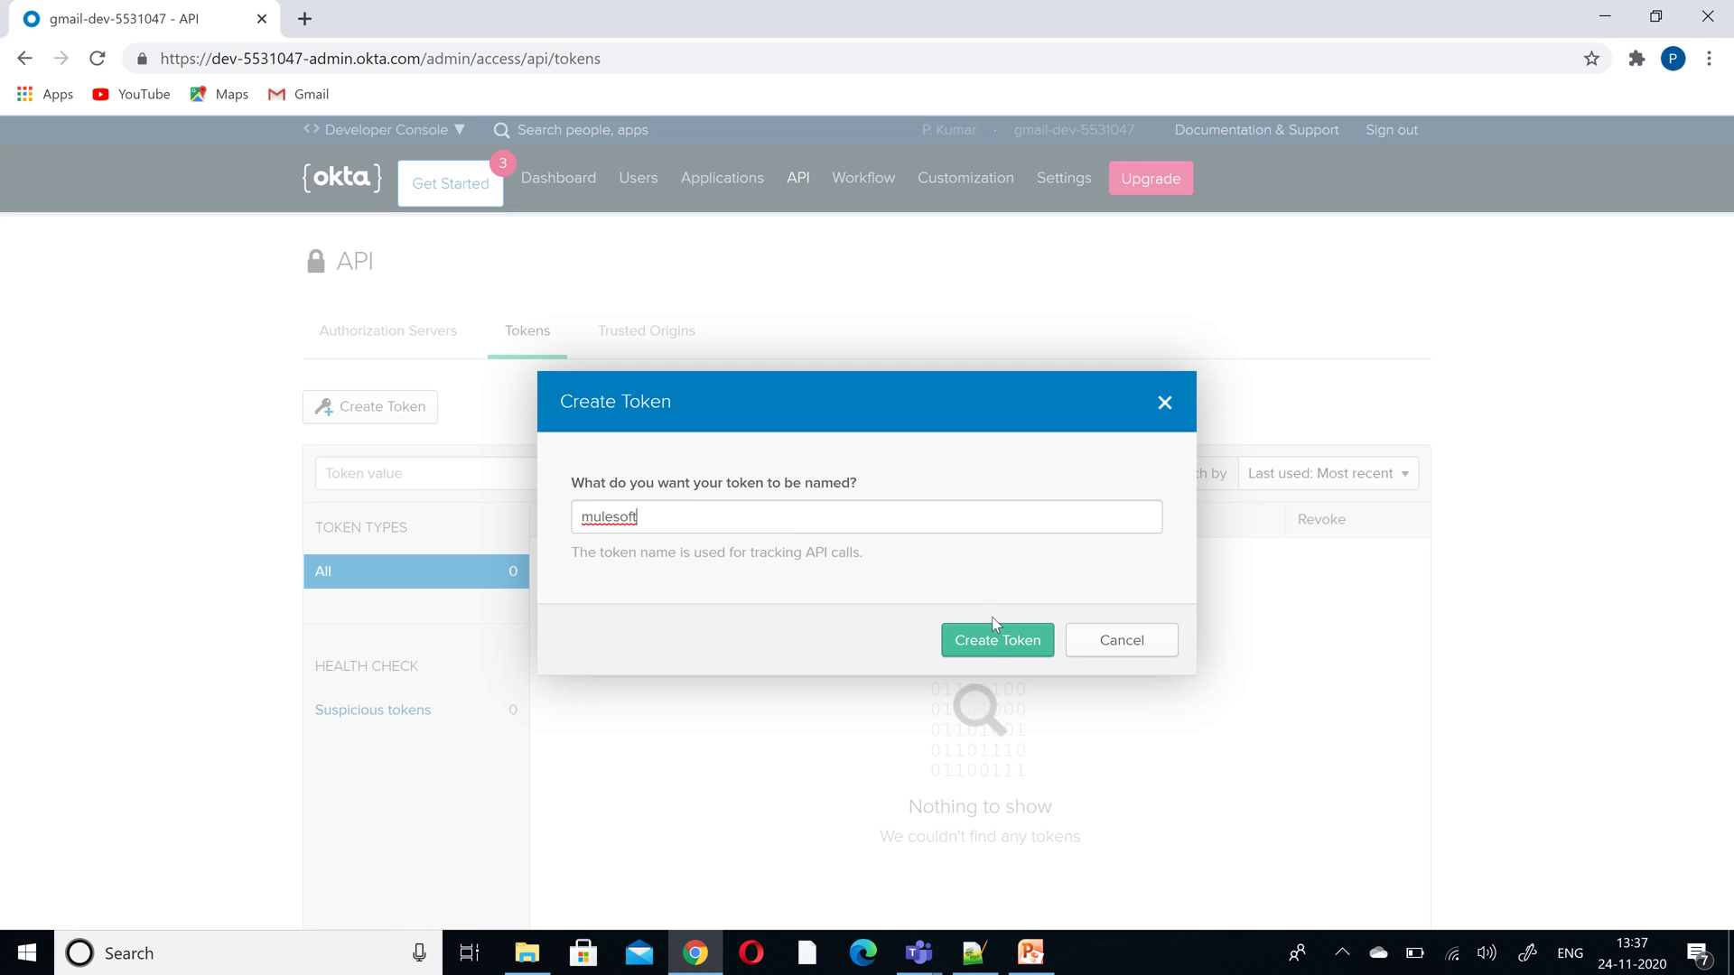
- Create the mulesoft API token and paste its value on line 4 of the Notepad++ notes
click(994, 642)
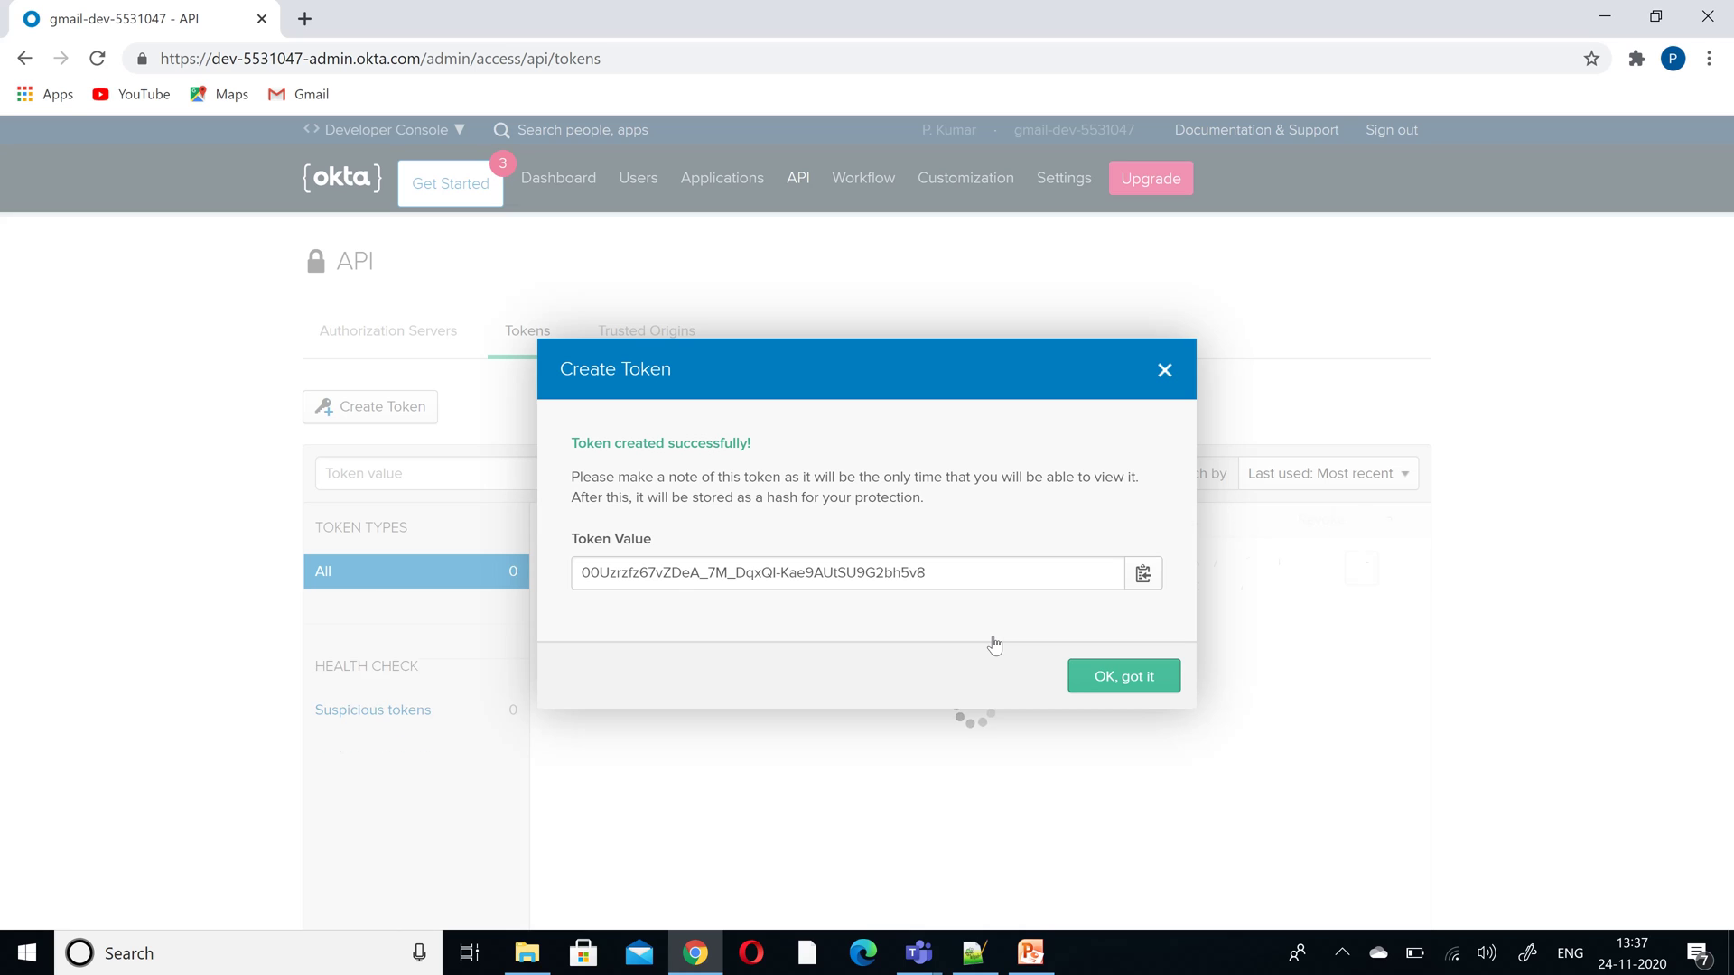
click(1142, 575)
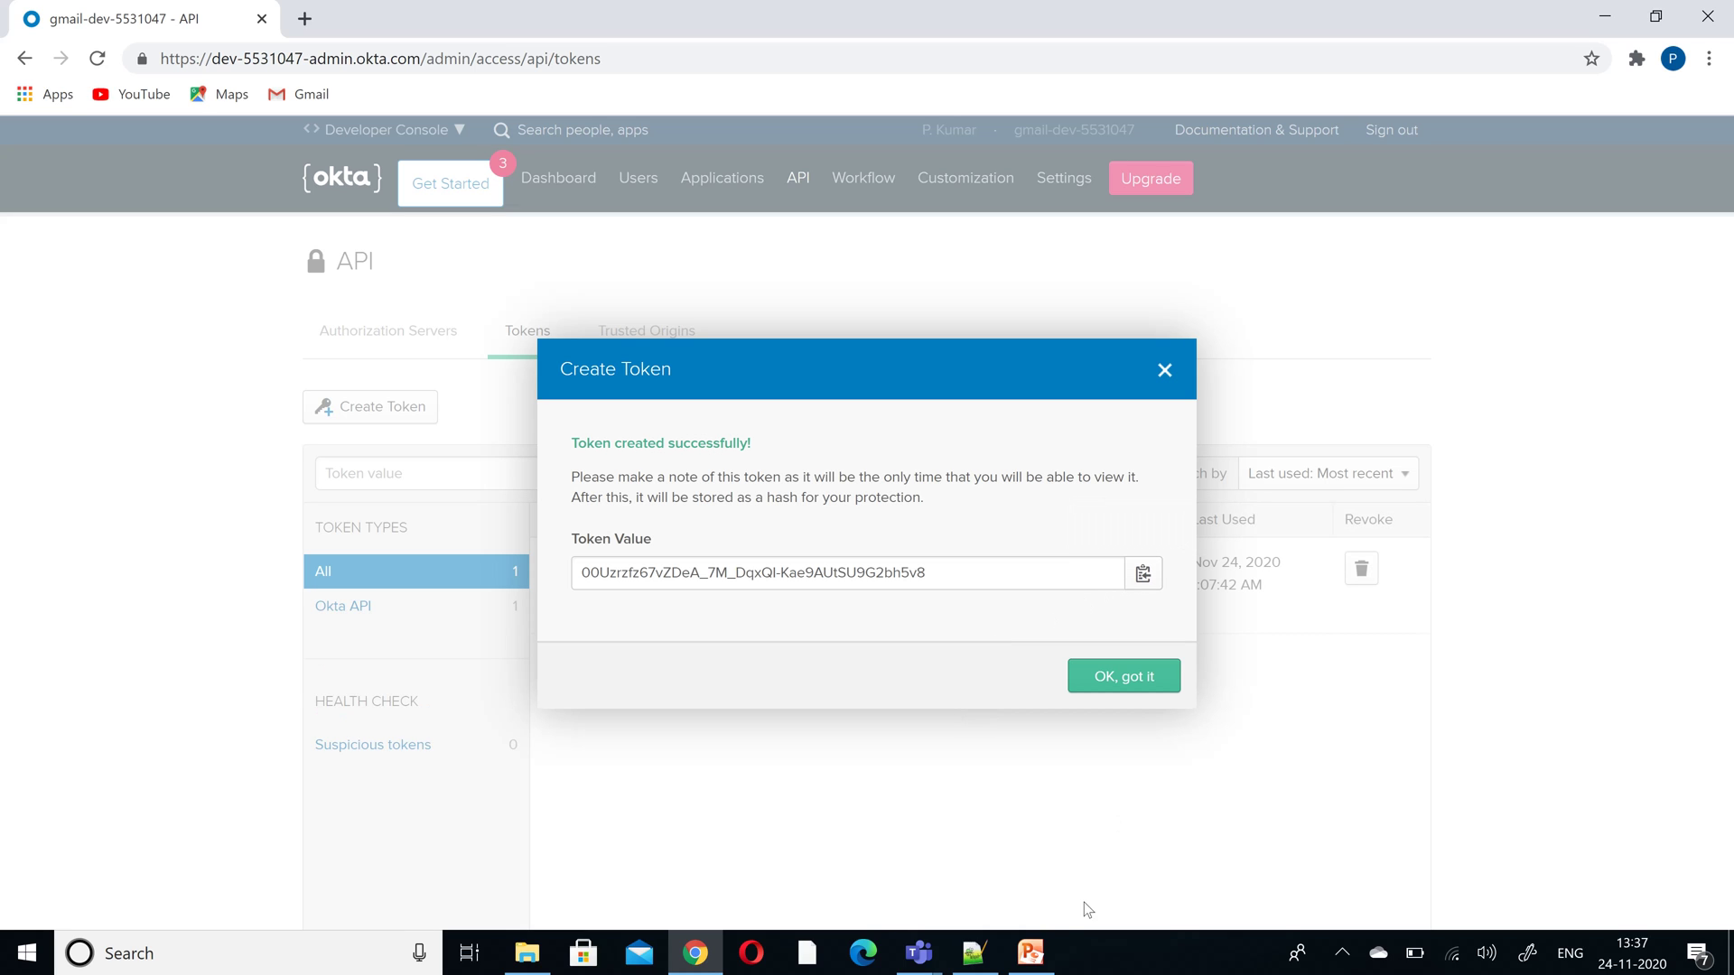
click(975, 954)
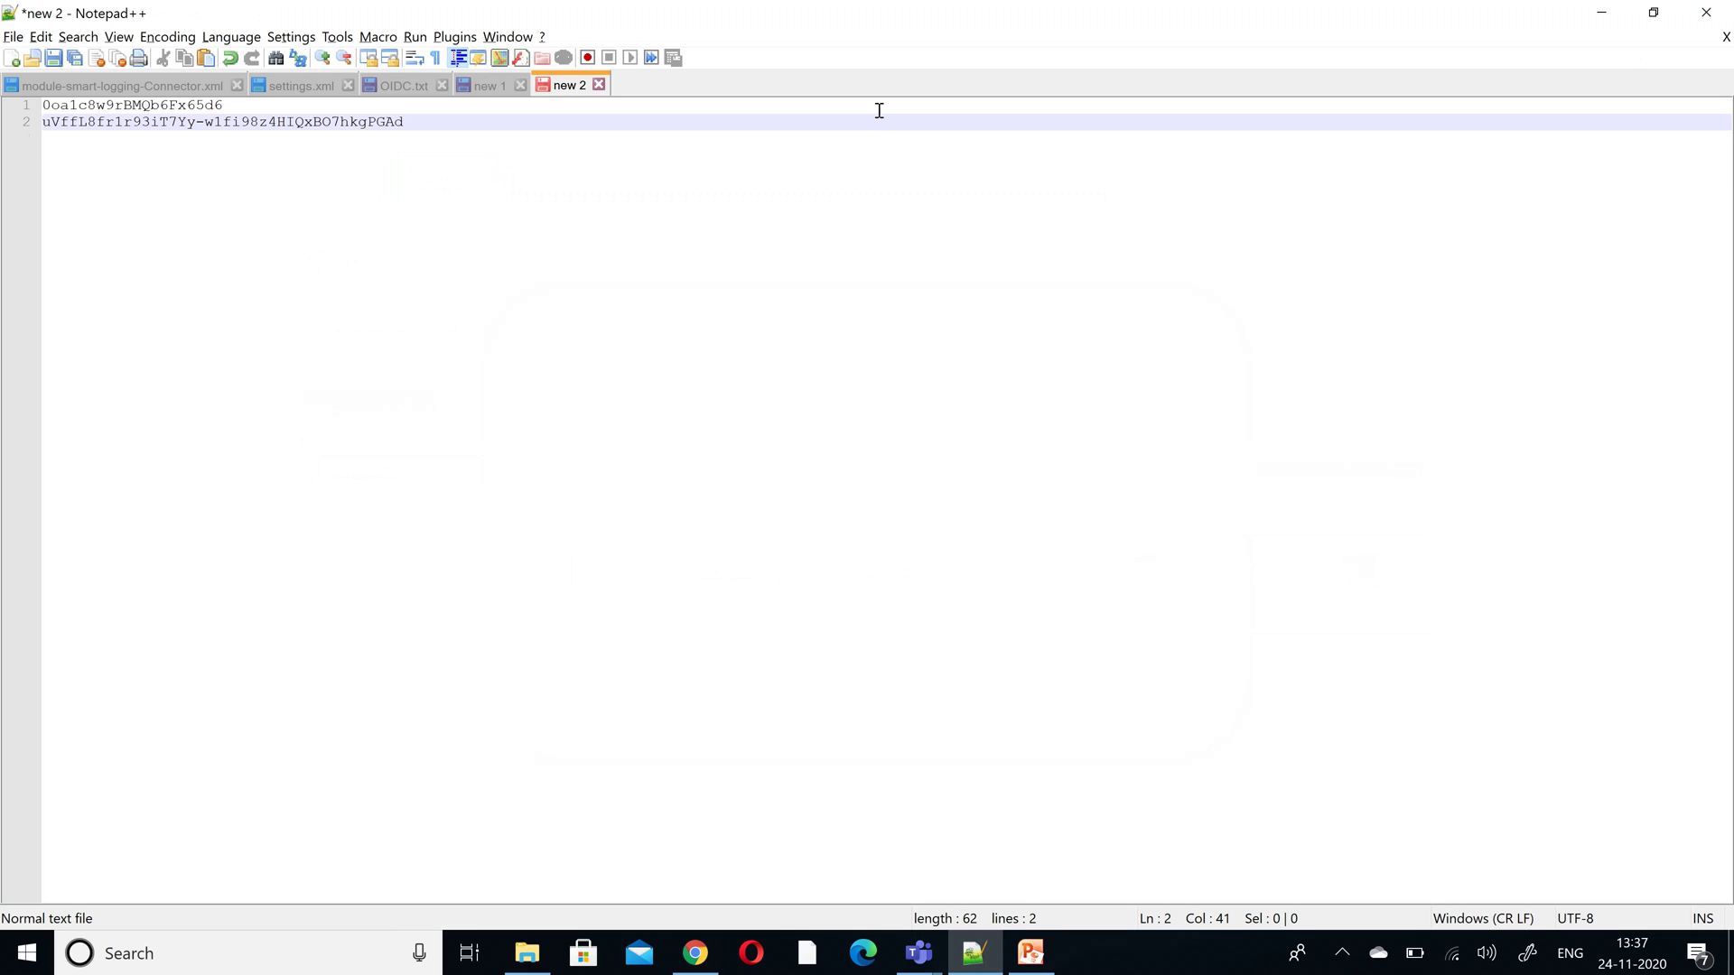
key(Return)
key(Return)
key(ctrl+v)
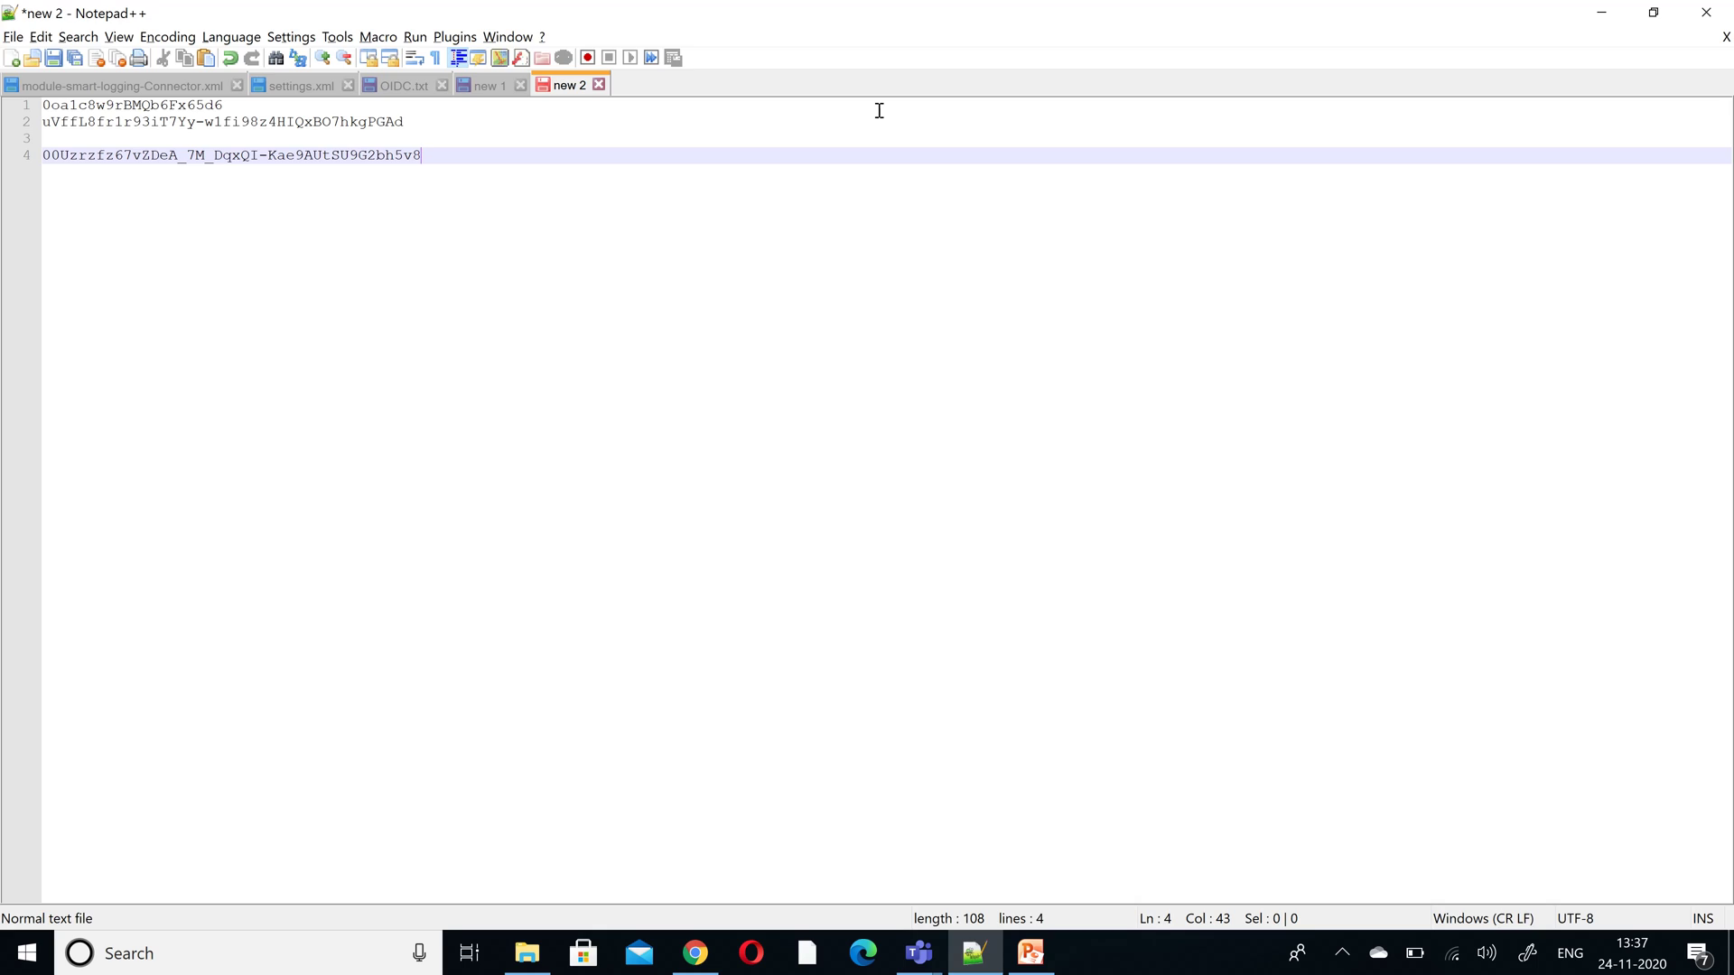
key(alt+Tab)
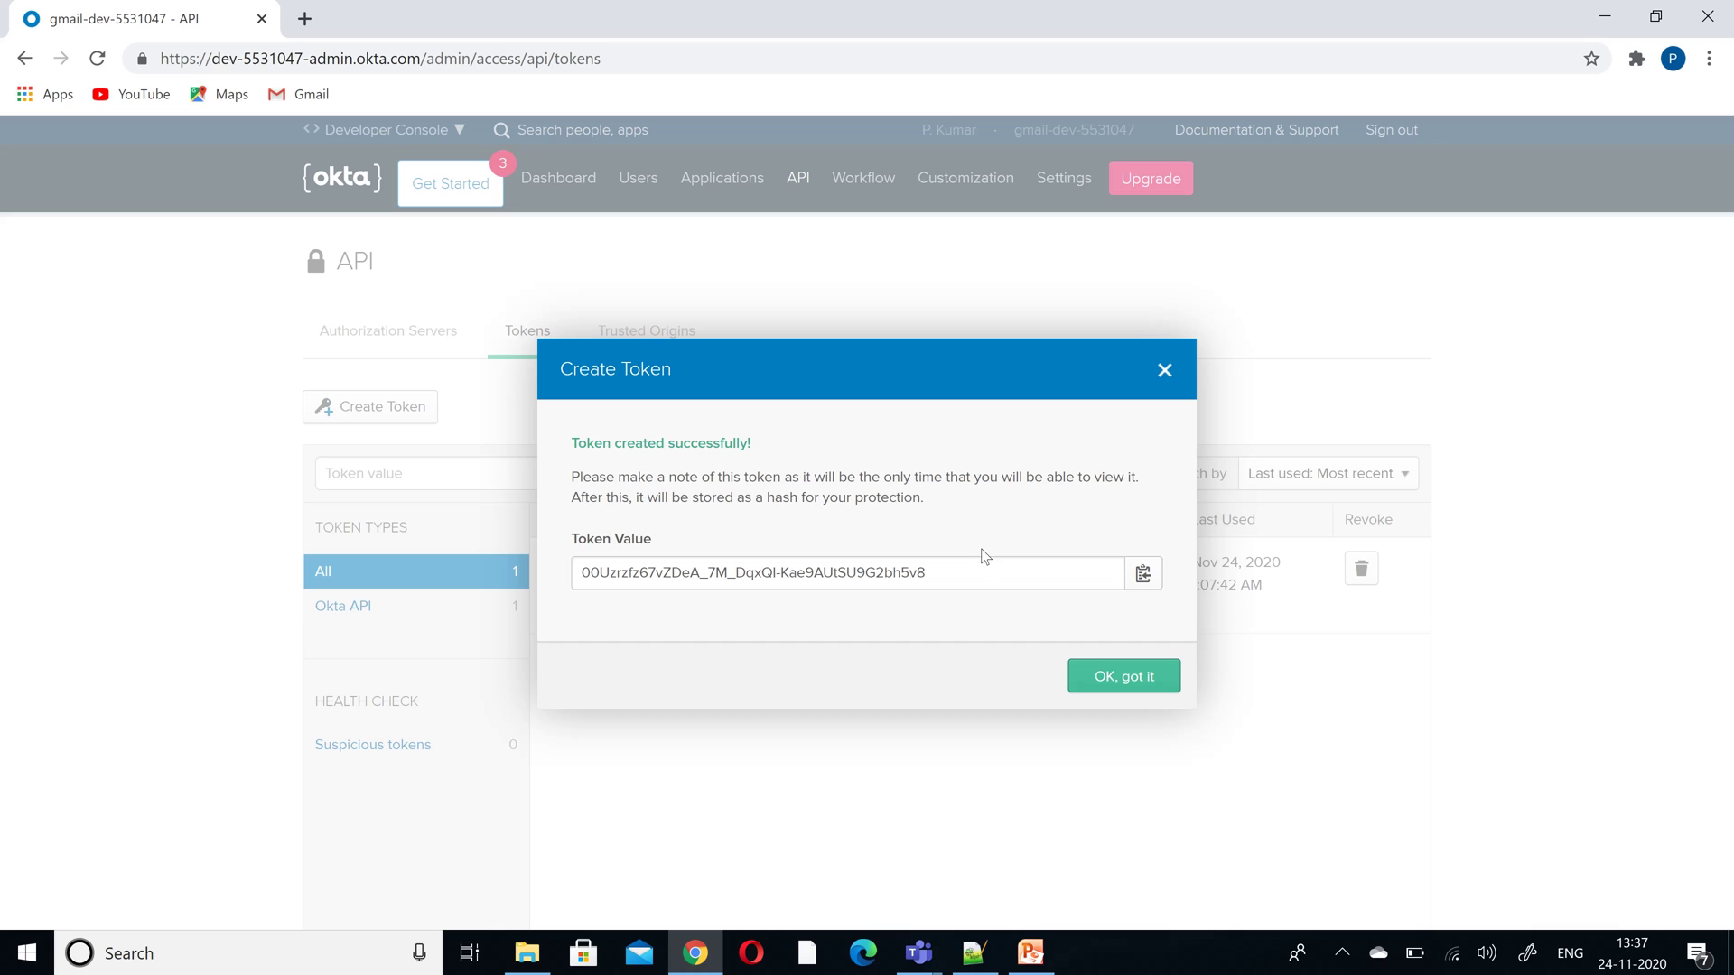
click(1164, 372)
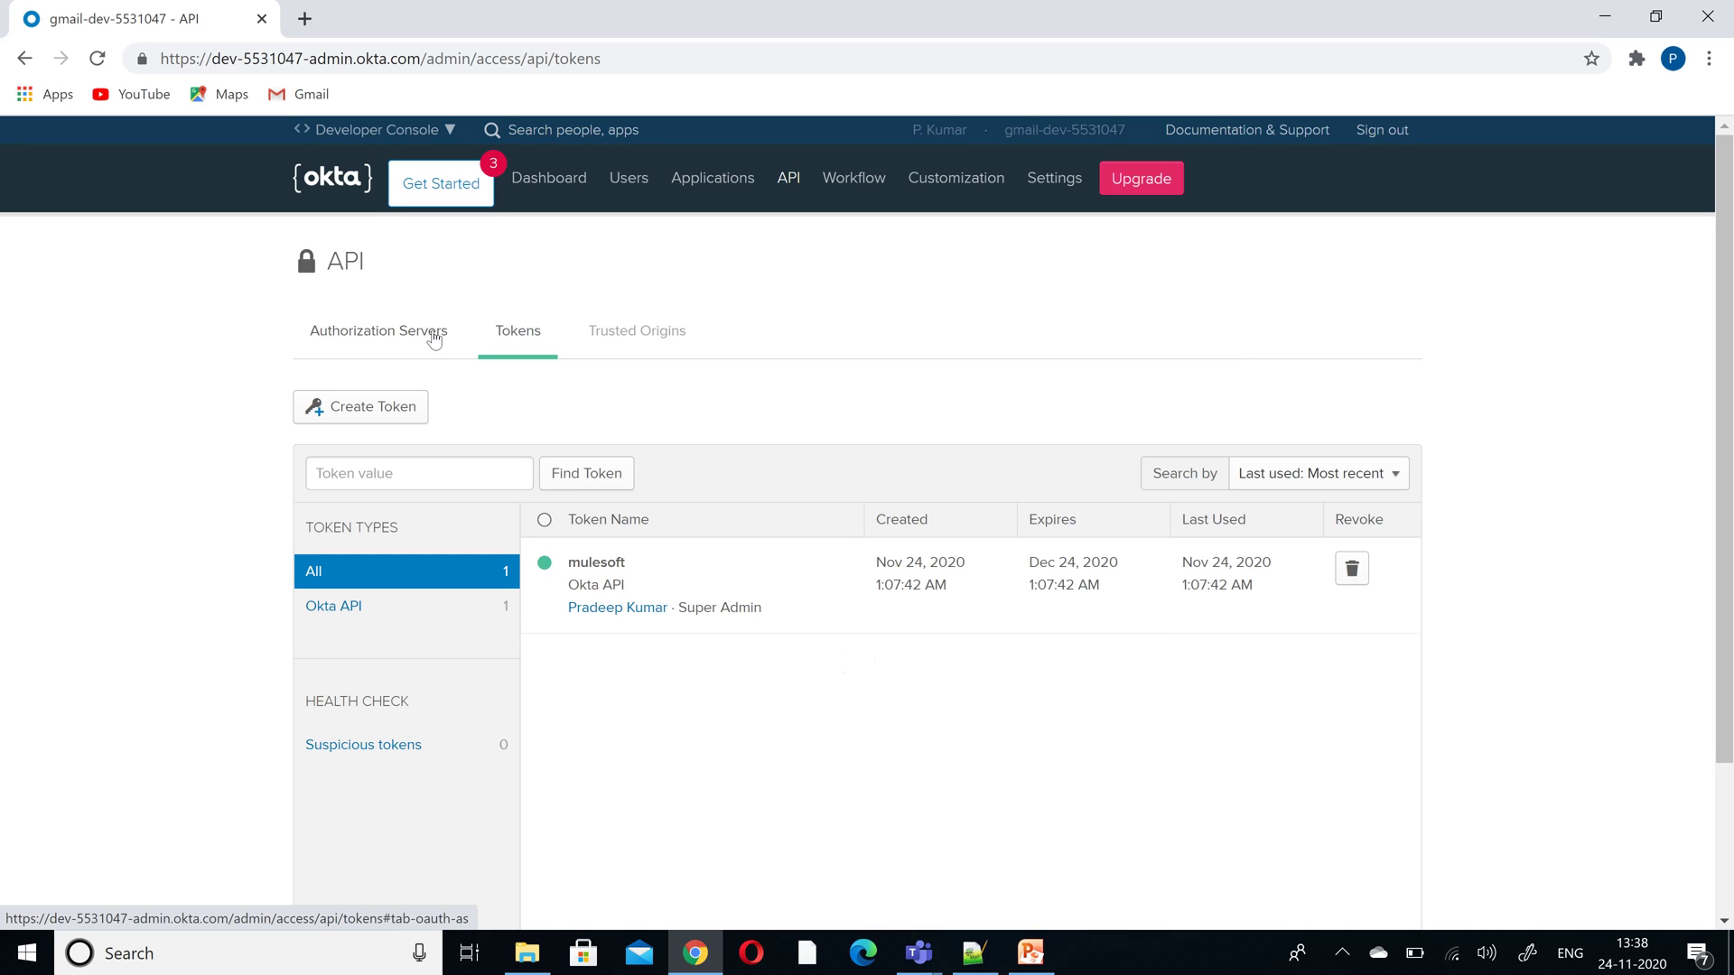
- Open the default authorization server's Settings from the Authorization Servers list, plus a blank tab
click(433, 339)
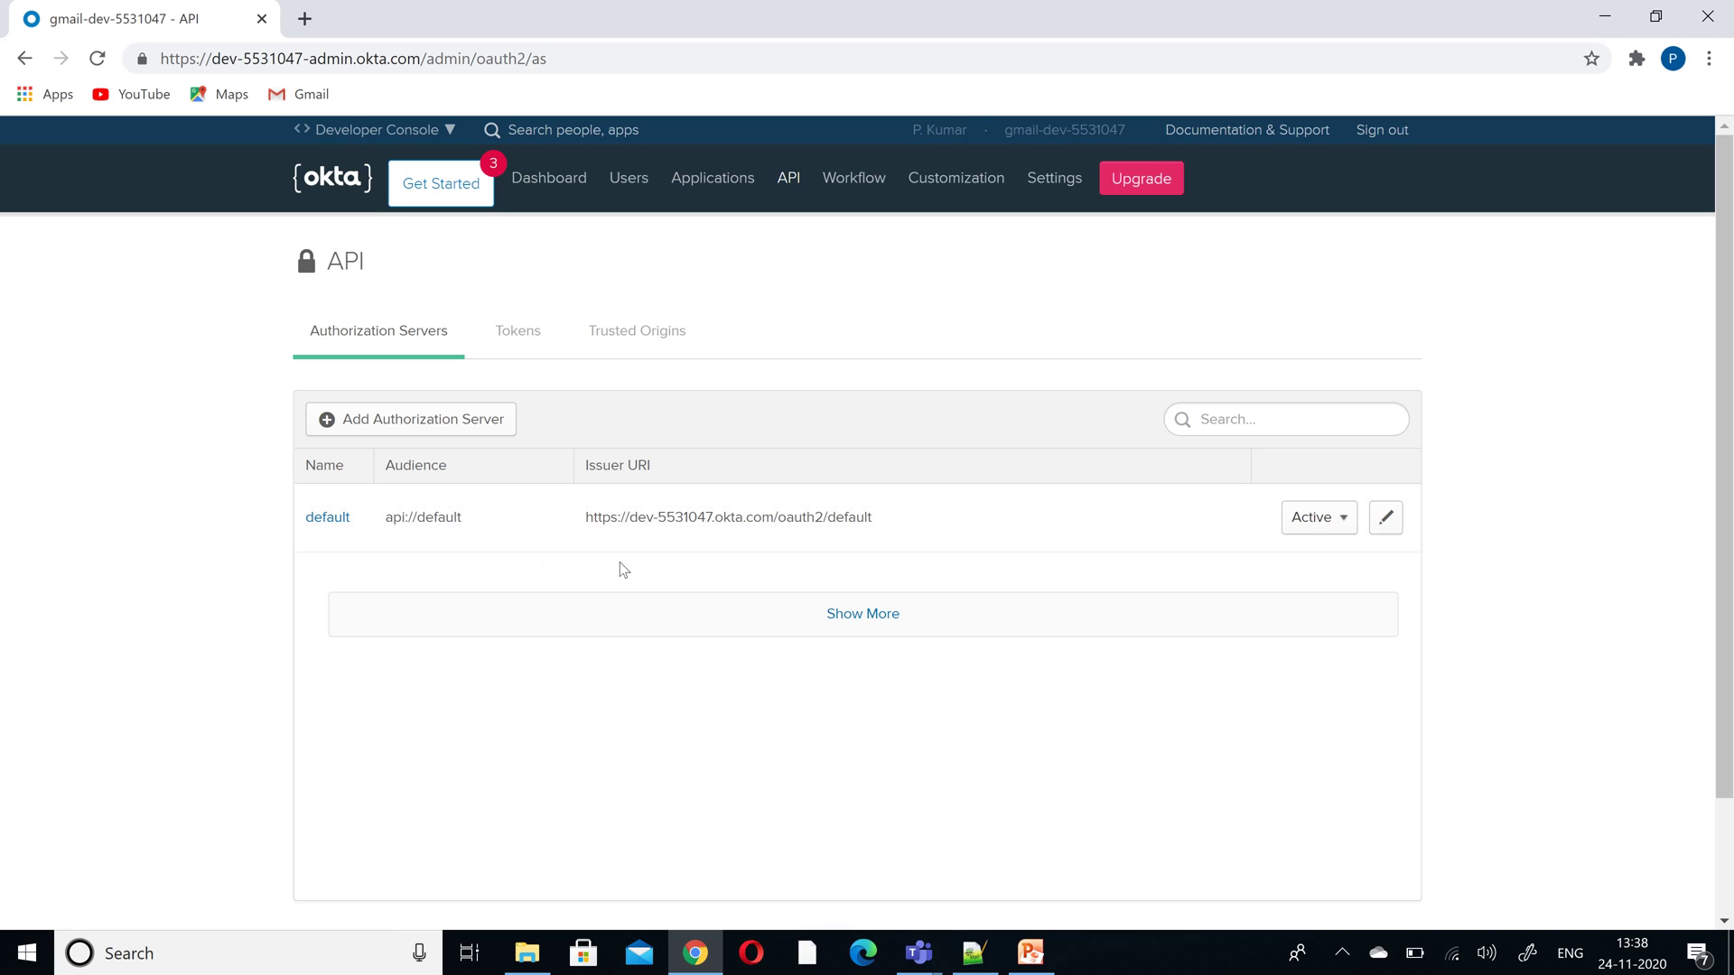
click(329, 523)
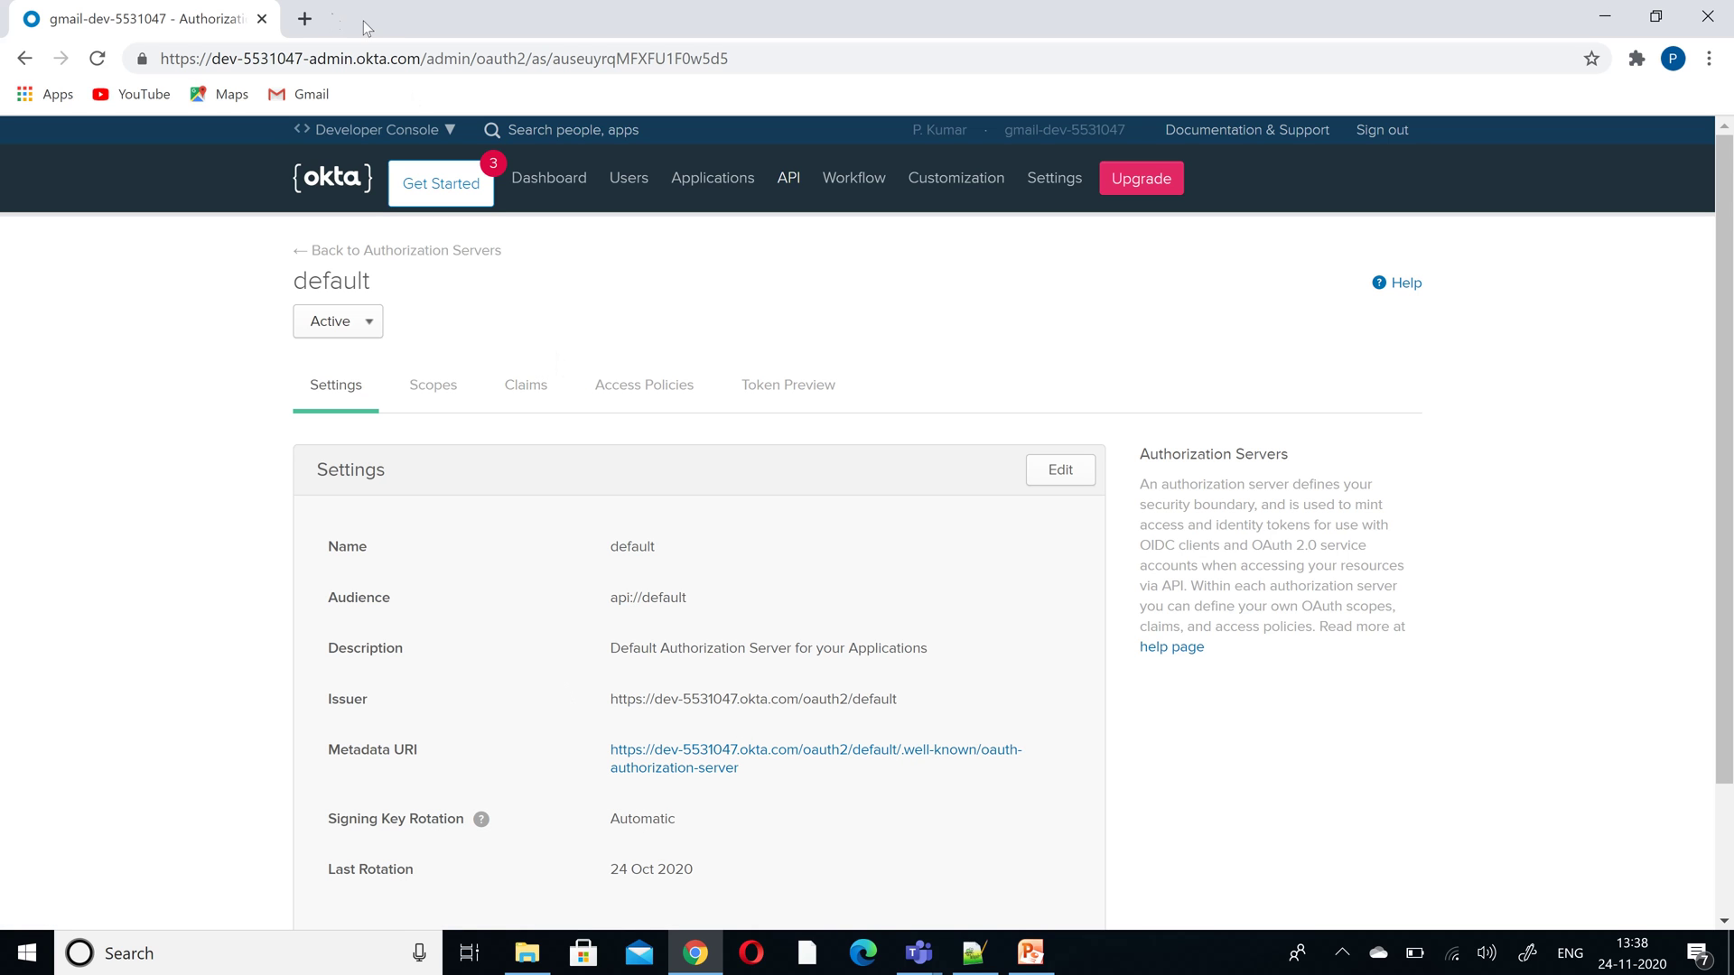
click(307, 19)
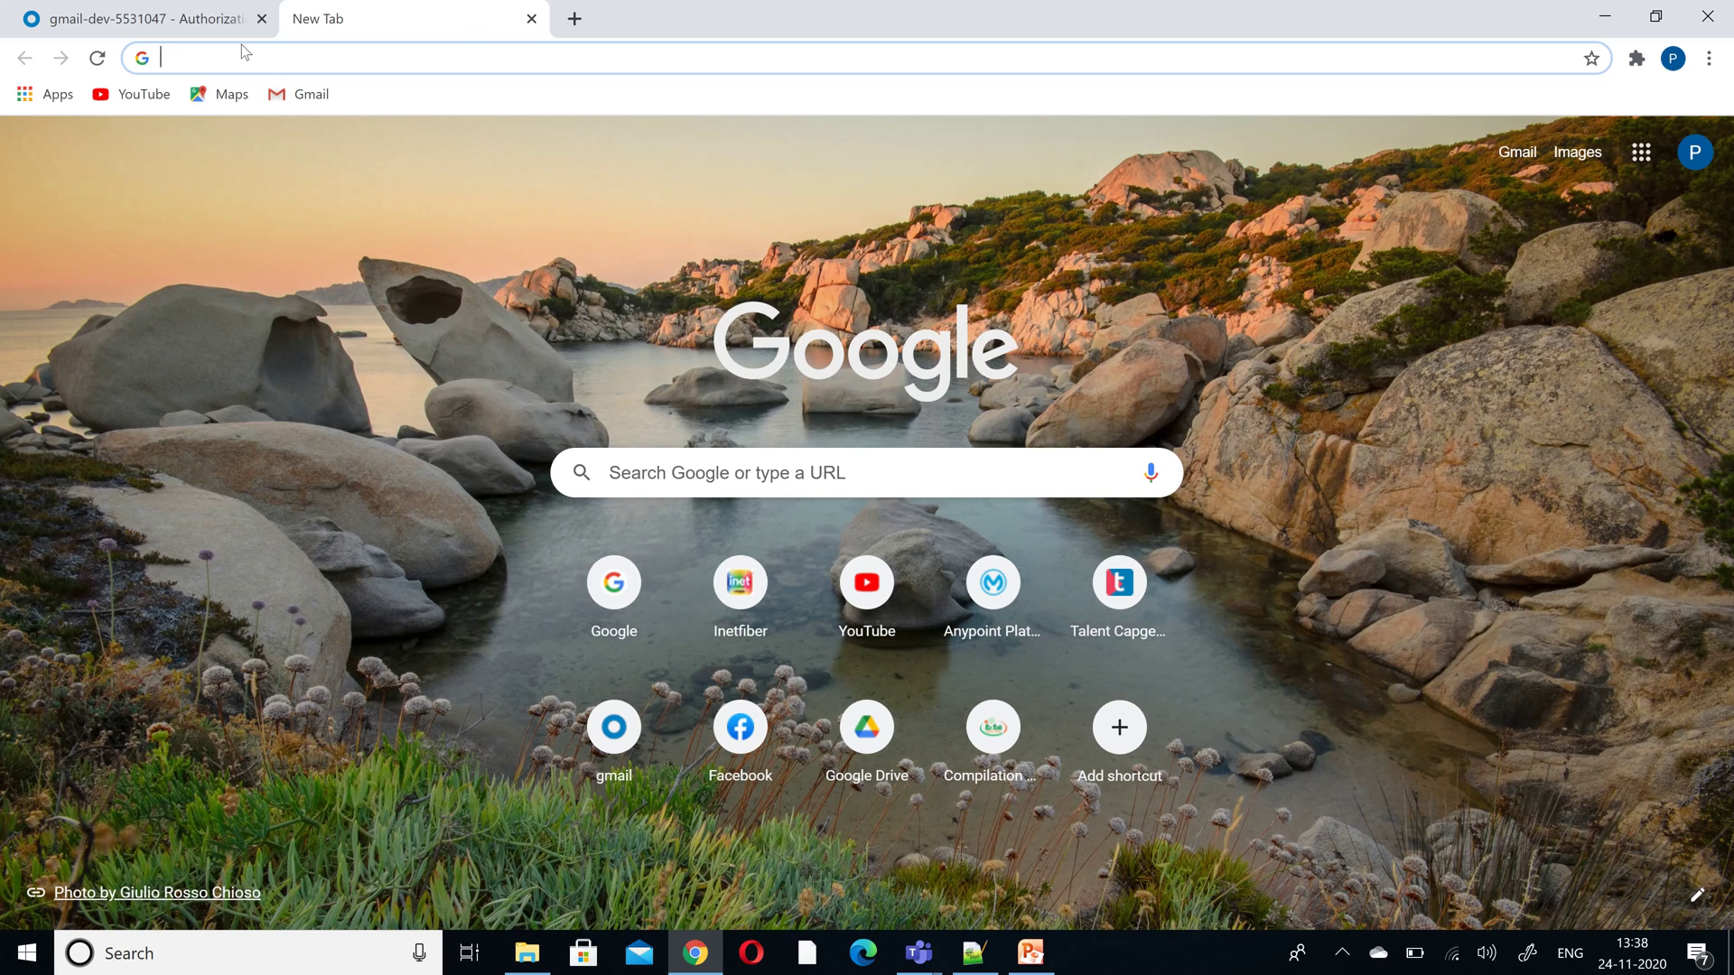
- Load anypoint.mulesoft.com in the new tab and sign in to Anypoint Platform
click(196, 23)
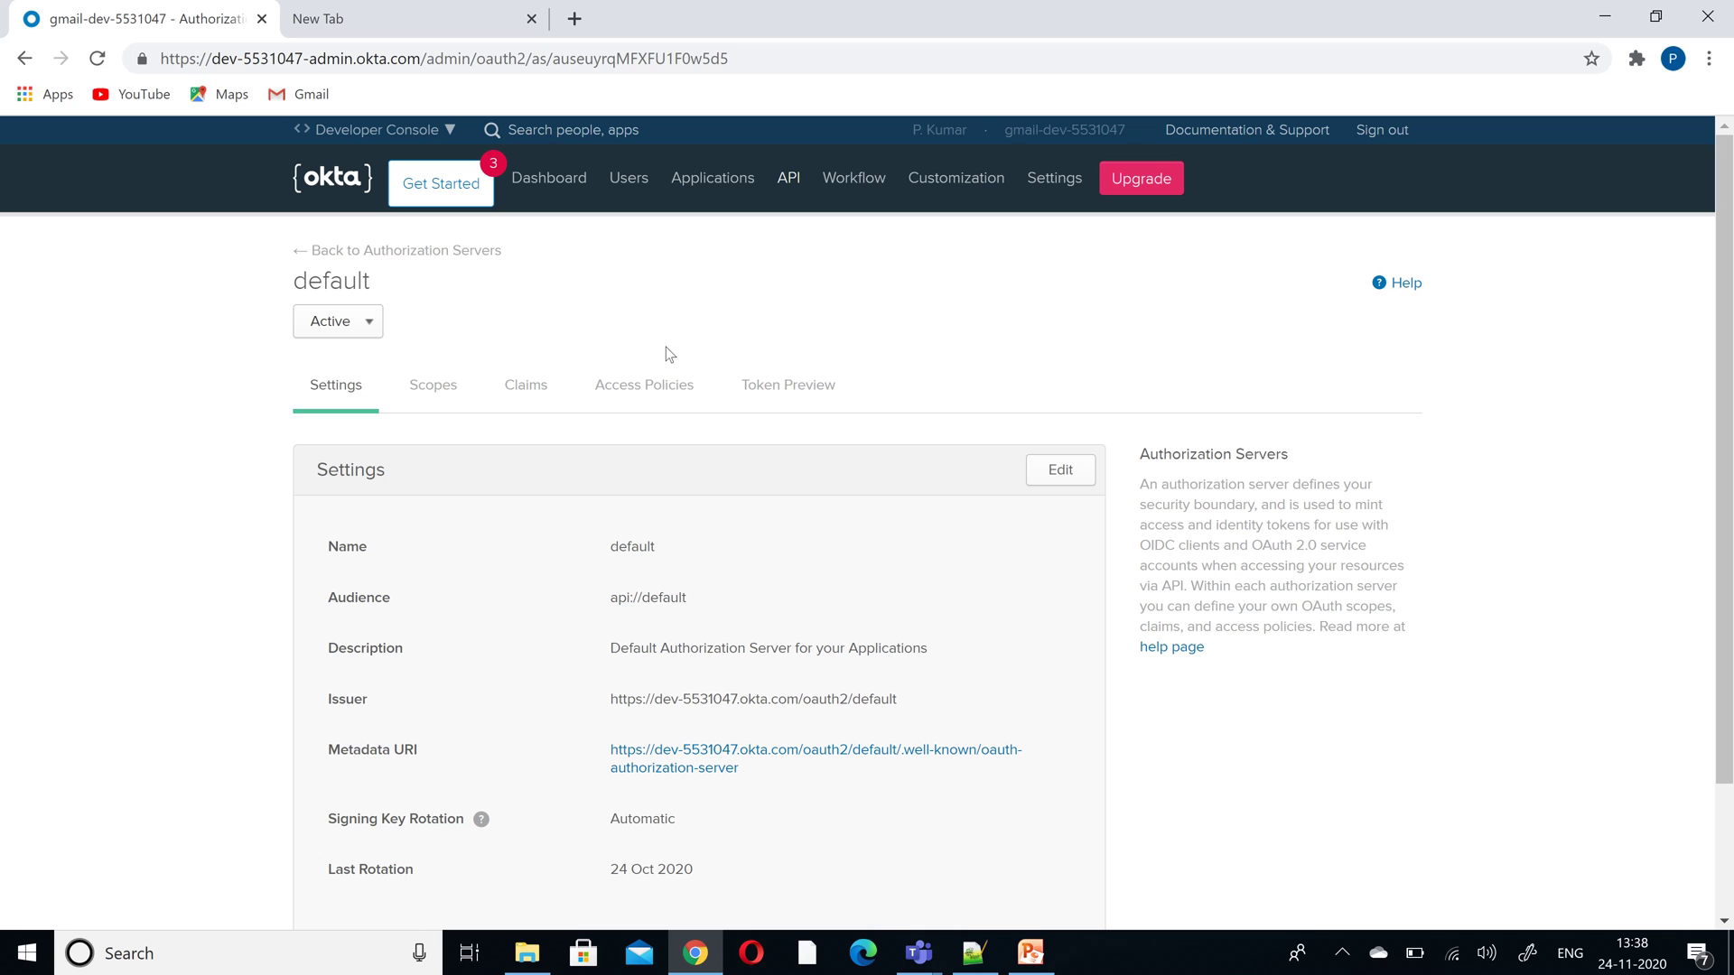
click(430, 17)
text(any)
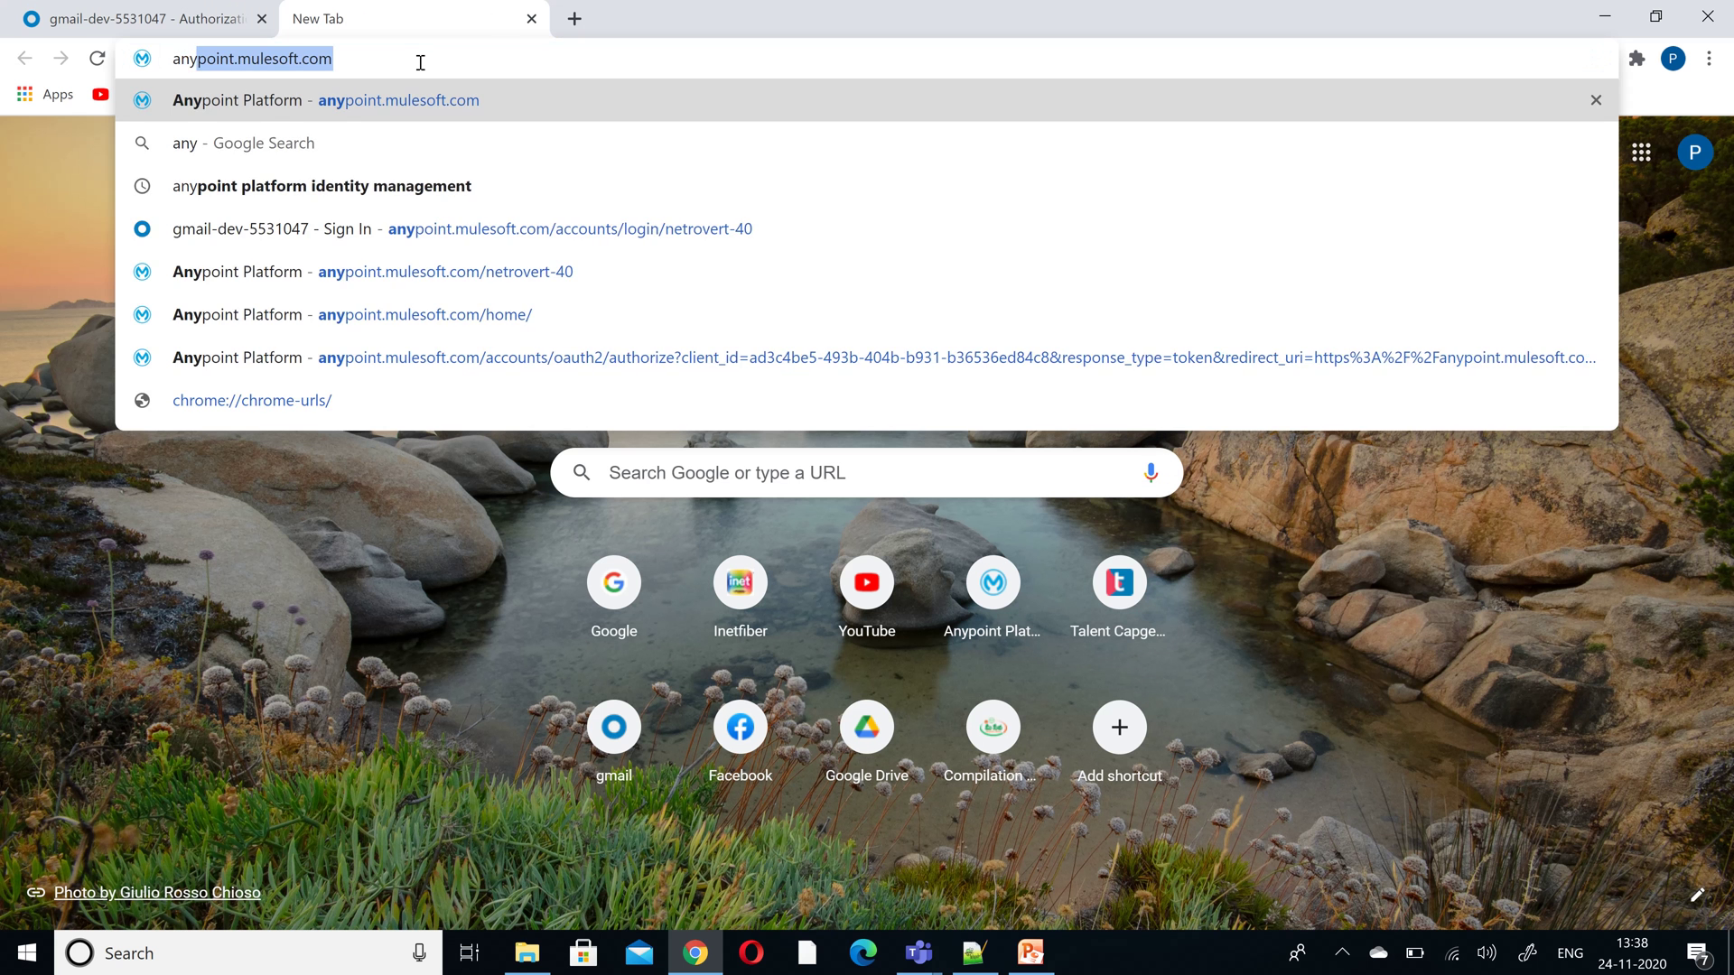
key(Return)
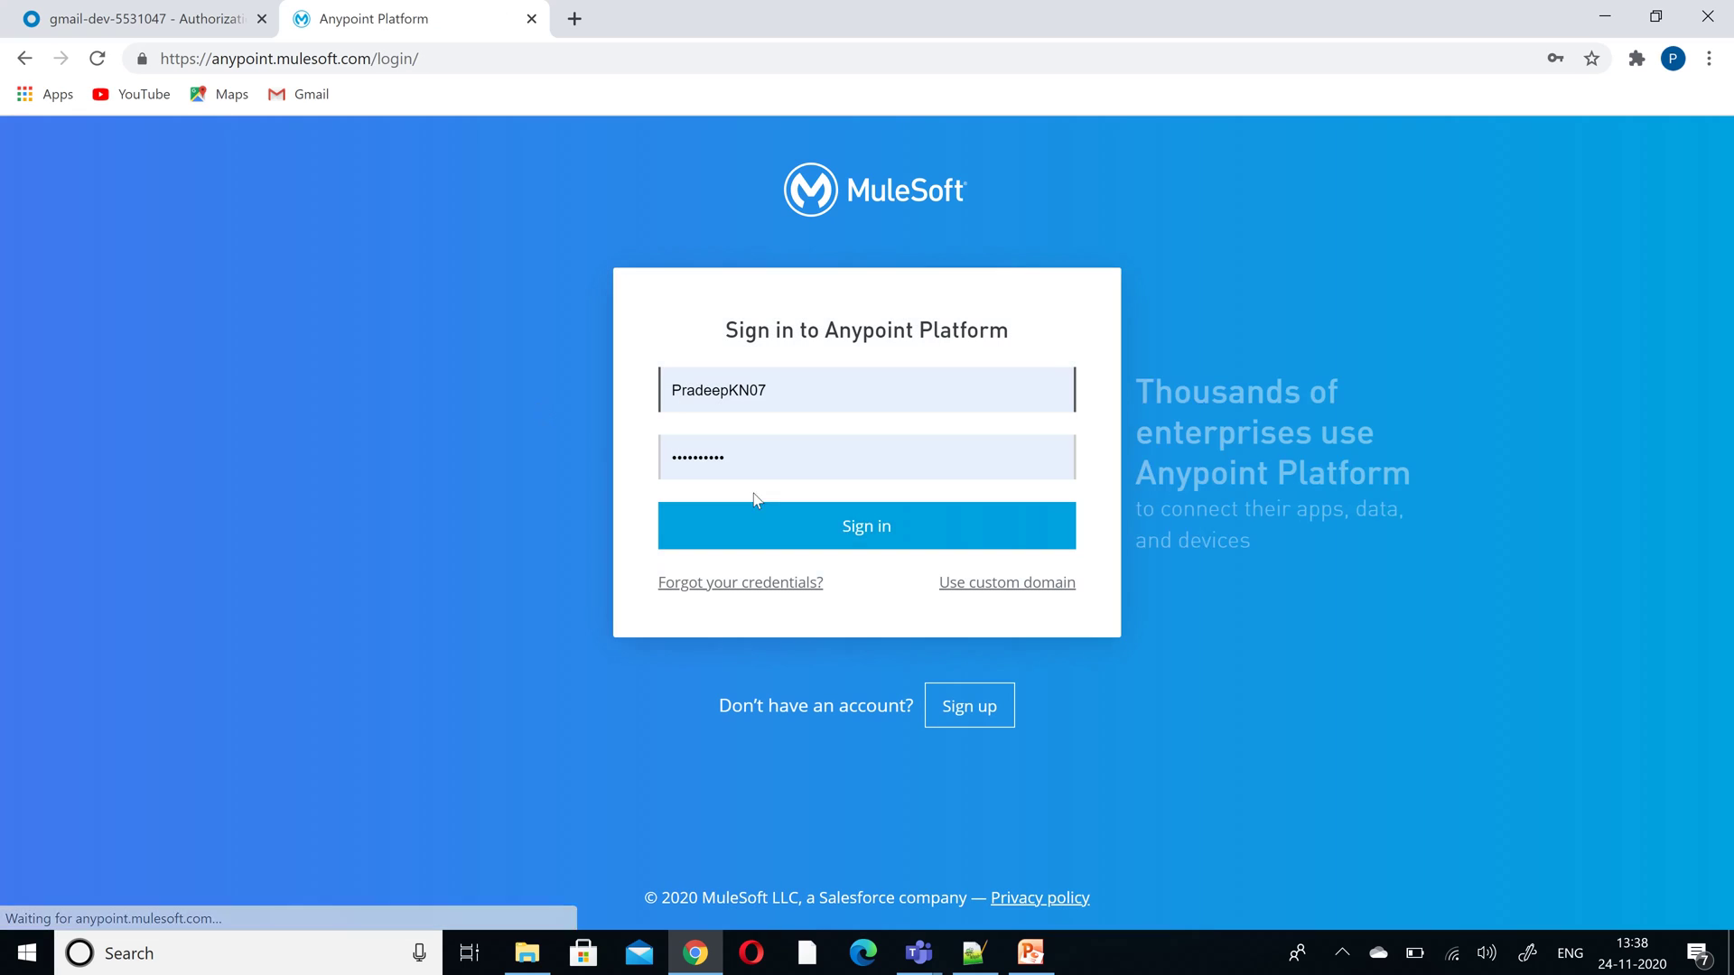
click(782, 535)
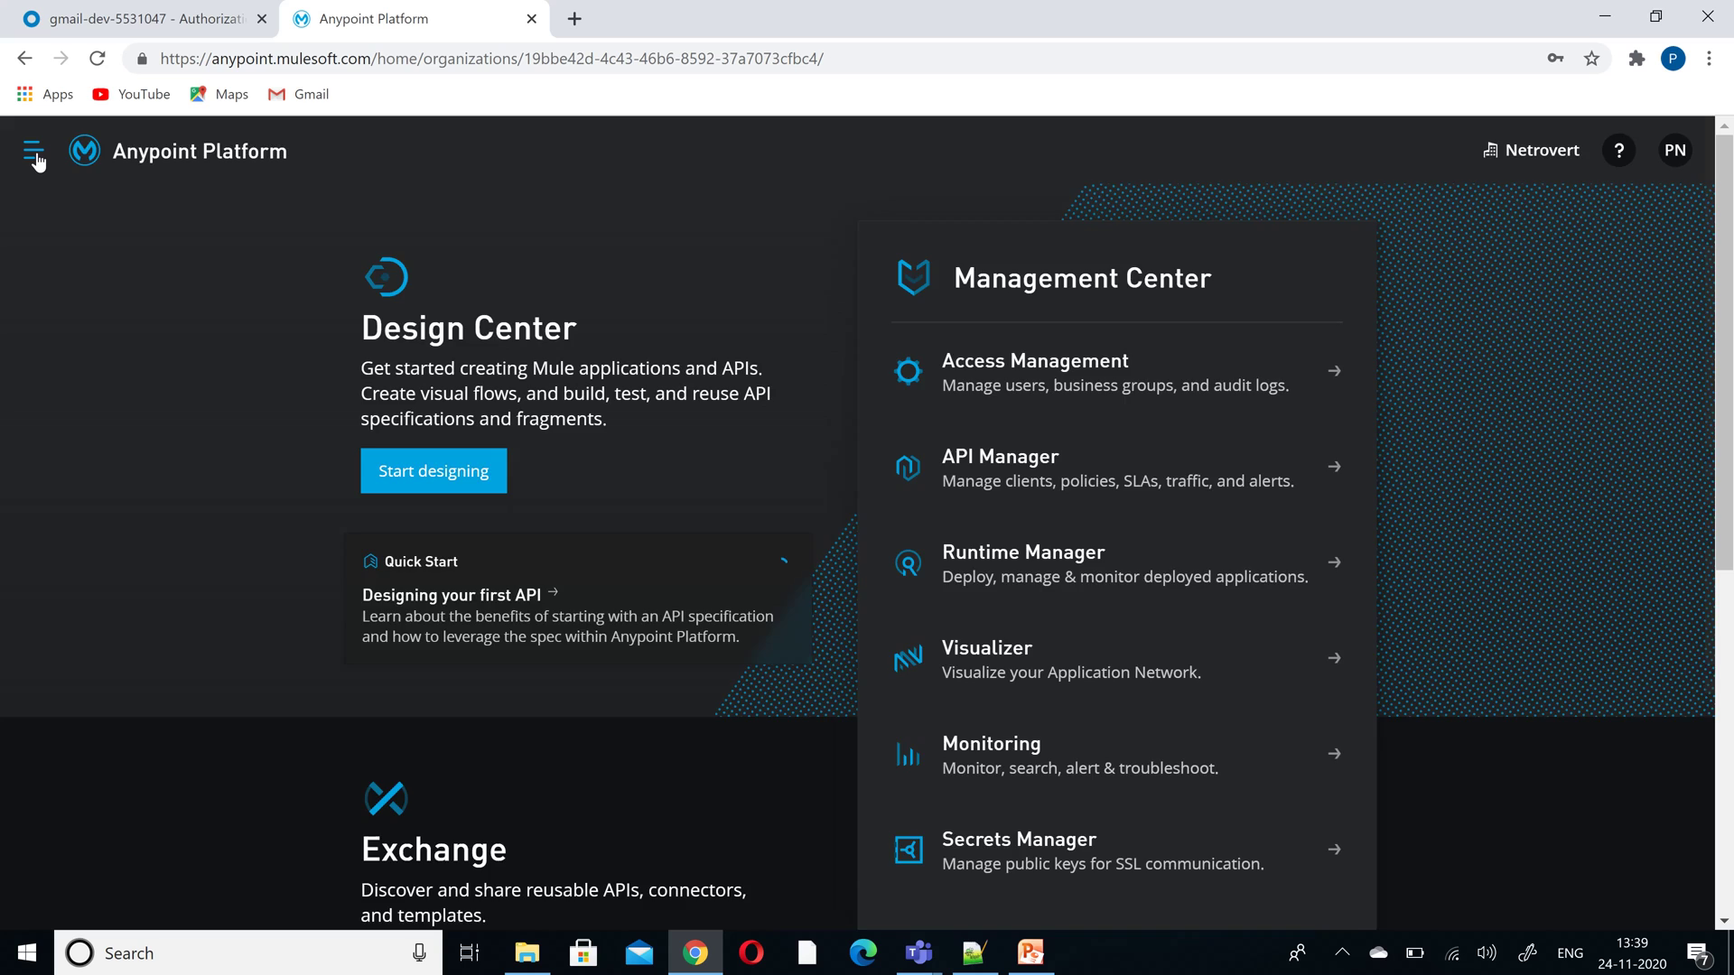
- Go to Access Management's Identity Providers settings
click(36, 159)
click(178, 436)
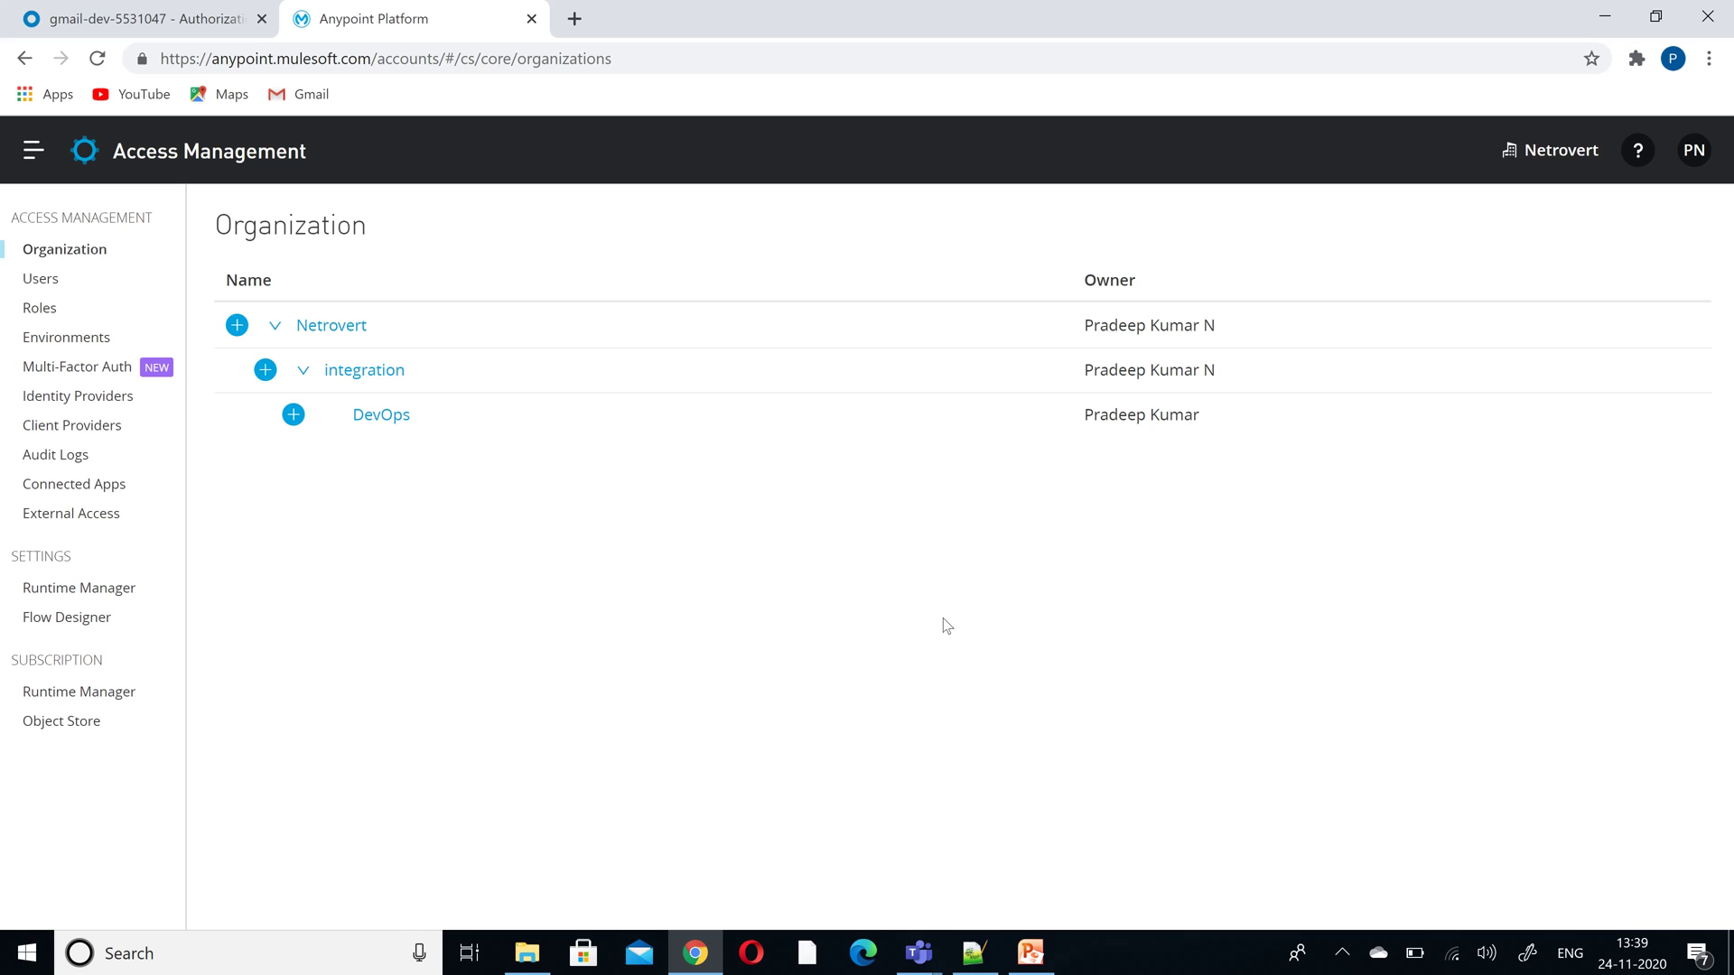
click(96, 403)
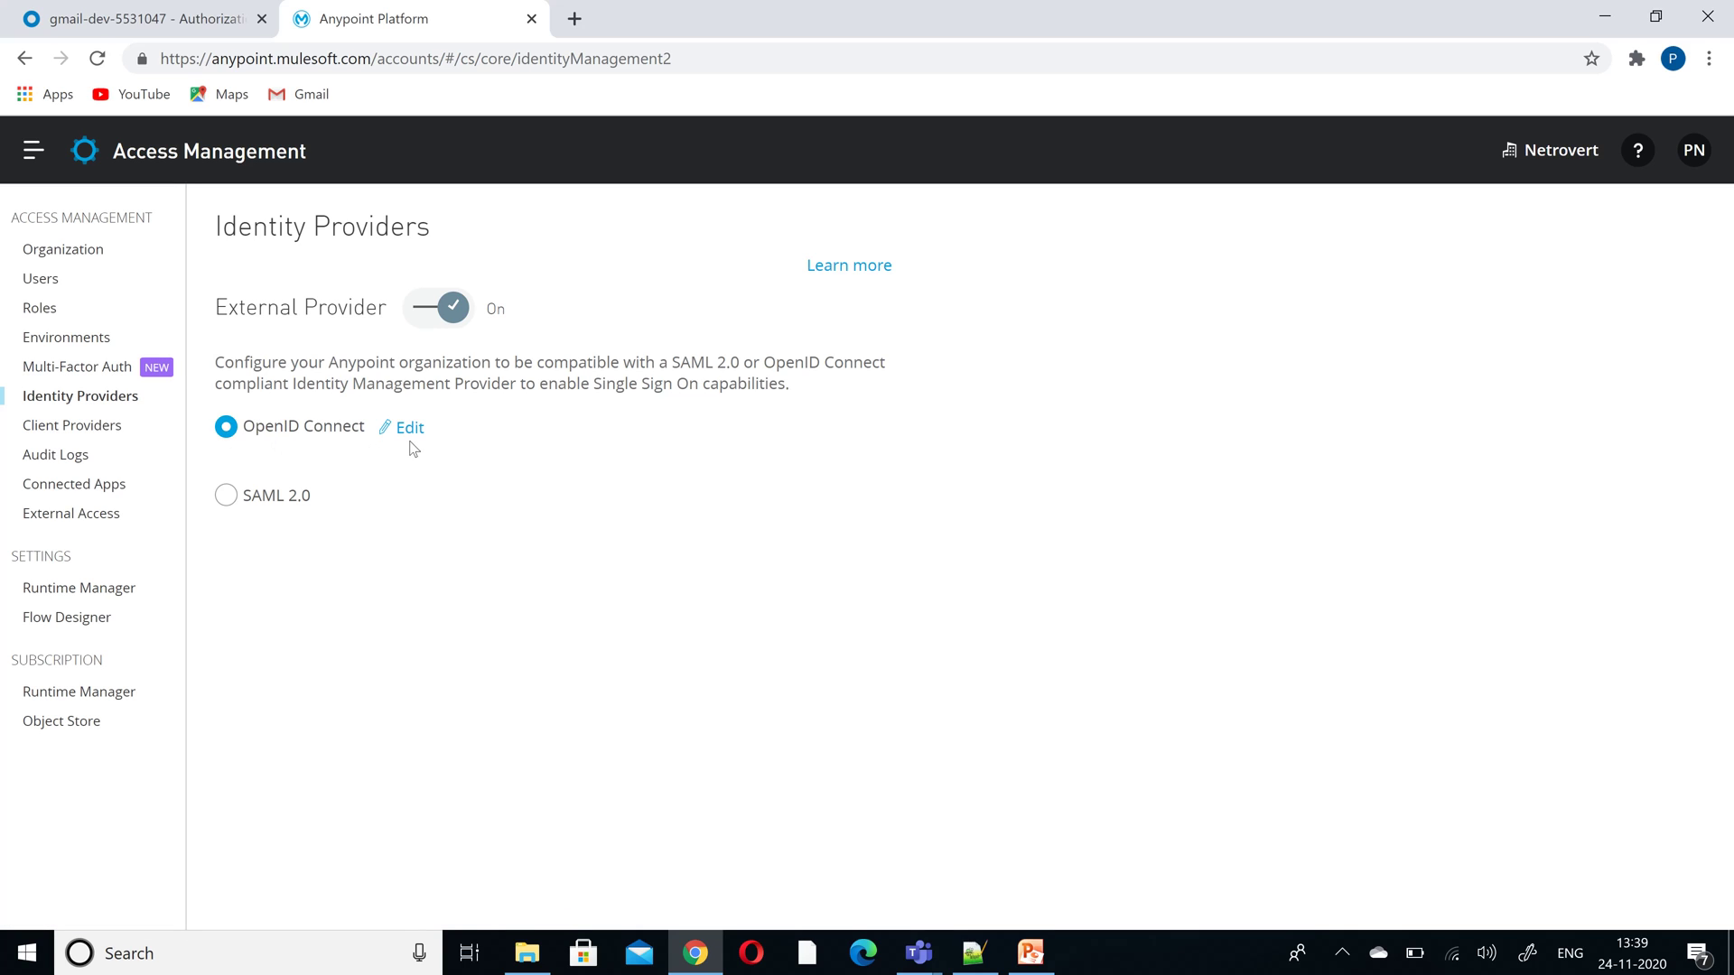
- Delete the Netrovert external identity configuration, confirming by name, and list the provider types
click(420, 311)
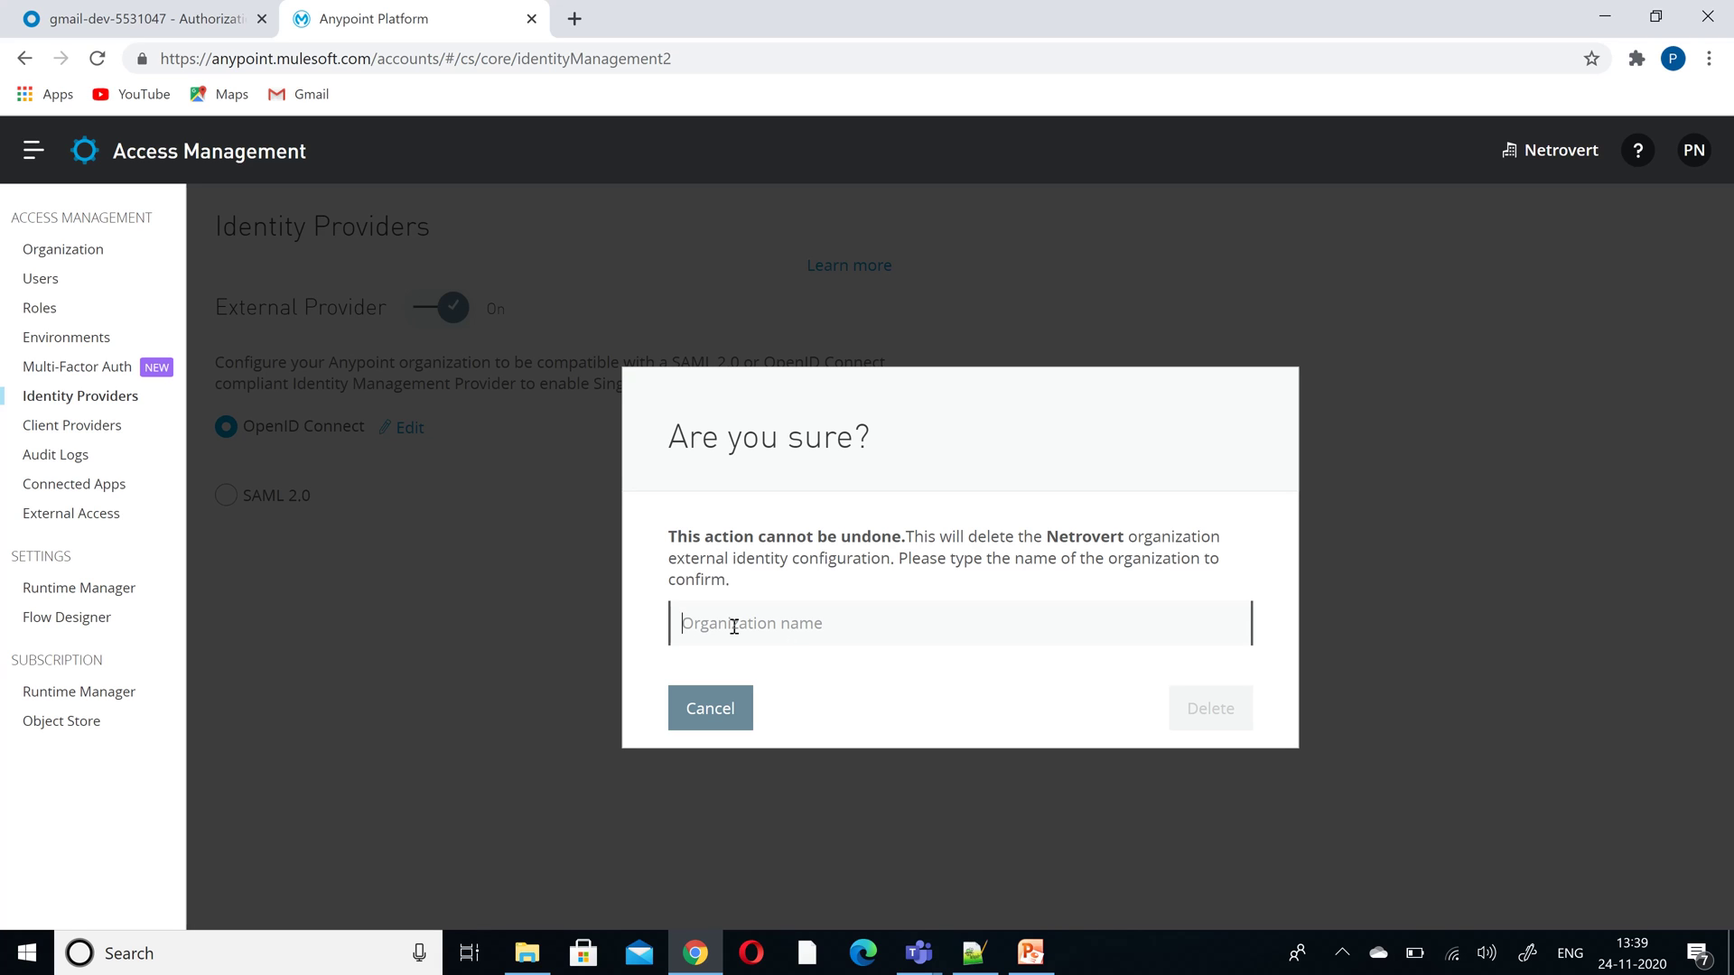
text(Netrpvert)
key(BackSpace)
key(BackSpace)
key(BackSpace)
key(BackSpace)
text(overt)
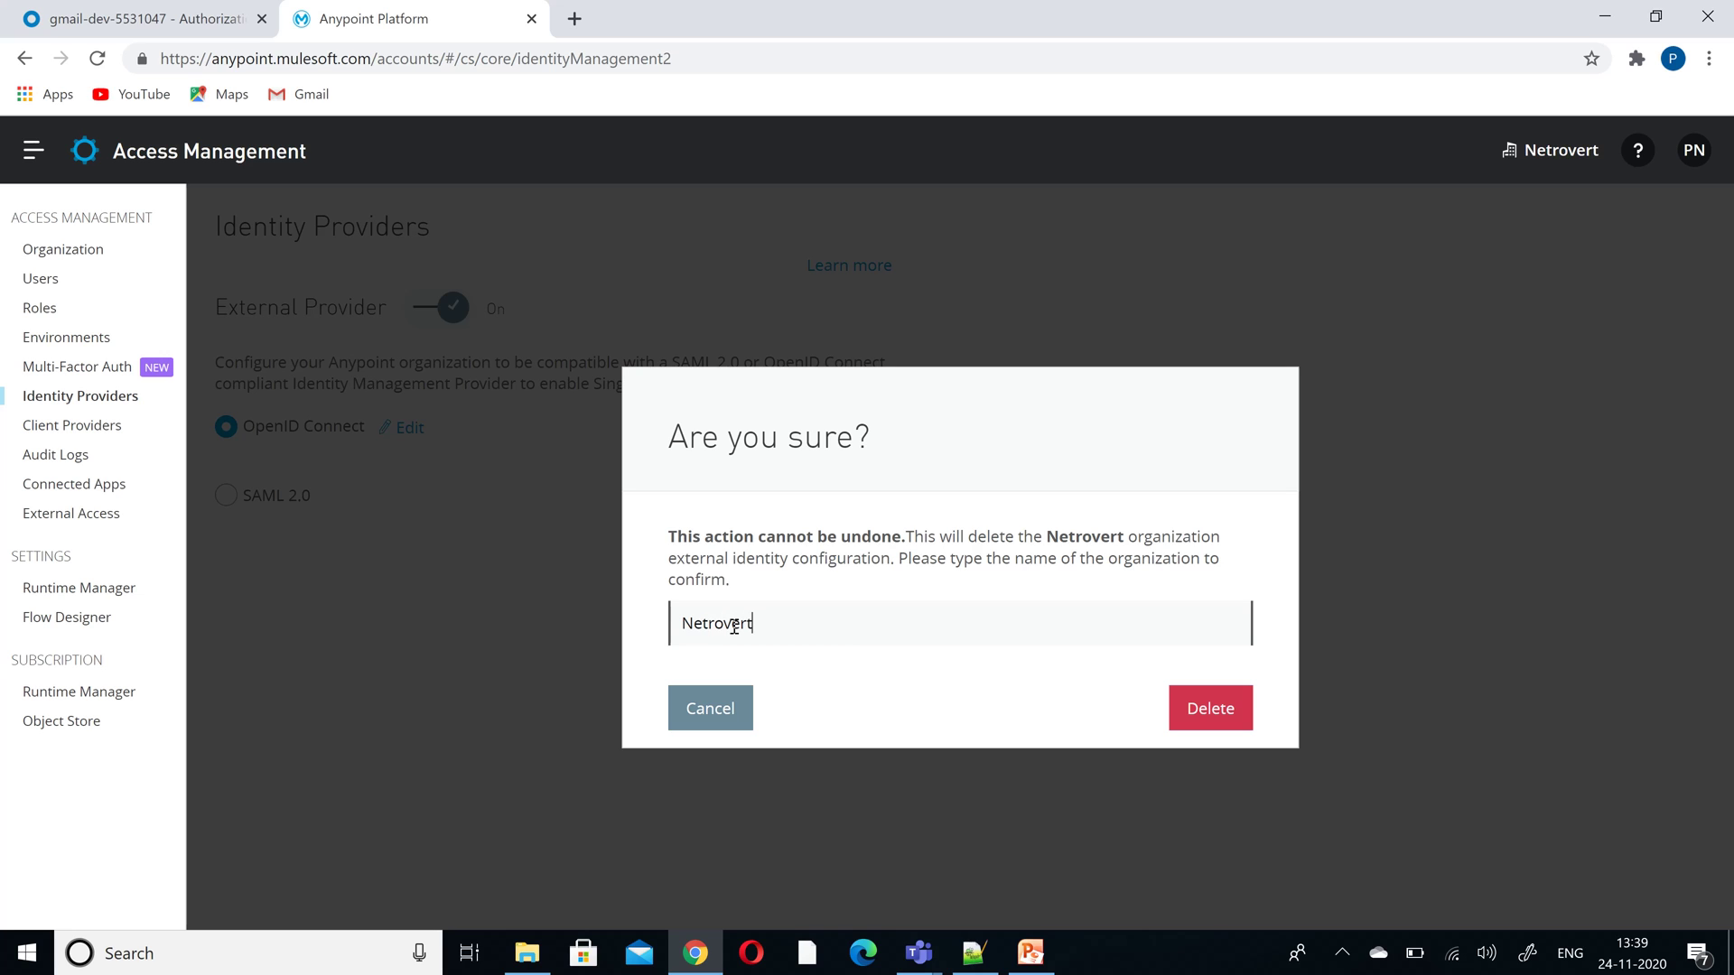
click(1201, 708)
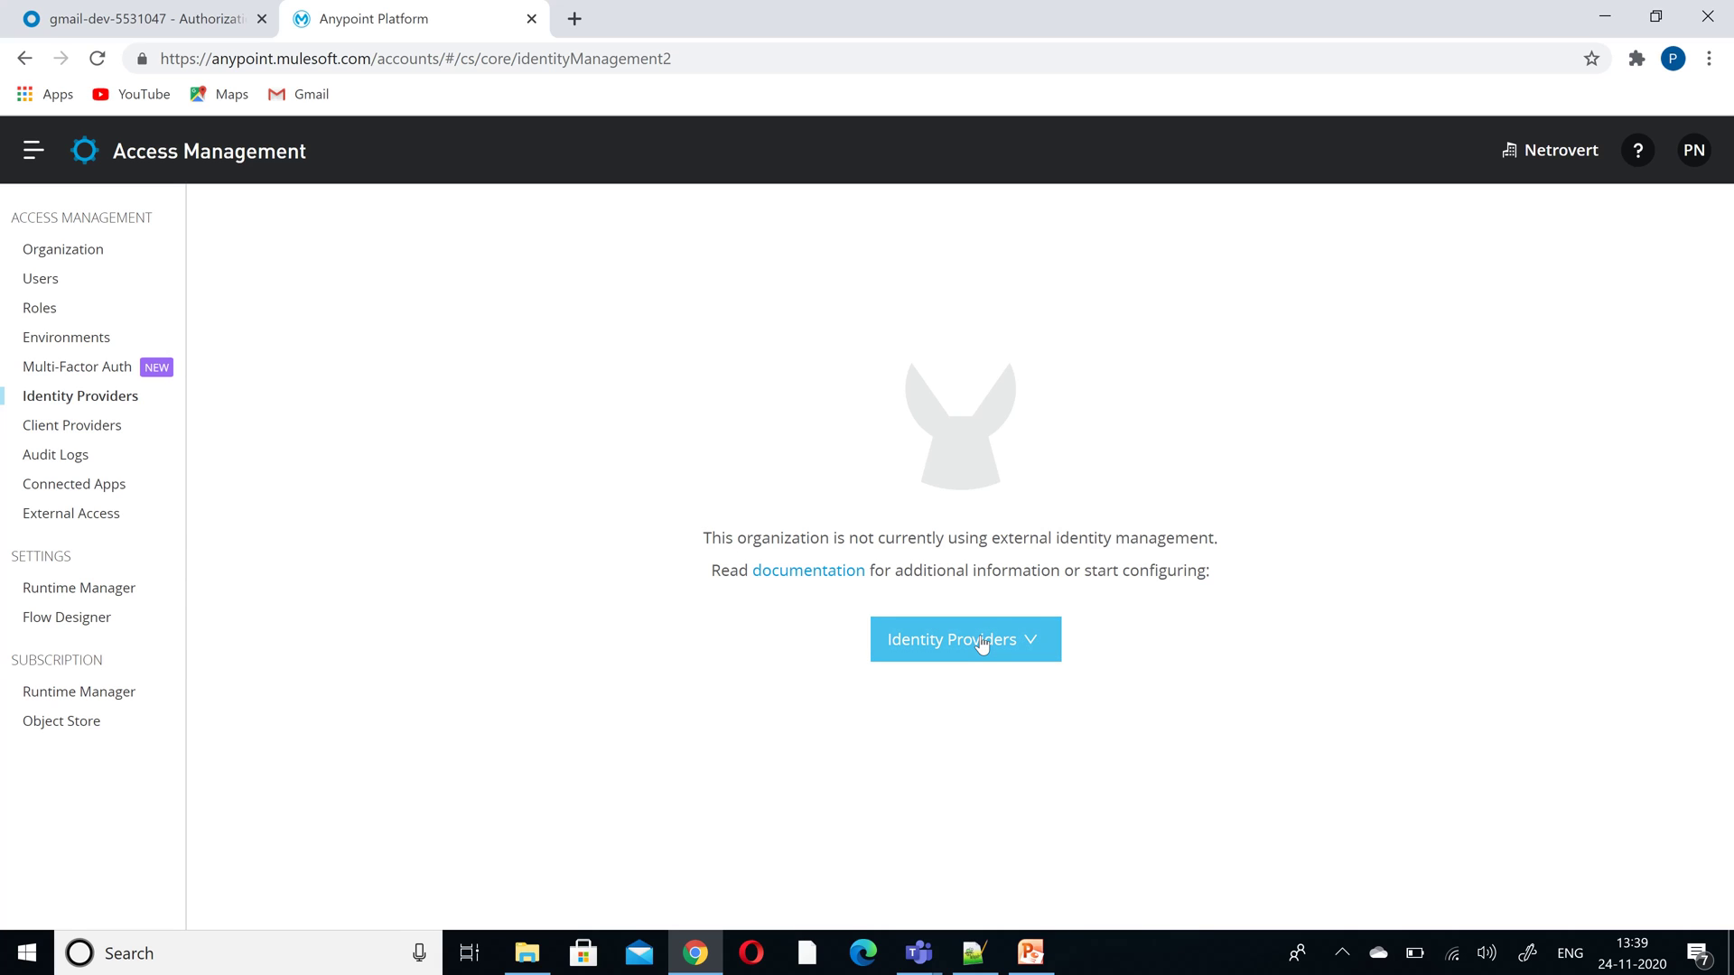
click(982, 644)
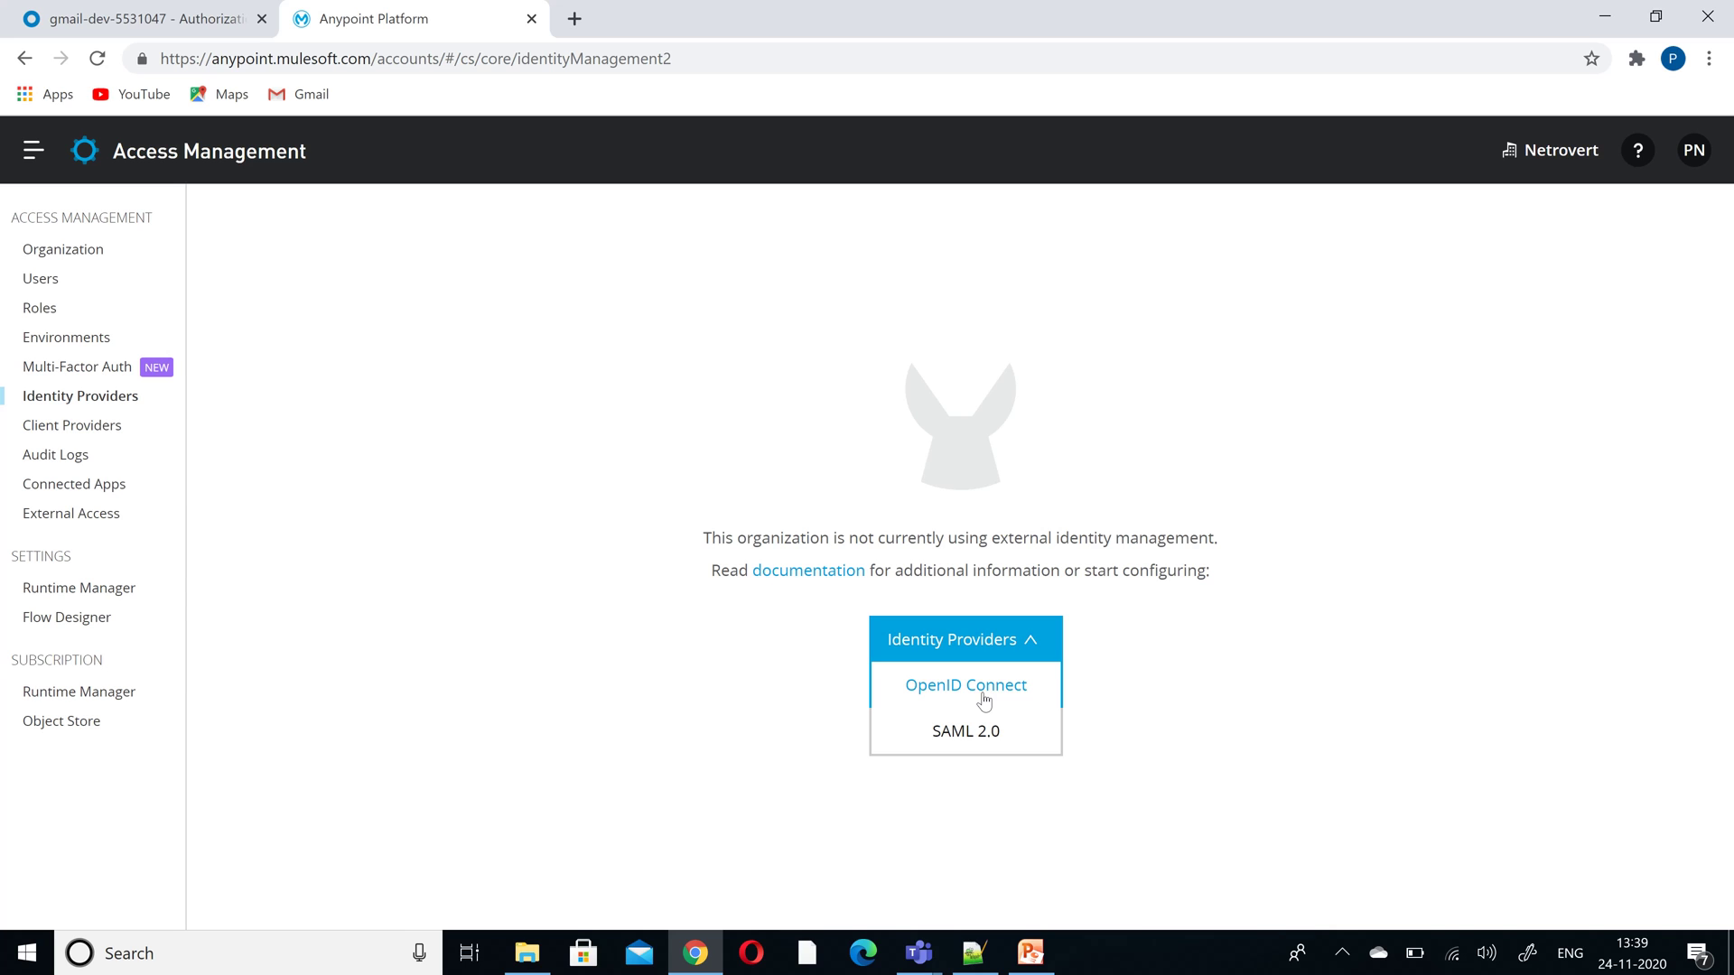
- Start a manually registered OpenID Connect provider and copy its Anypoint redirect URI
click(983, 695)
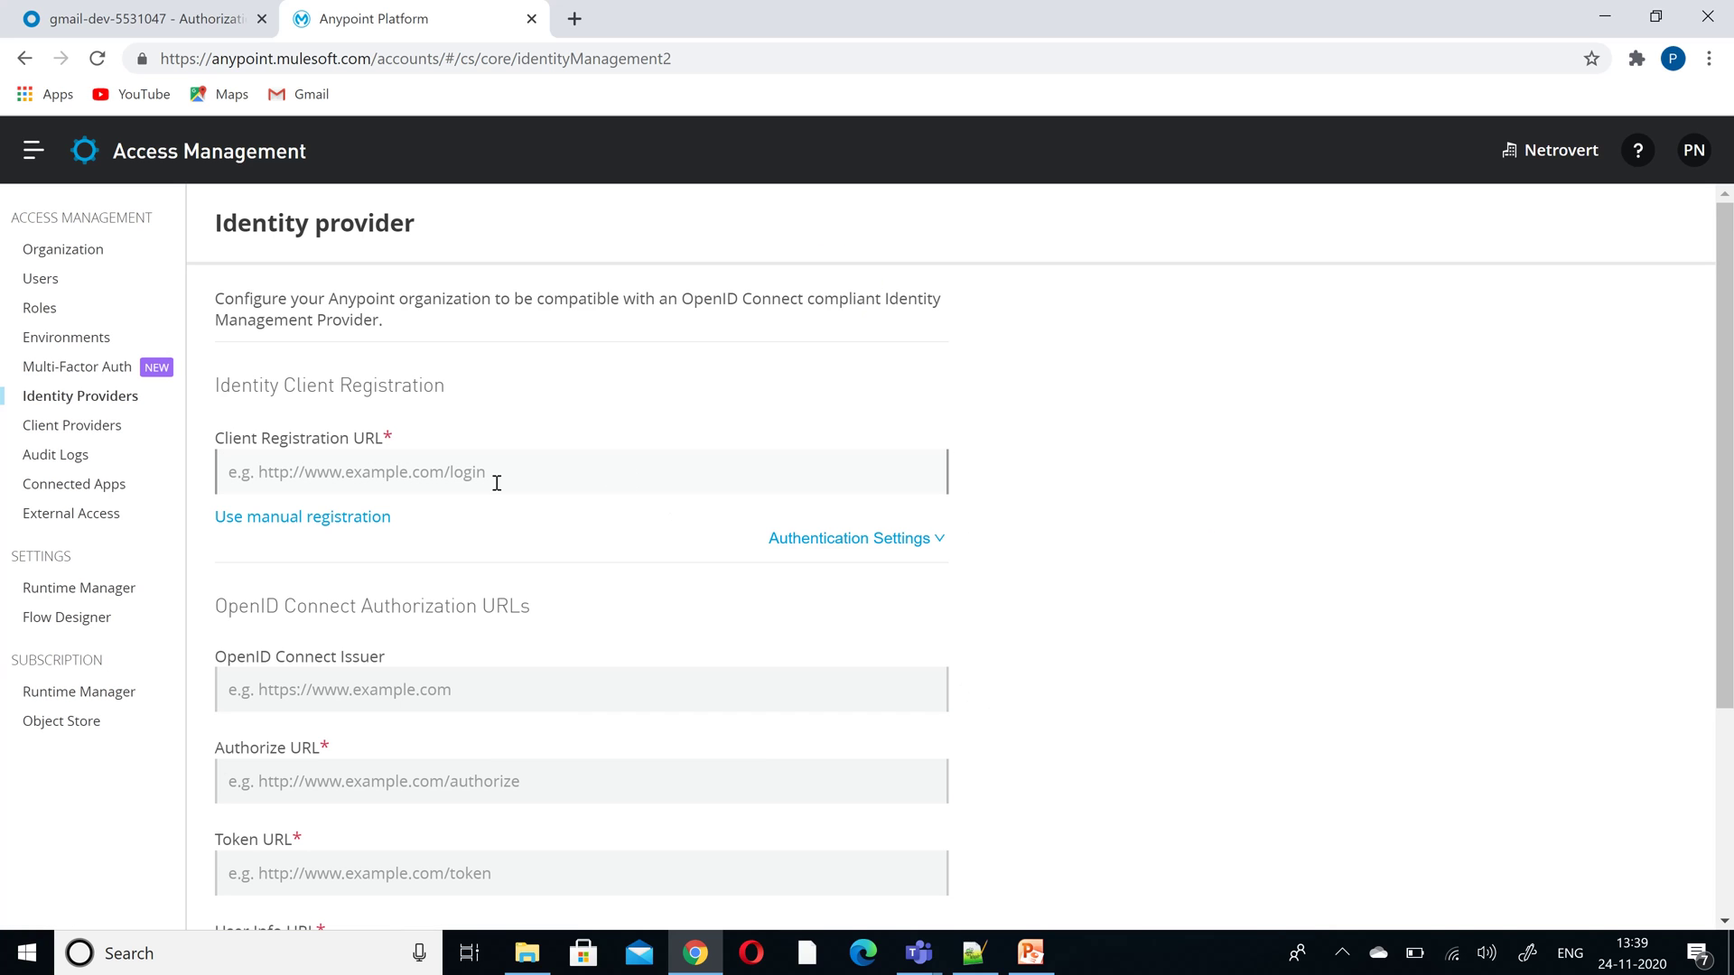
click(349, 521)
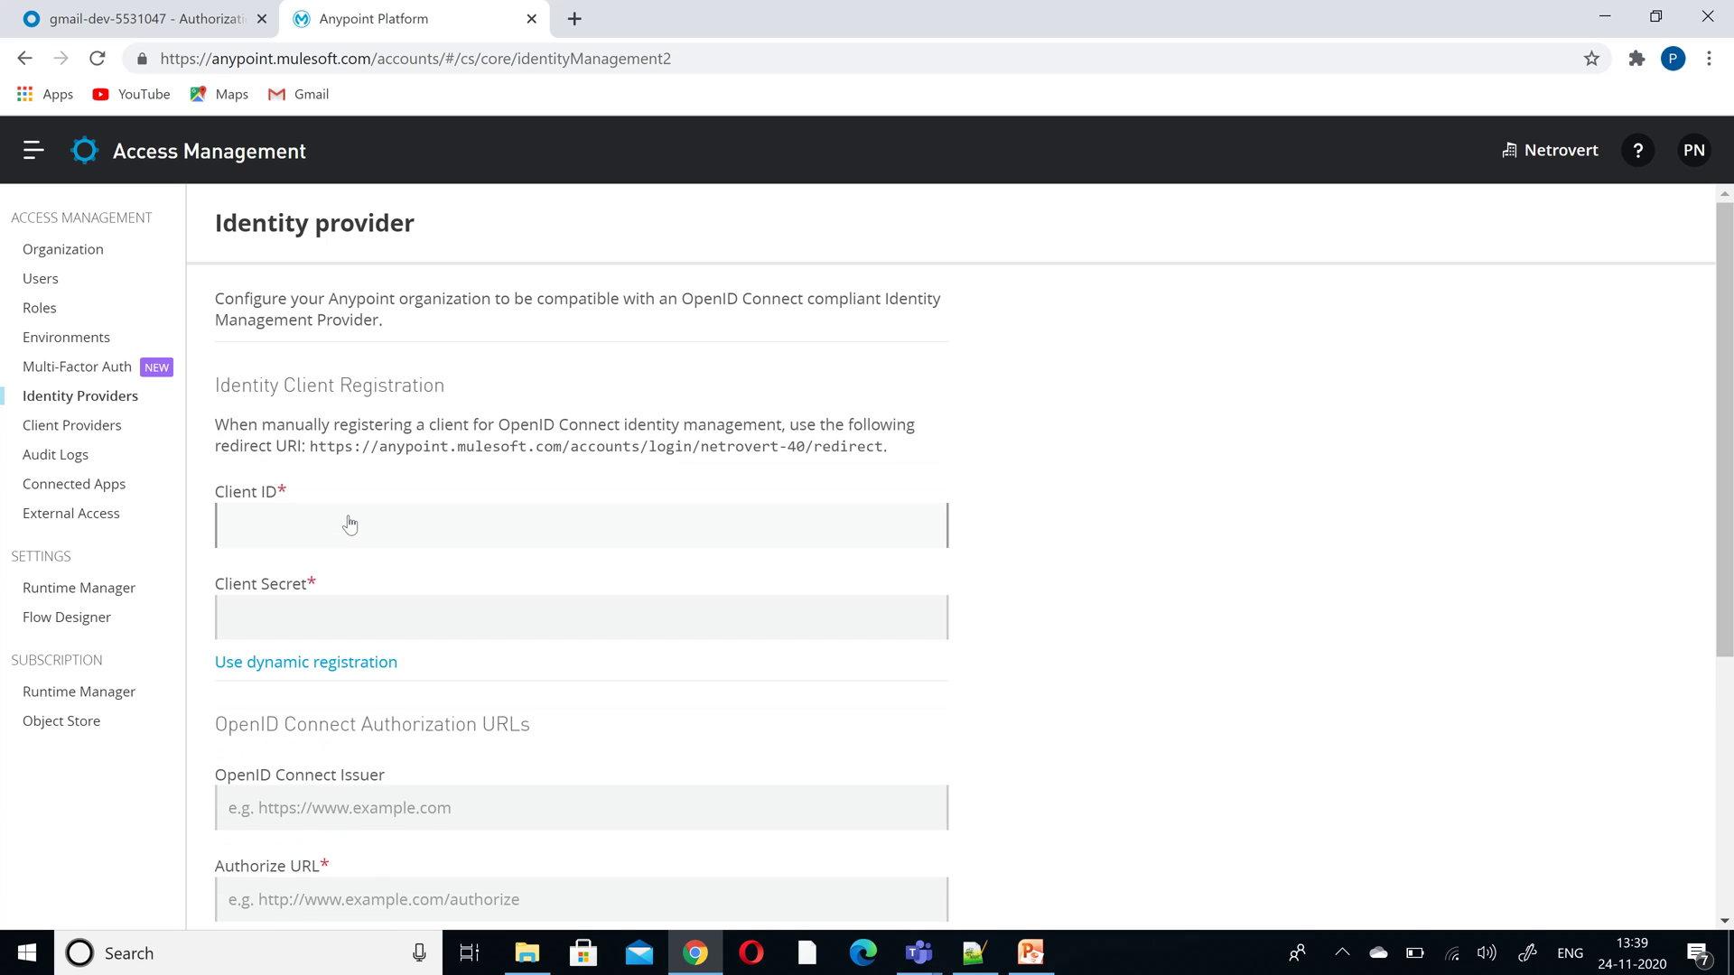
drag(313, 448, 885, 447)
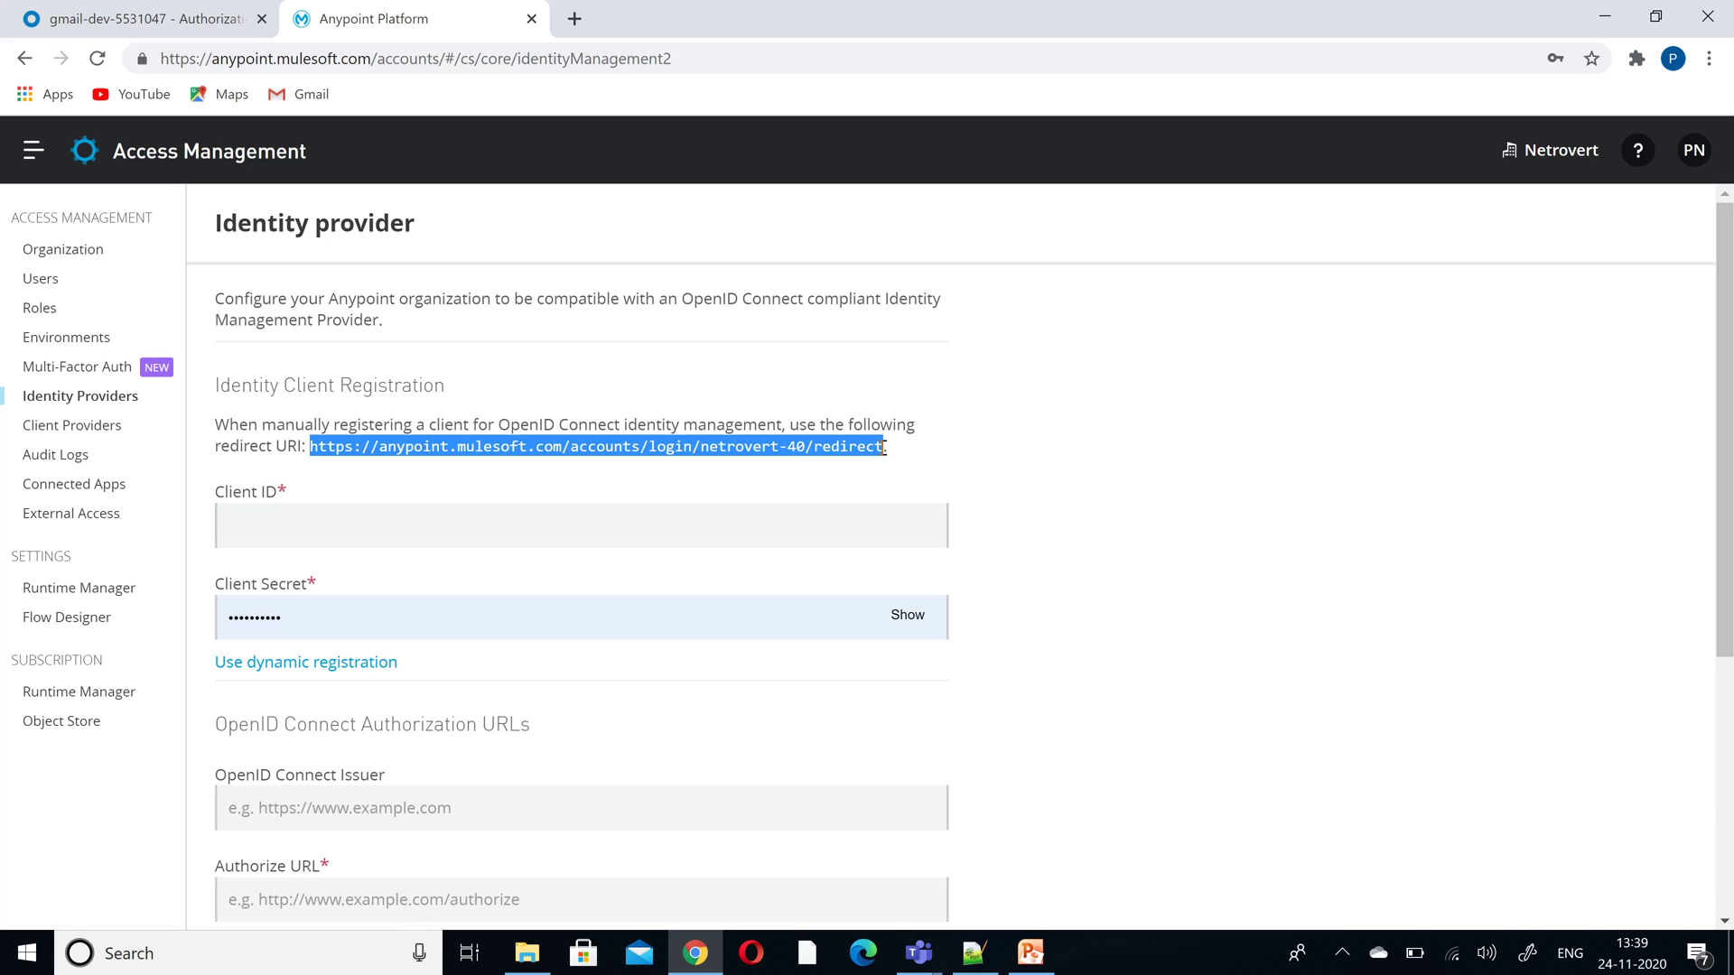
click(140, 26)
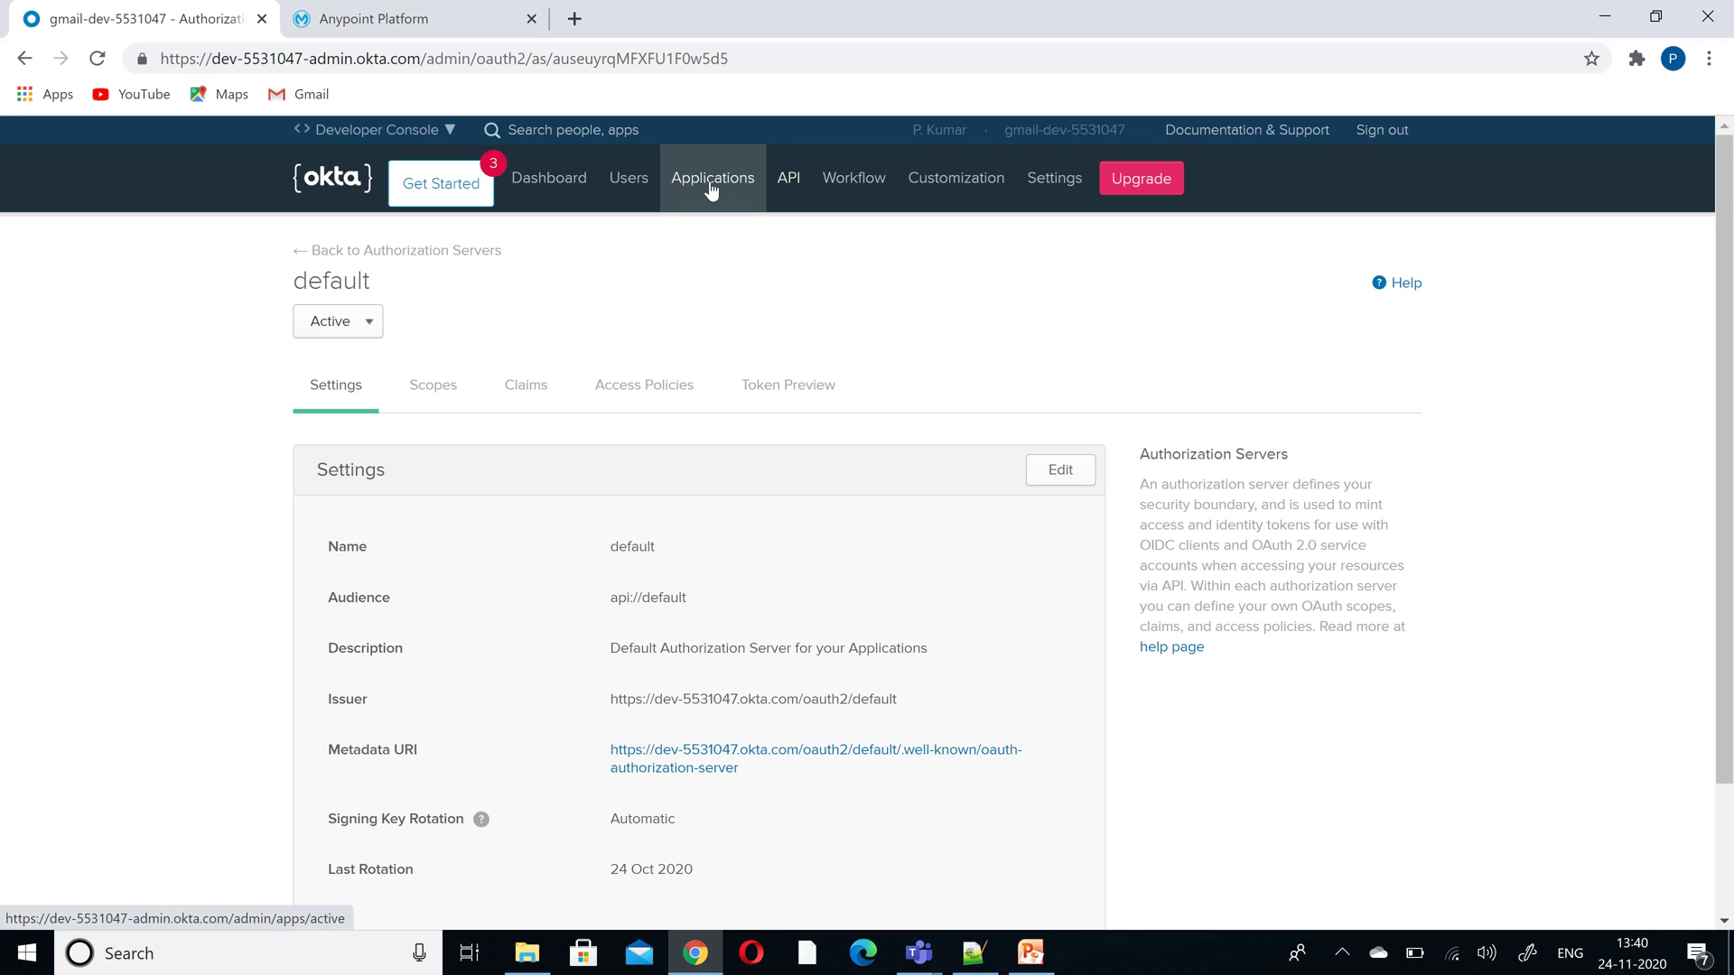
- Open the AnypointPlatformAccess application and make its General Settings editable
click(711, 185)
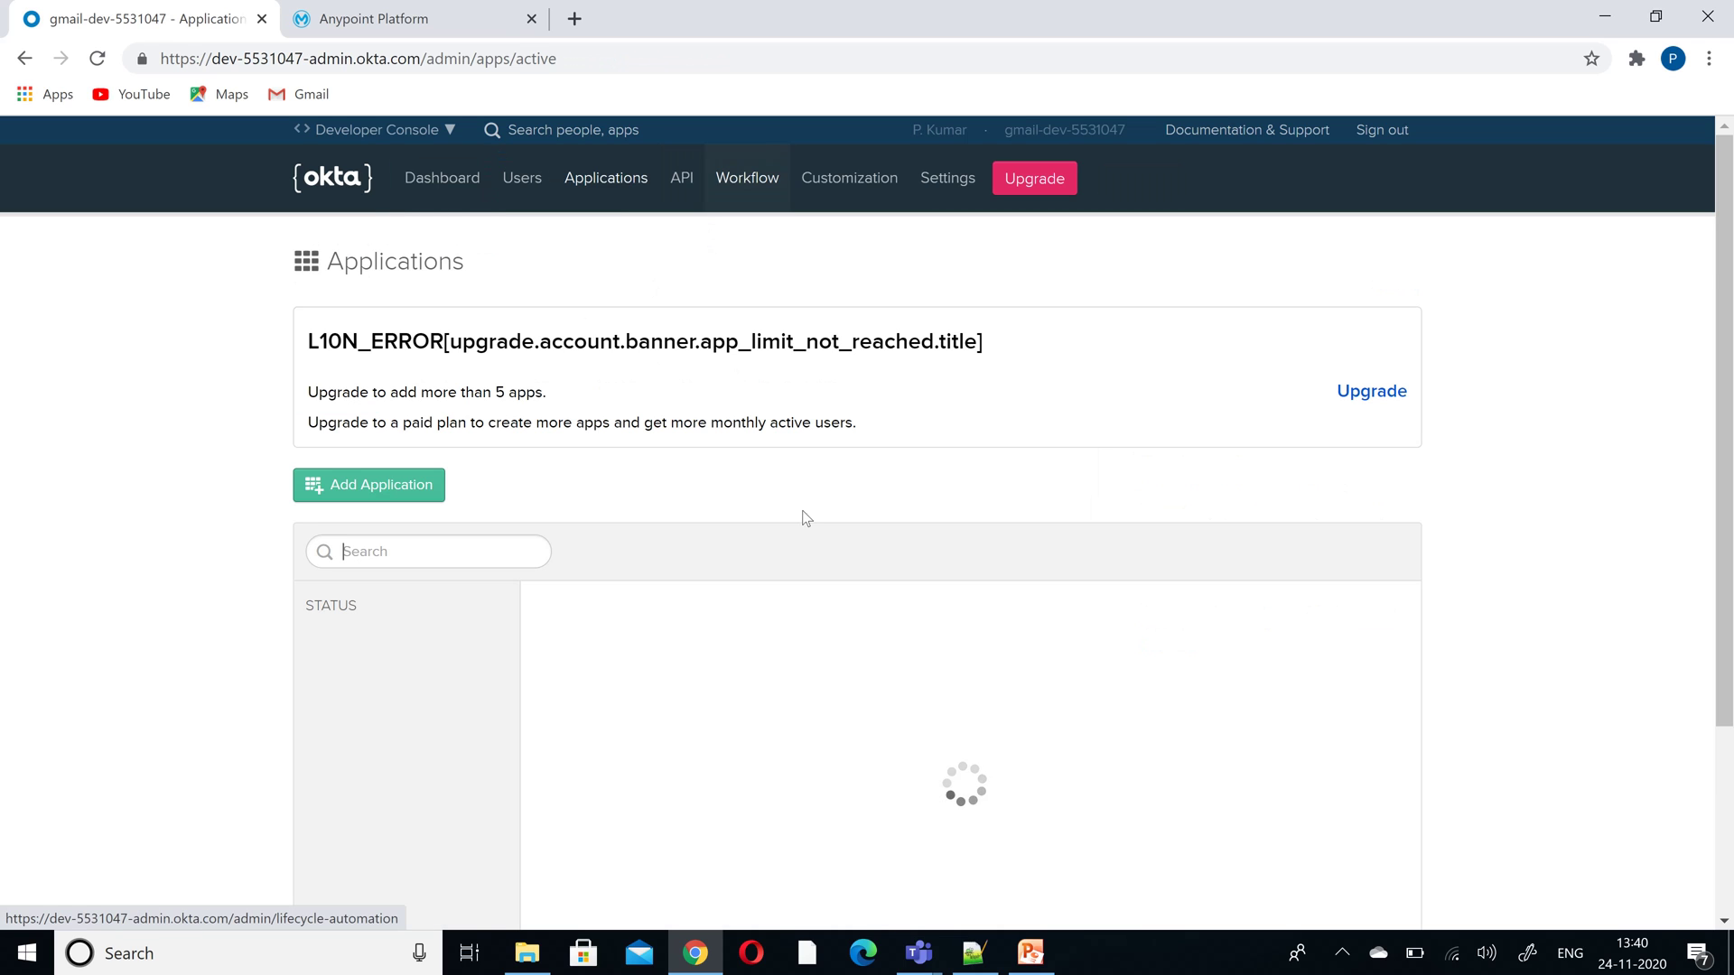
click(734, 615)
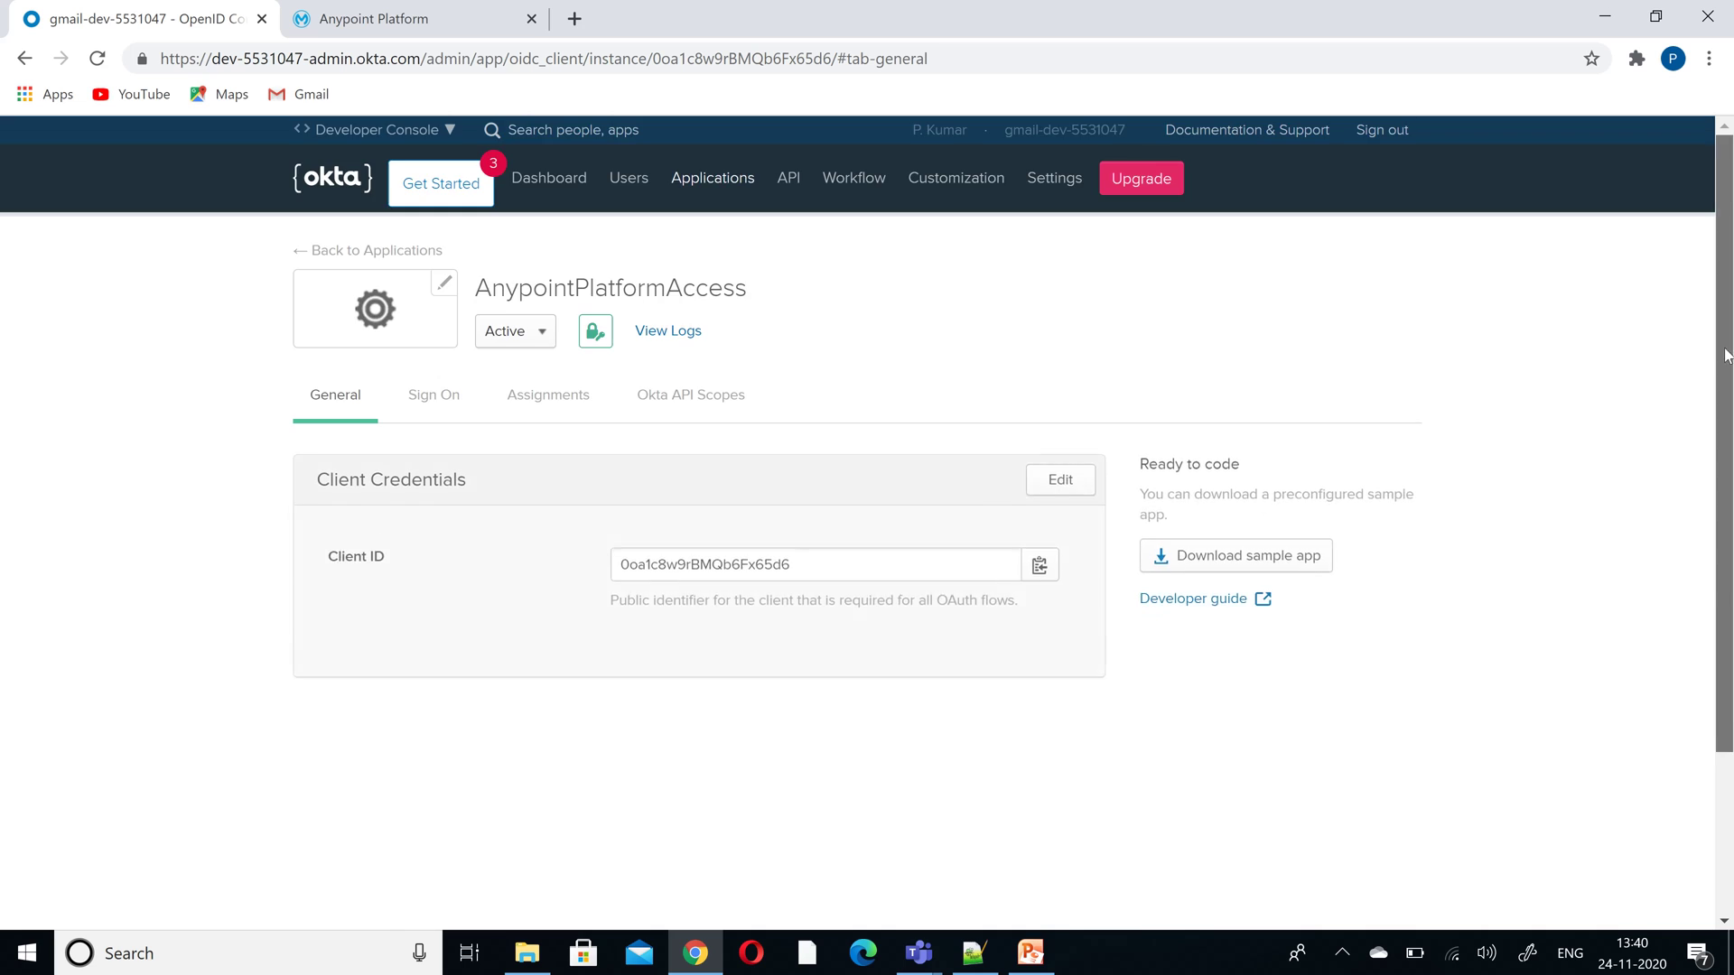
drag(1726, 443, 1730, 560)
scroll(1729, 558, down, 5)
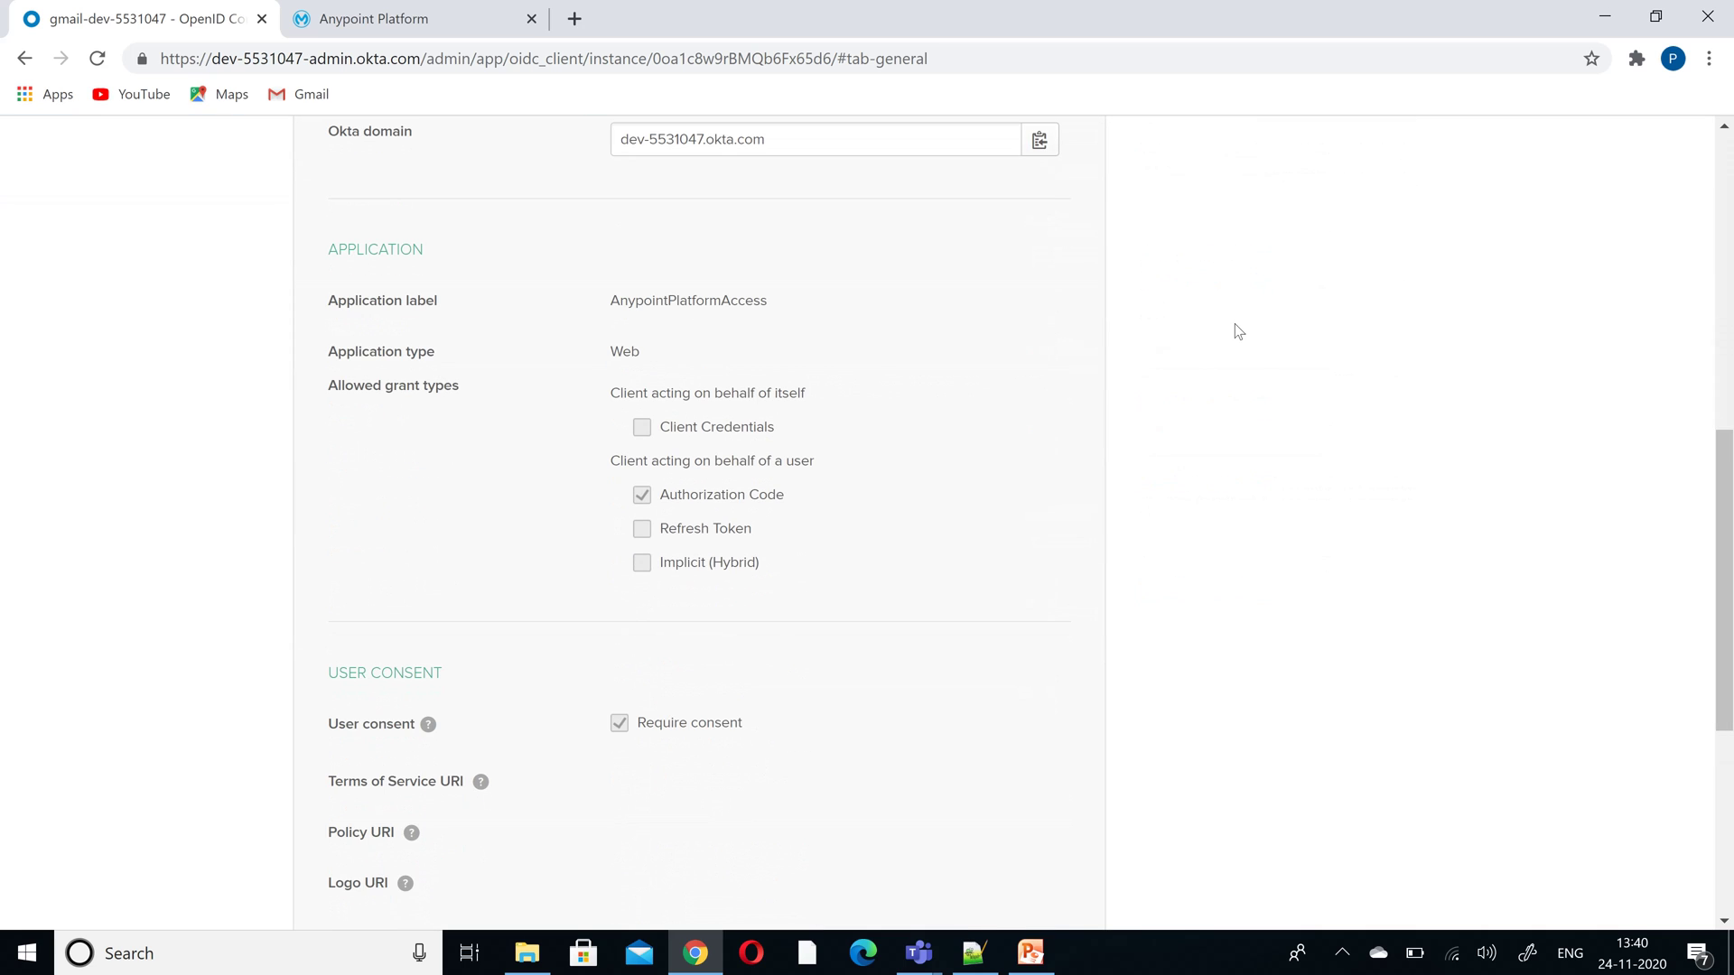
drag(1725, 554, 1725, 436)
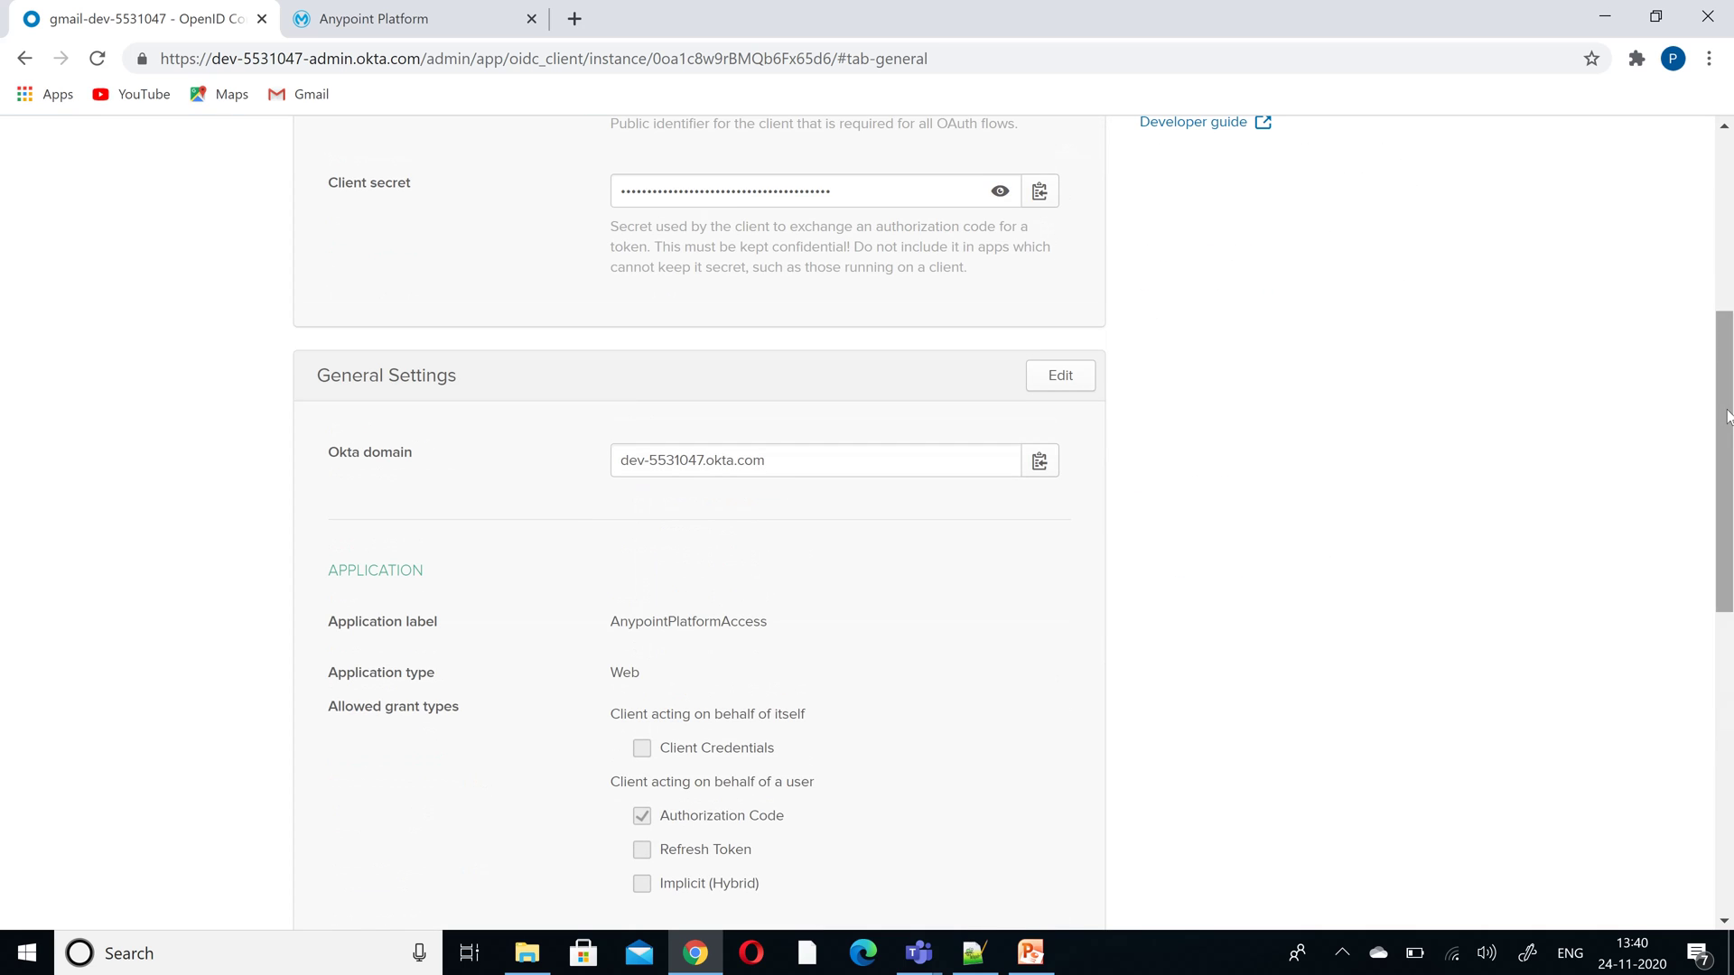
click(1060, 375)
drag(1727, 374, 1726, 398)
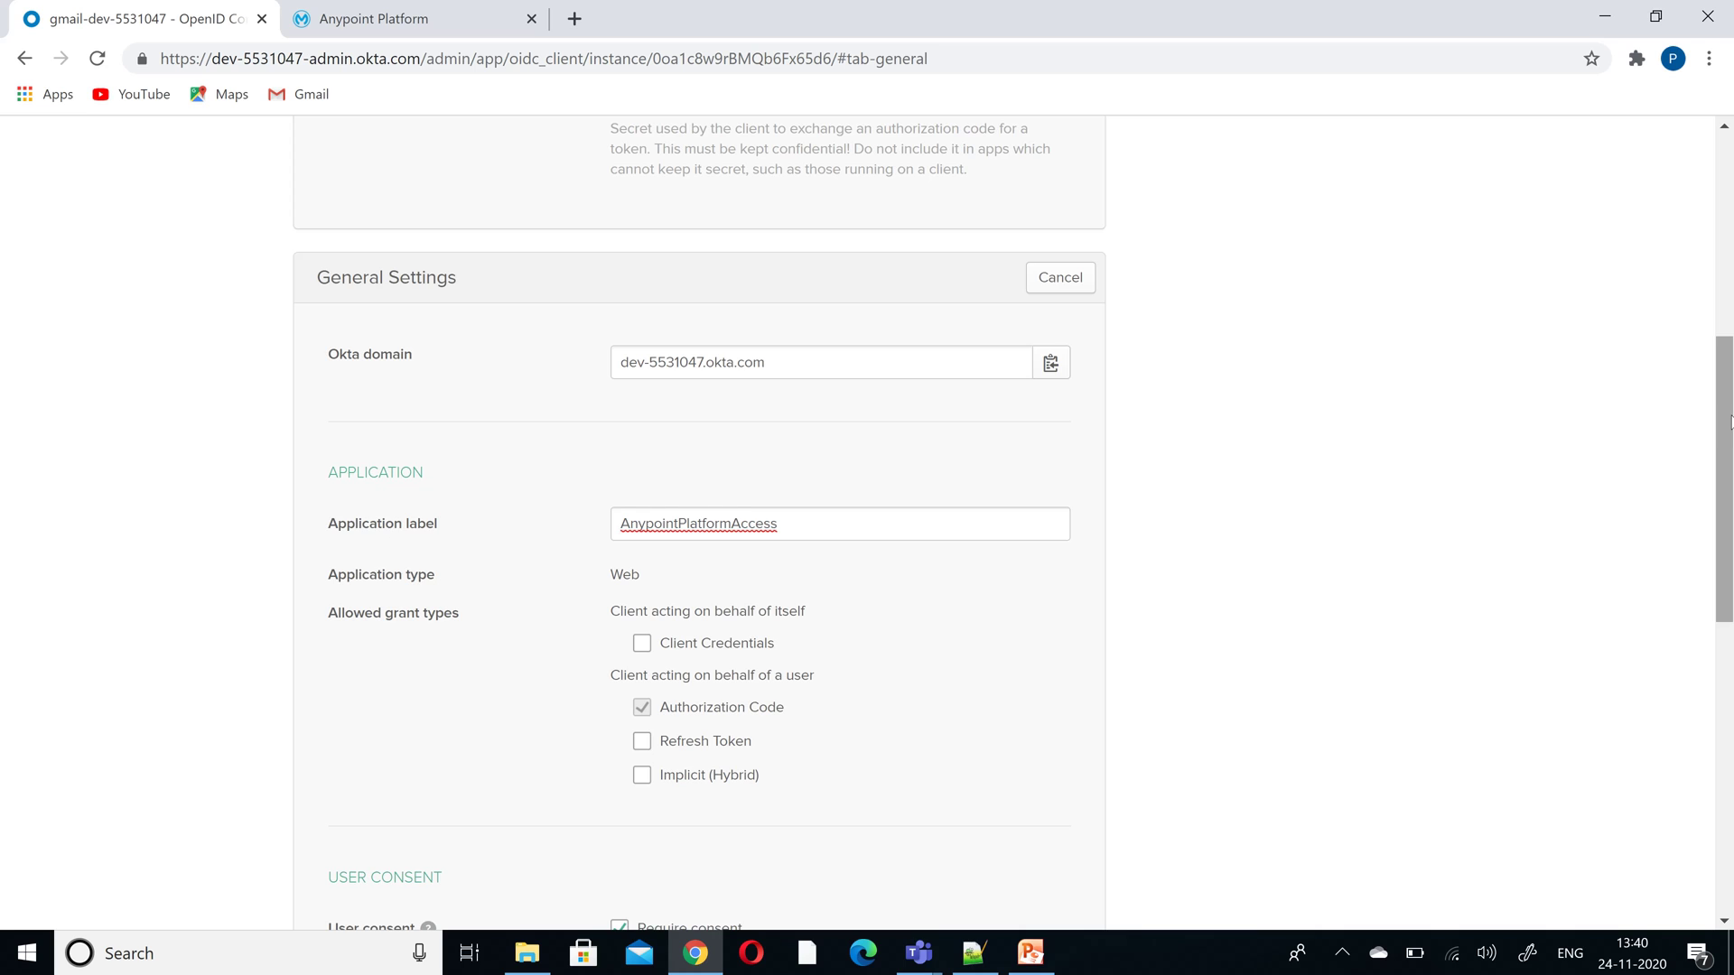
scroll(1726, 398, down, 8)
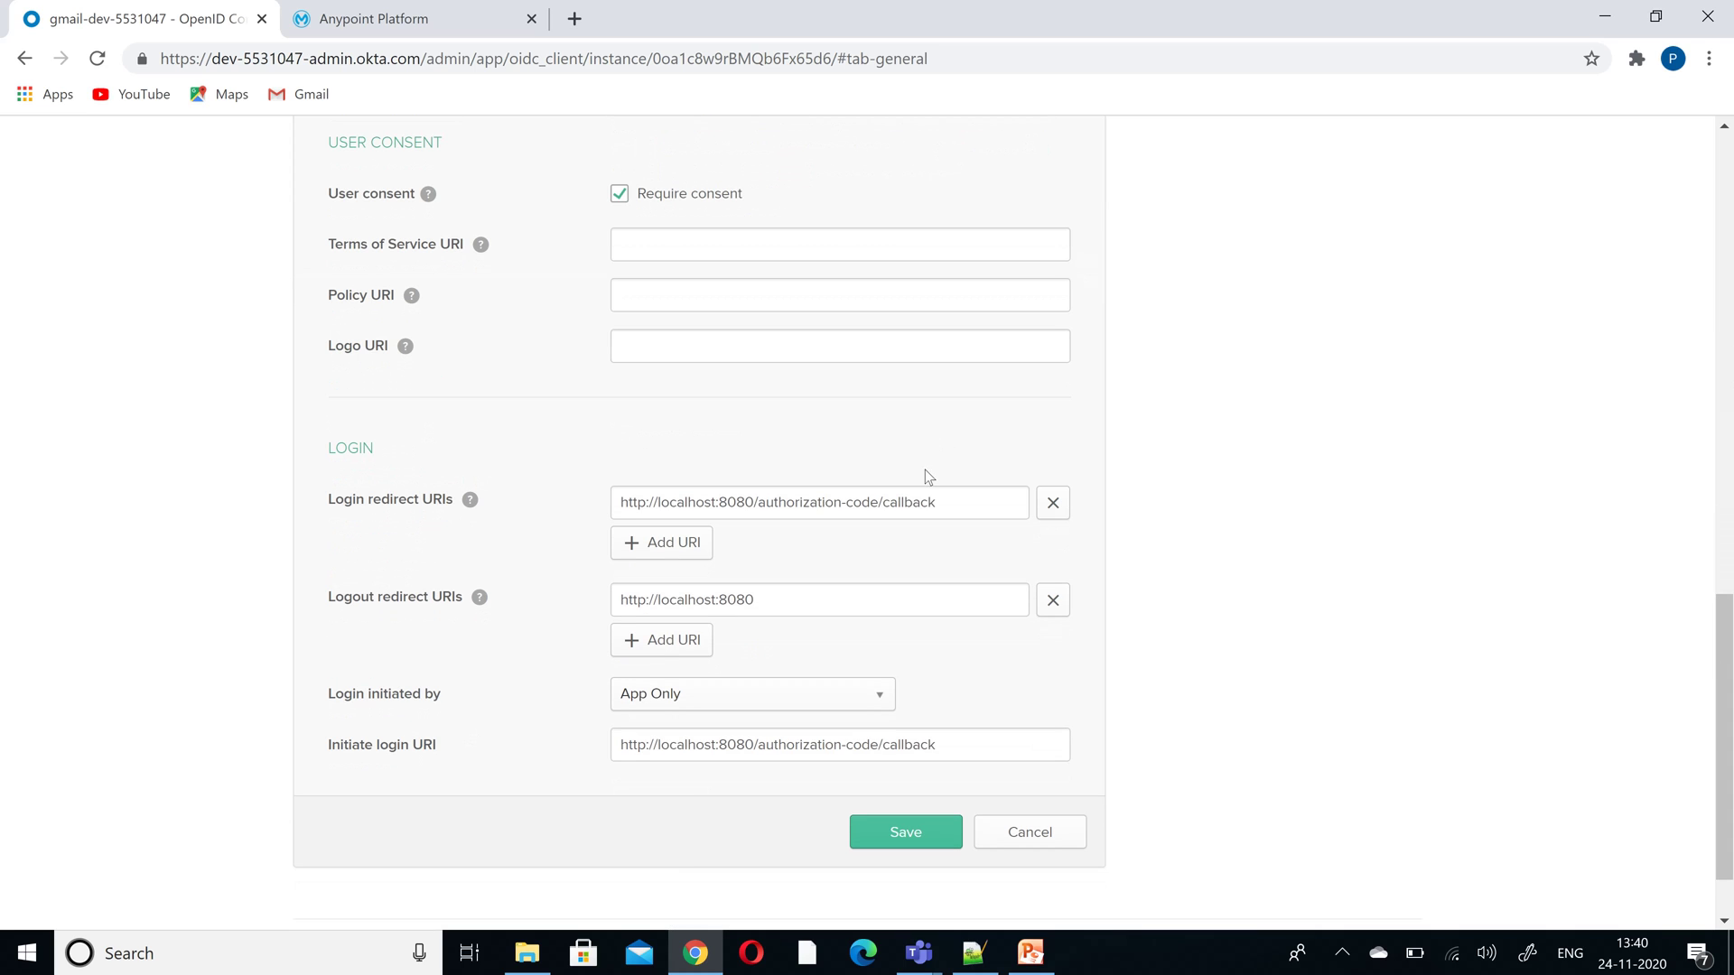
- Replace the login, logout and initiate-login URIs with the Anypoint address and save
triple_click(776, 507)
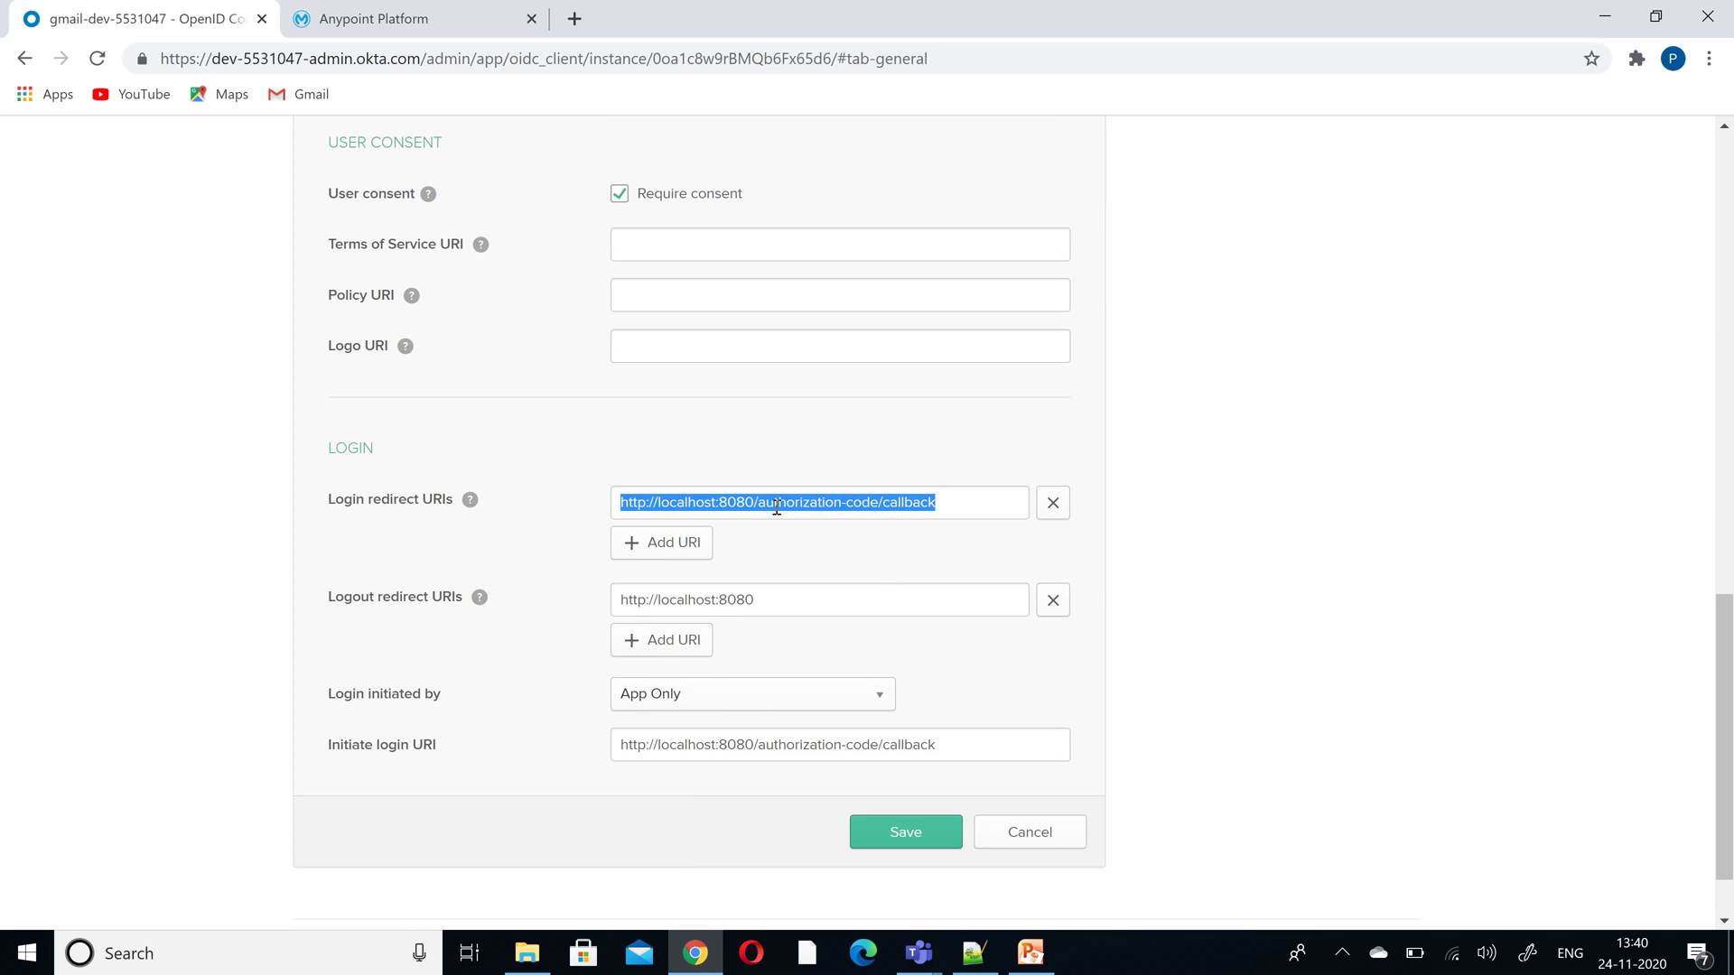
text(https://anypoint.mulesoft.com/accounts/login/netrovert-40/redirect)
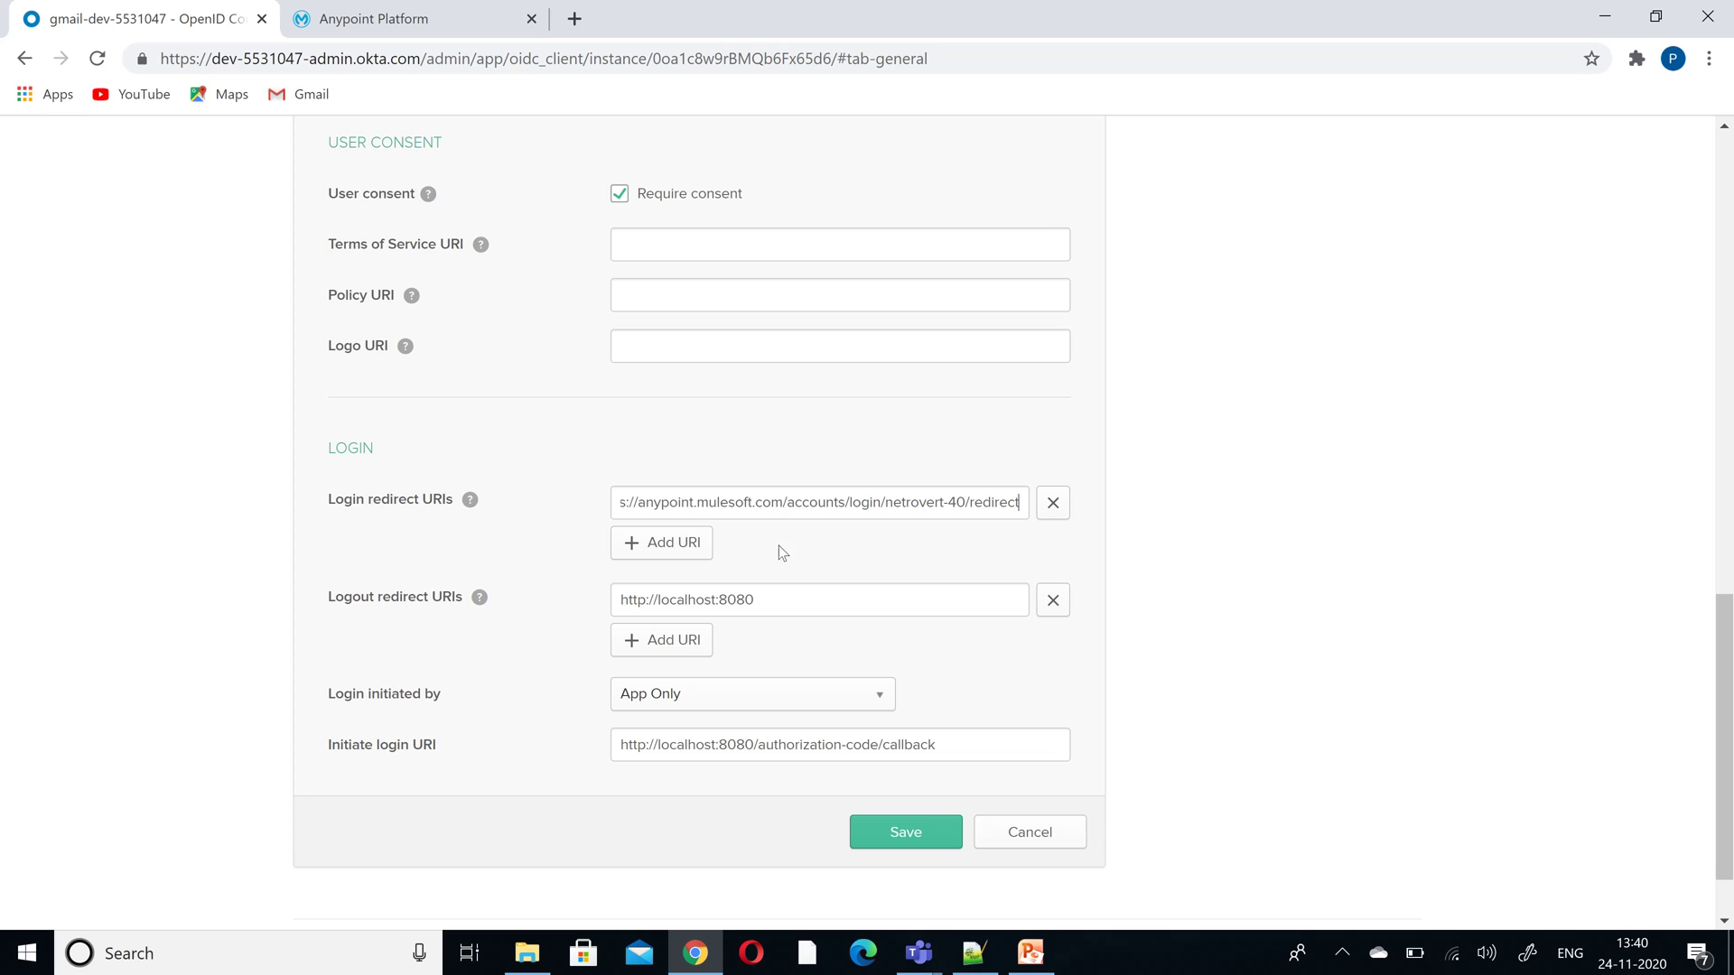
triple_click(771, 587)
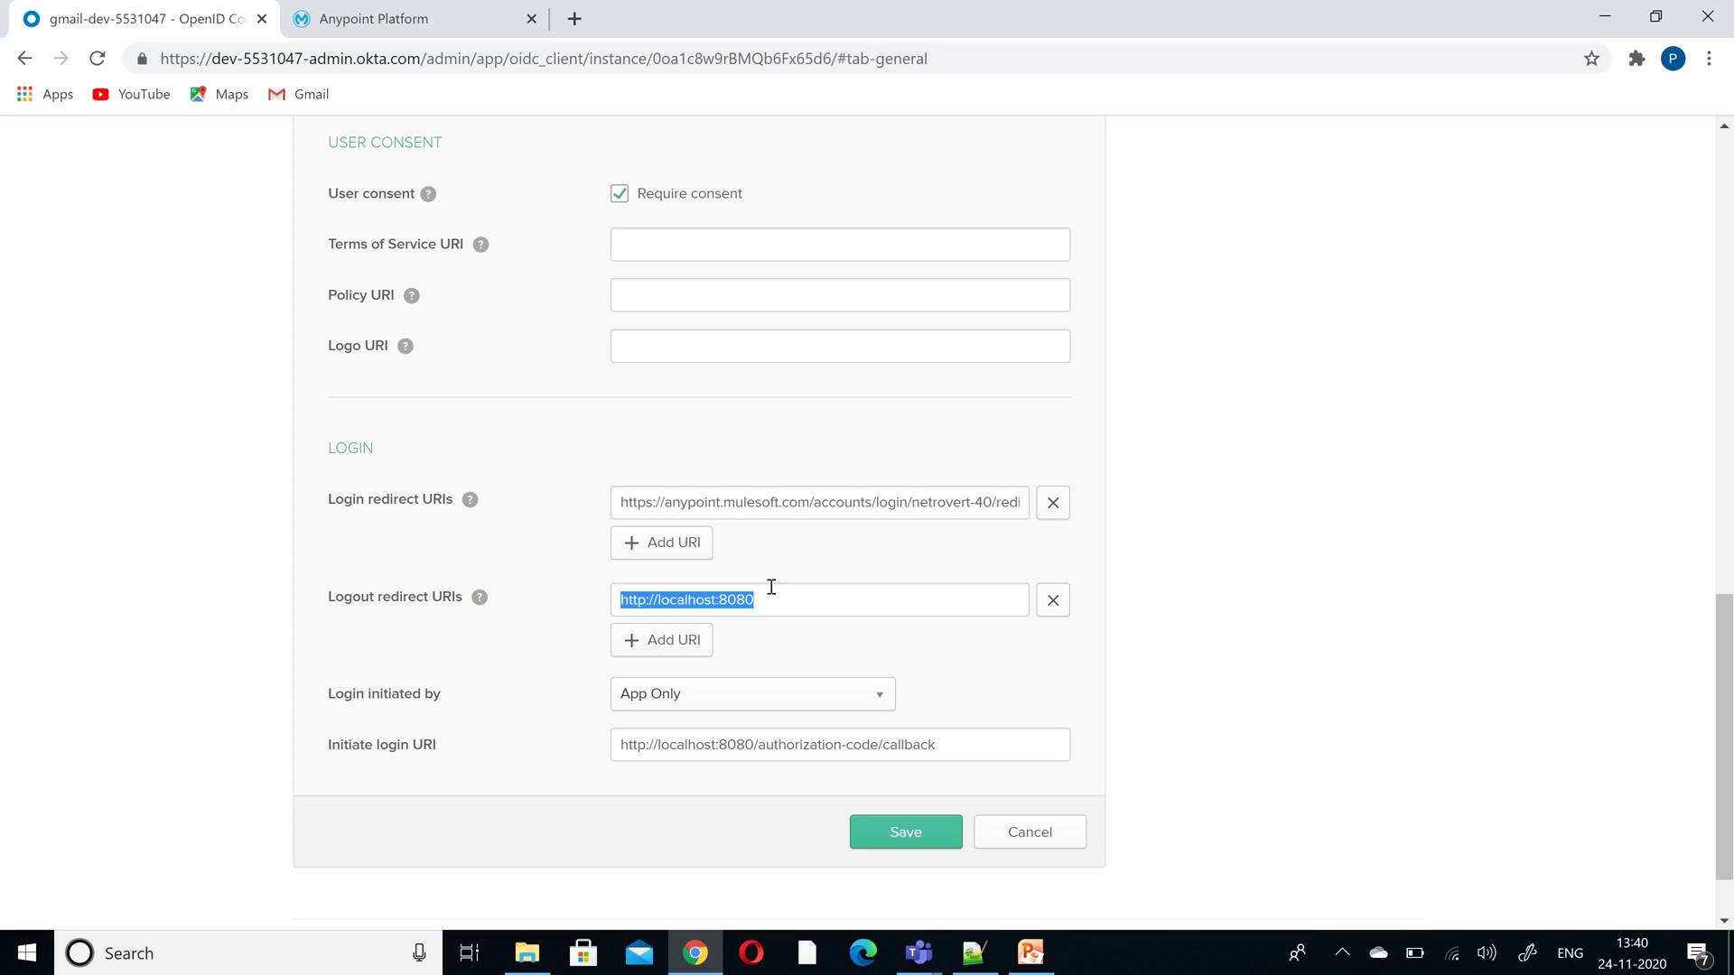
text(https://anypoint.mulesoft.com/accounts/login/netrovert-40/redirect)
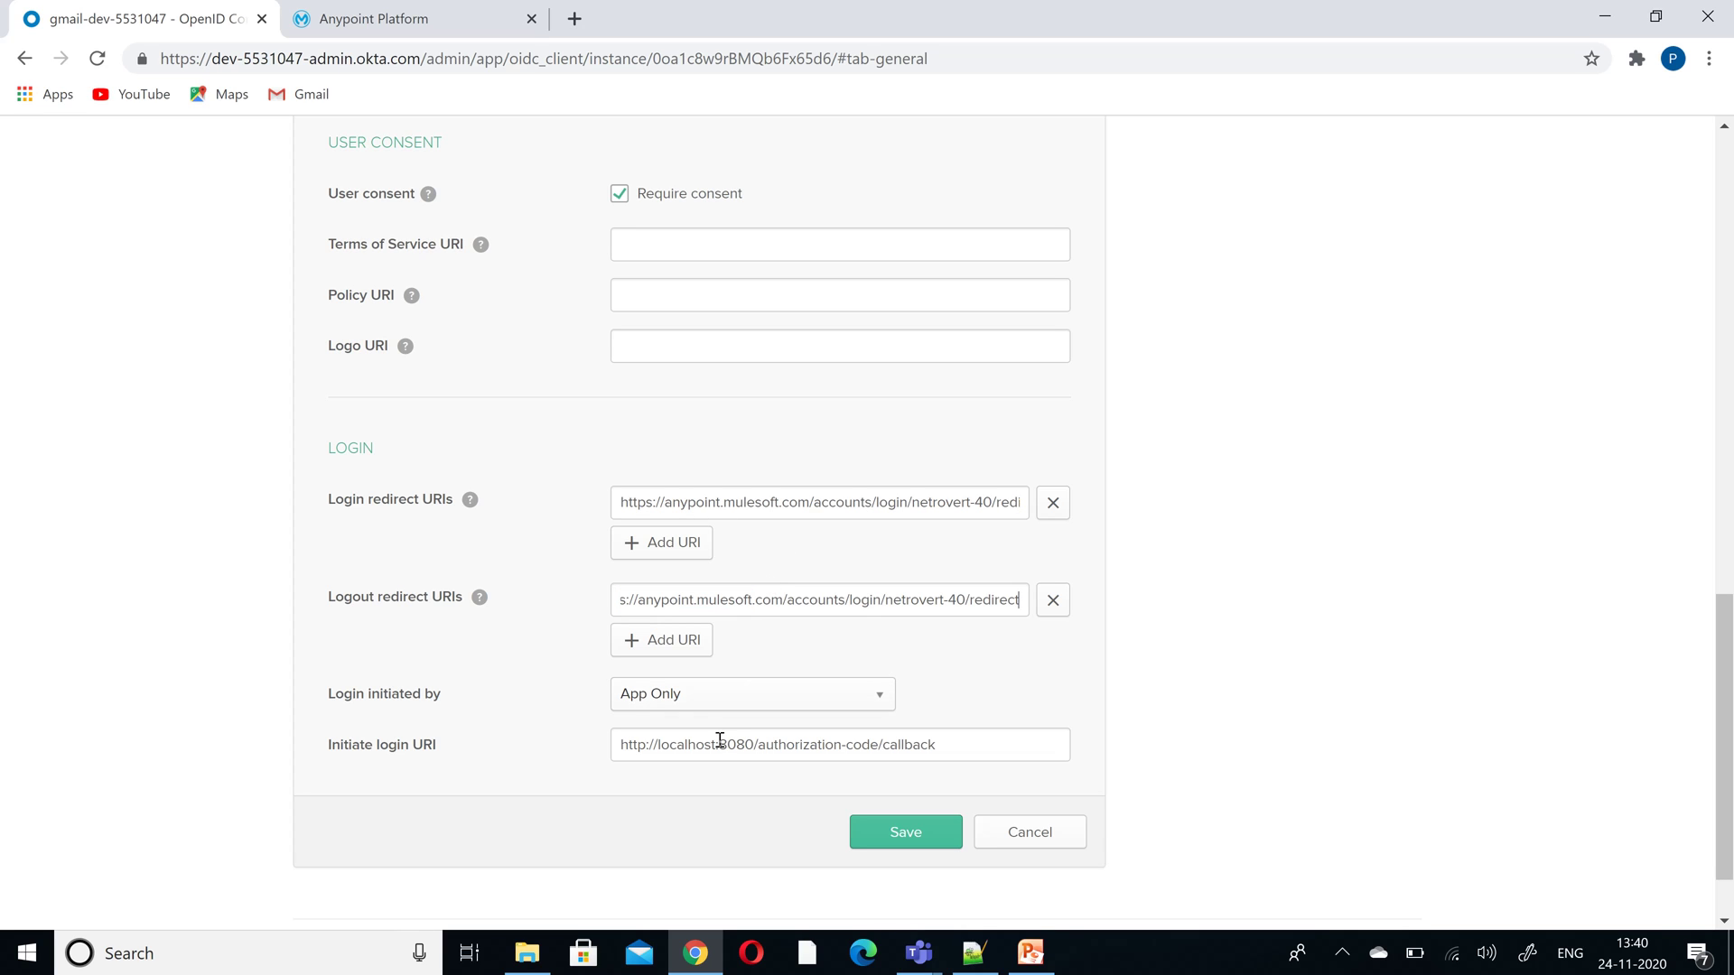
double_click(718, 743)
triple_click(718, 744)
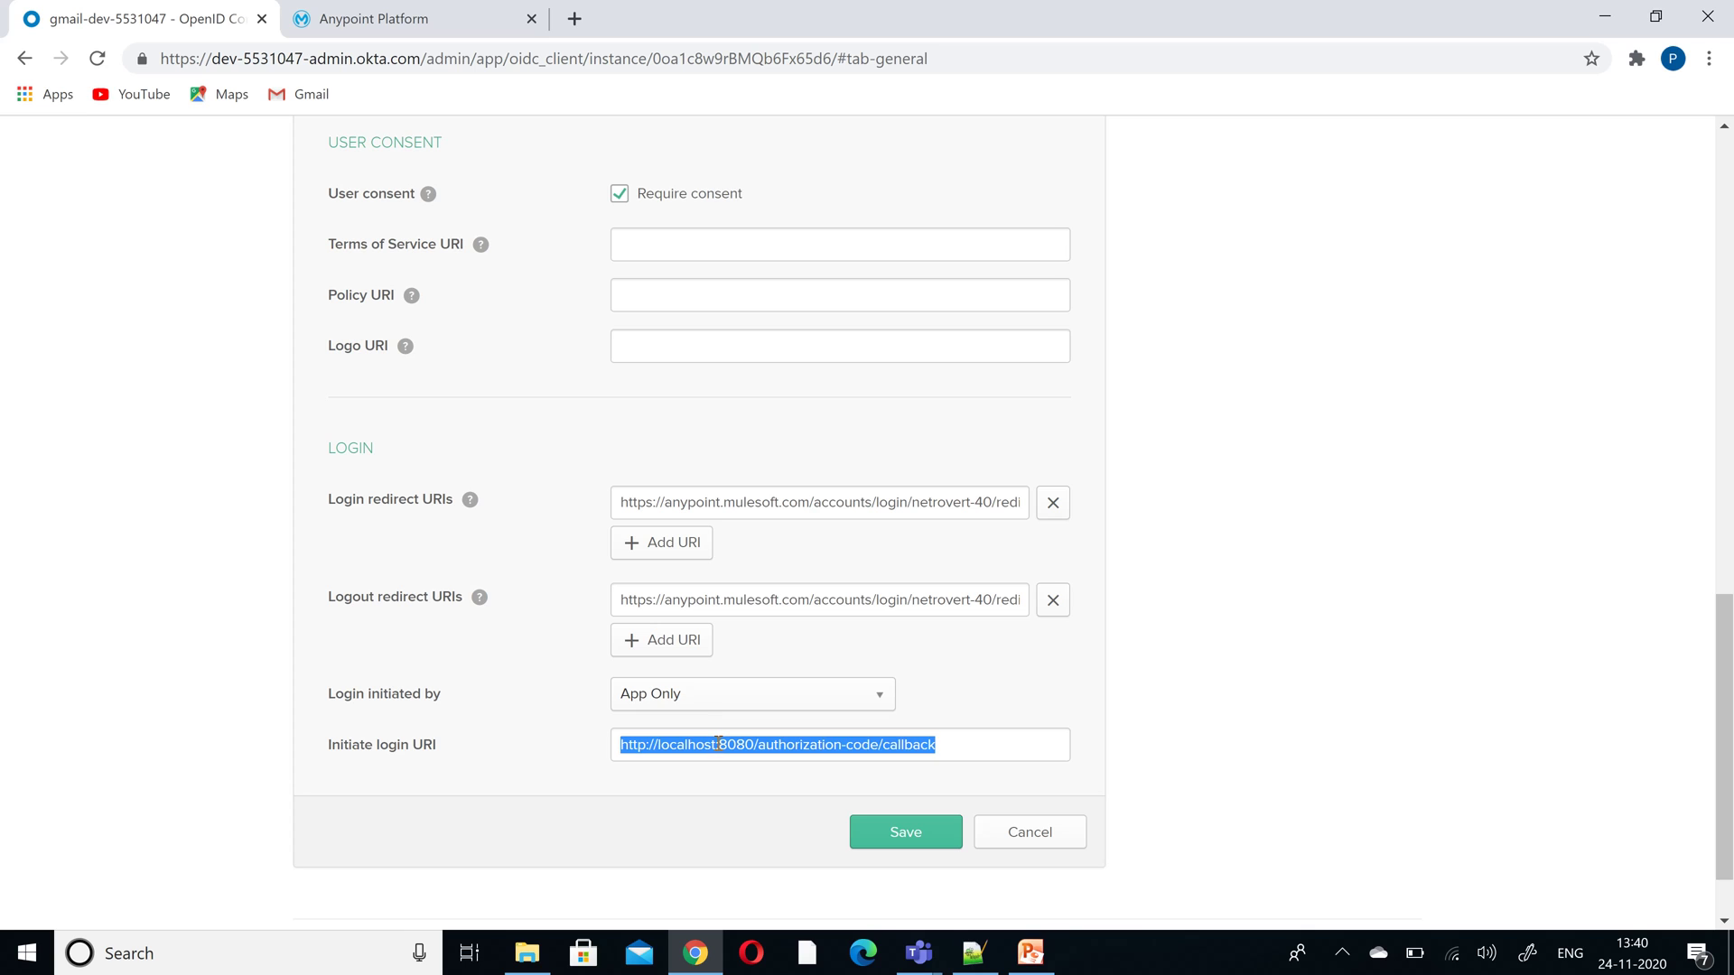
text(https://anypoint.mulesoft.com/accounts/login/netrovert-40/redirect)
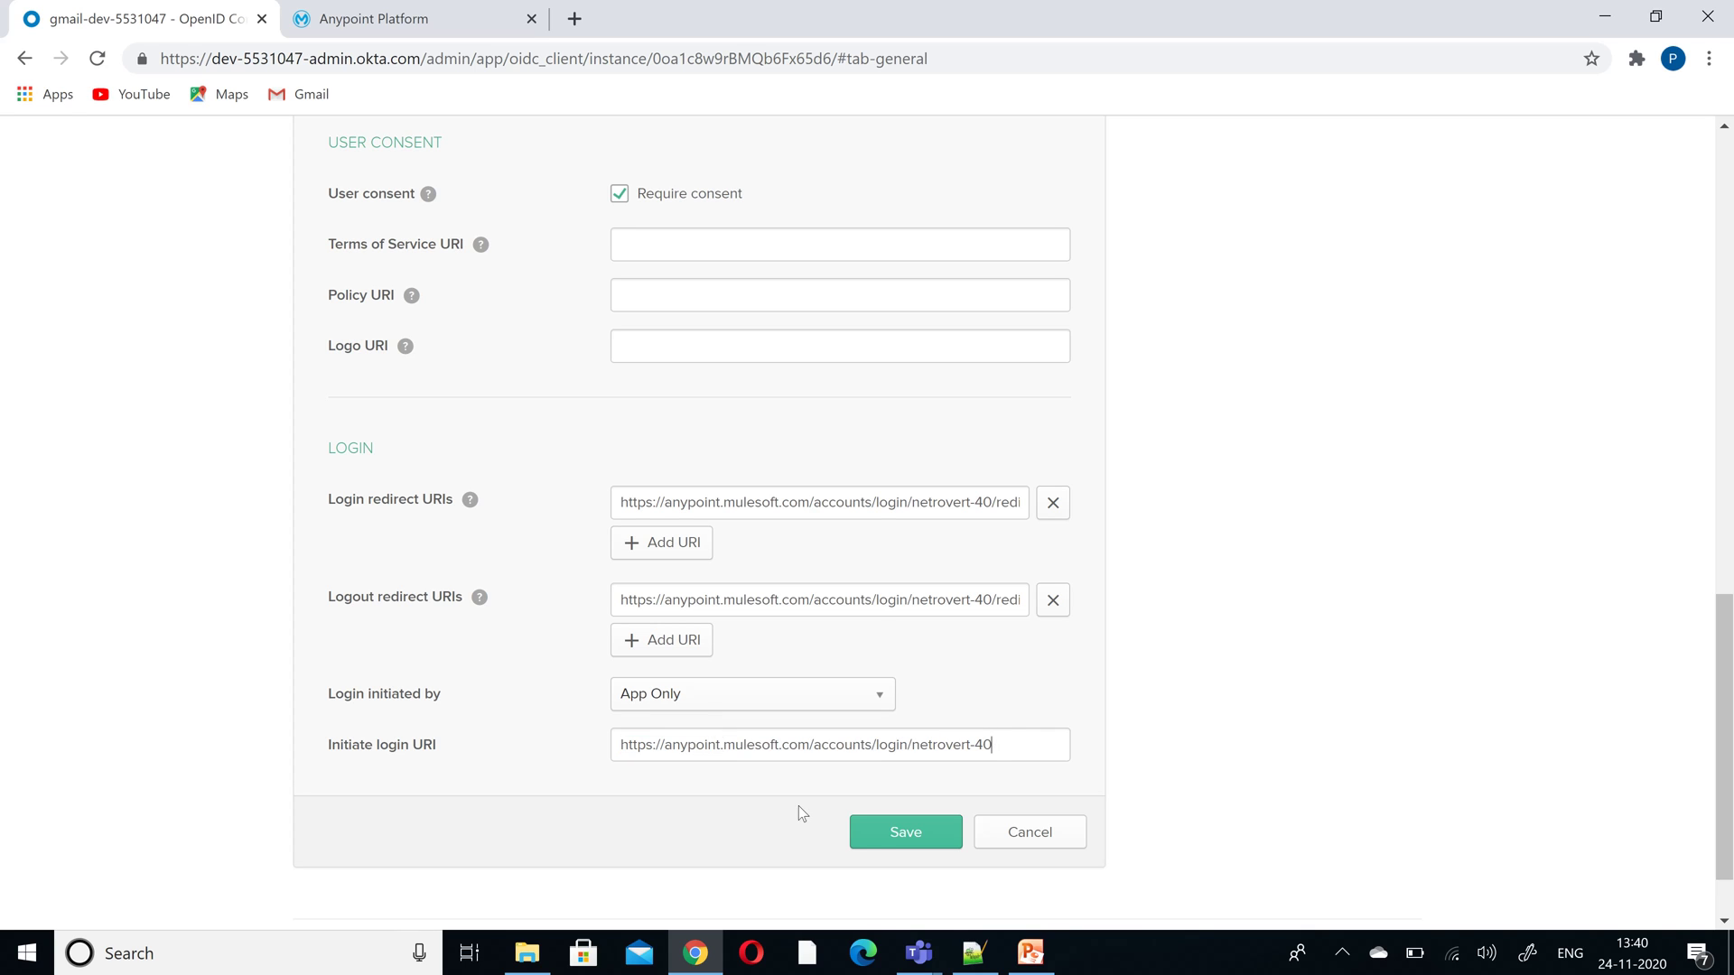
click(882, 852)
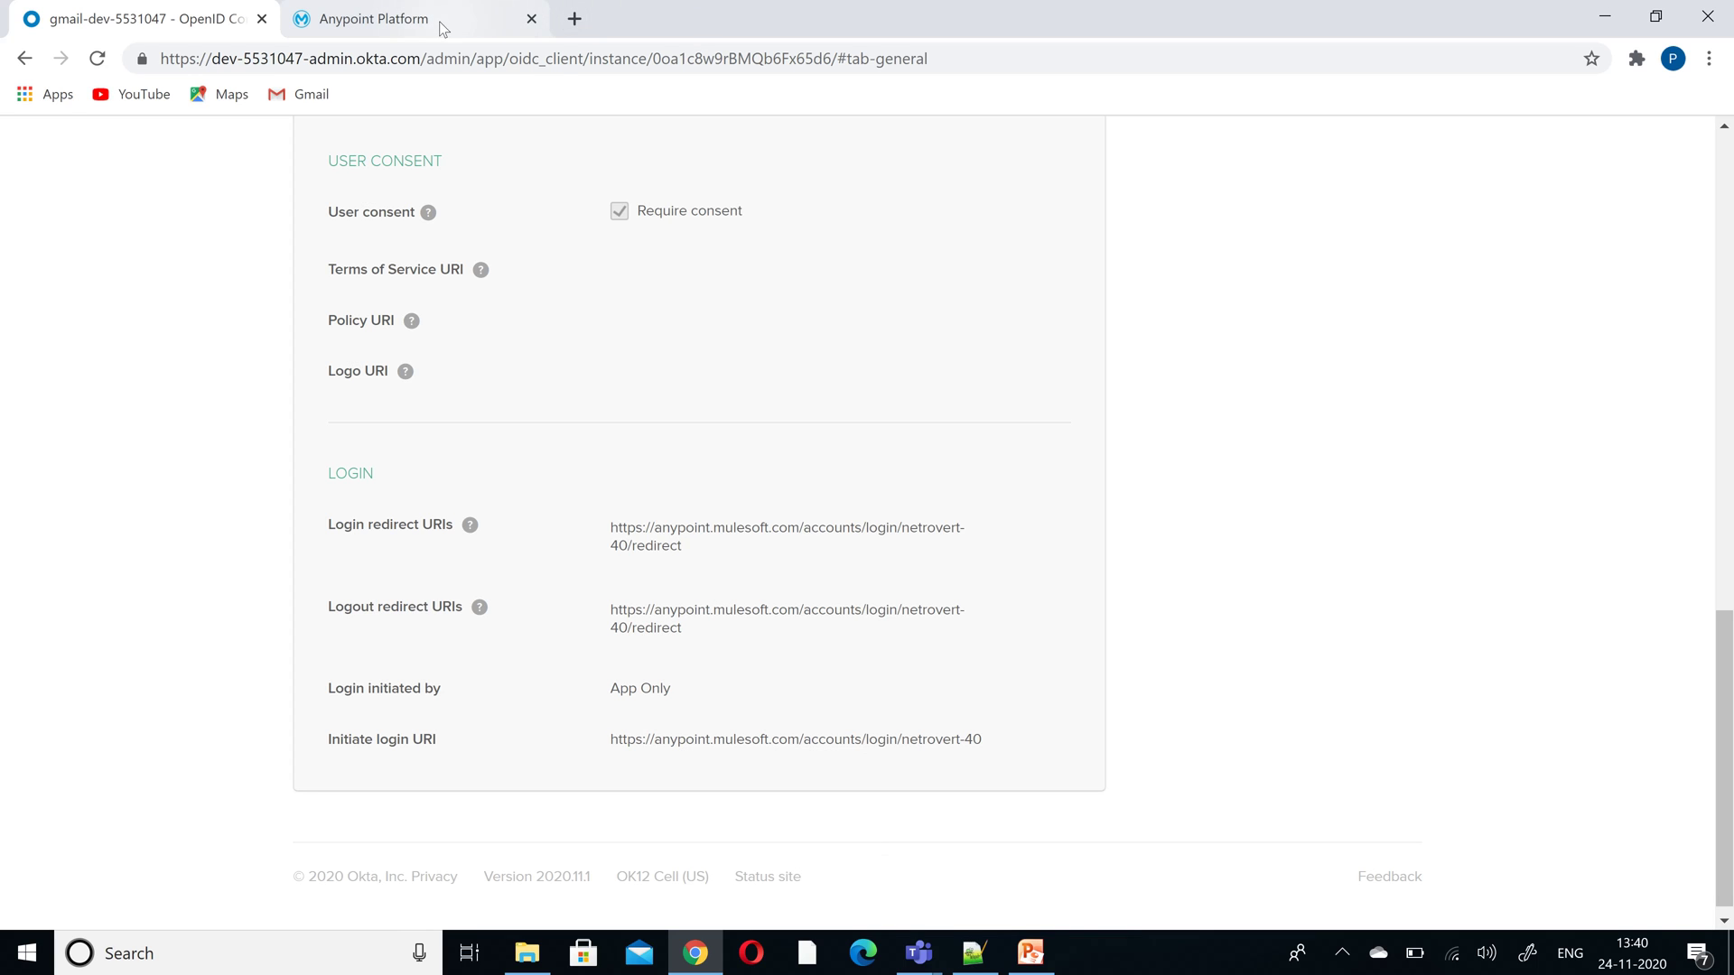
drag(1724, 744, 1725, 268)
mouse_move(912, 153)
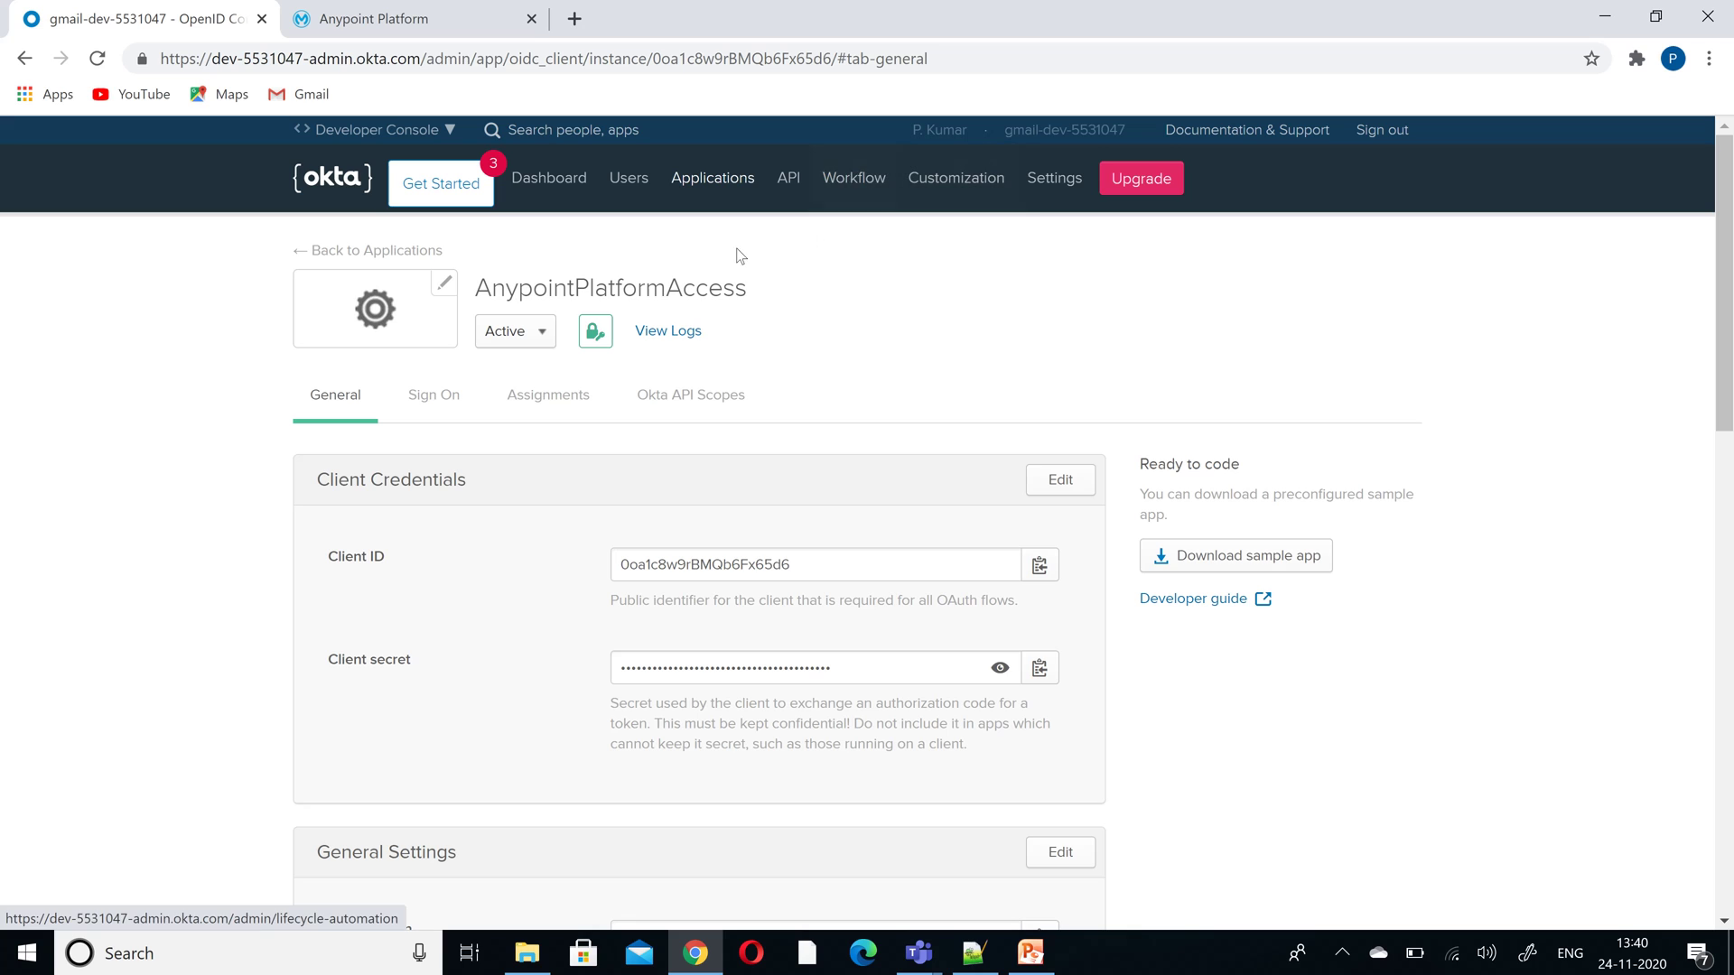
- Open the default authorization server's Metadata URI JSON in a new browser tab
mouse_move(796, 188)
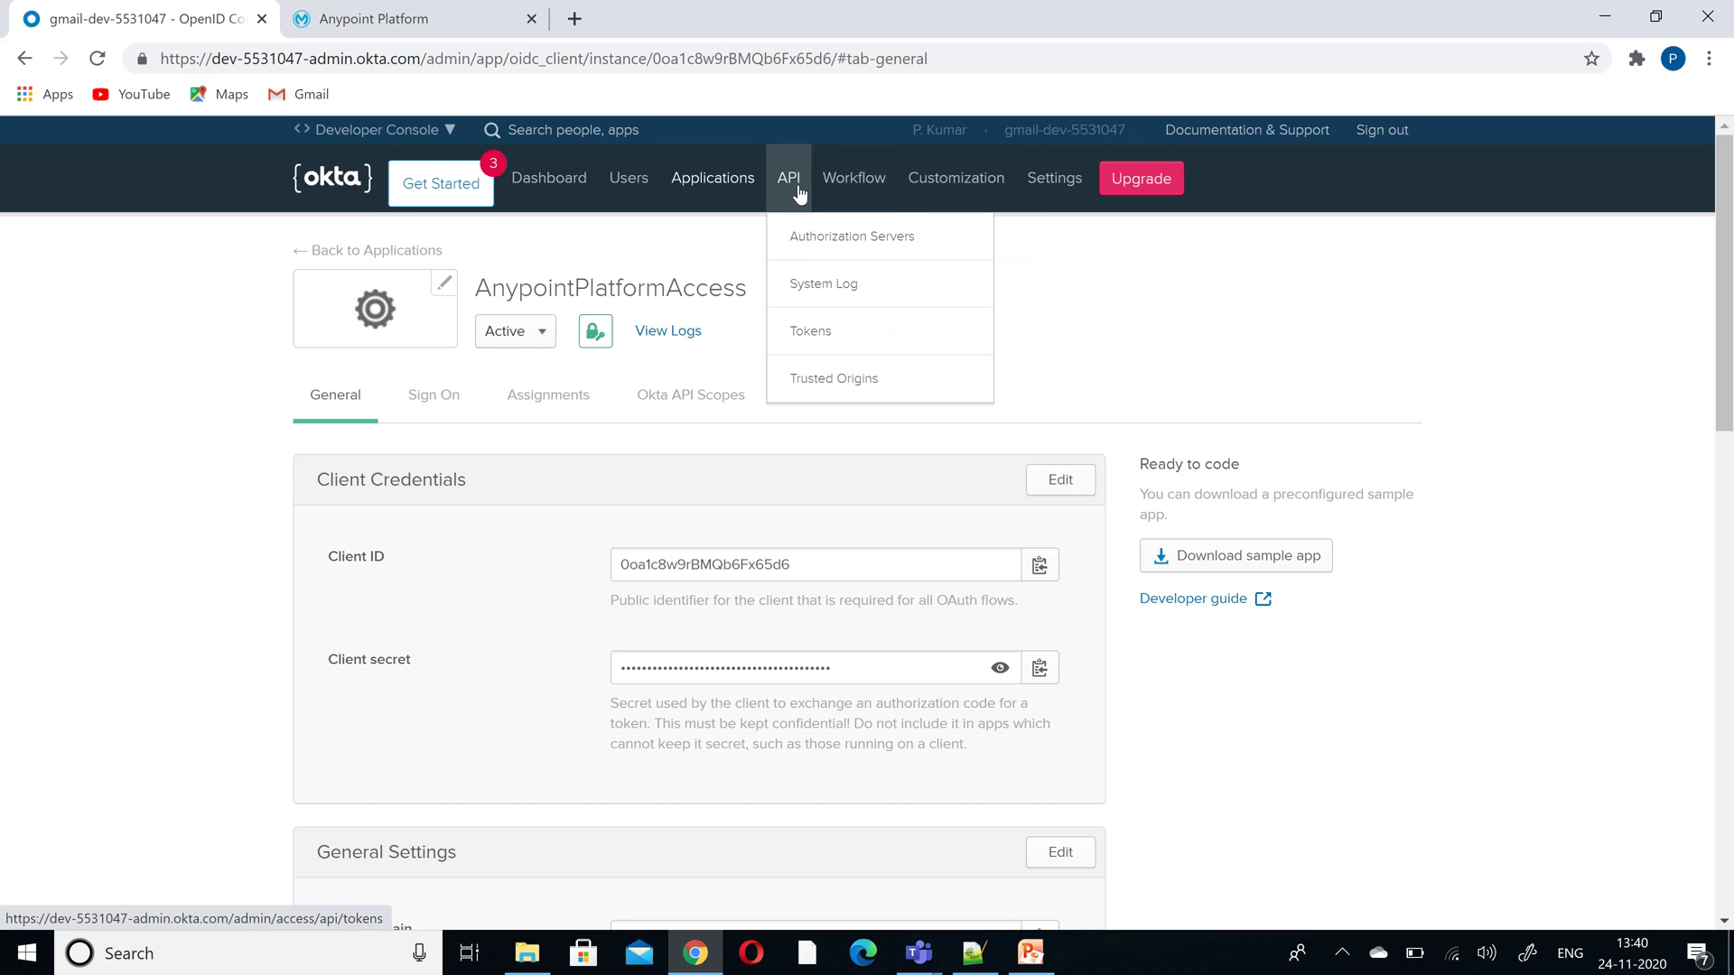
click(814, 240)
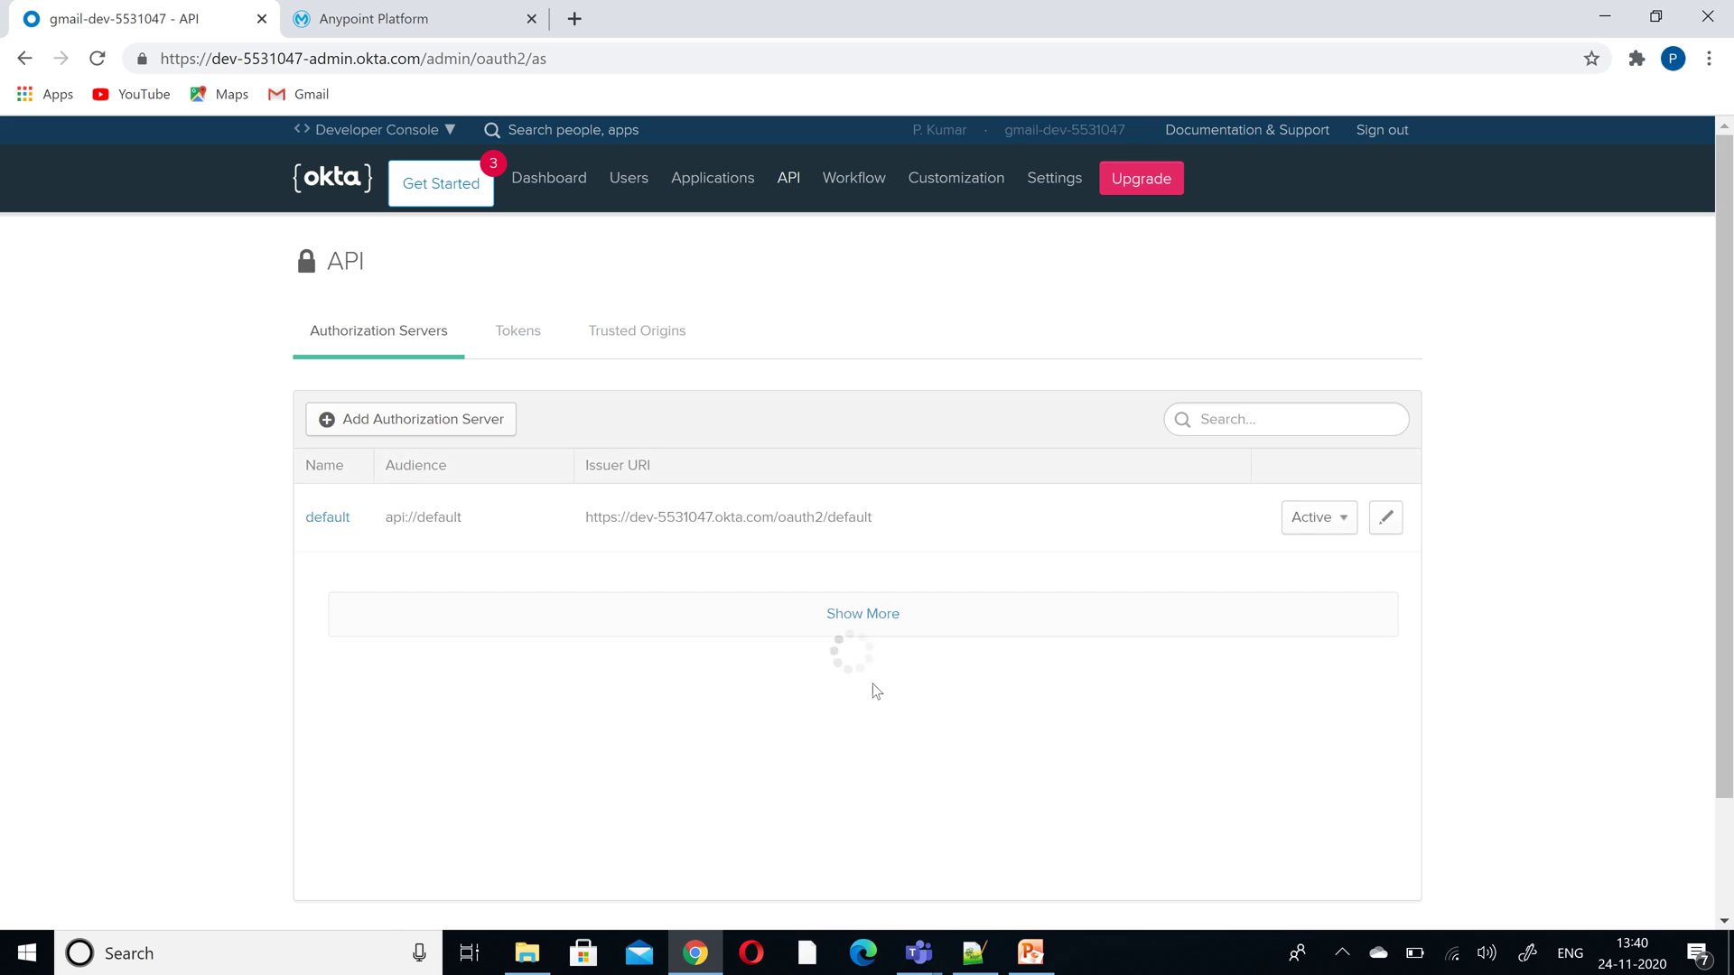
click(336, 526)
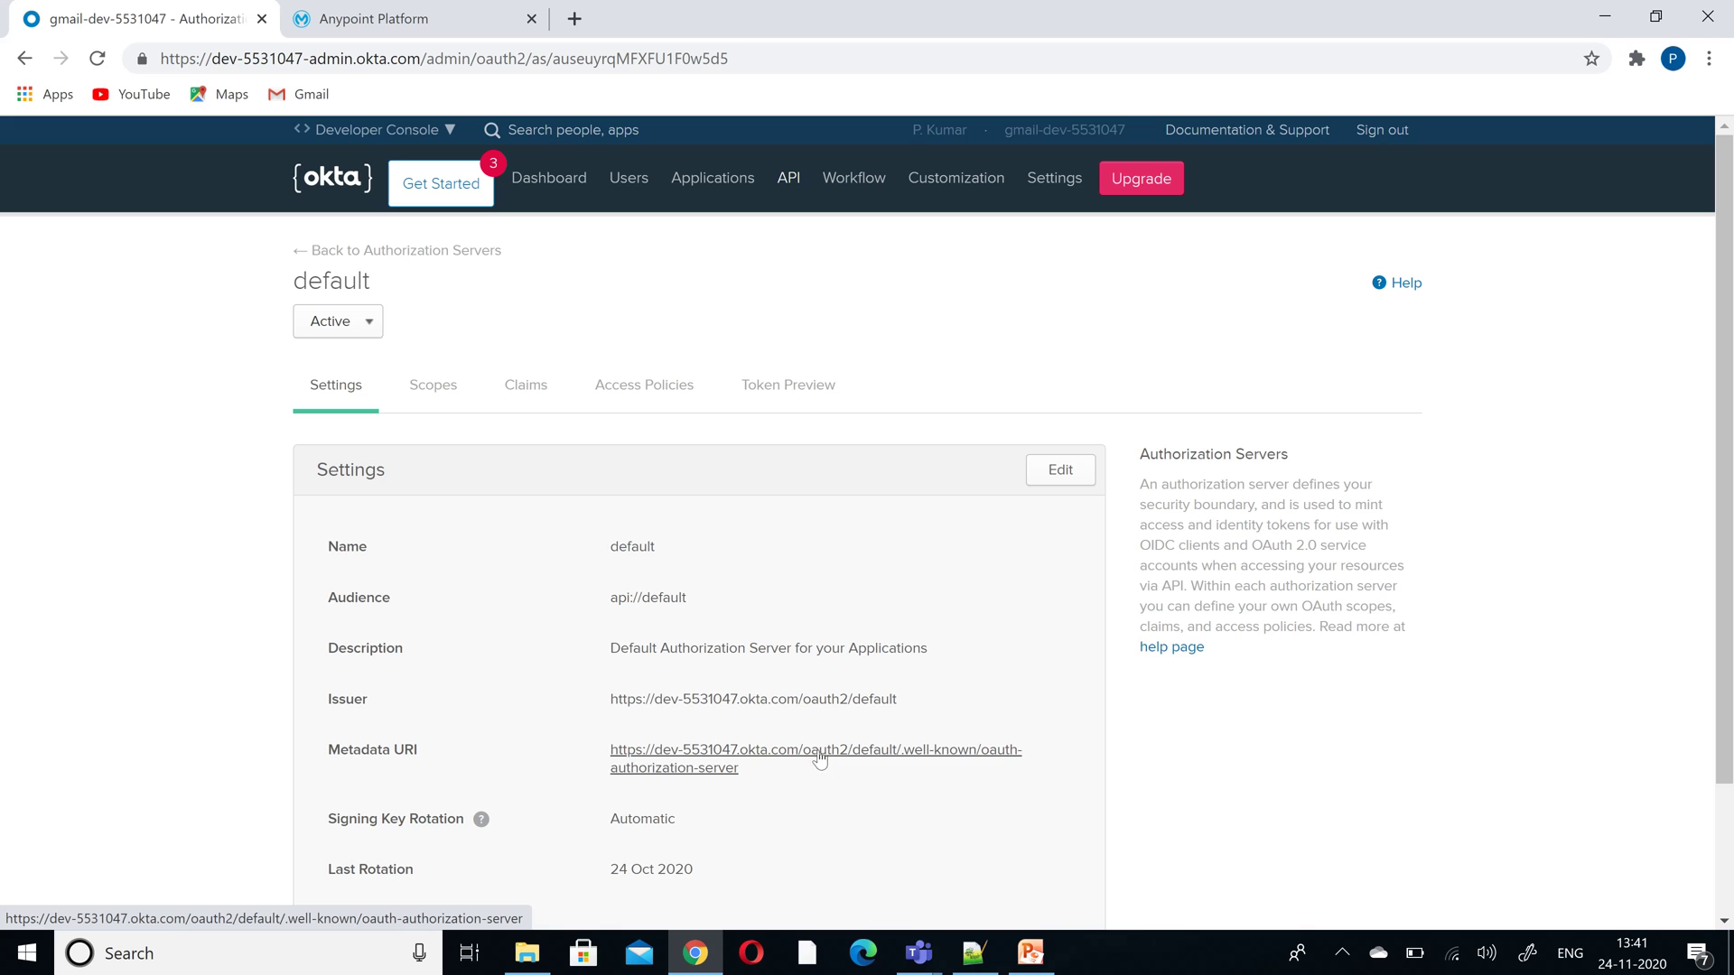
click(683, 765)
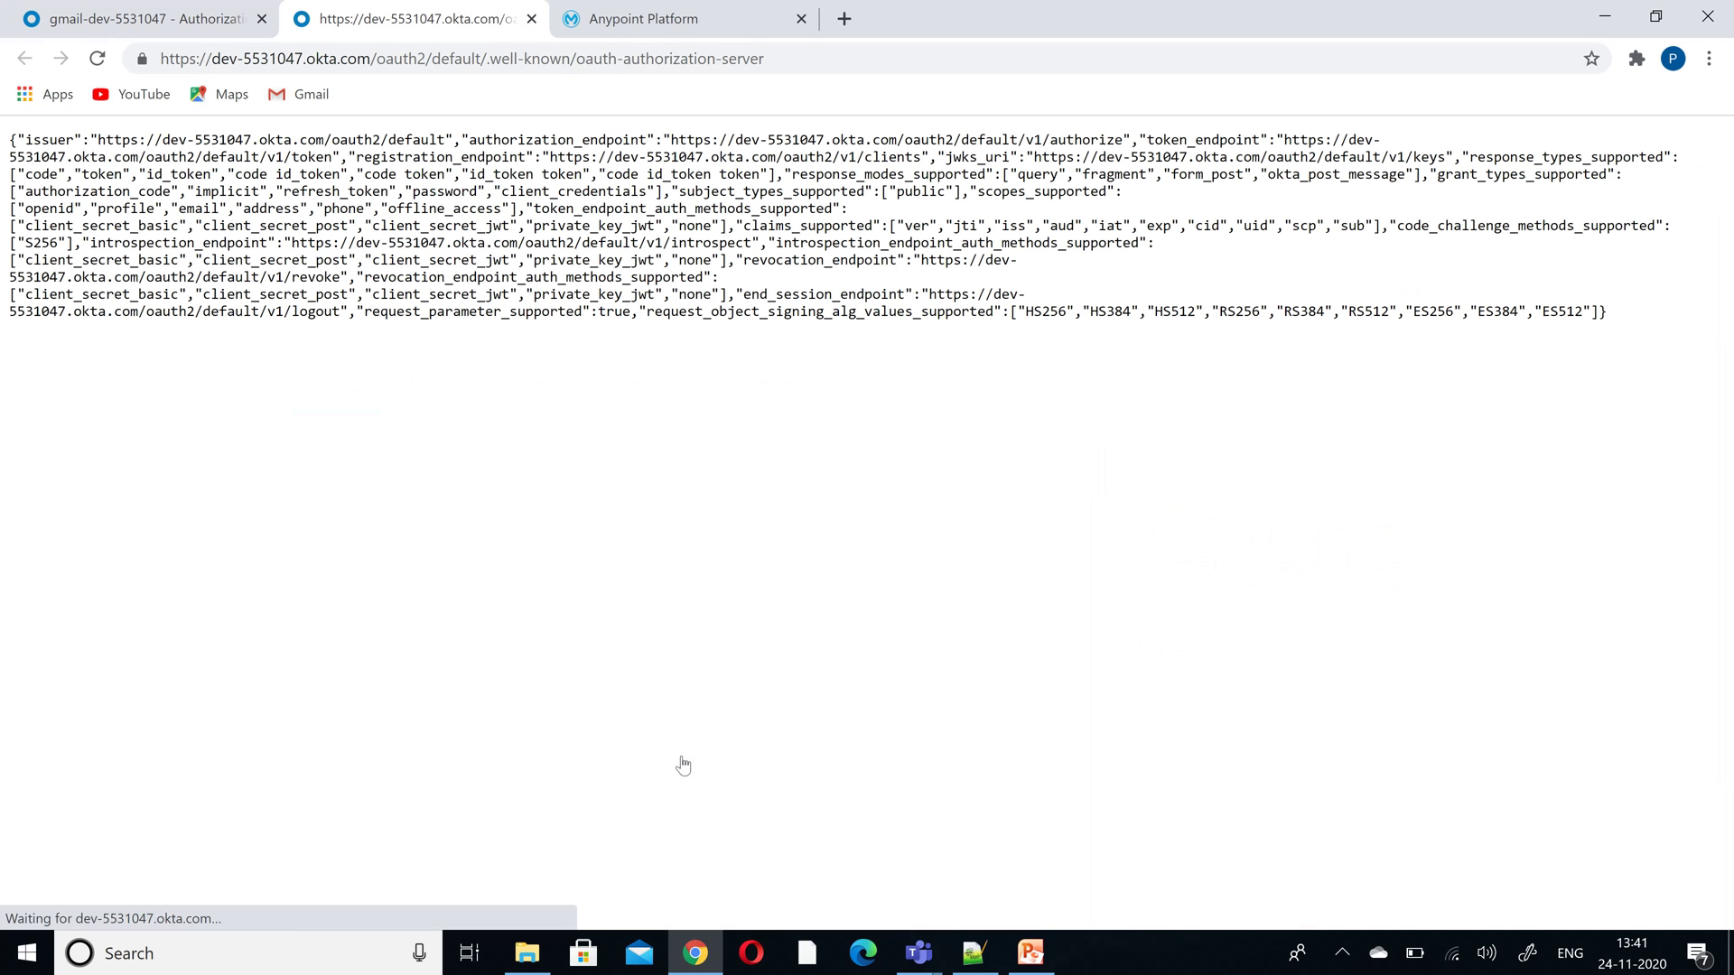
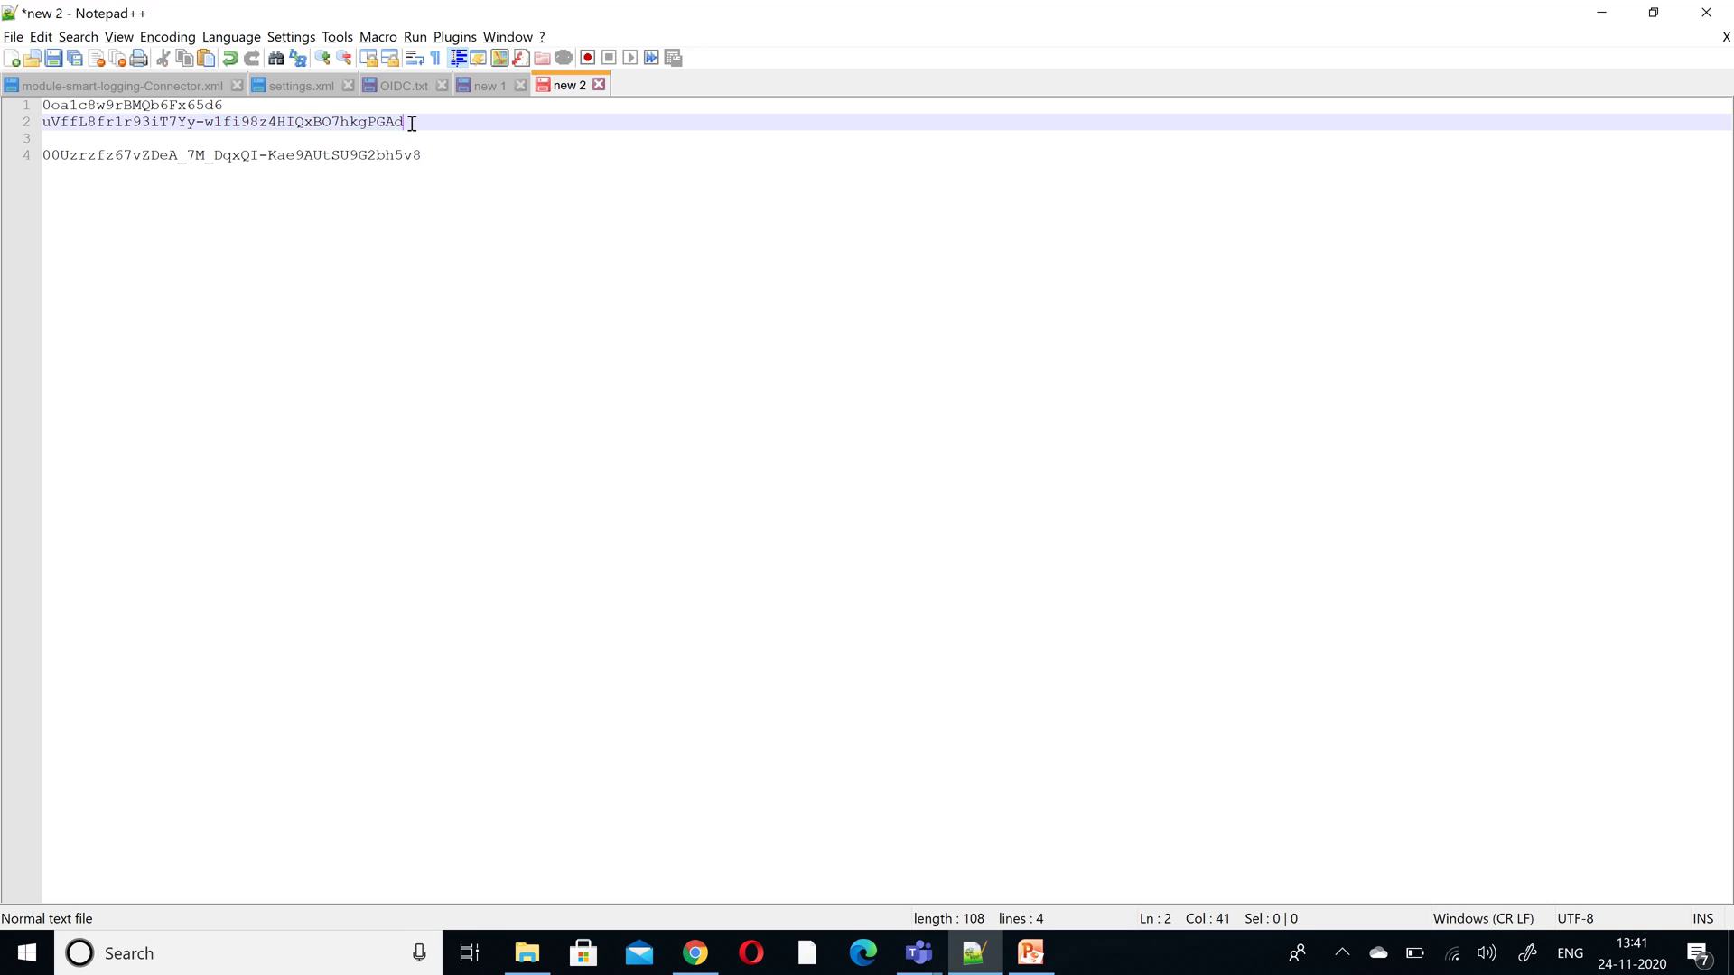
- Copy the full client secret from line 2 in Notepad++ and return to the Anypoint form
double_click(406, 121)
drag(406, 121, 20, 119)
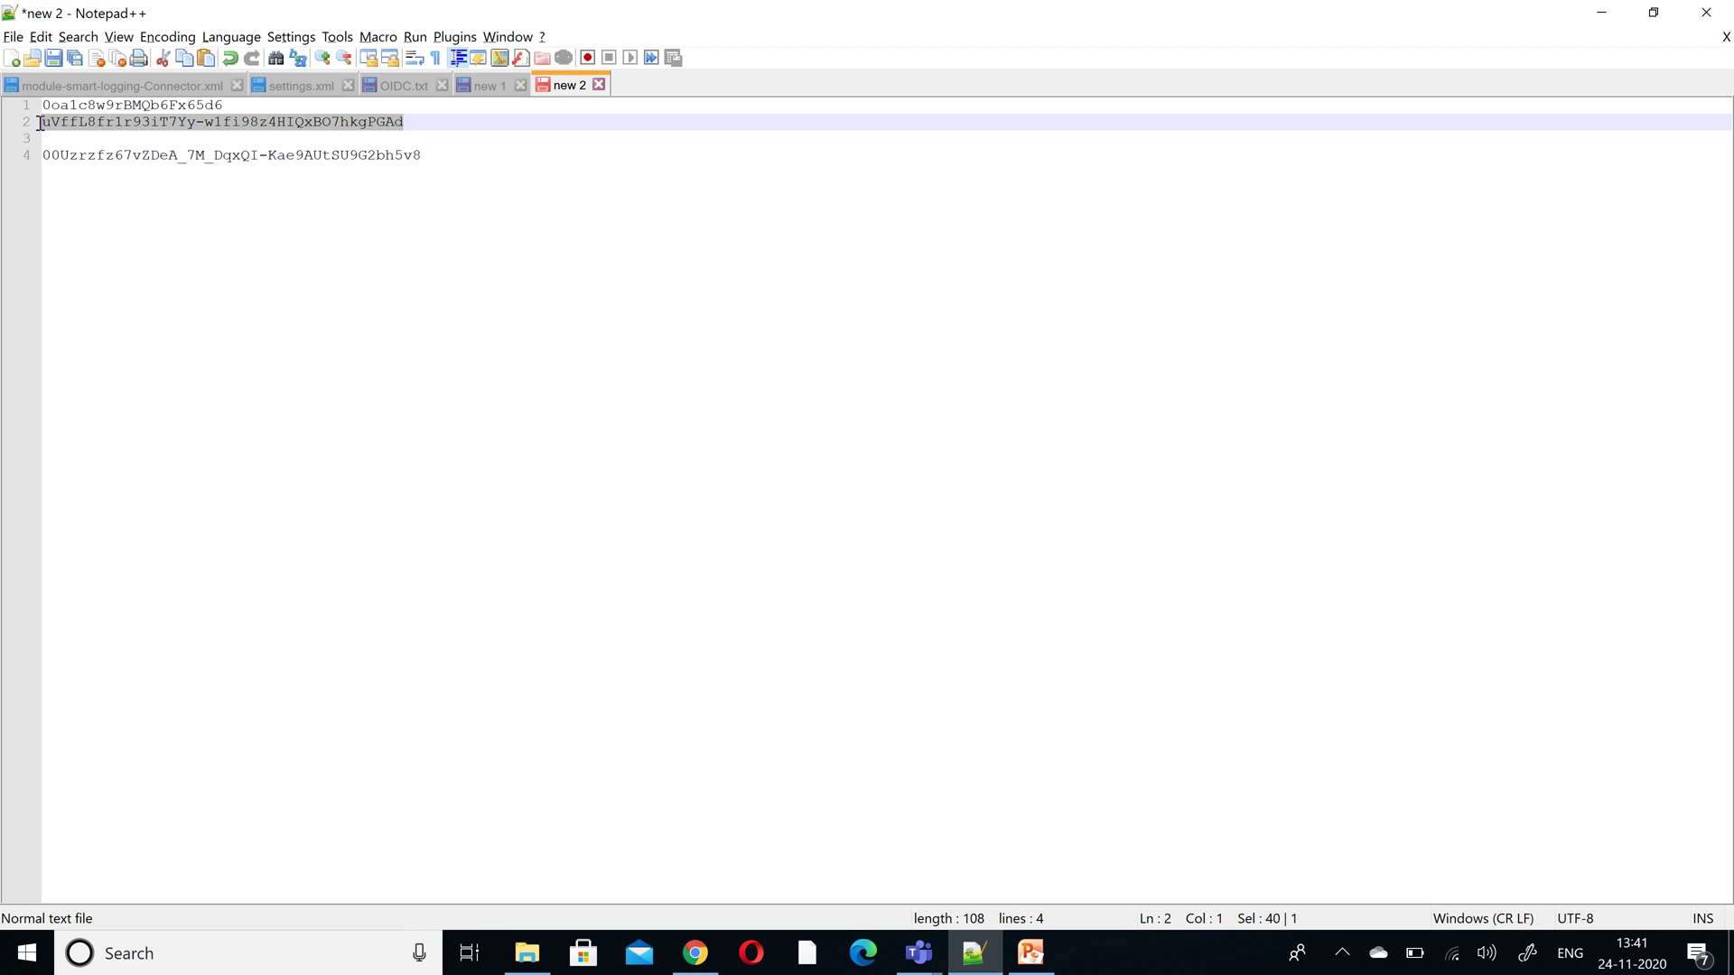
click(36, 121)
double_click(71, 127)
triple_click(71, 127)
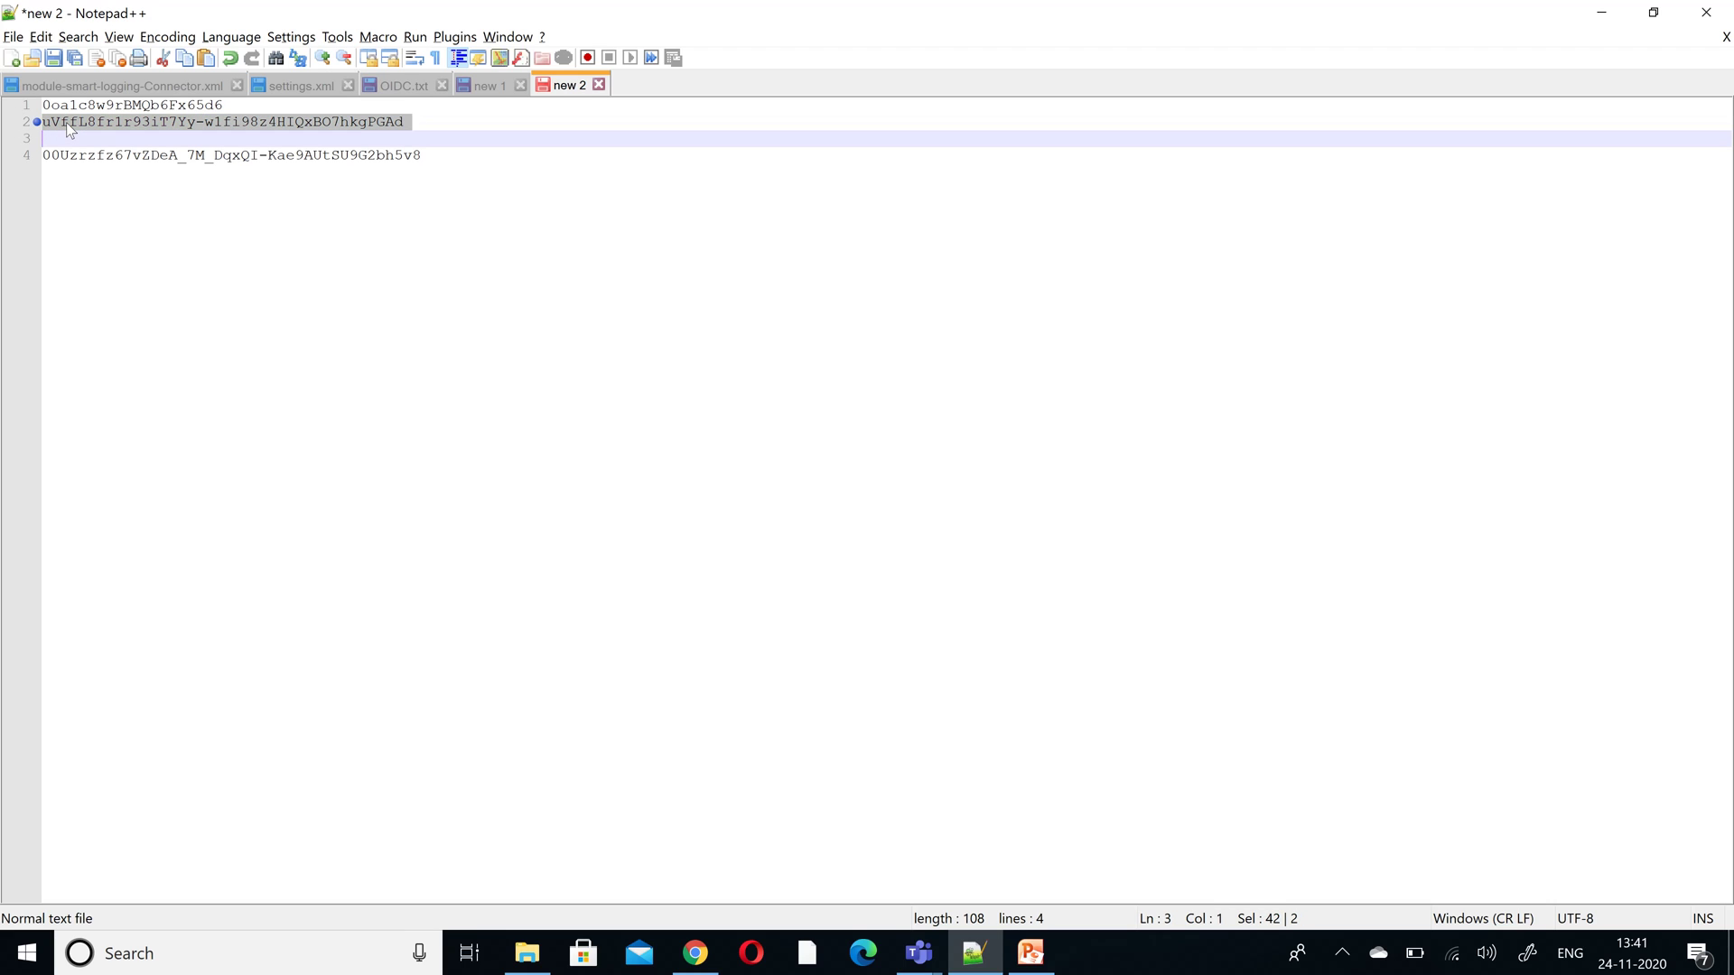
click(293, 121)
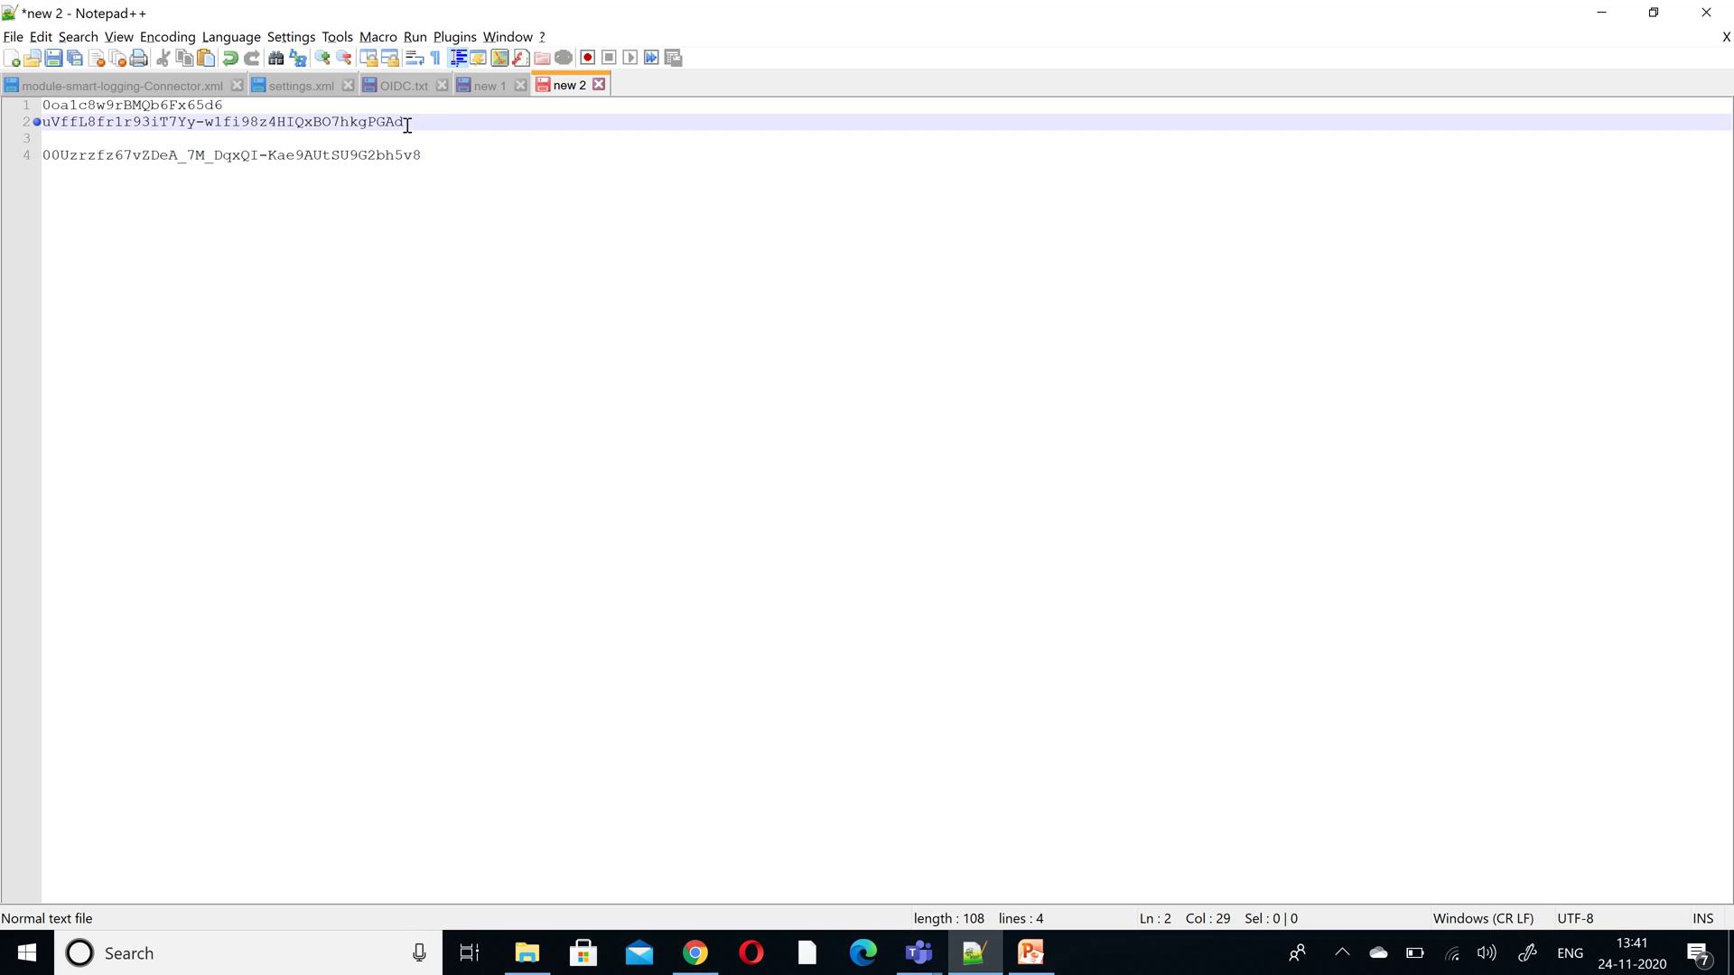
drag(409, 122, 295, 121)
drag(190, 113, 40, 124)
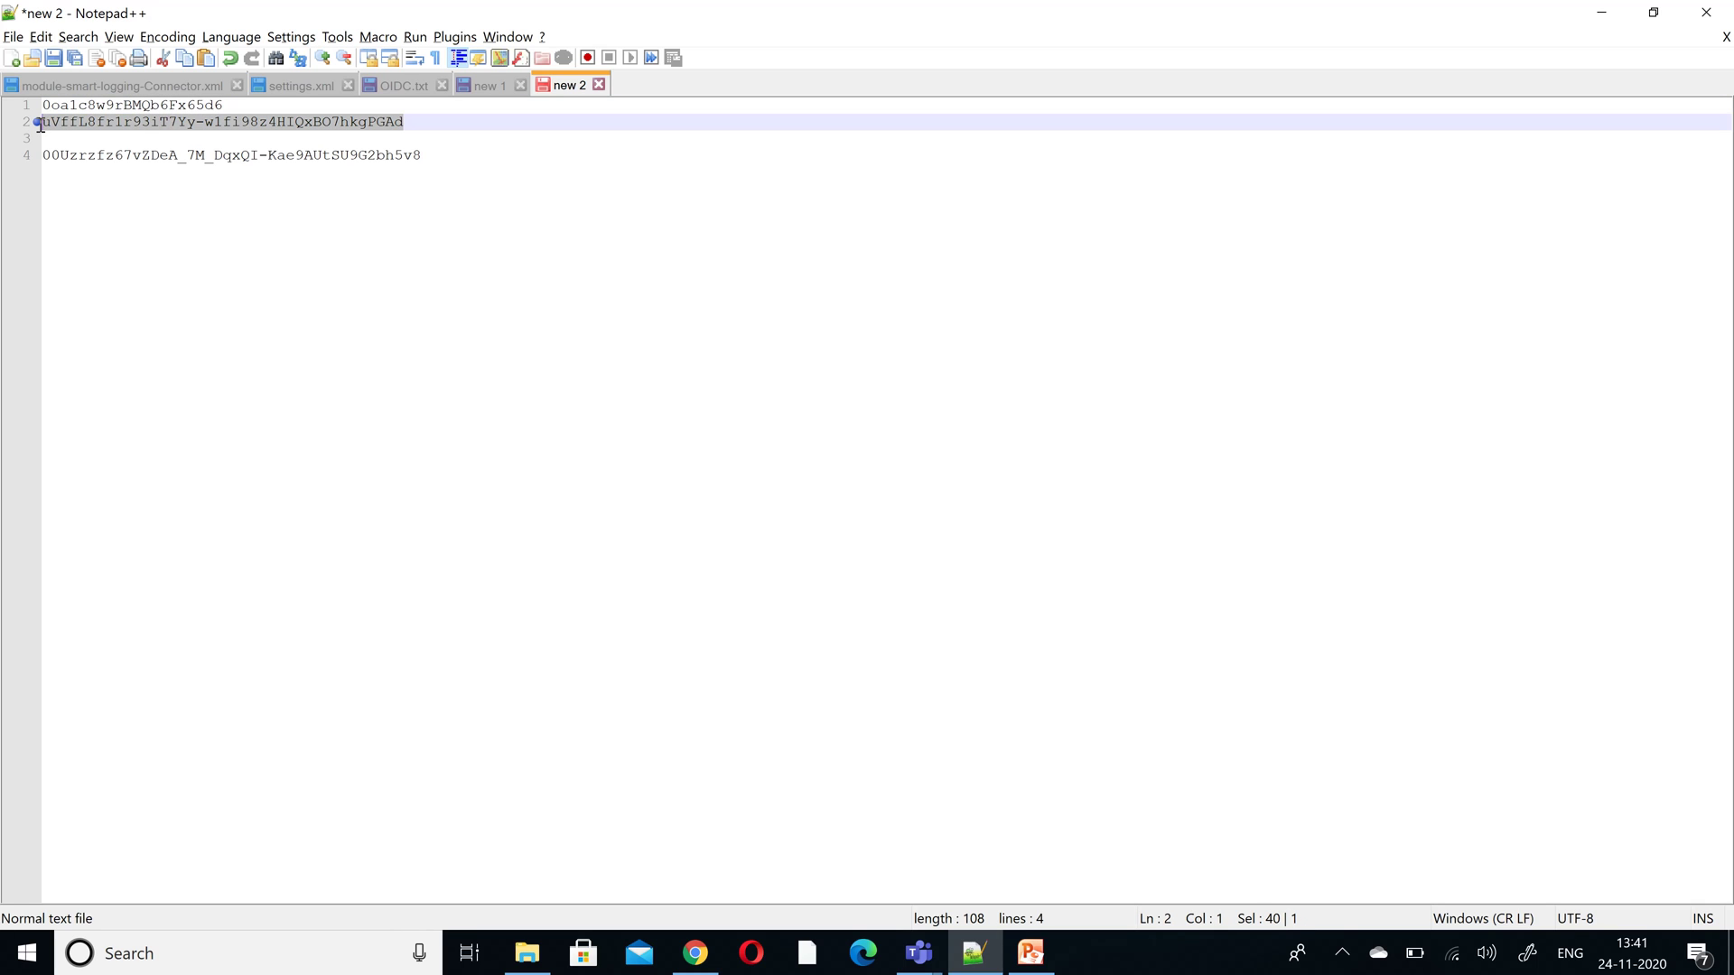
key(alt+Tab)
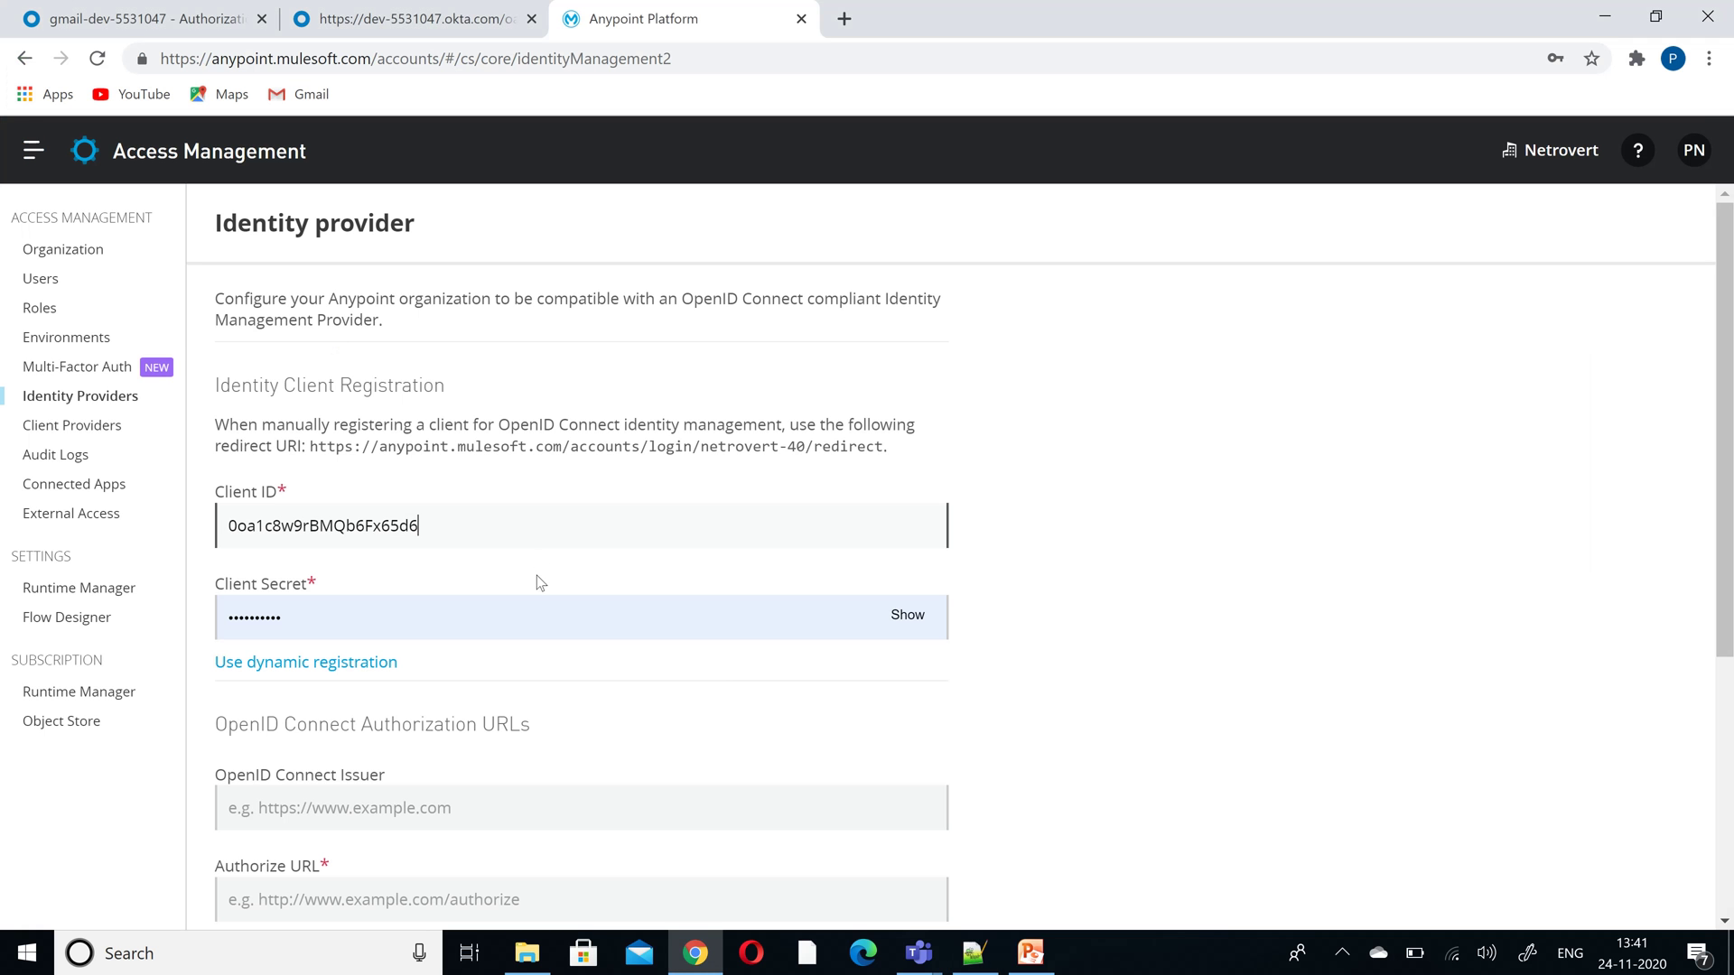
- Replace the Client Secret field's value with the copied Okta client secret
click(391, 613)
key(ctrl+a)
key(ctrl+v)
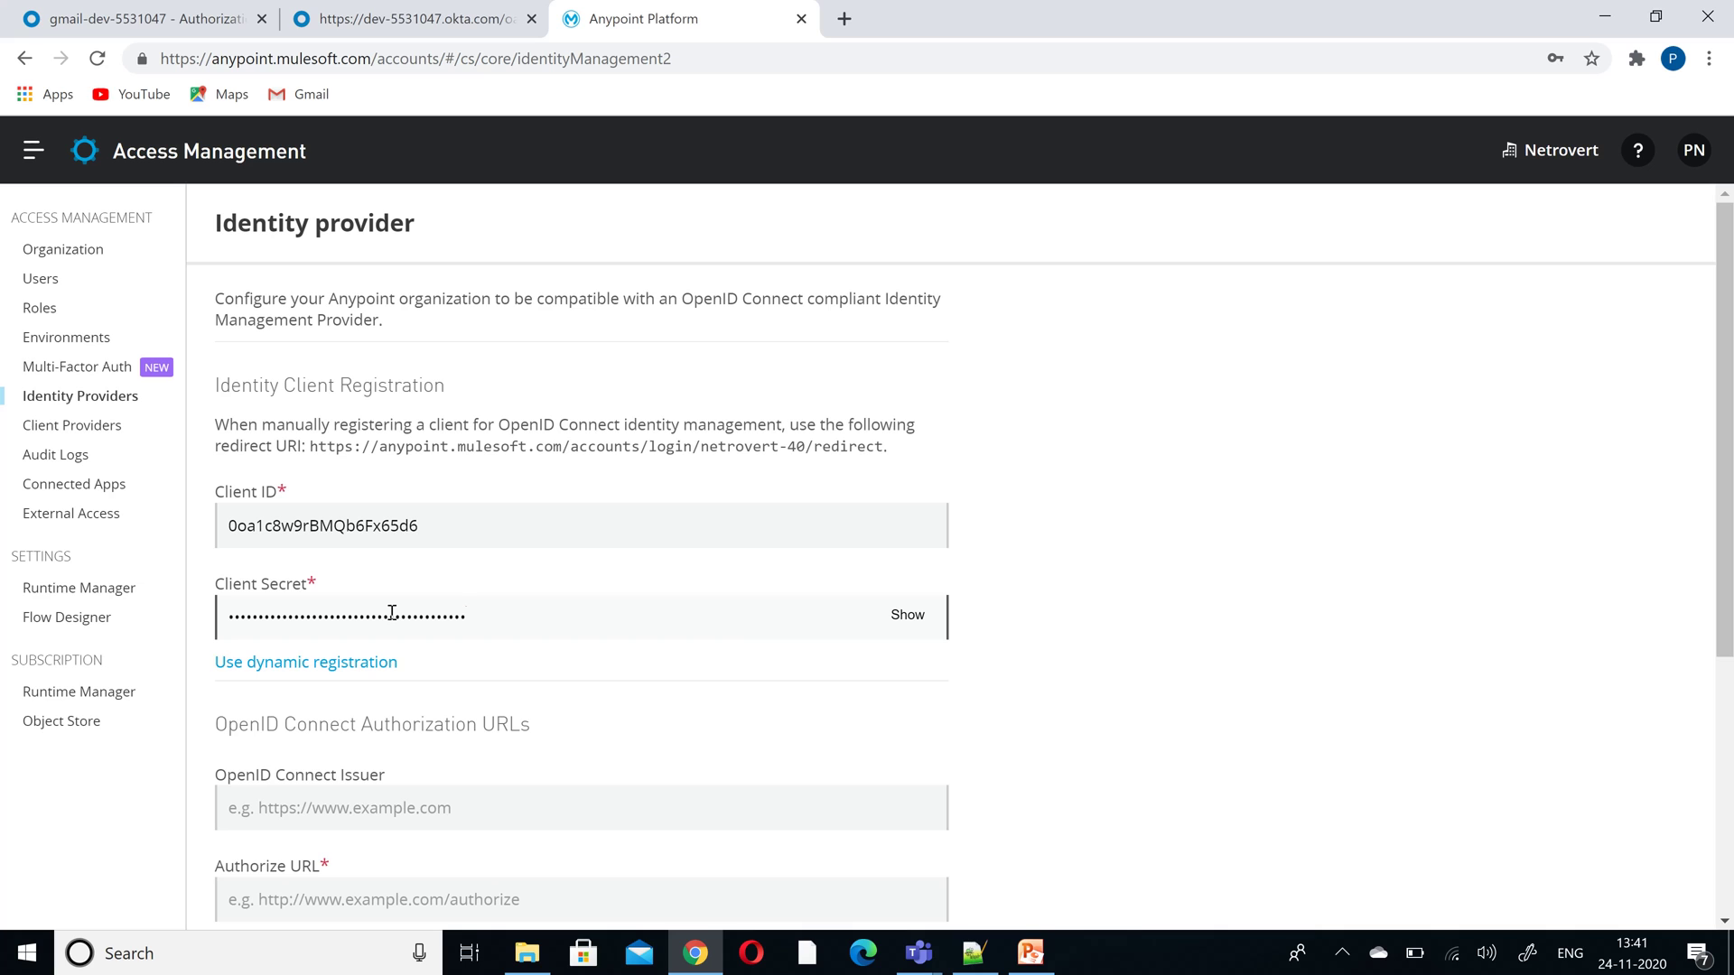
drag(1726, 485, 1722, 650)
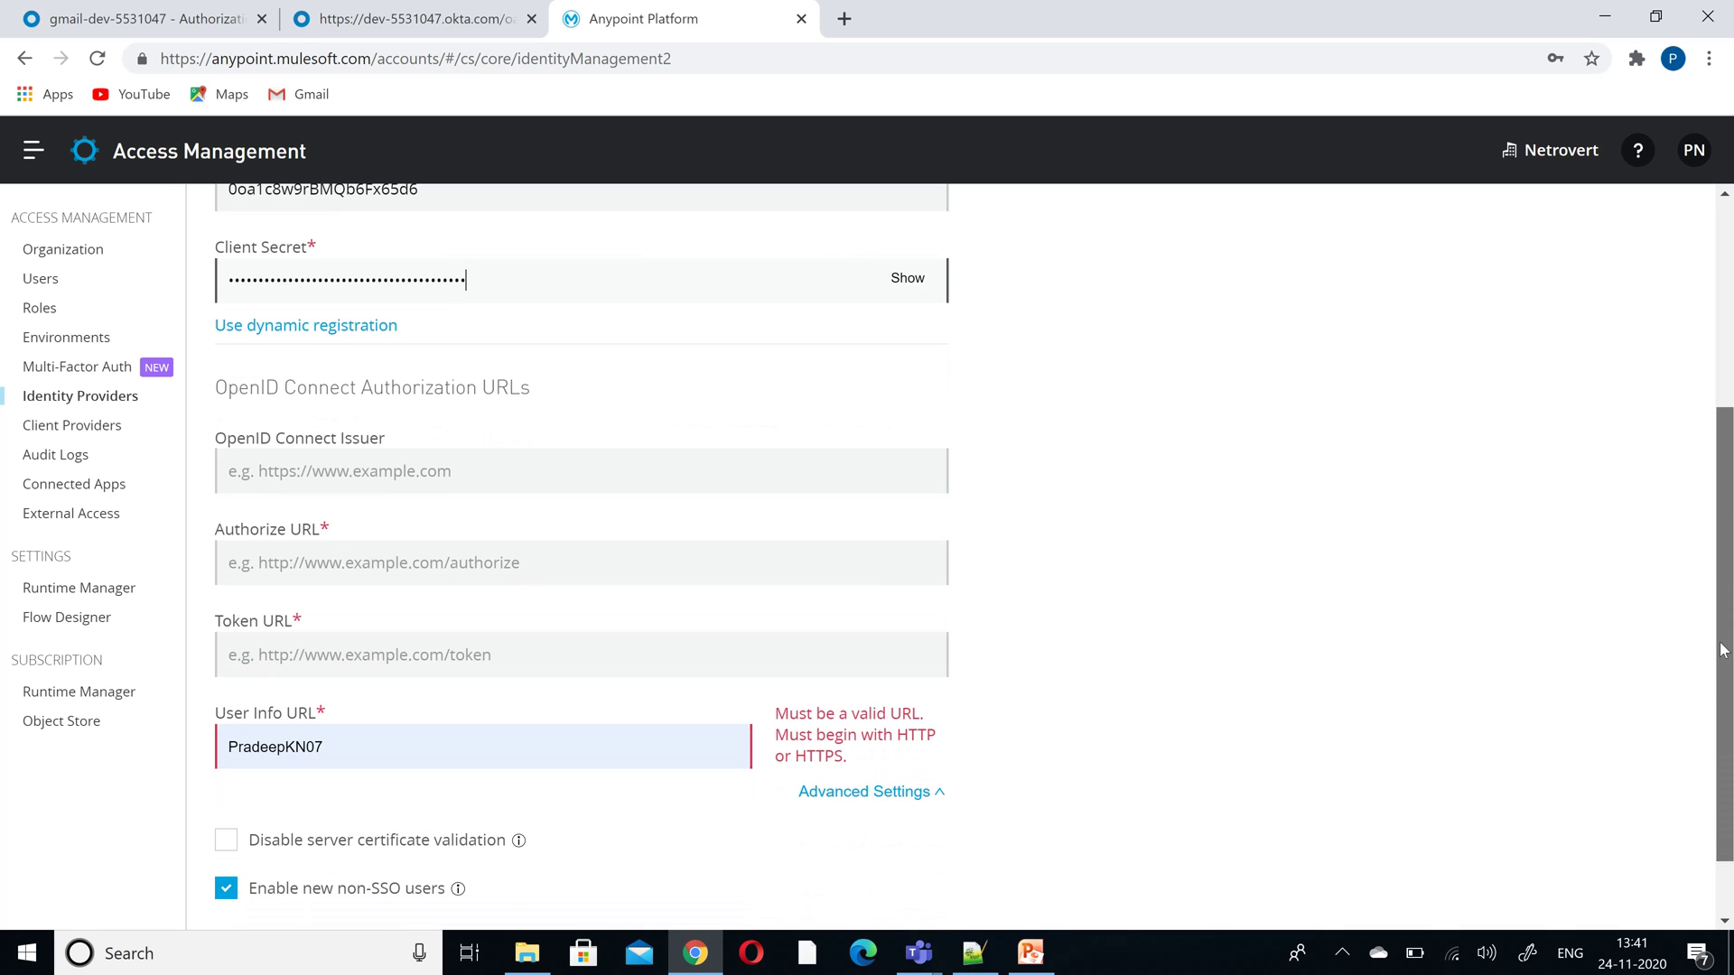
click(316, 472)
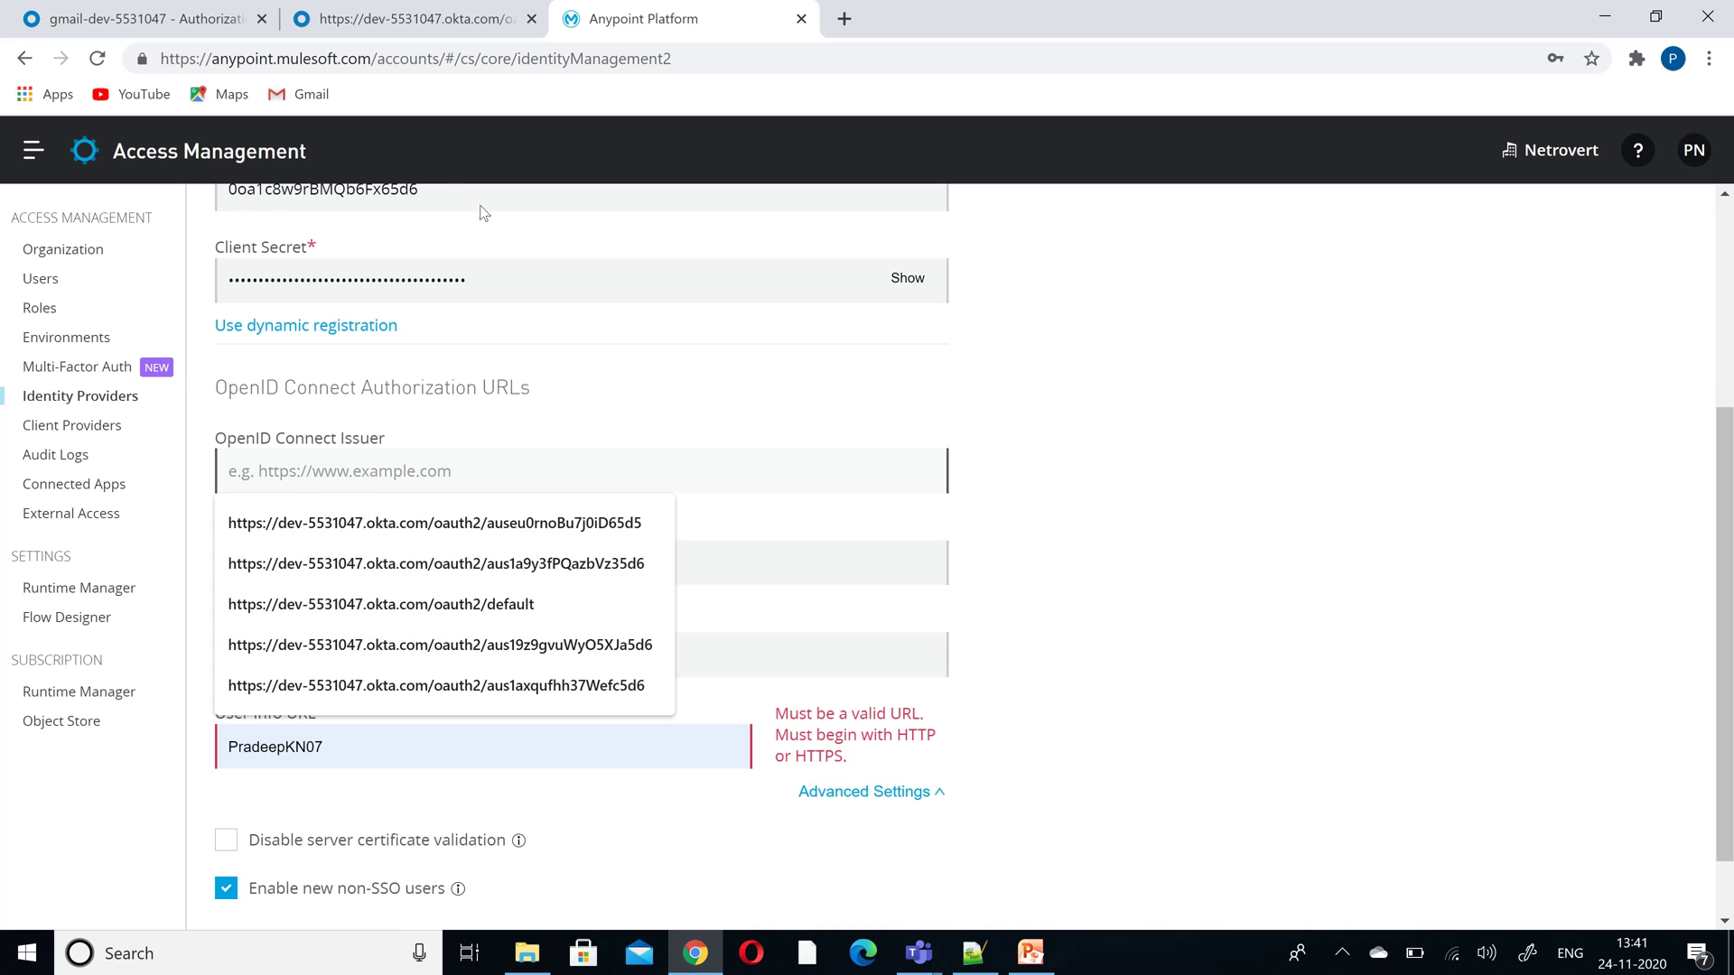
click(406, 22)
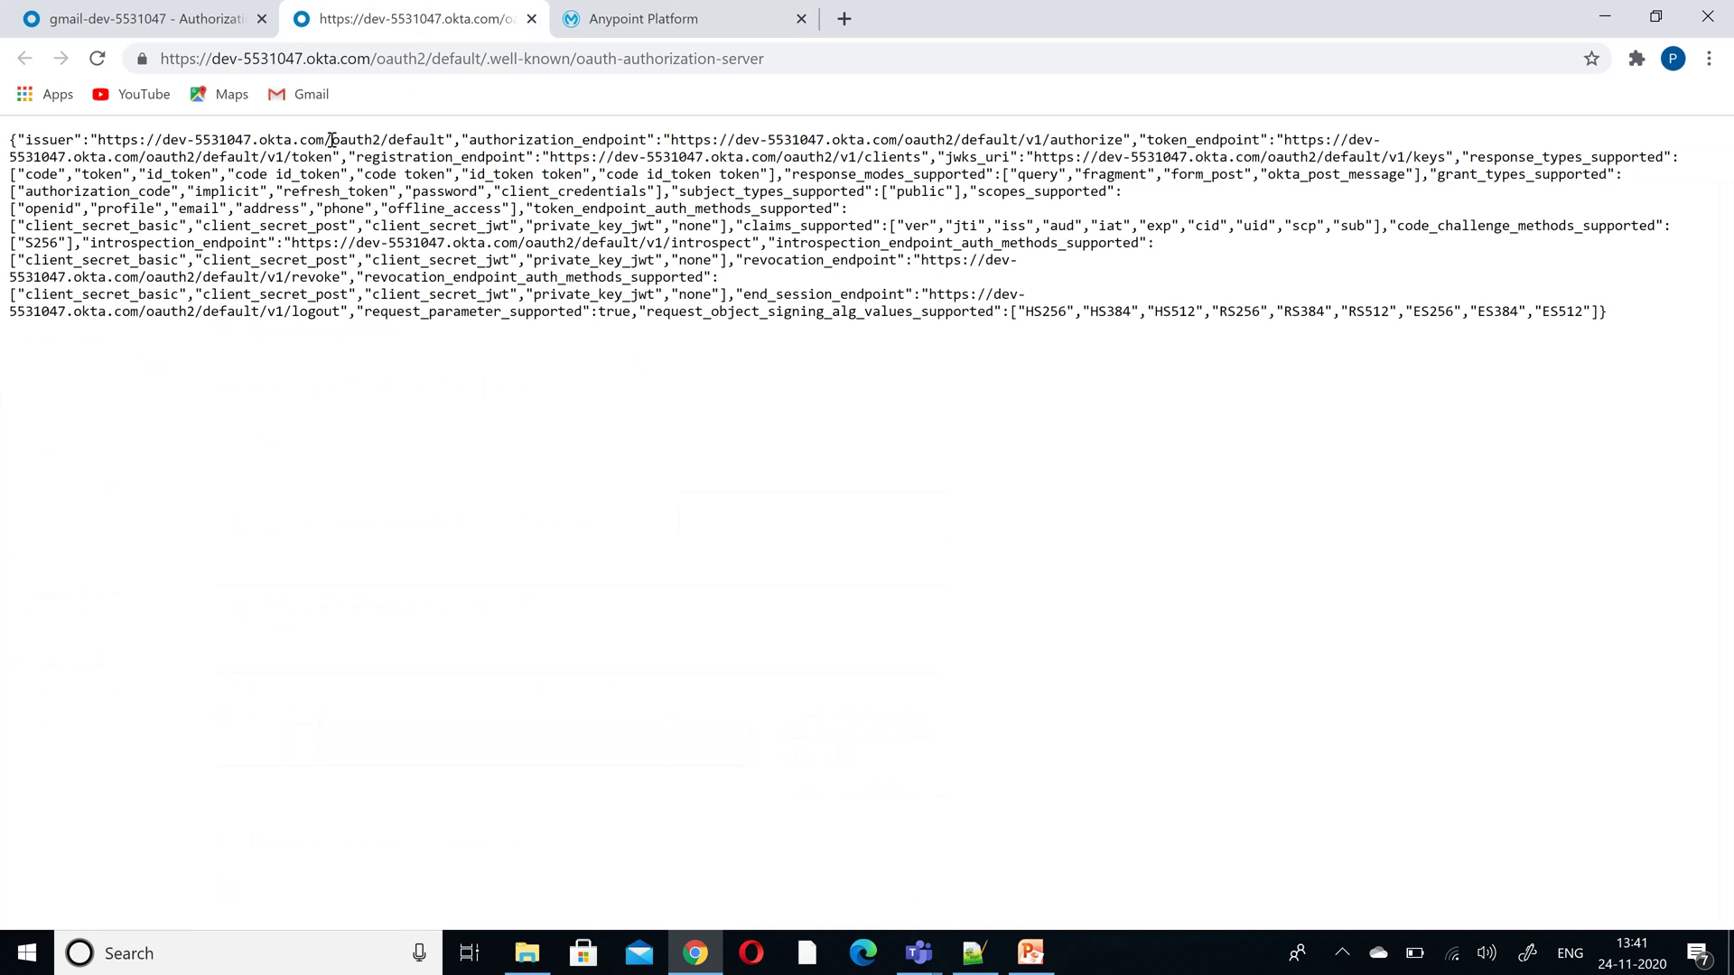
drag(446, 140, 99, 131)
key(ctrl+c)
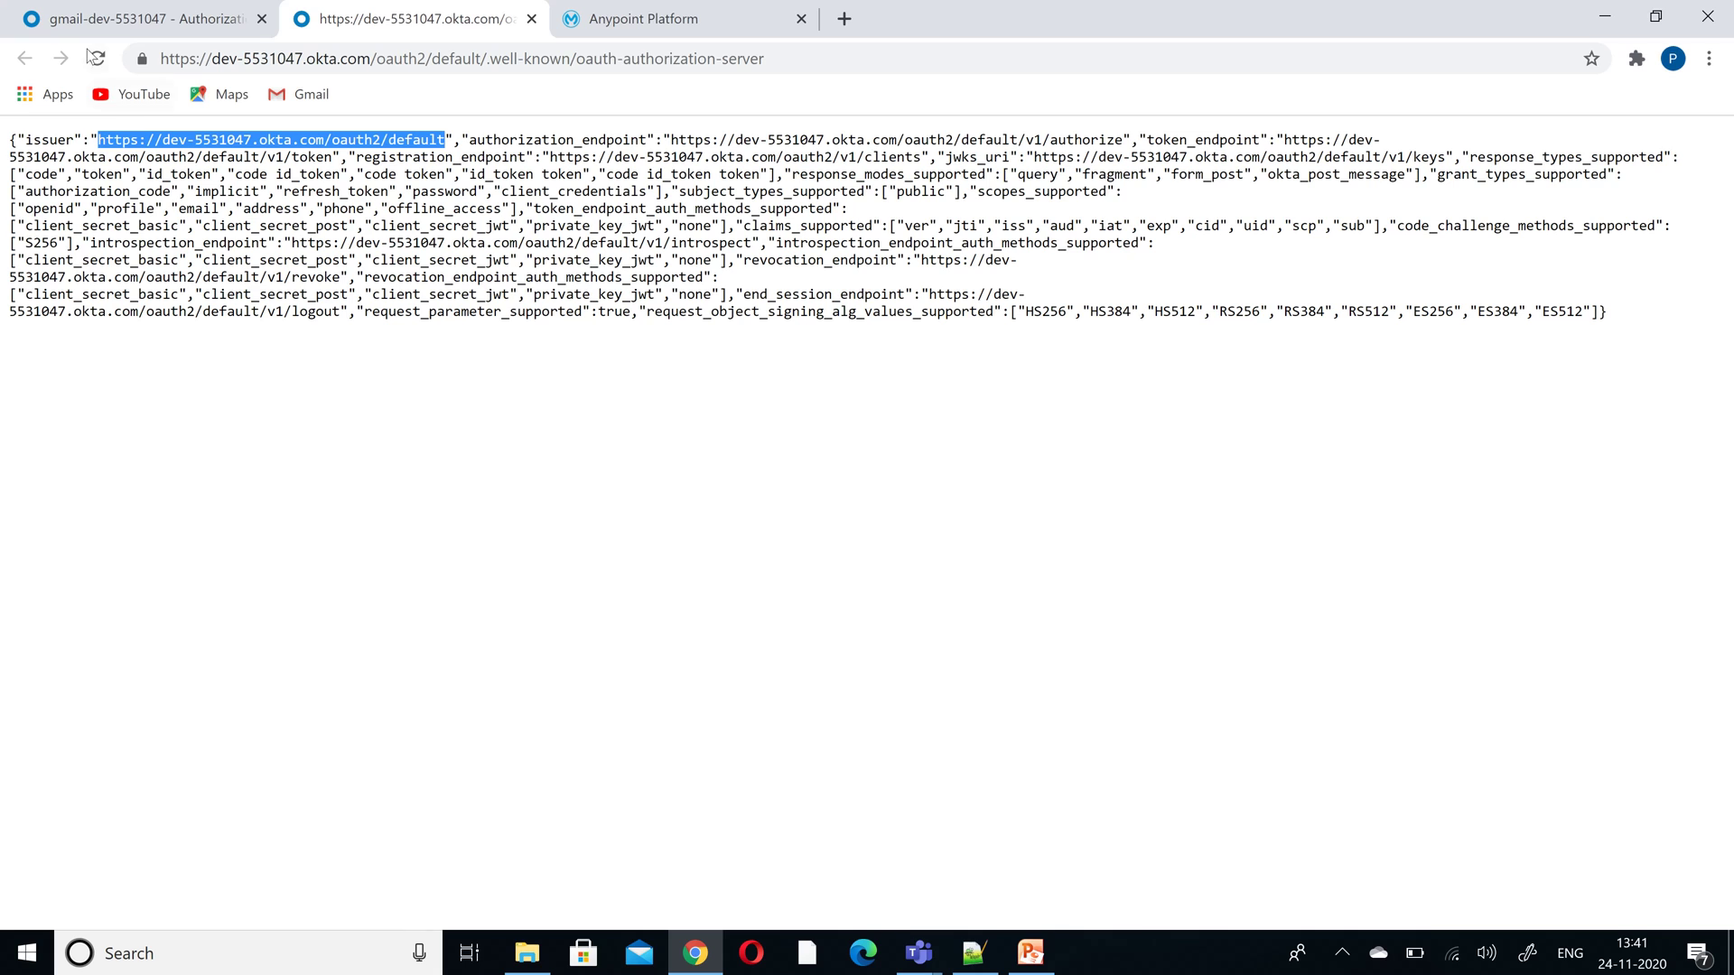
click(634, 19)
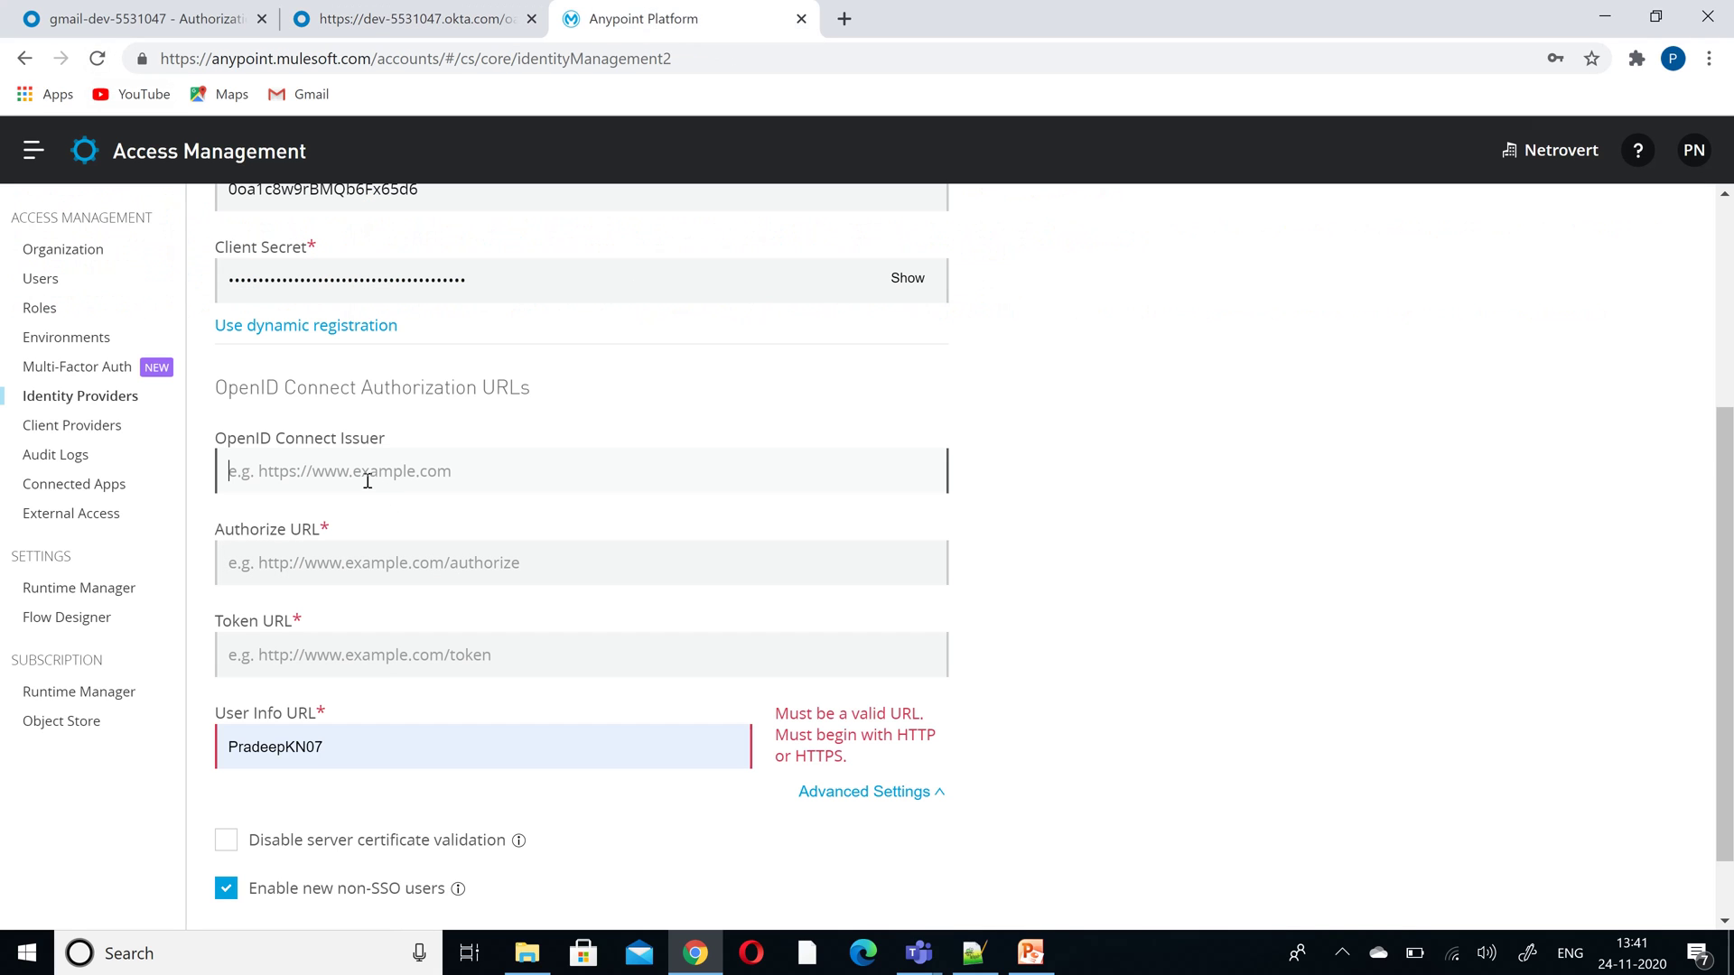
key(ctrl+v)
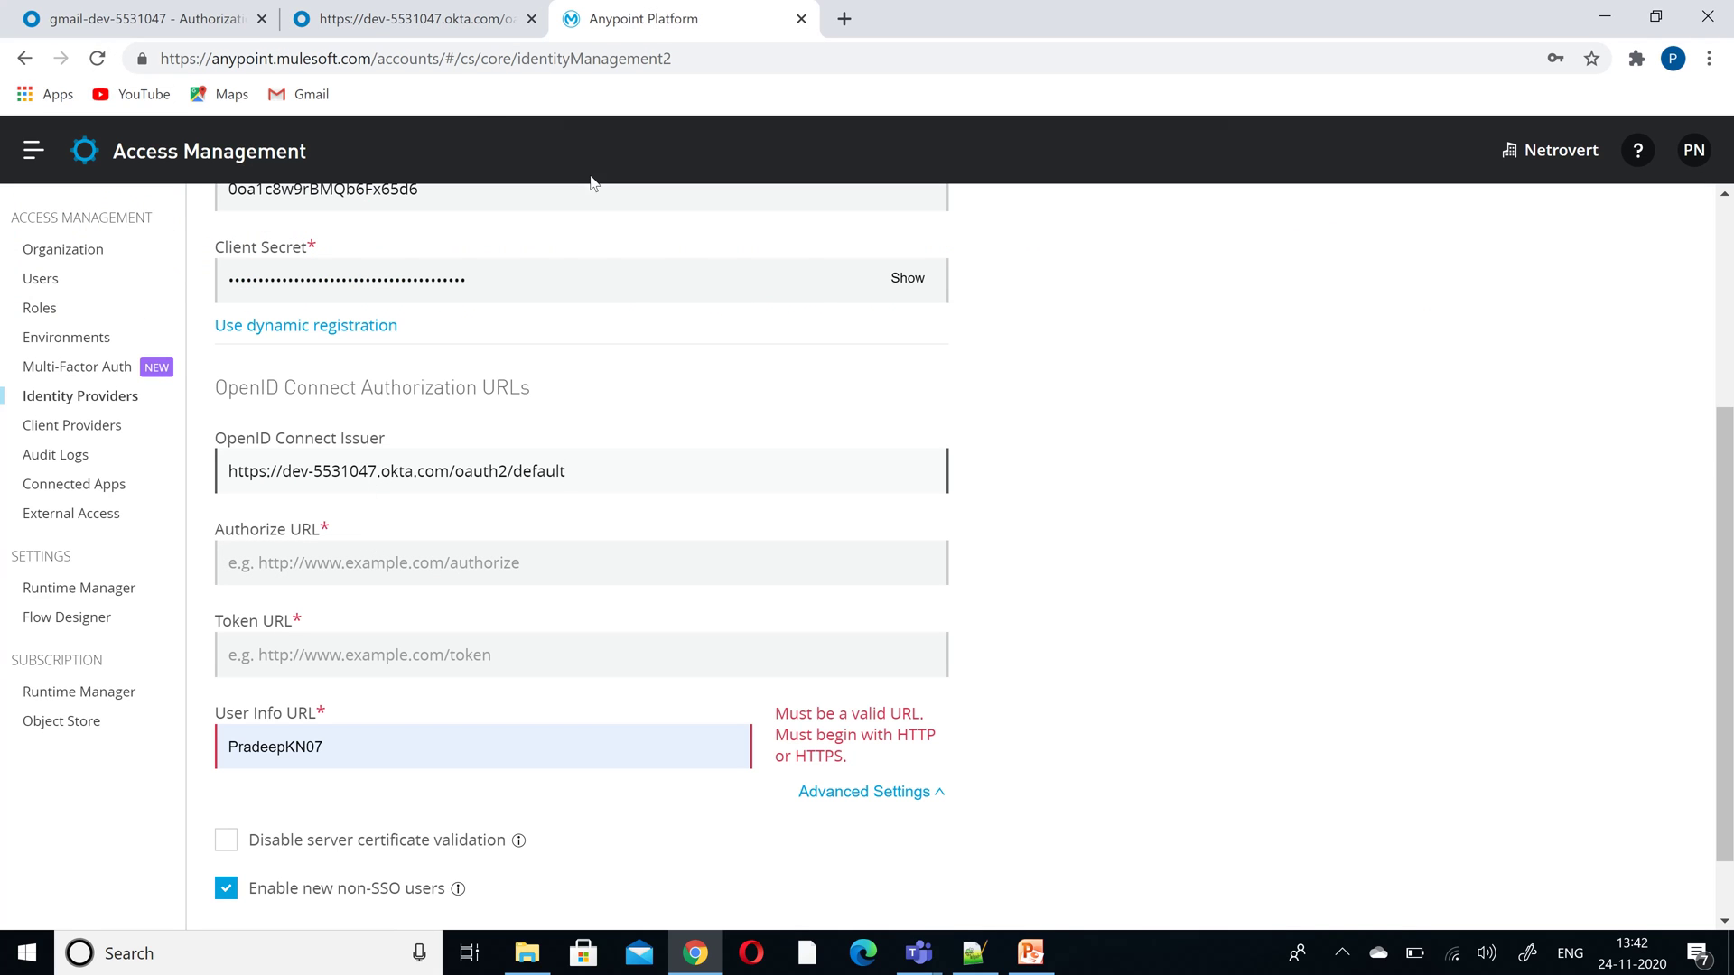
click(391, 23)
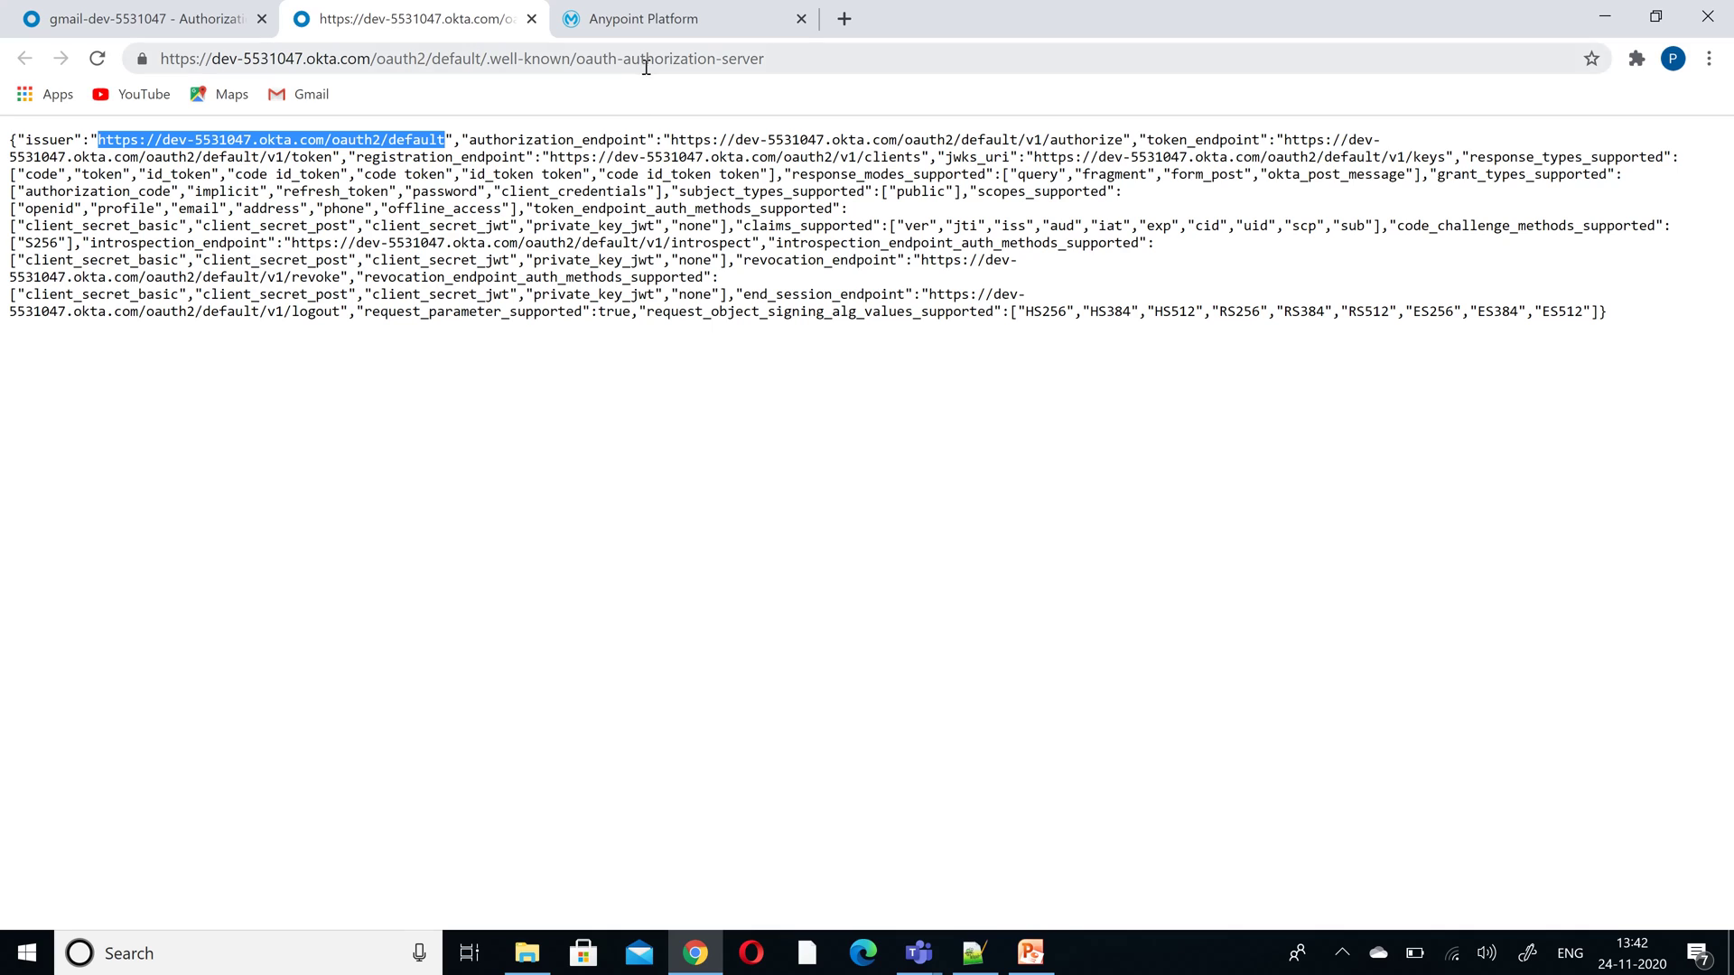
drag(669, 141, 1125, 140)
key(ctrl+c)
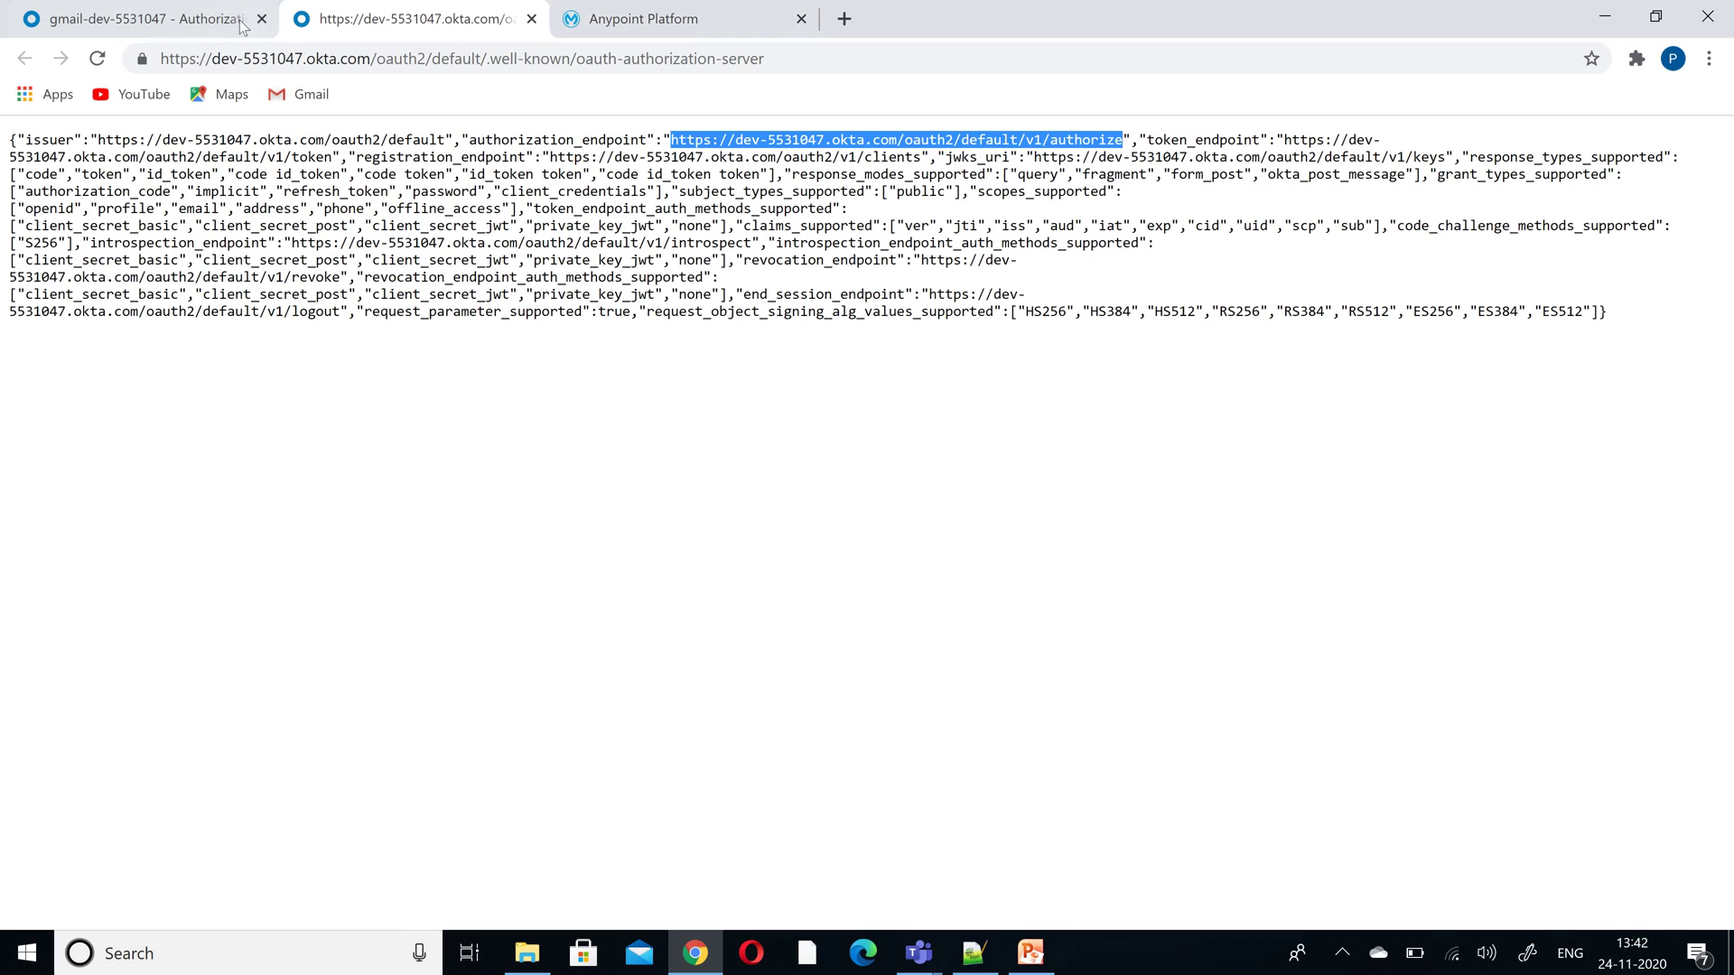
- Fill Authorize URL with the Okta /v1/authorize endpoint and Token URL with /v1/token
click(637, 18)
click(520, 554)
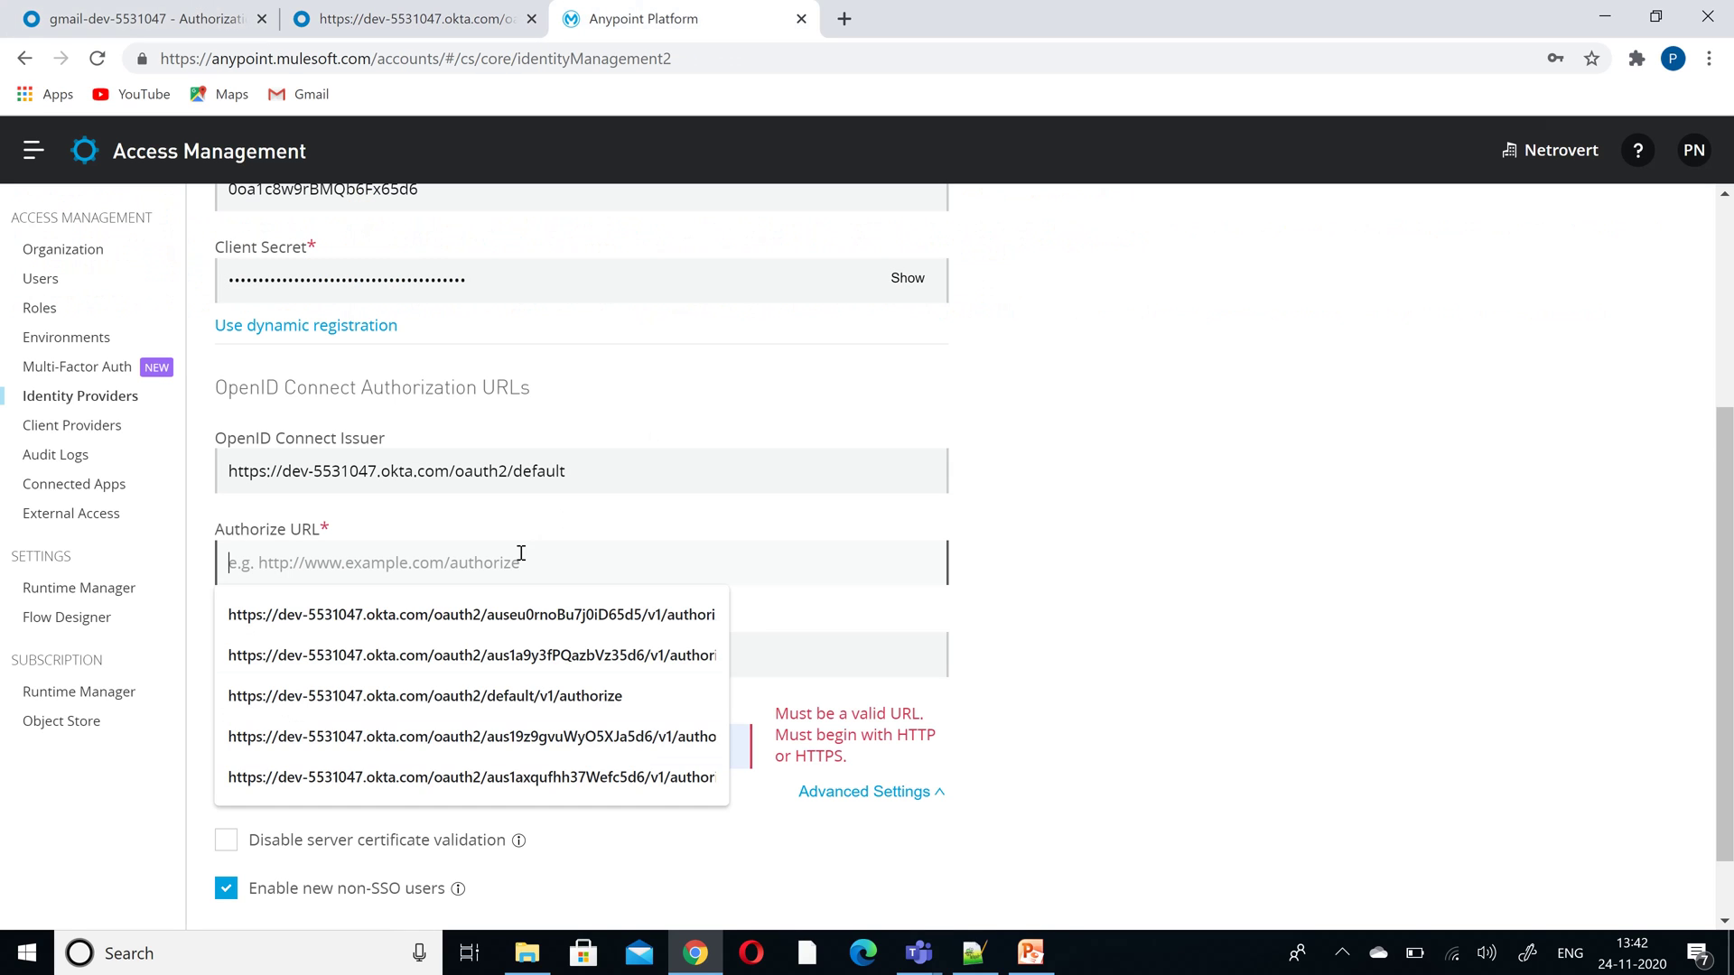
key(ctrl+v)
click(462, 652)
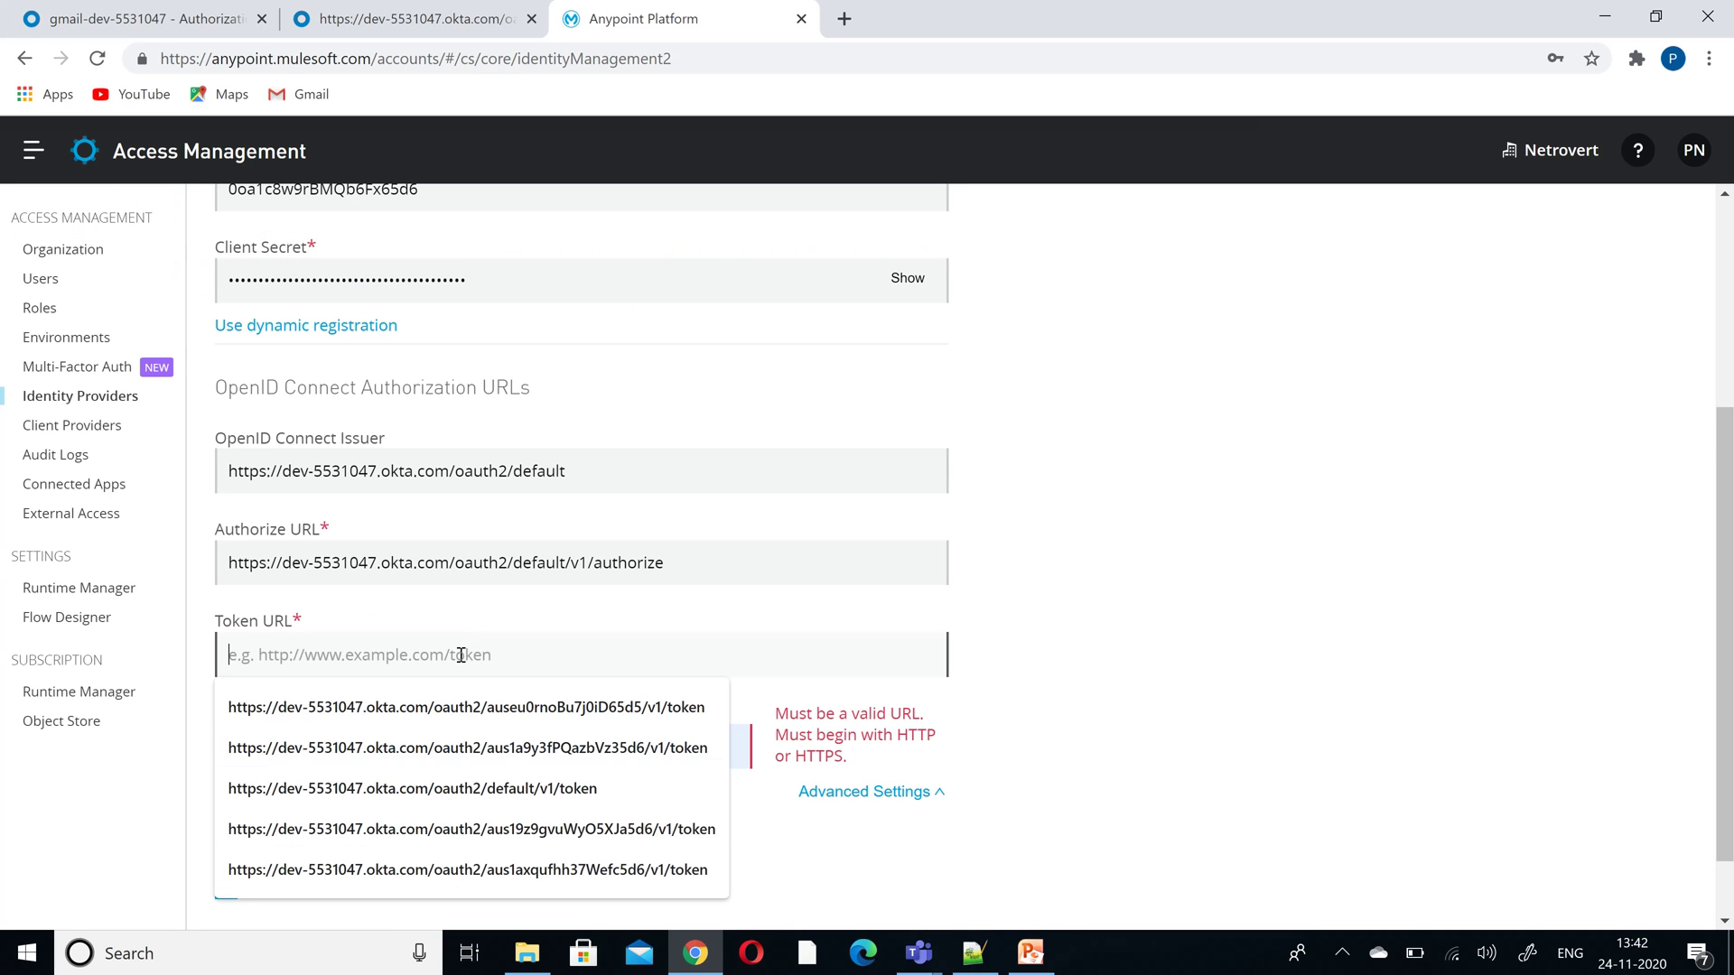
key(ctrl+v)
key(BackSpace)
key(BackSpace)
key(BackSpace)
key(BackSpace)
key(BackSpace)
key(BackSpace)
key(BackSpace)
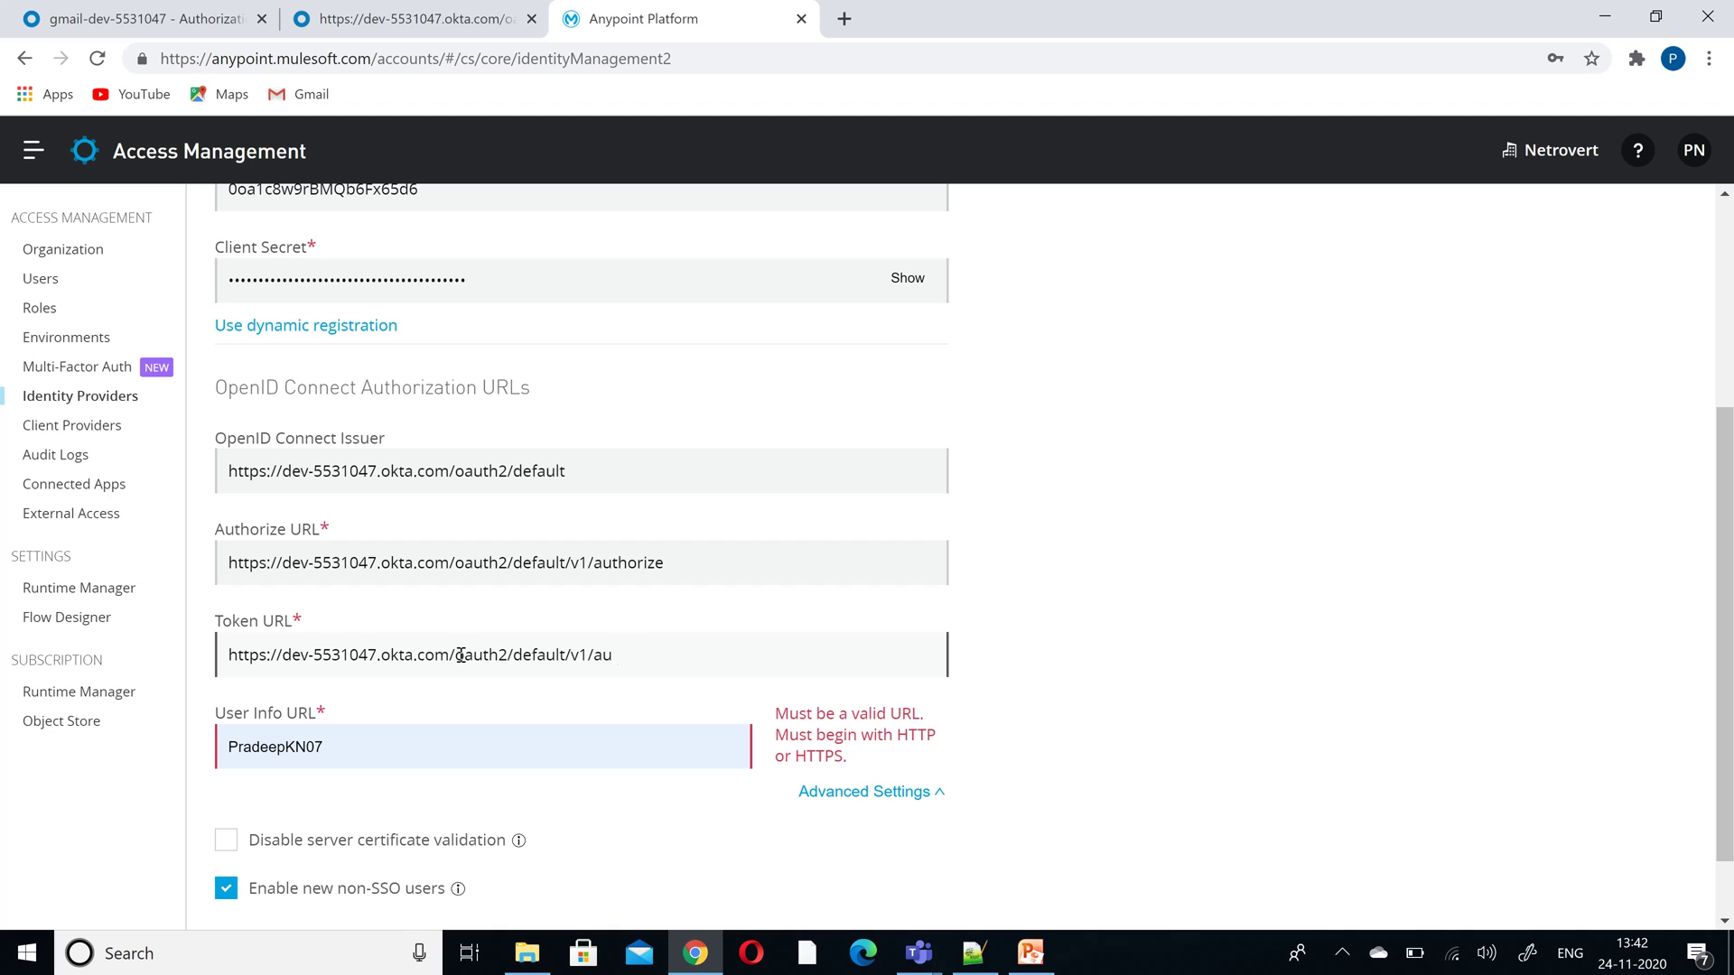
key(BackSpace)
text(to)
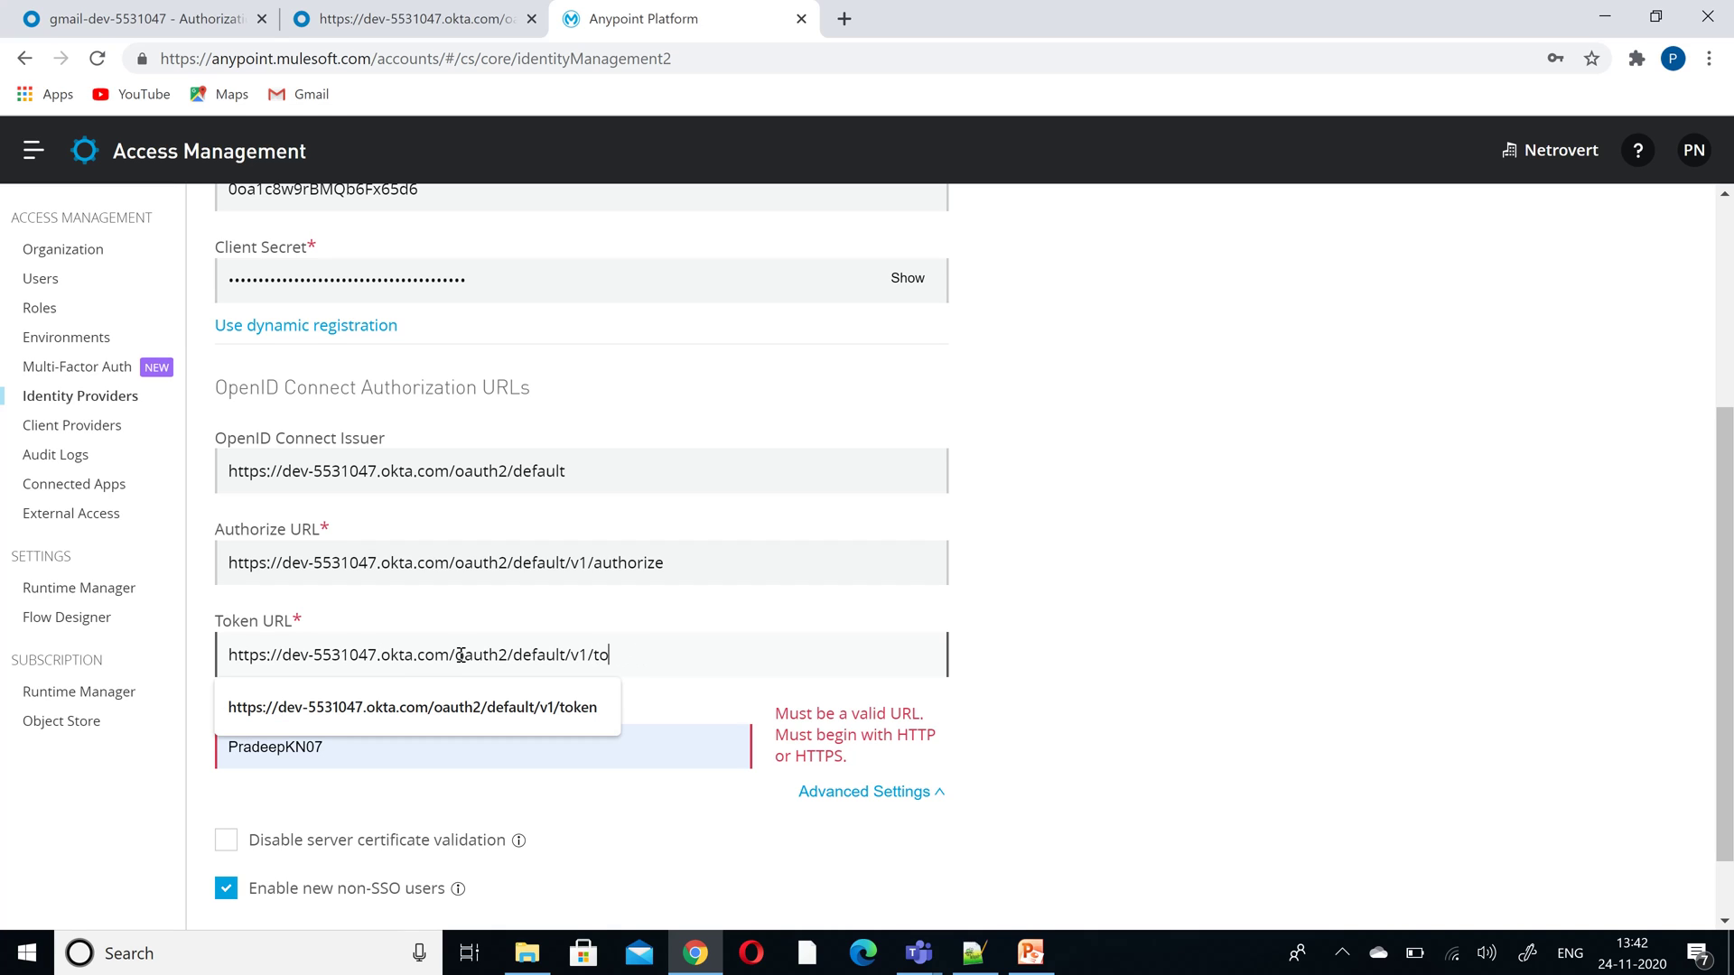
text(ken)
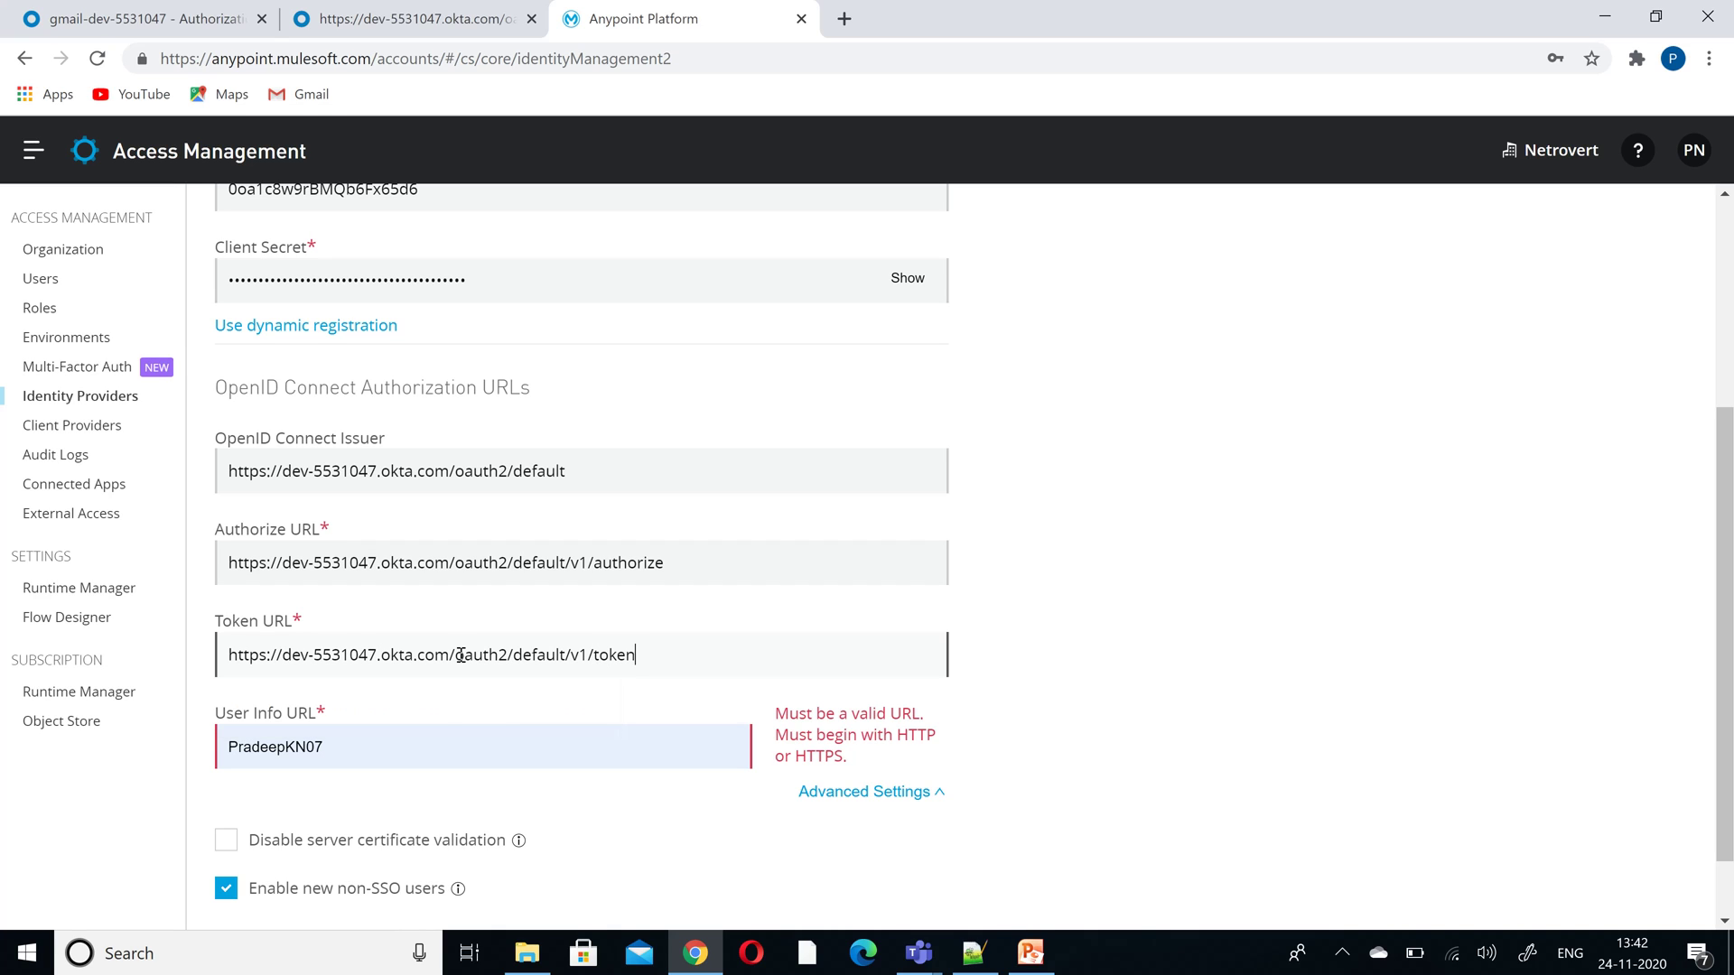
- Set User Info URL to the Okta /v1/userinfo endpoint
click(434, 740)
key(ctrl+v)
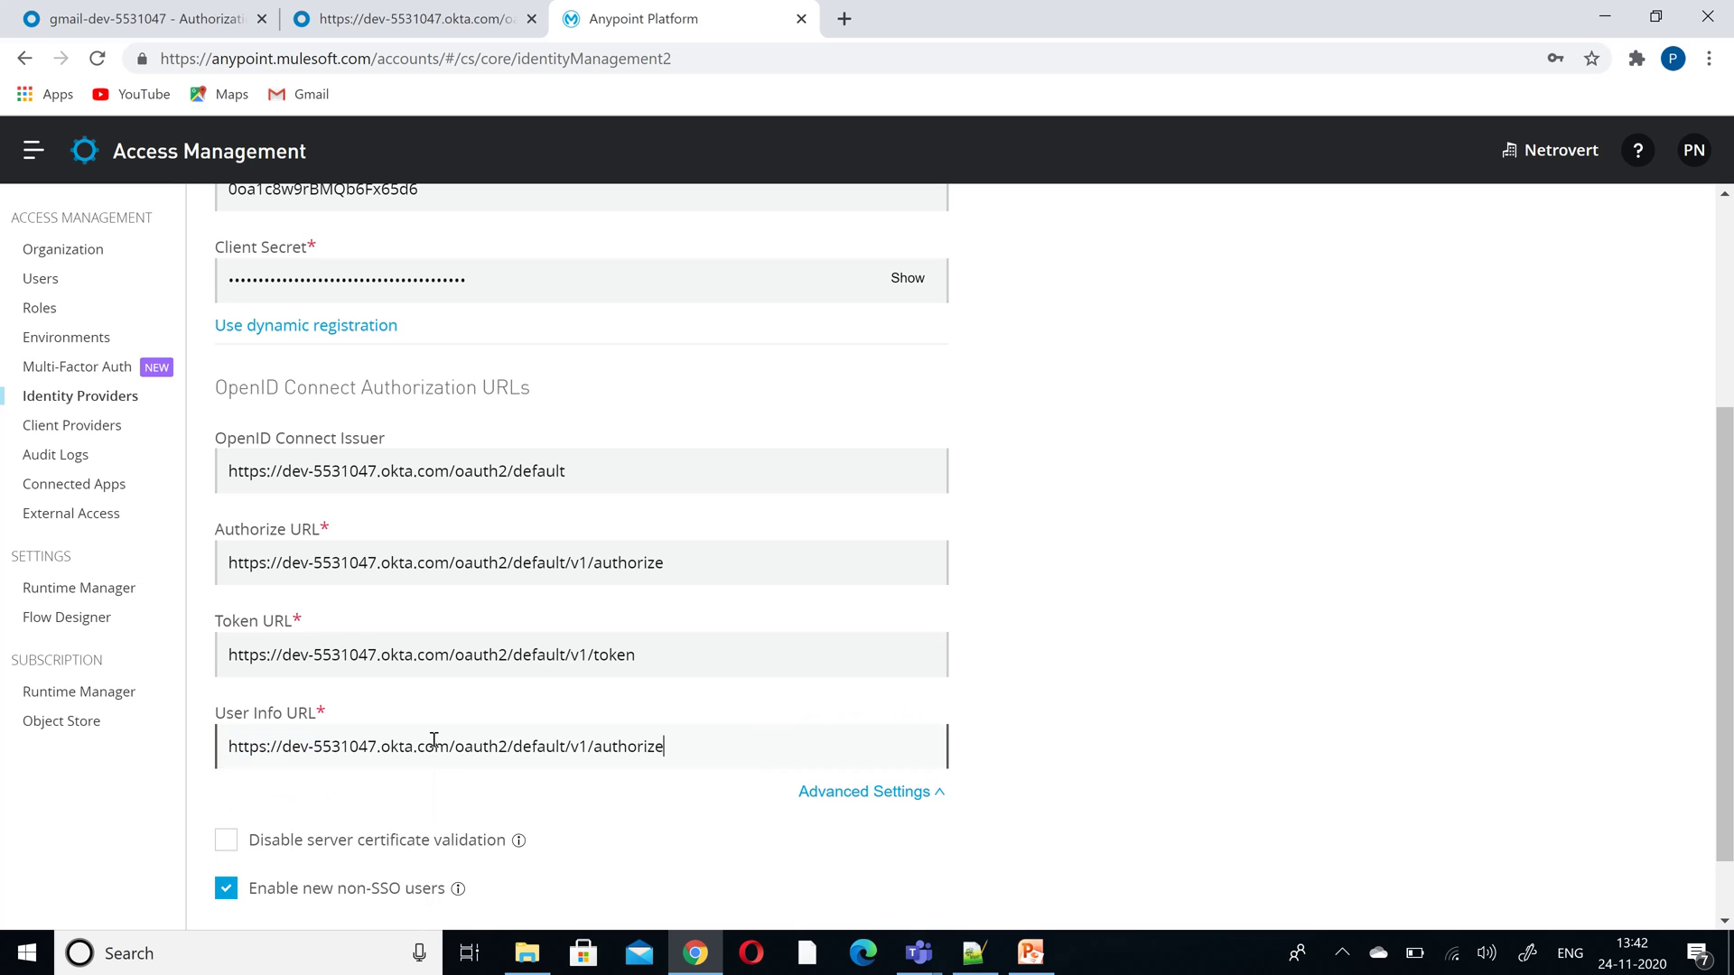
key(BackSpace)
key(BackSpace)
key(BackSpace)
key(BackSpace)
key(BackSpace)
key(BackSpace)
key(BackSpace)
key(BackSpace)
key(BackSpace)
text(u)
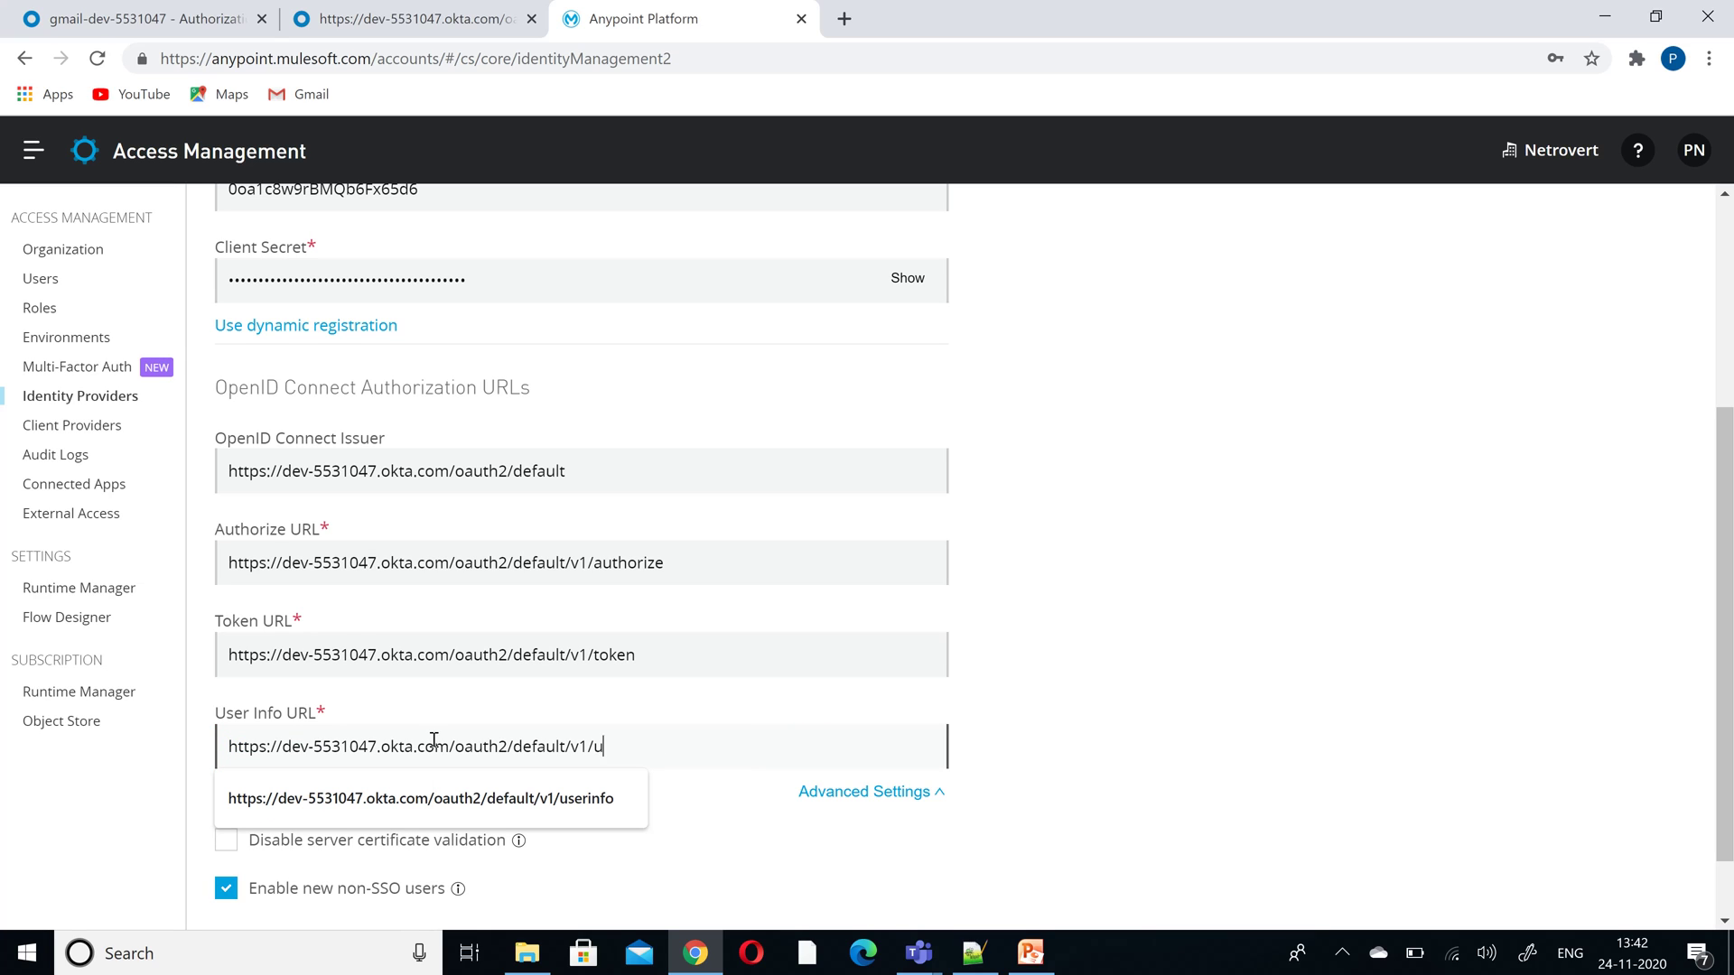
text(serinfo)
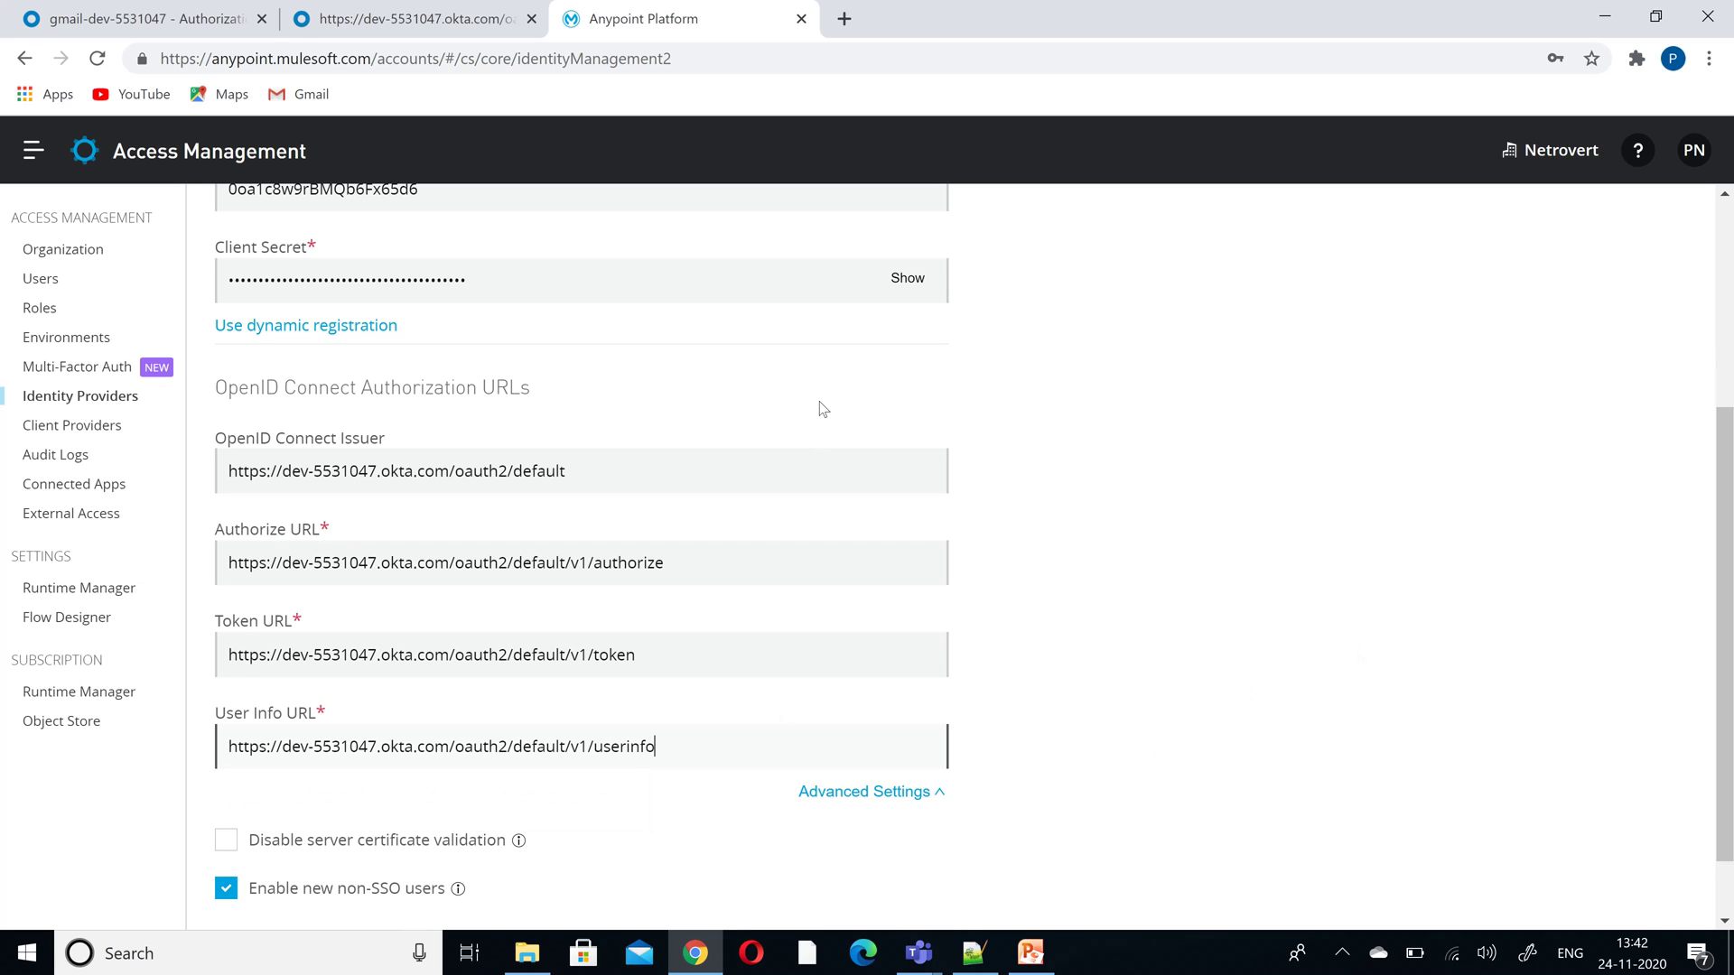
- Check the Okta authorization server settings, then create the OpenID Connect identity provider
click(409, 25)
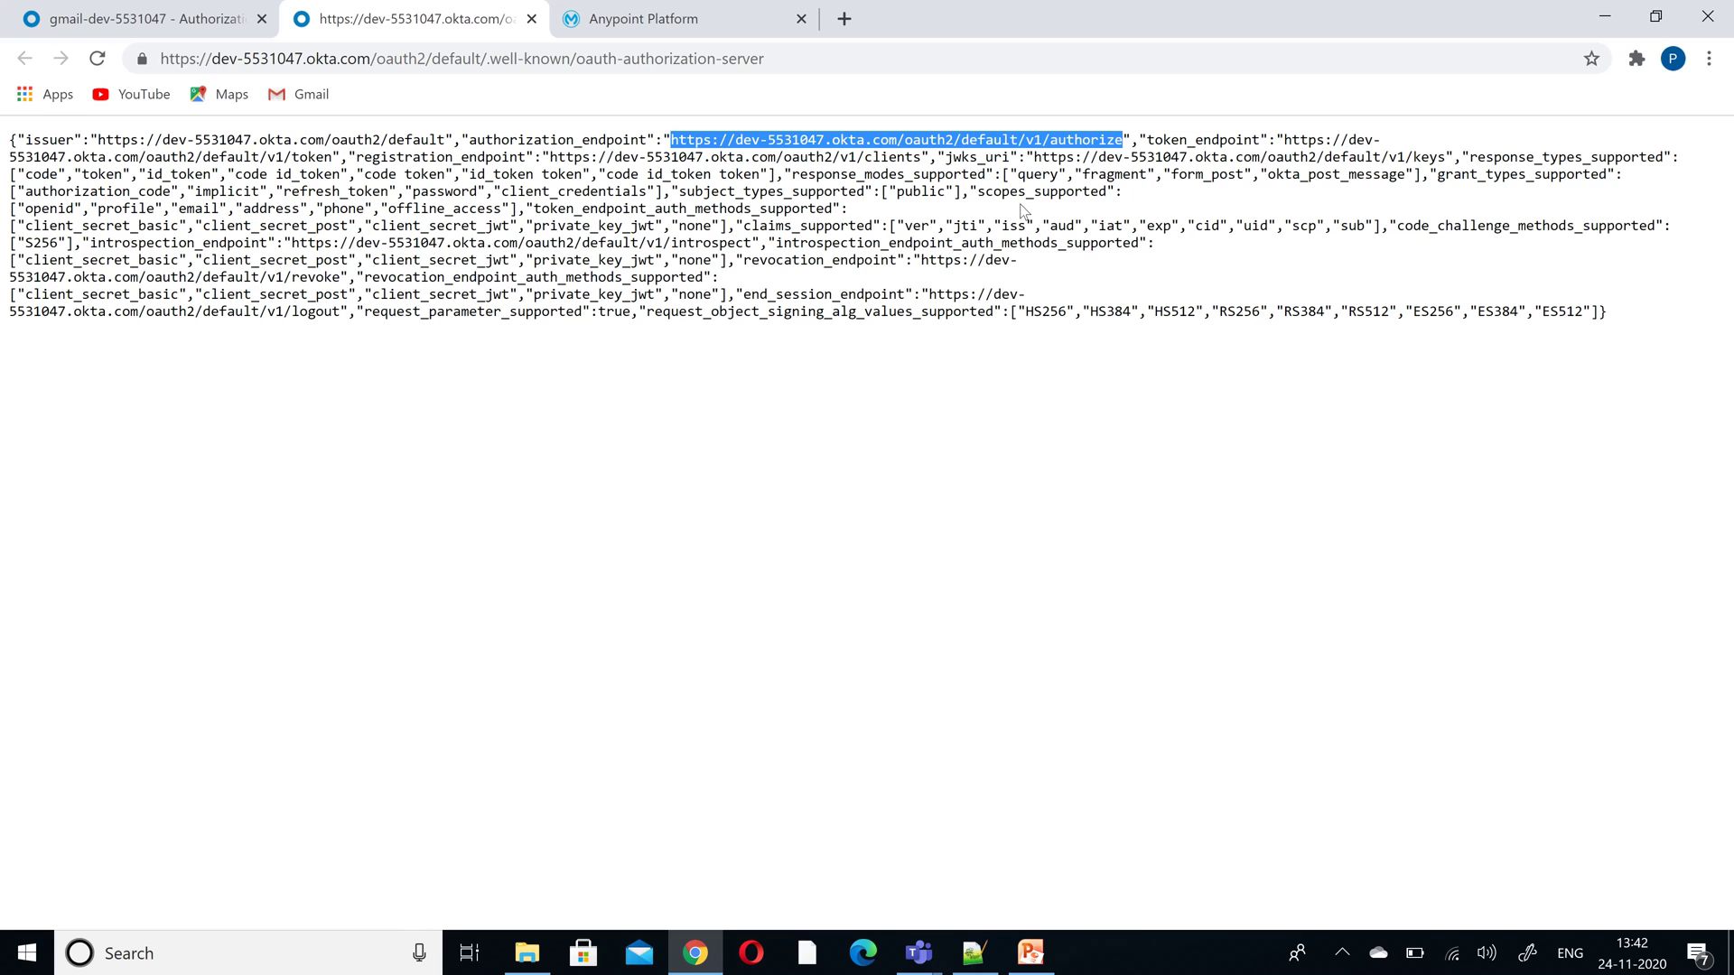
click(117, 25)
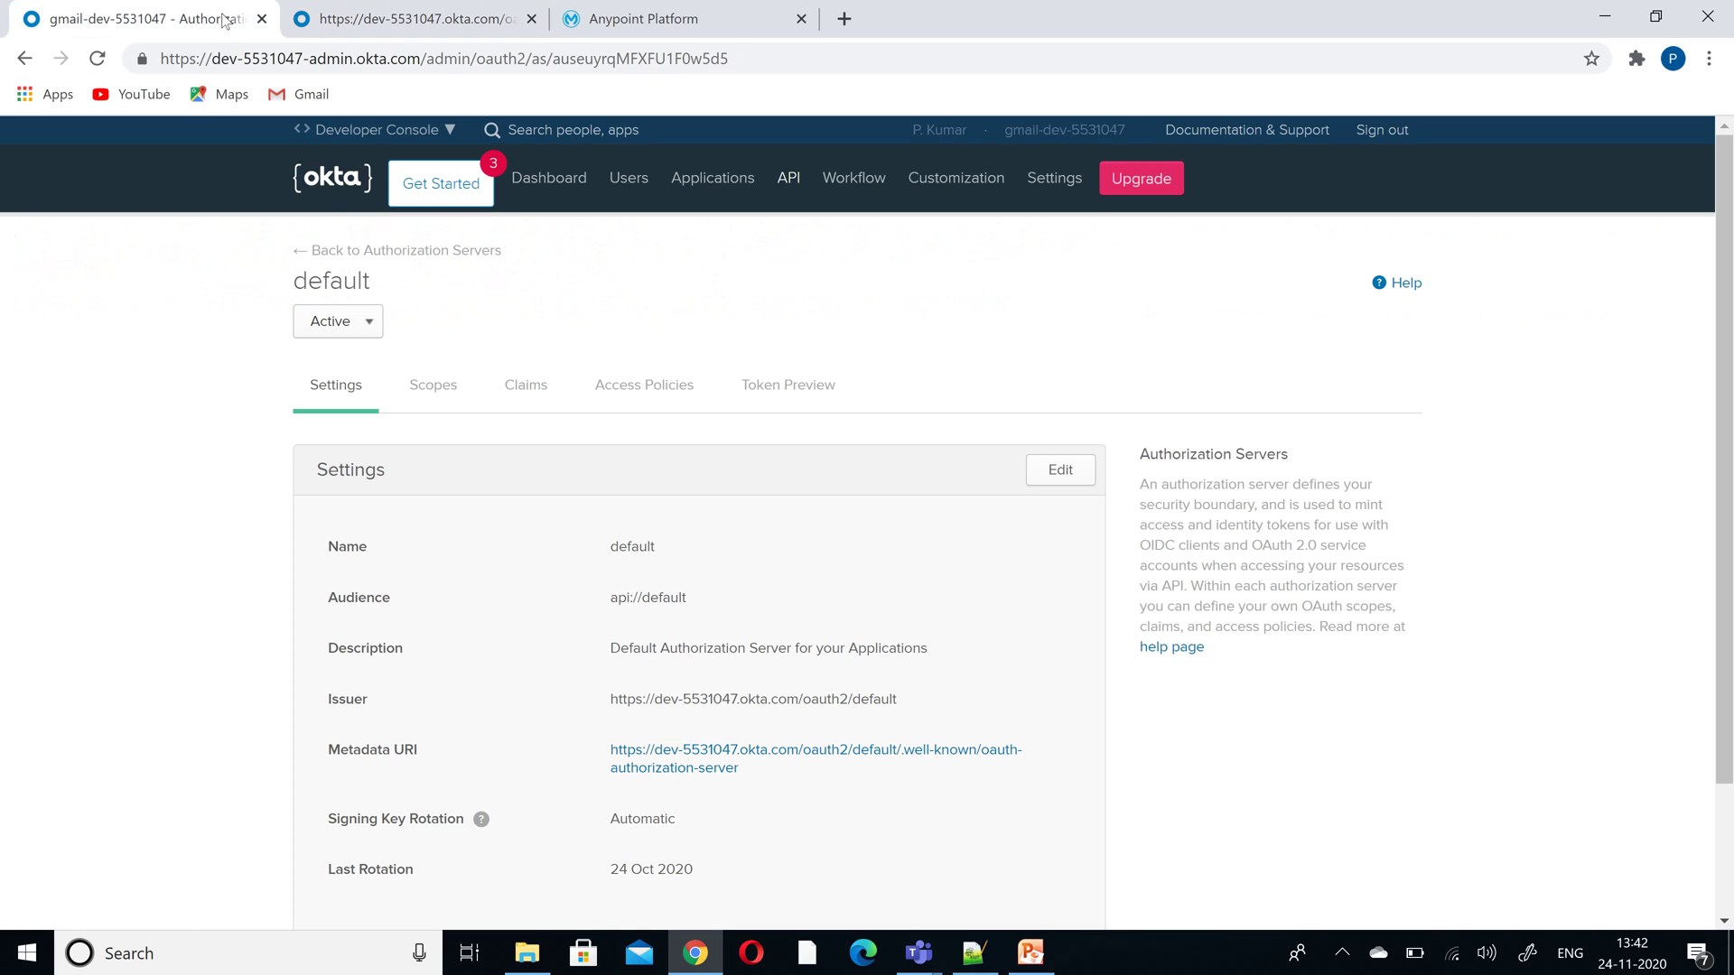
click(690, 20)
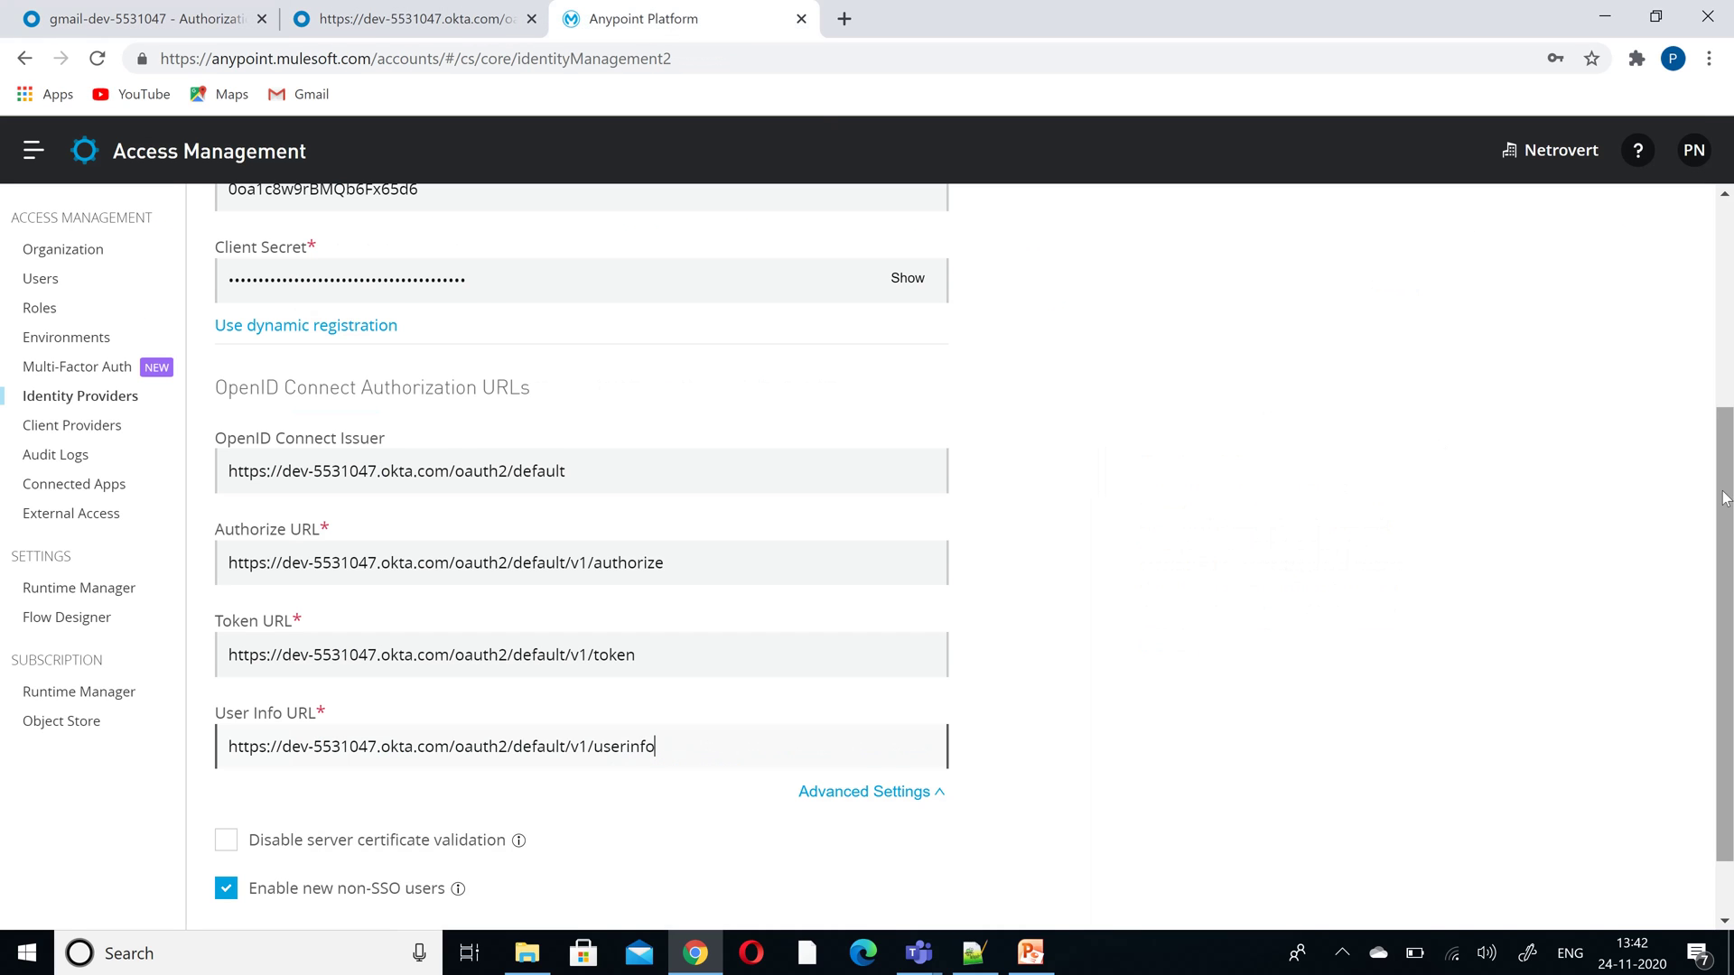
drag(1722, 498, 1723, 549)
click(926, 890)
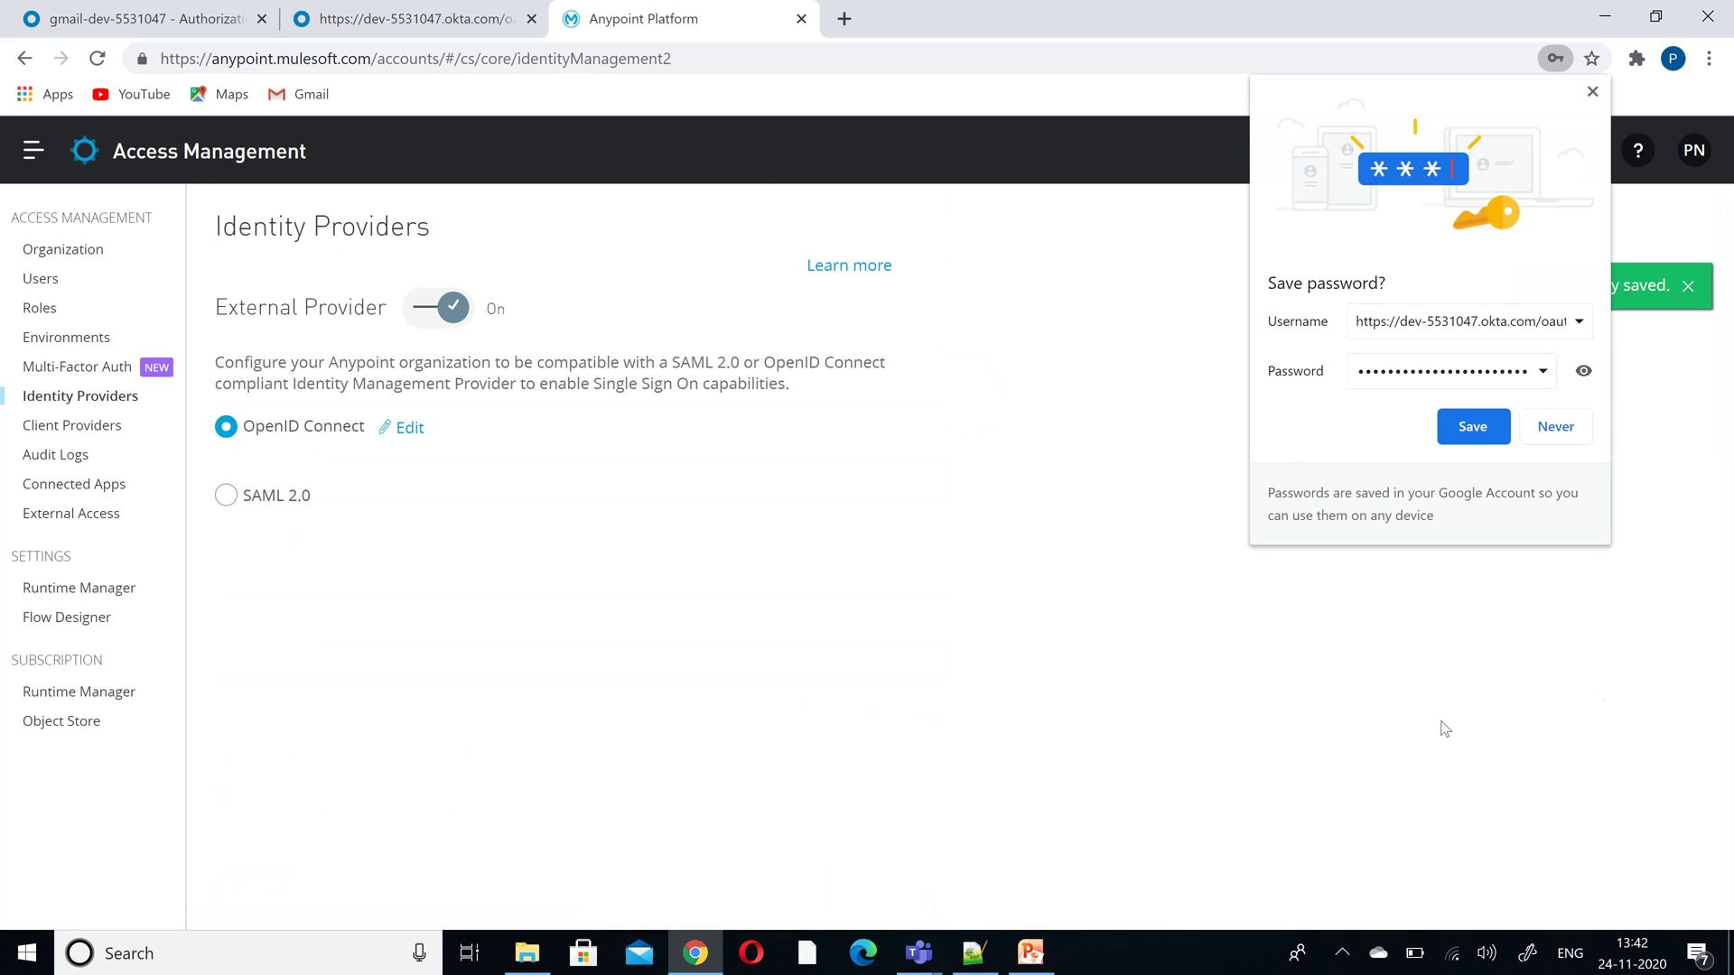
- Decline Chrome's offer to save the password
click(1573, 433)
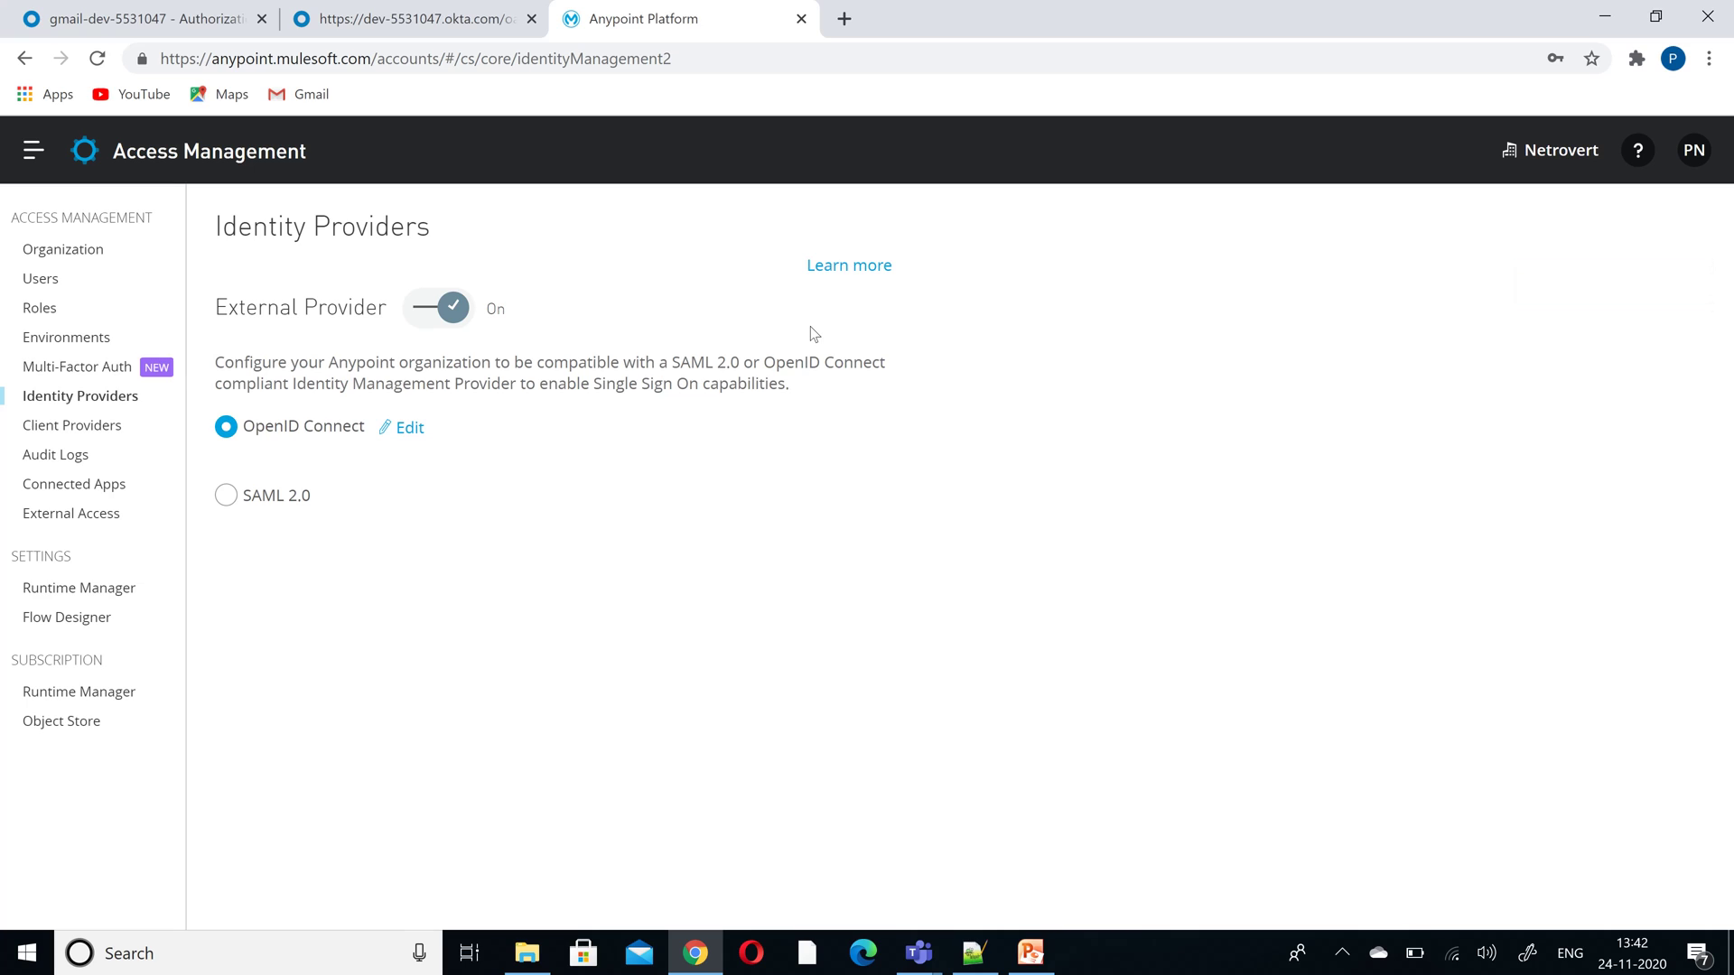
- Sign out of Anypoint Platform and open the organization's single sign-on login address
click(1695, 159)
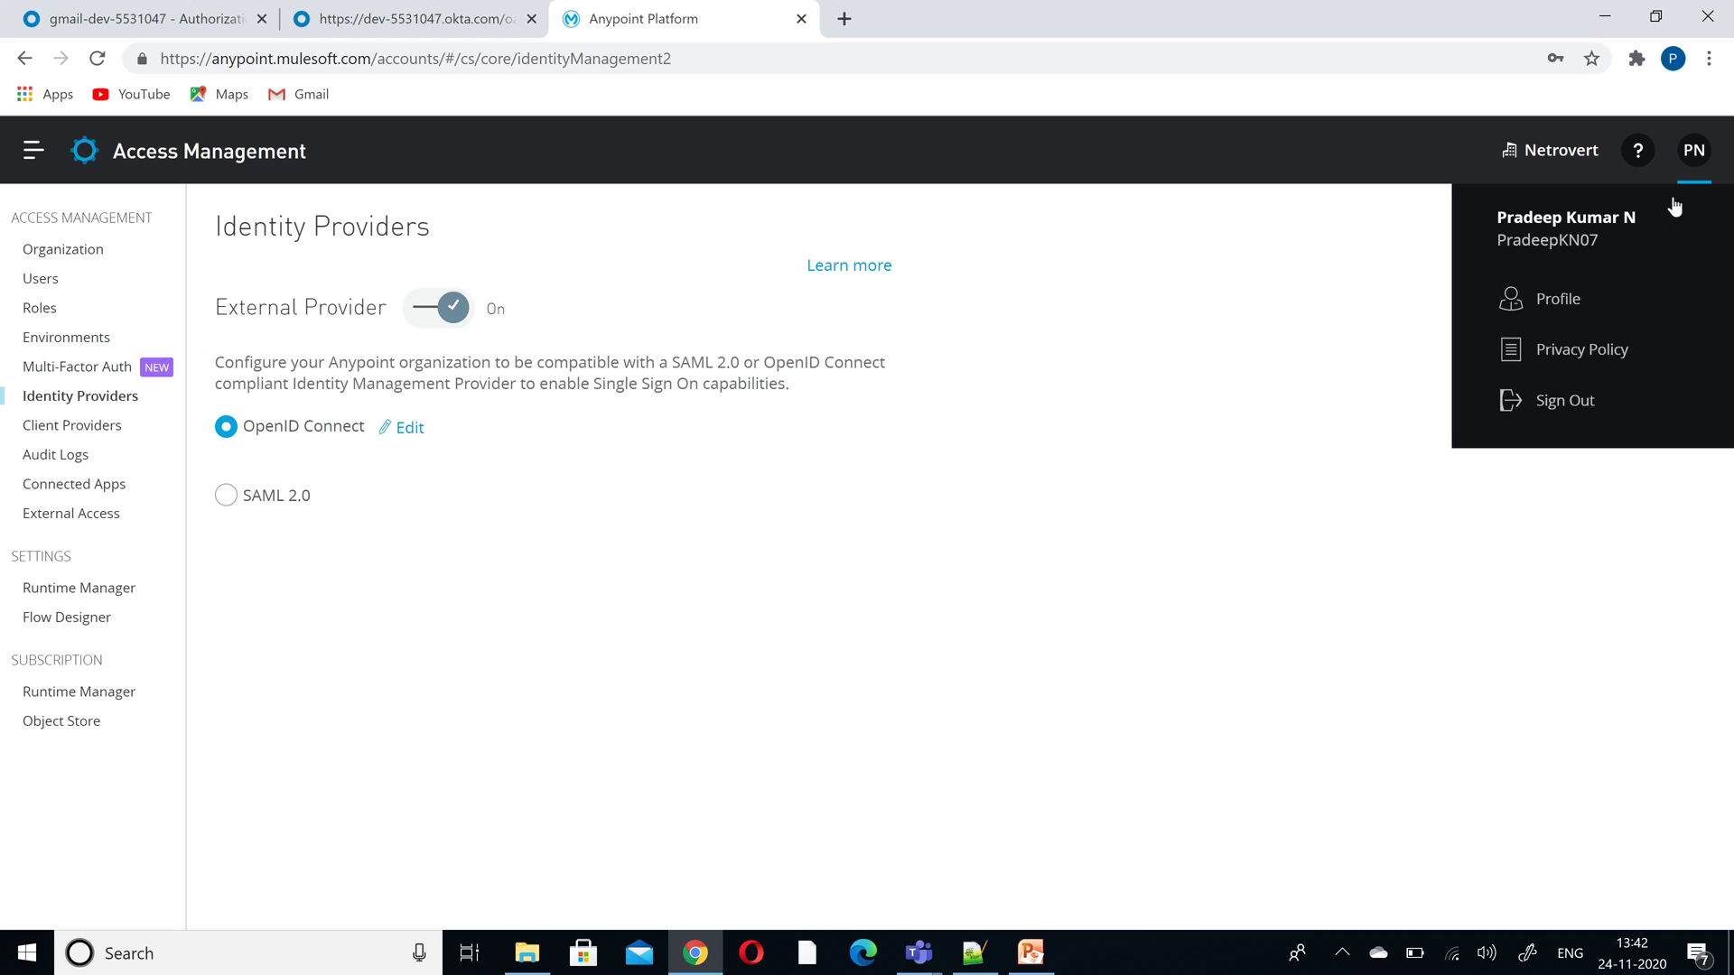
click(1571, 402)
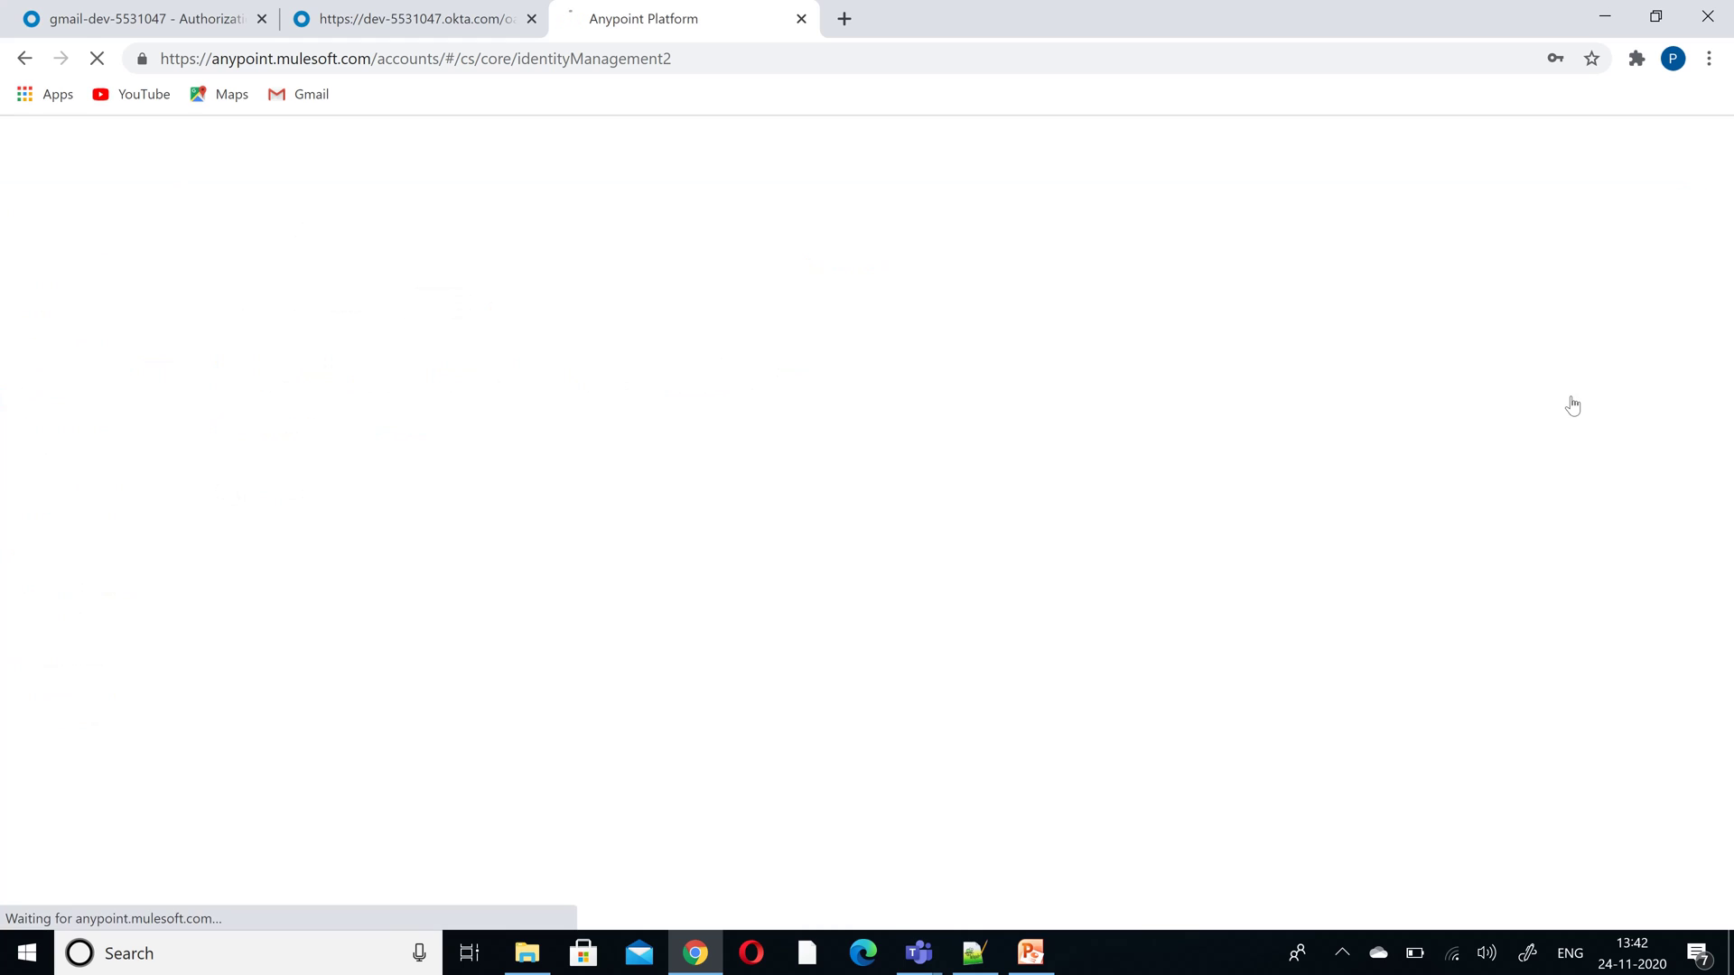
click(709, 60)
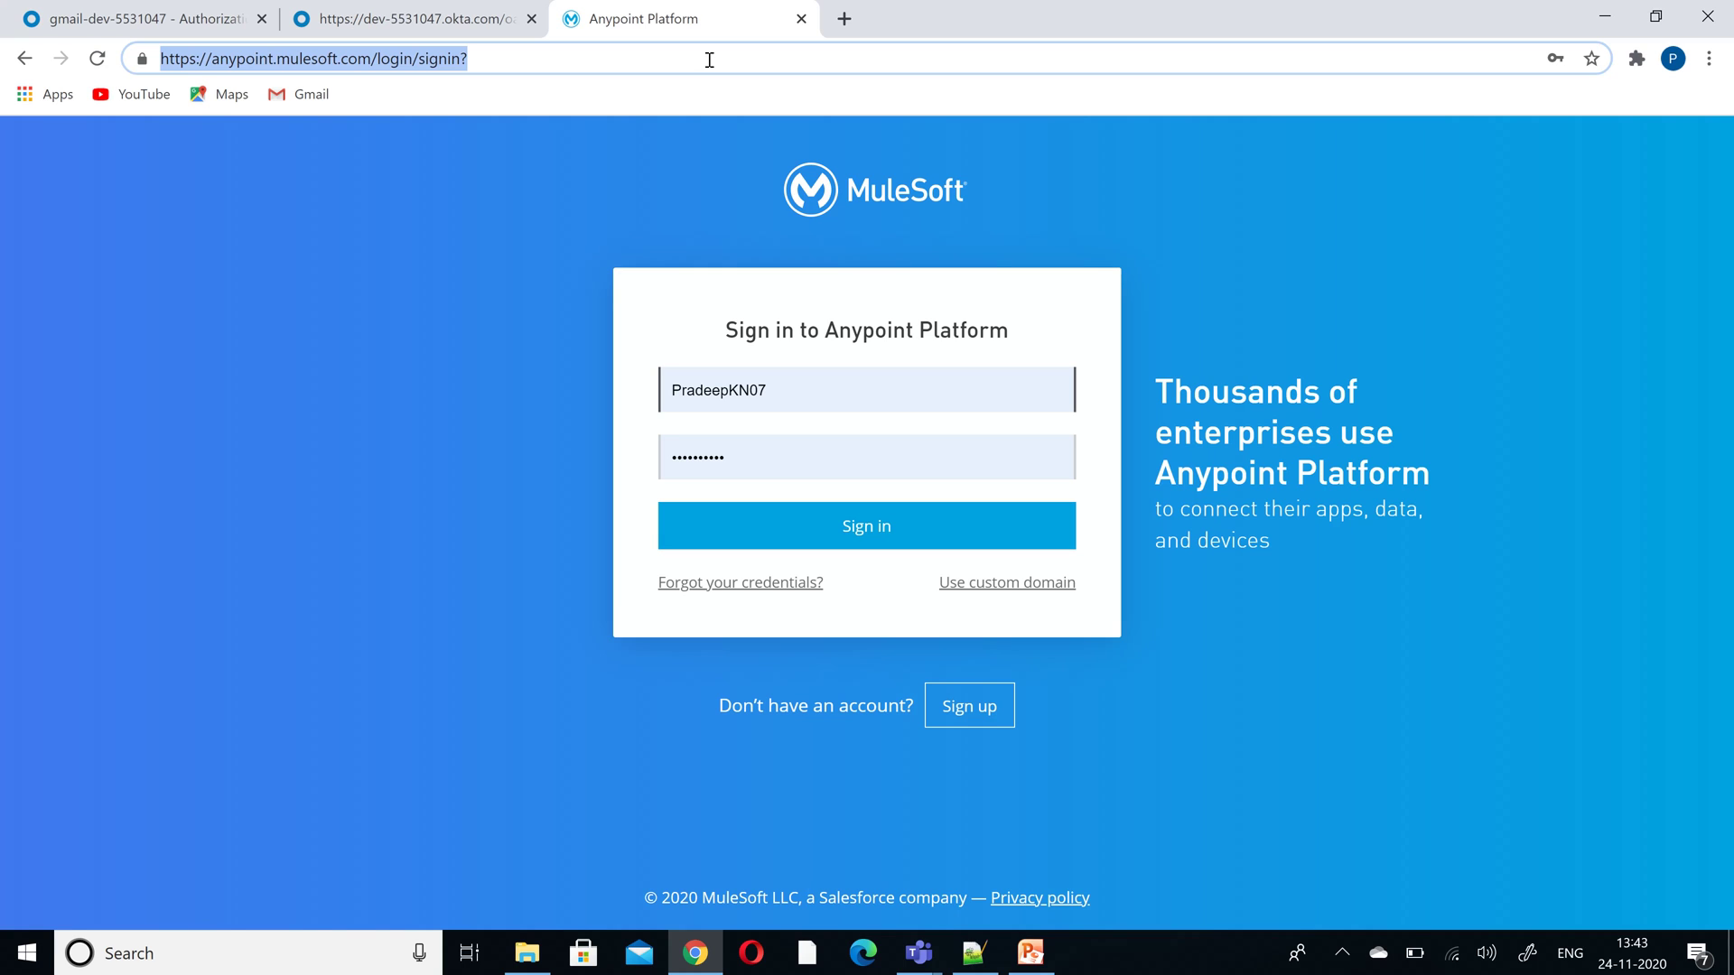
text(anypoint.mulesoft.com)
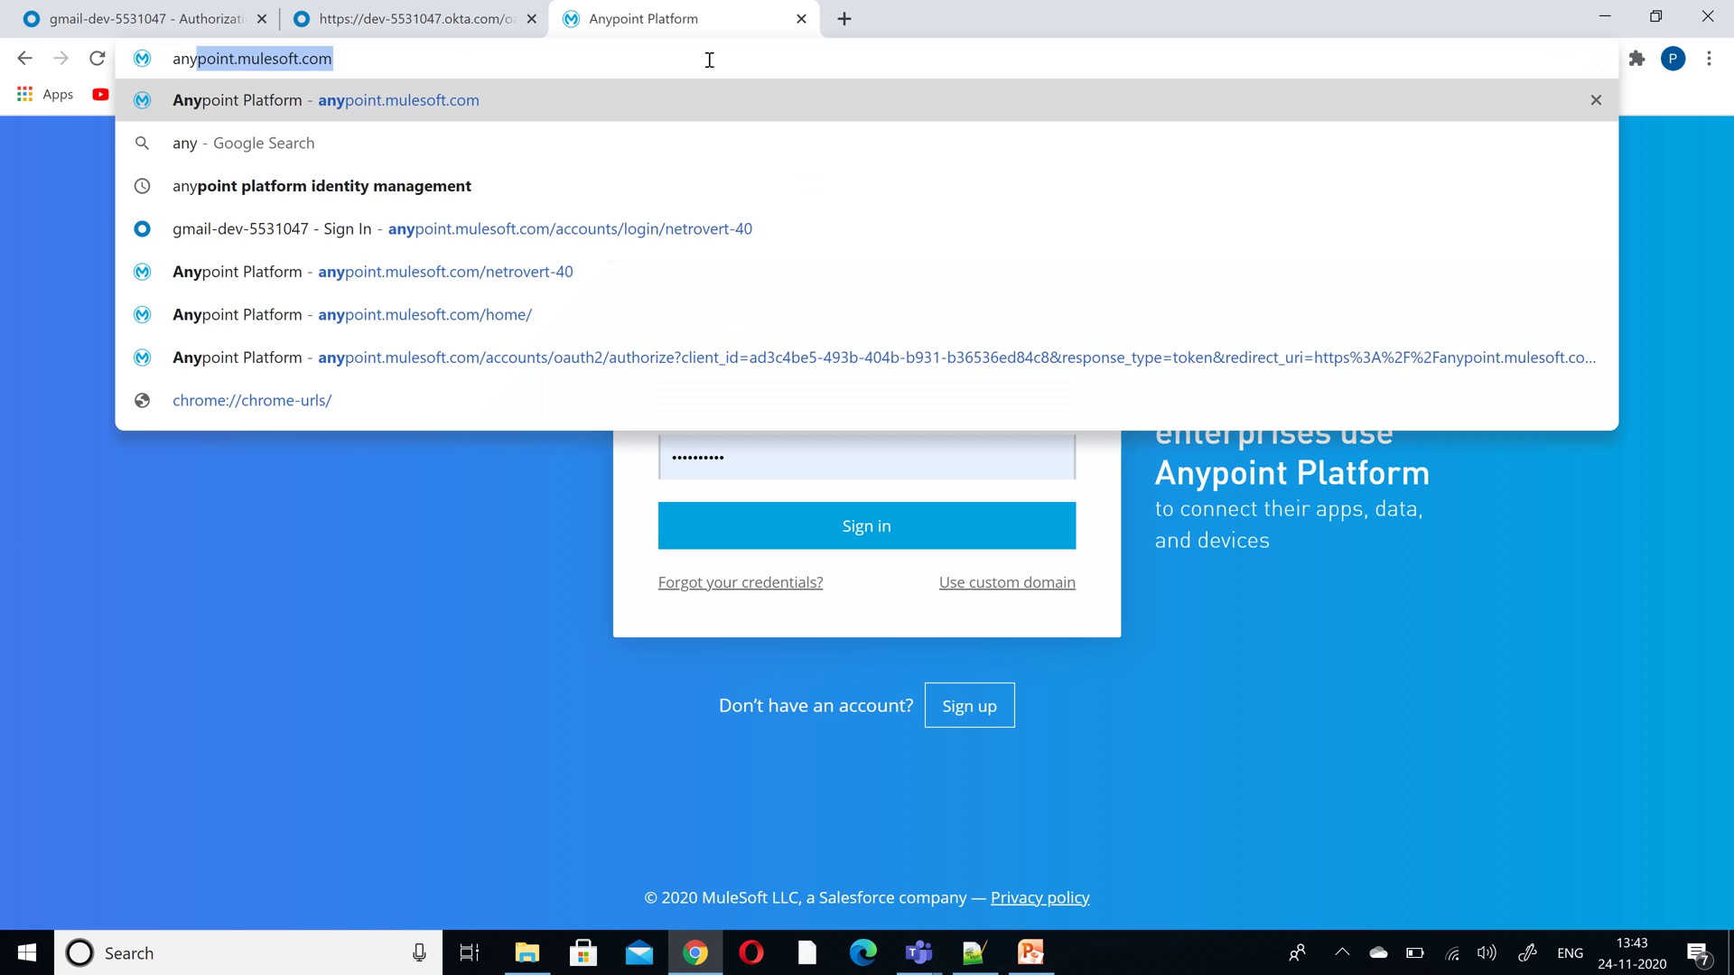
click(714, 271)
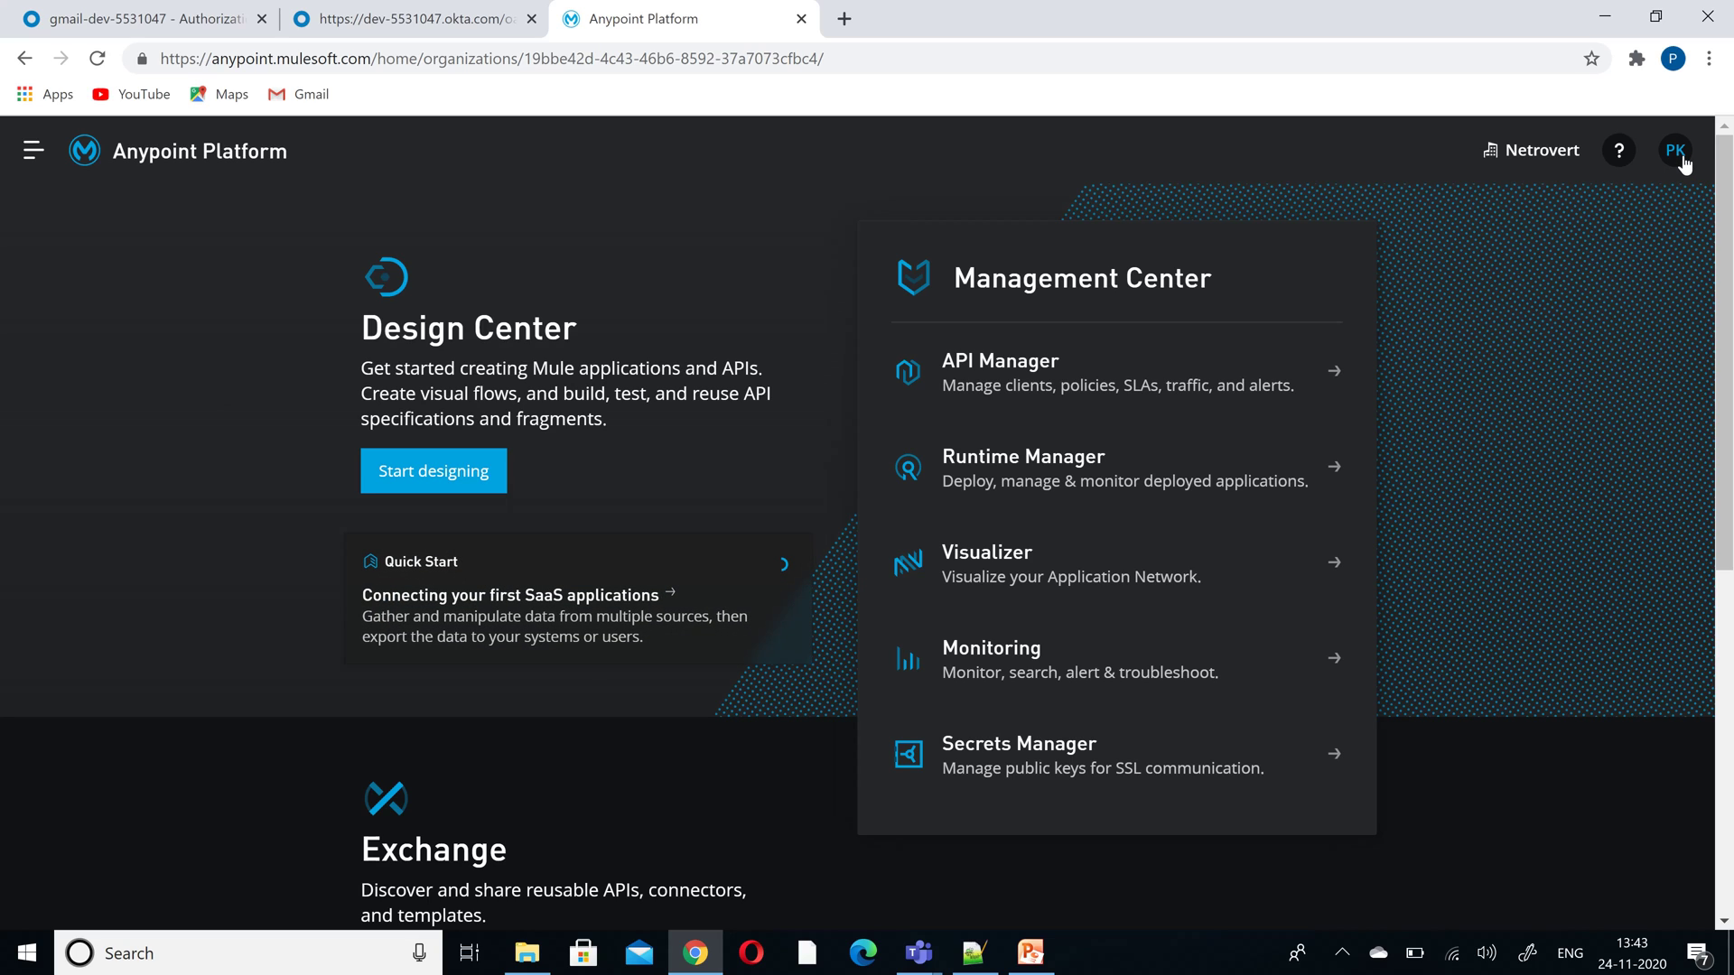
- Sign the single sign-on user out and close the Anypoint Platform tab
click(1682, 159)
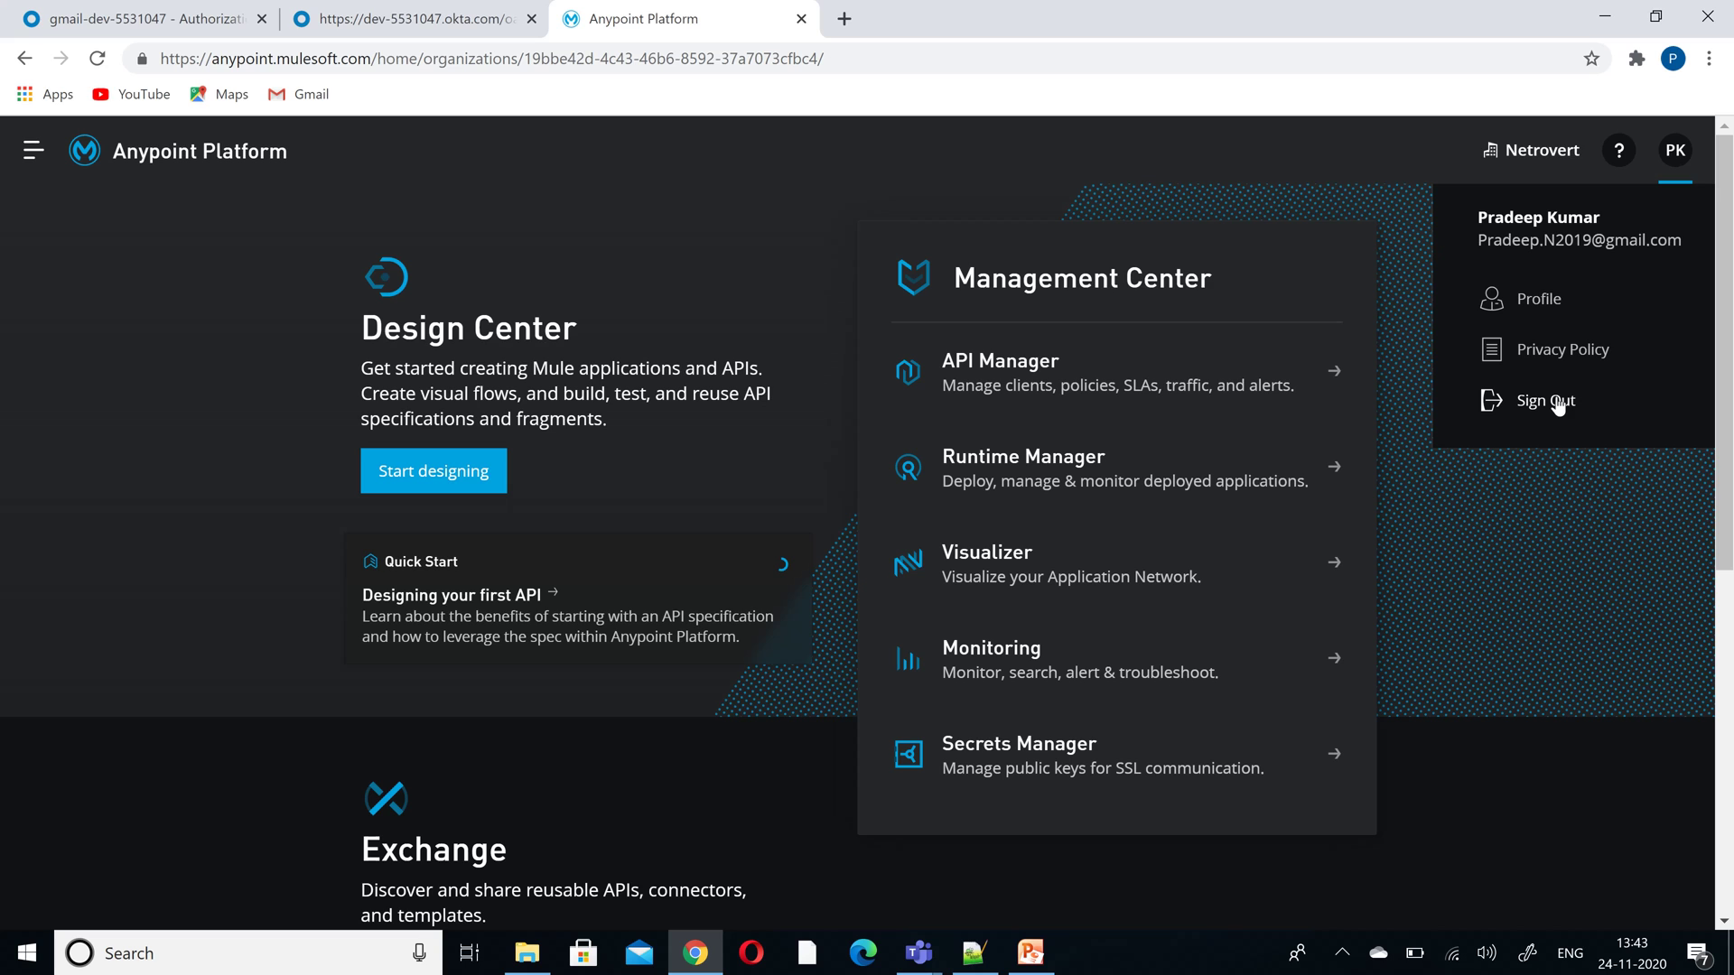
click(1555, 403)
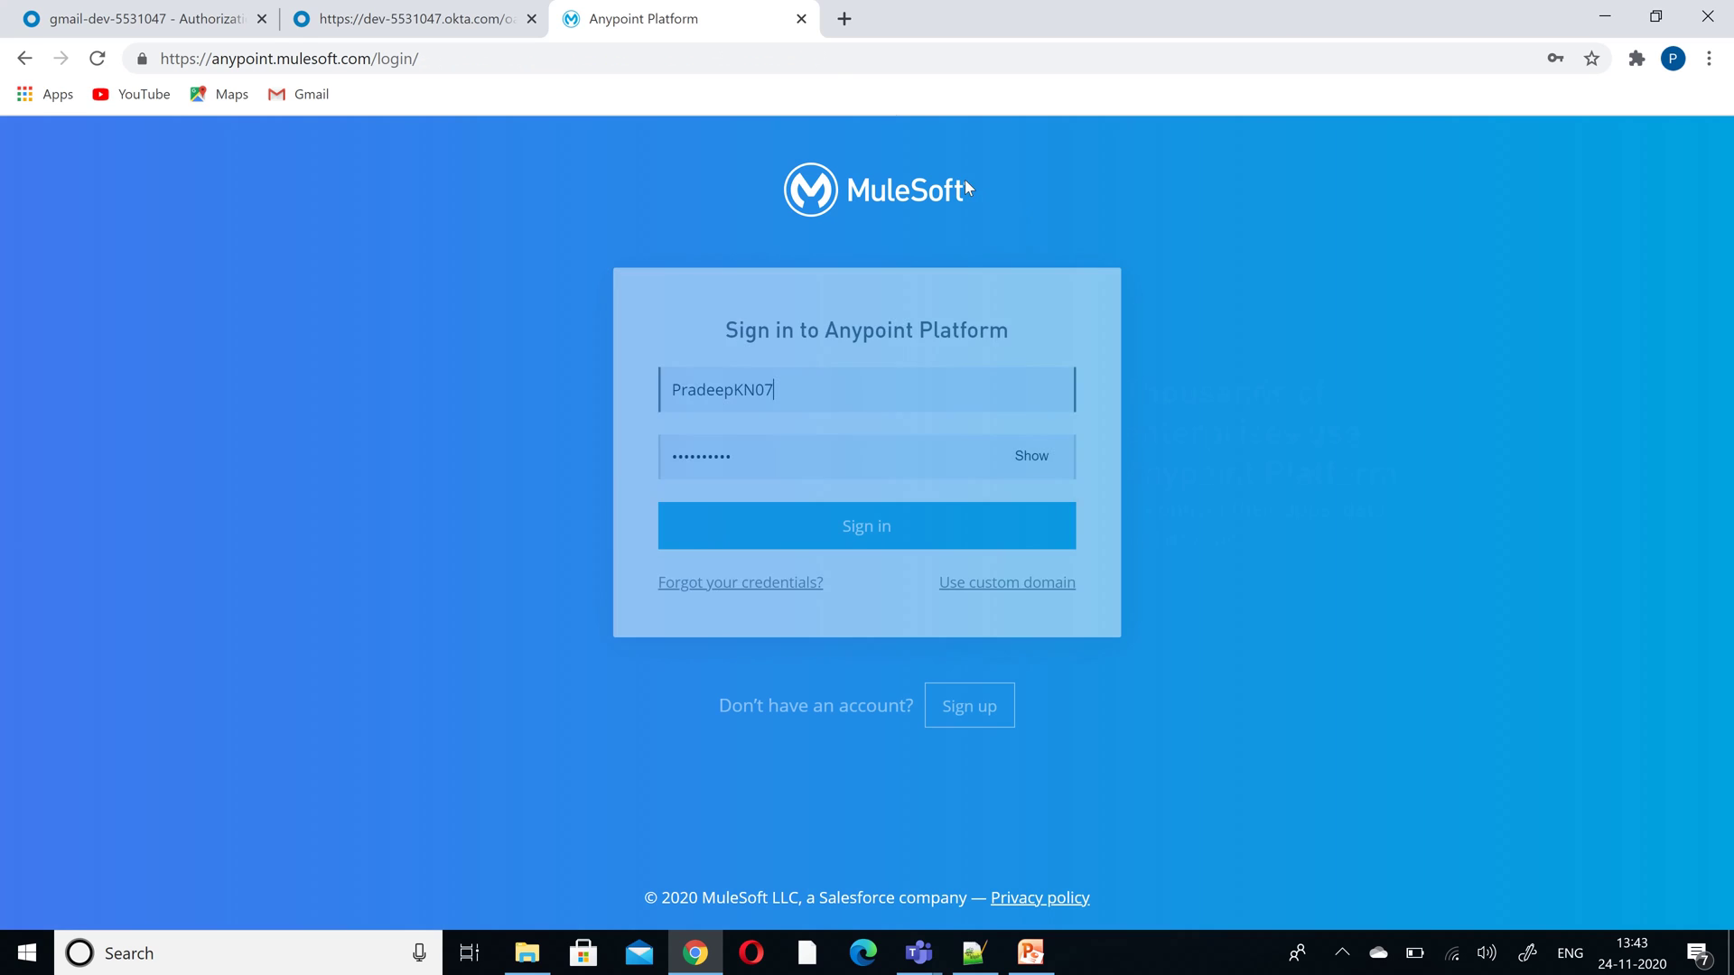
click(800, 20)
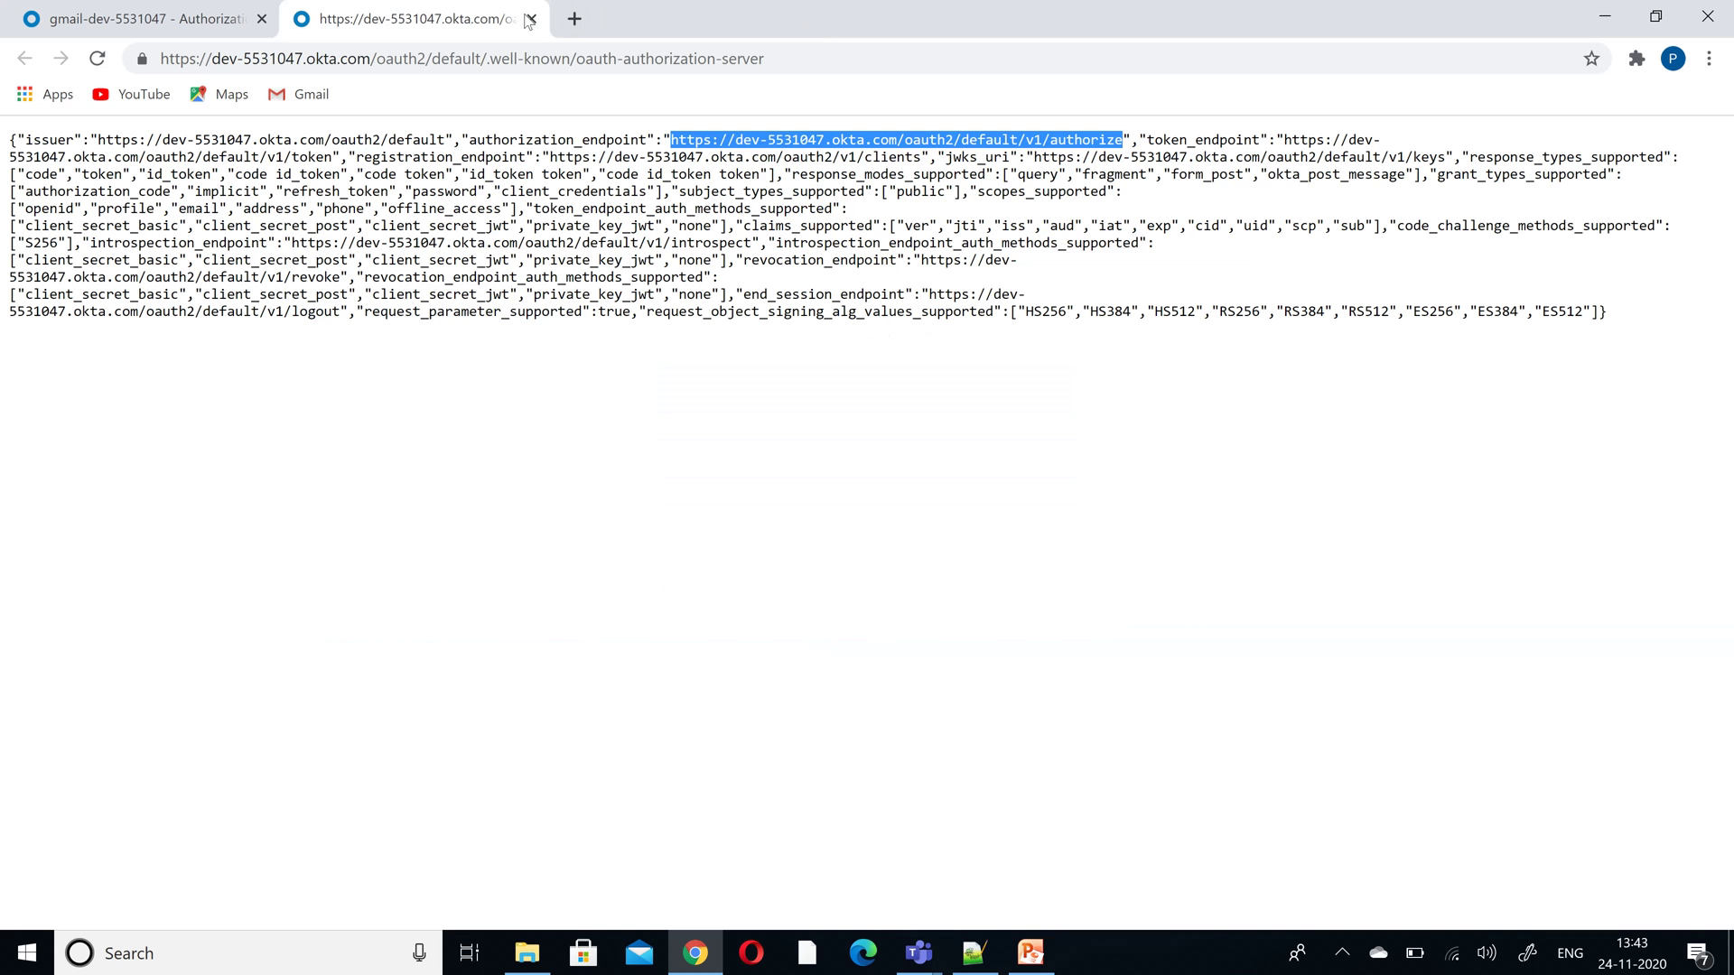
- Close the Okta metadata JSON tab and sign out of the Okta admin console
click(531, 19)
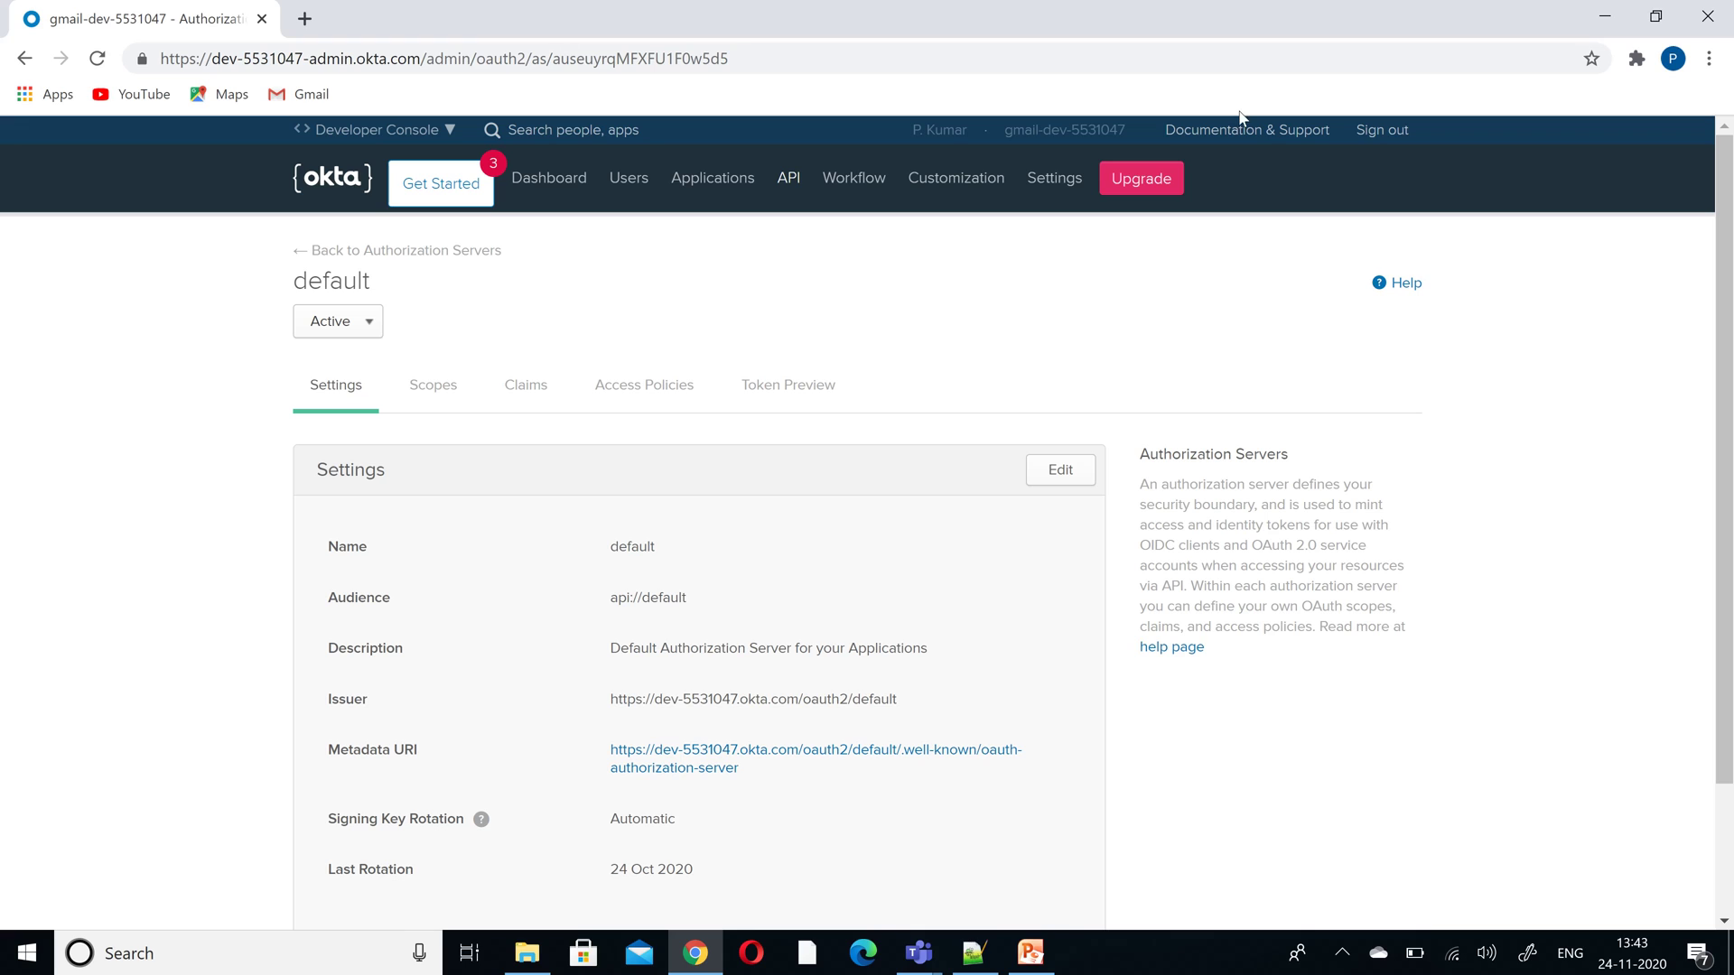
click(1365, 129)
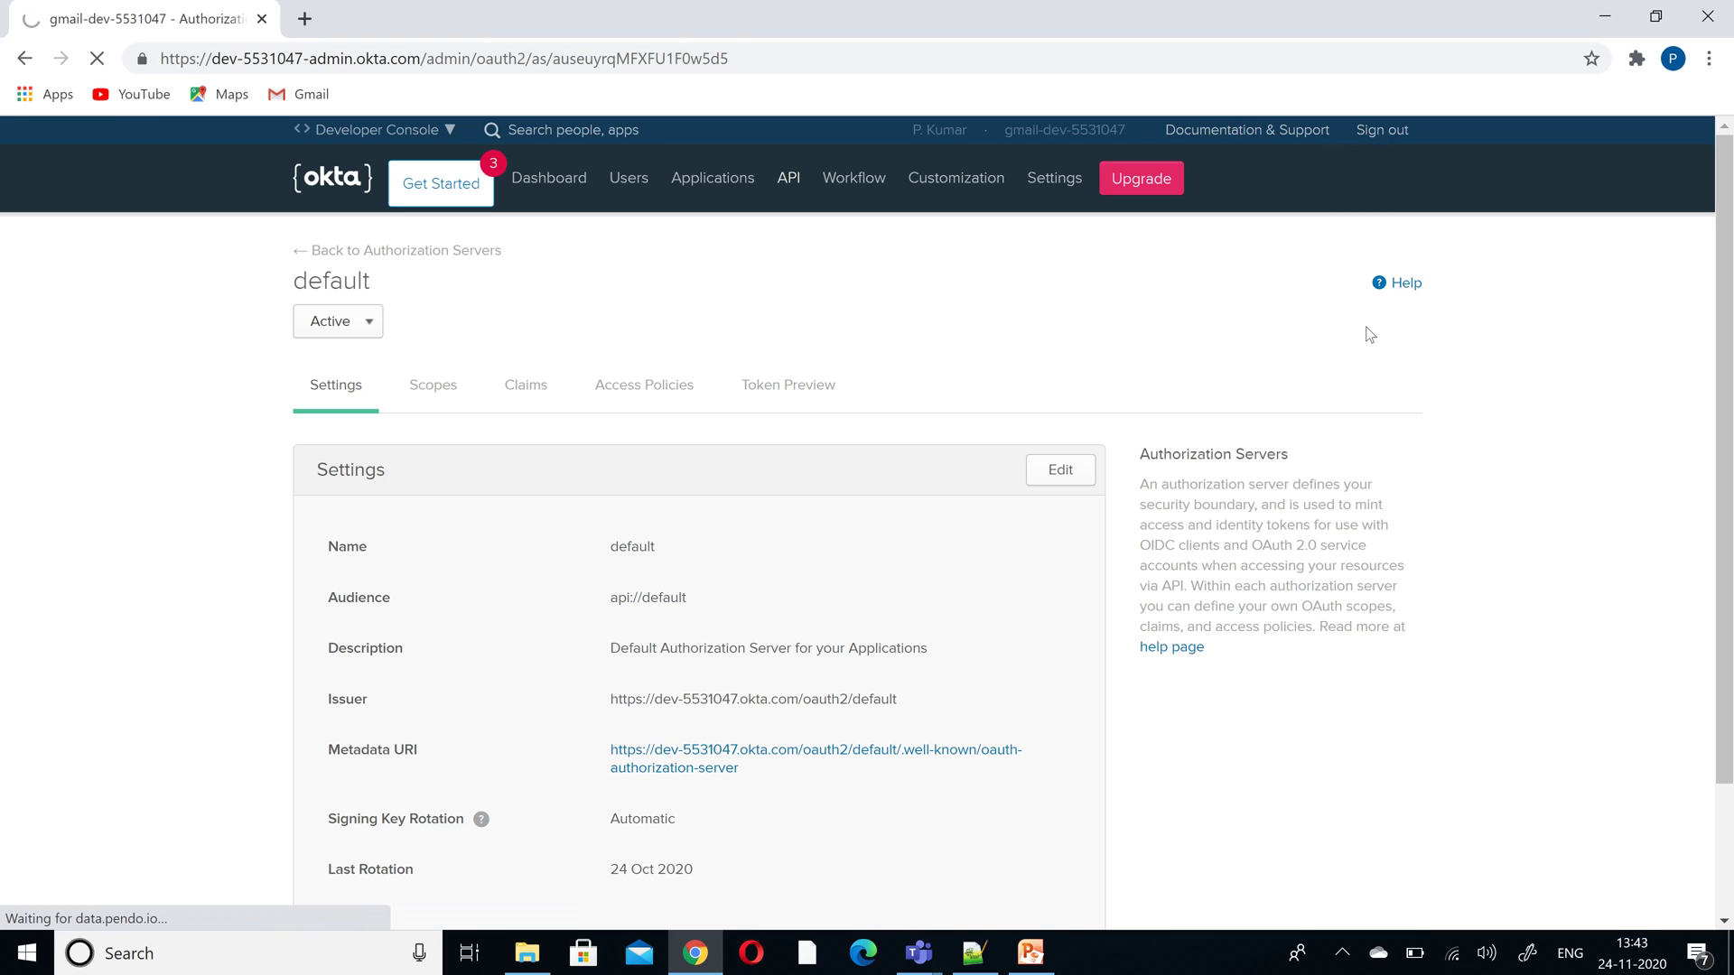
click(1379, 133)
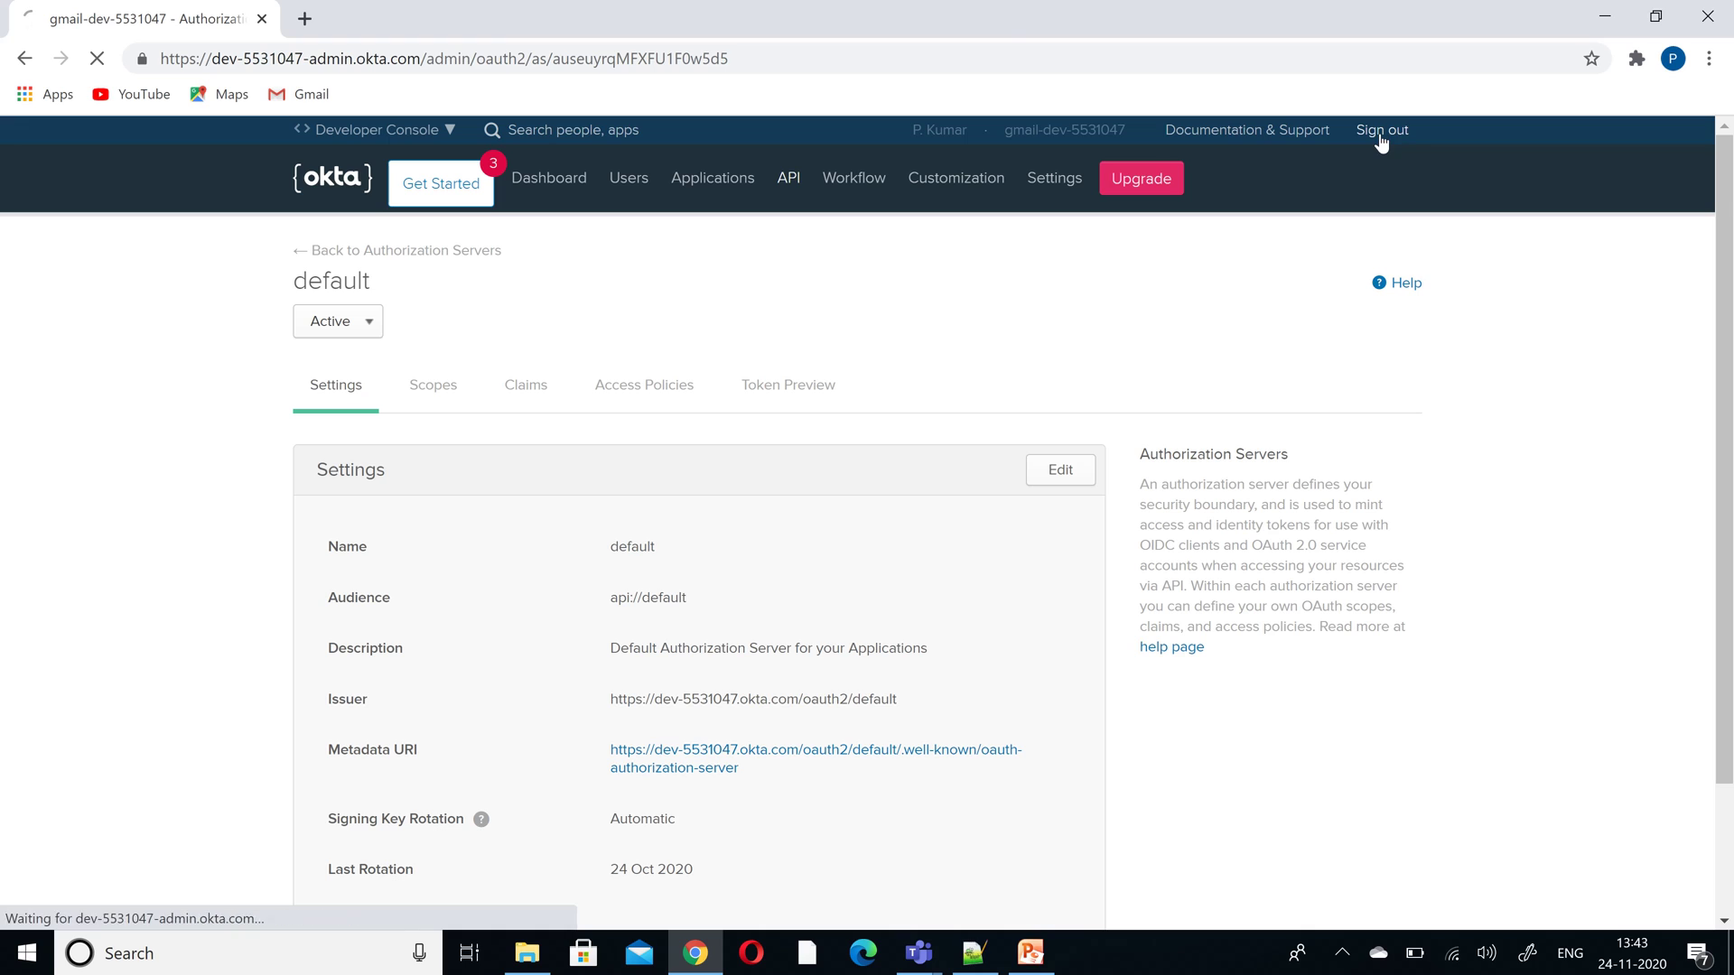
click(1005, 61)
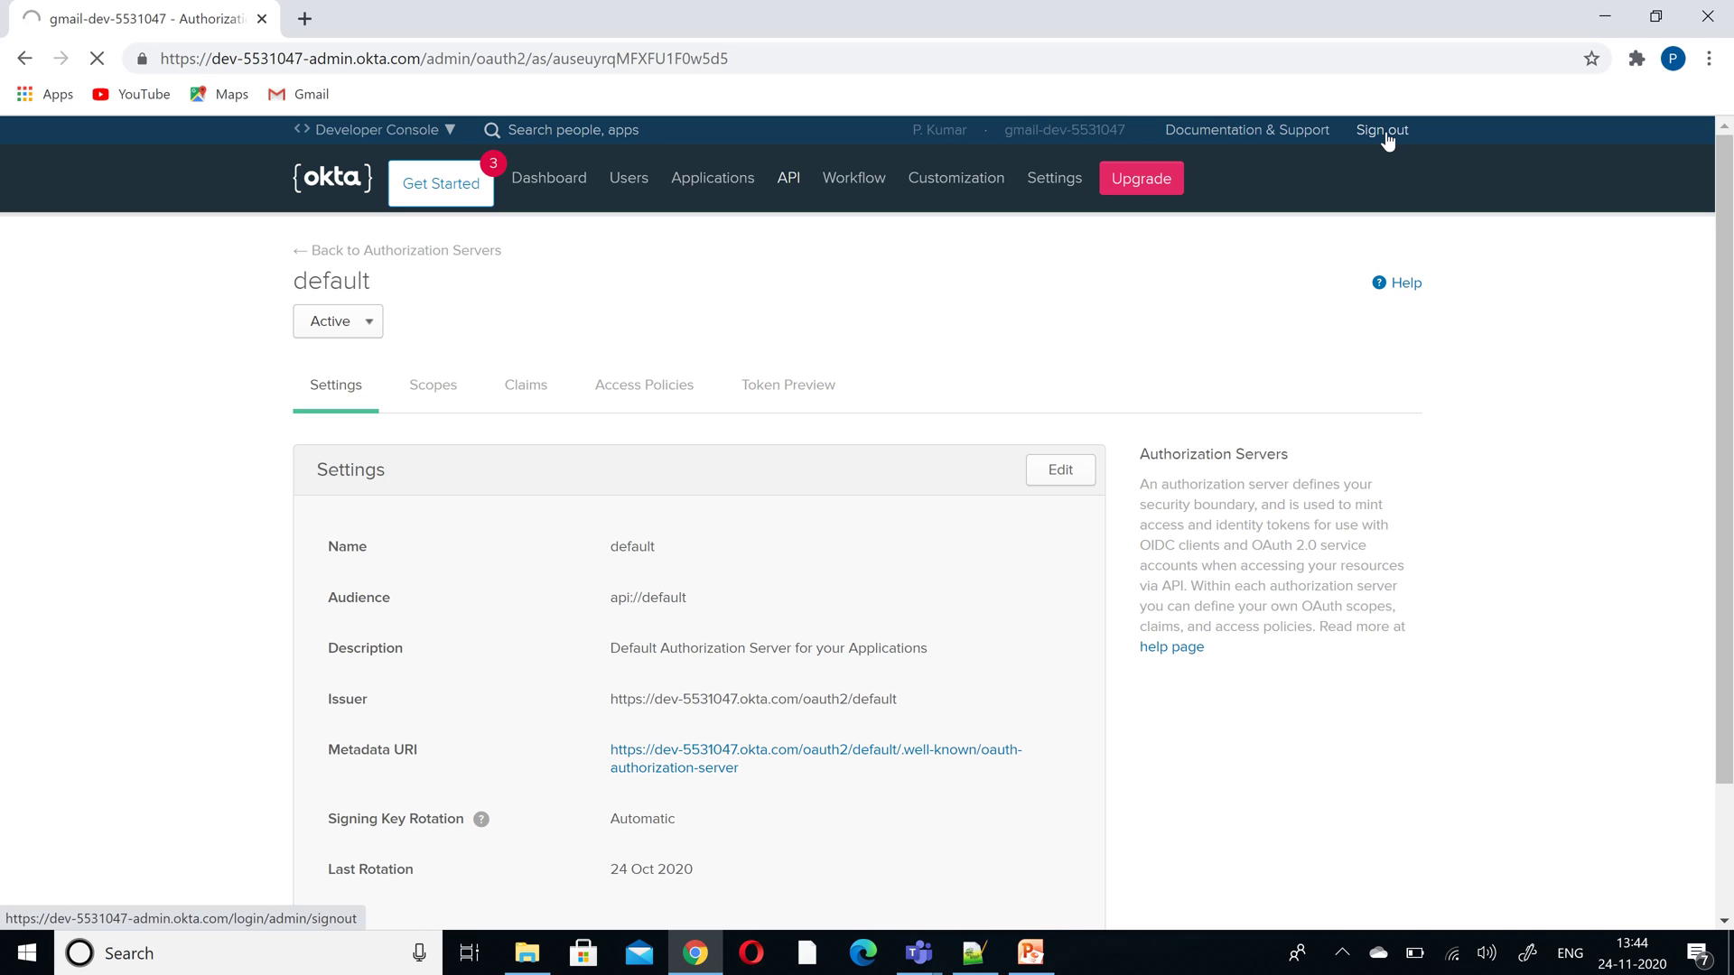
- In a fresh Chrome window, open the Anypoint login address accounts/login/netrovert-40
click(1708, 17)
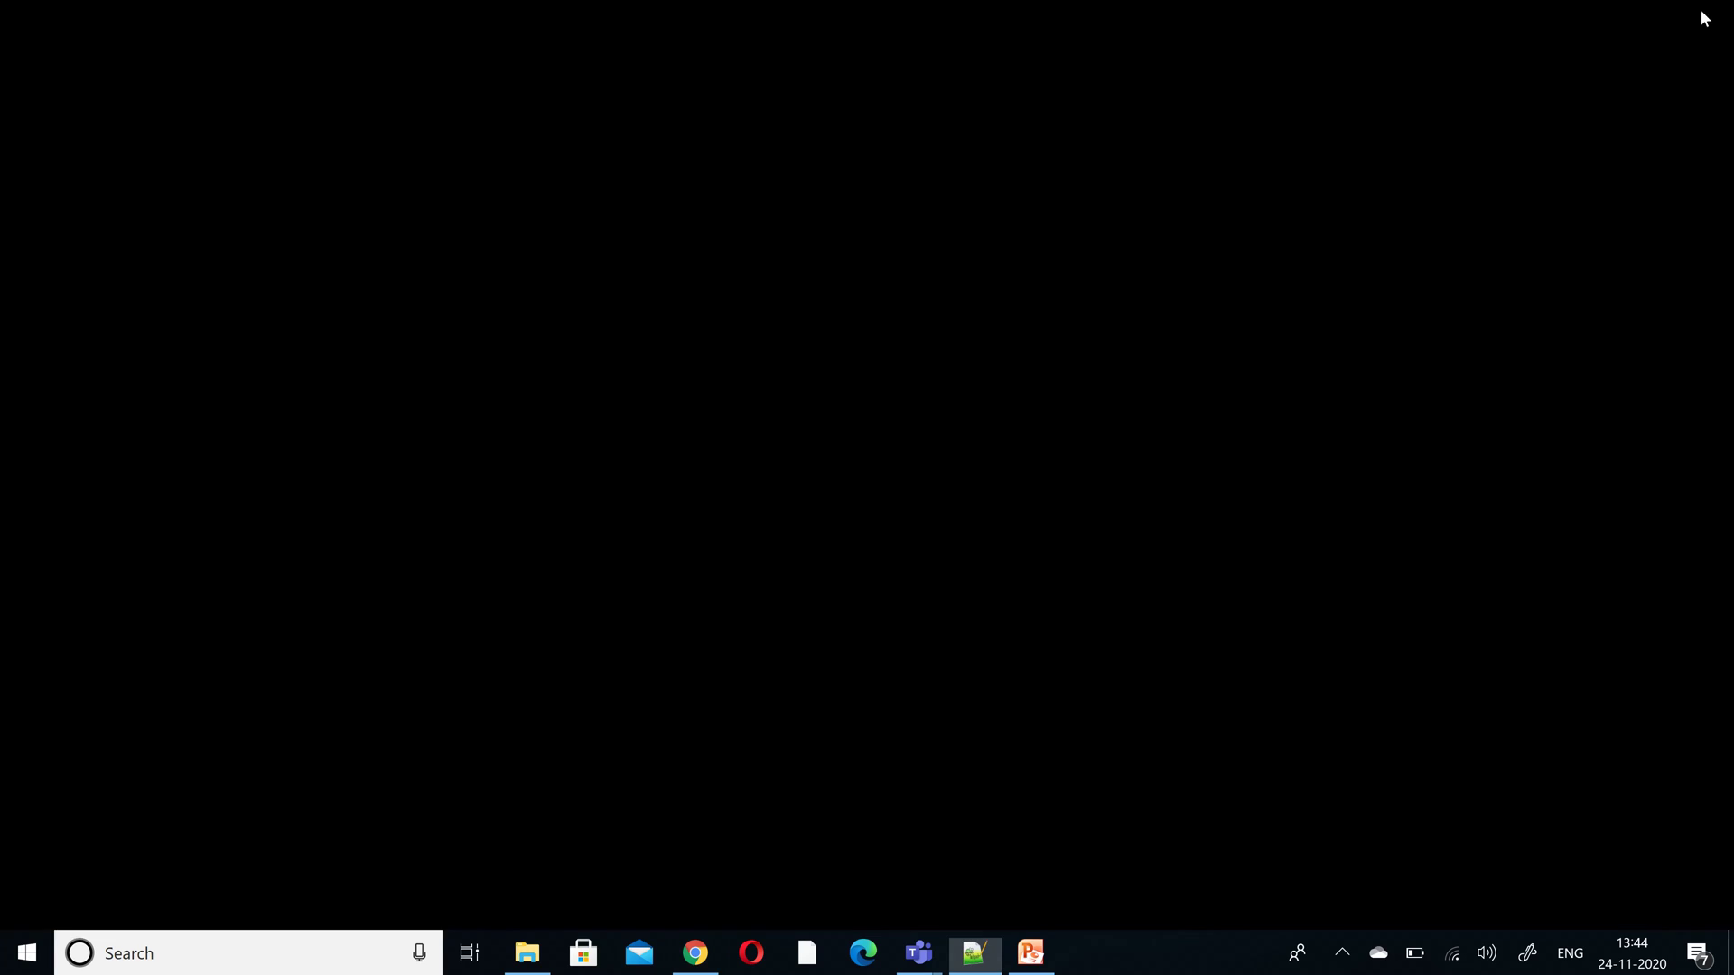
click(695, 953)
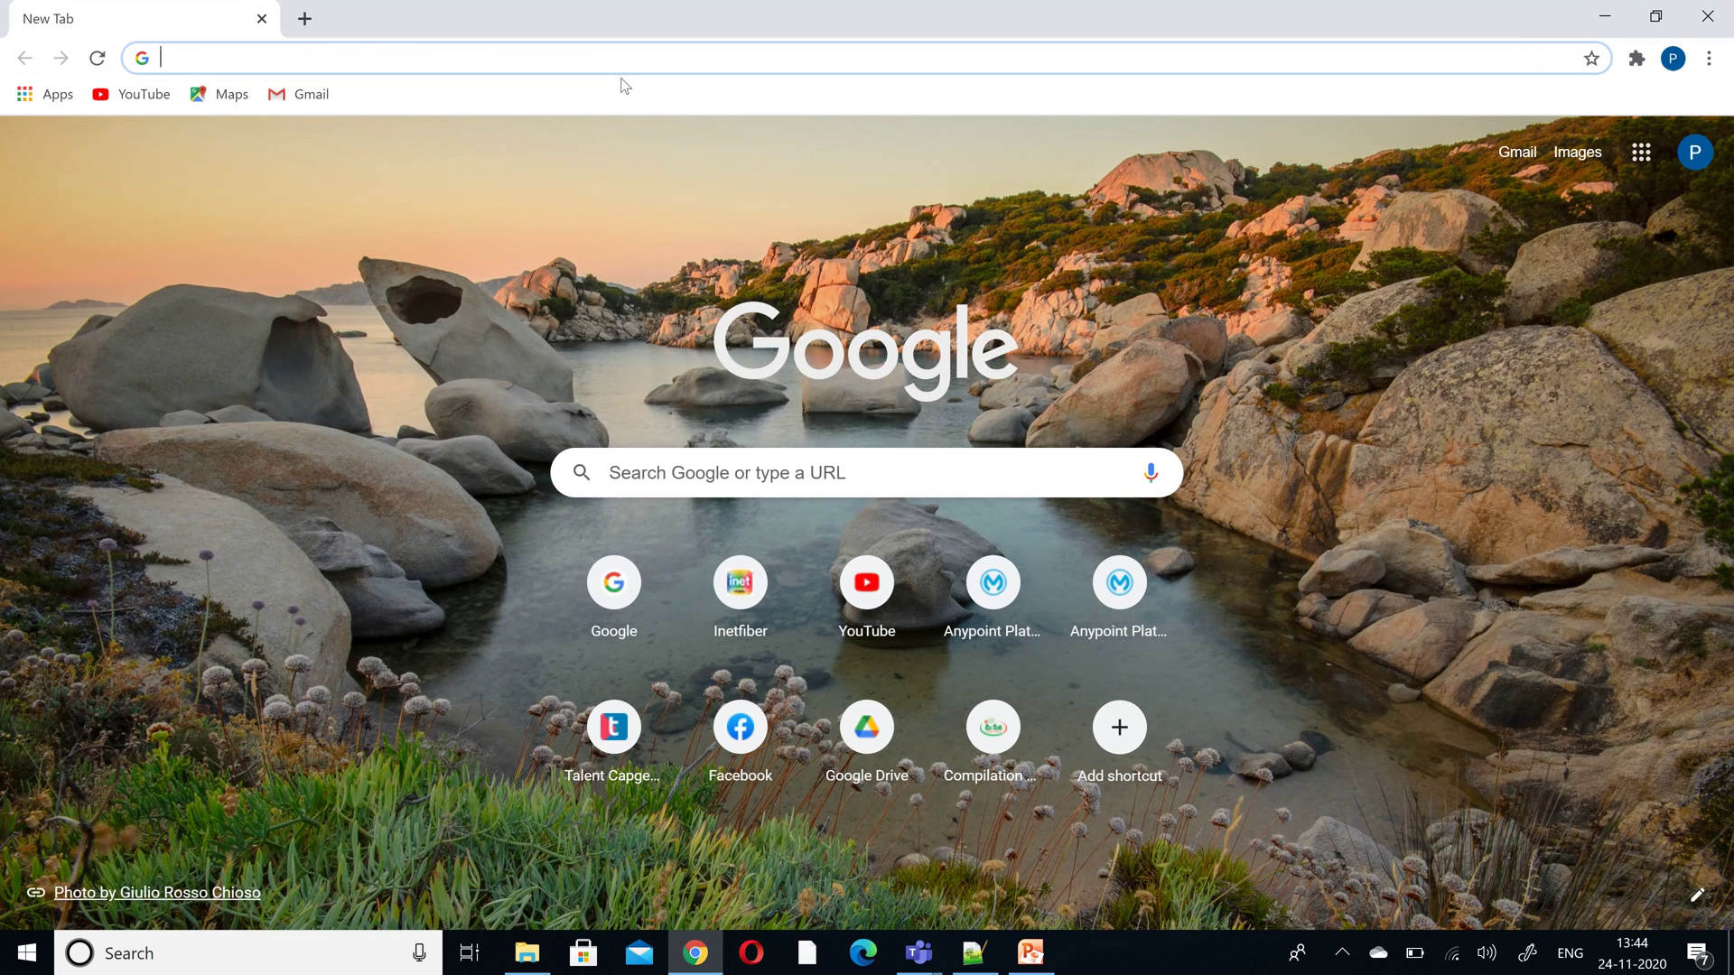
text(an)
key(Return)
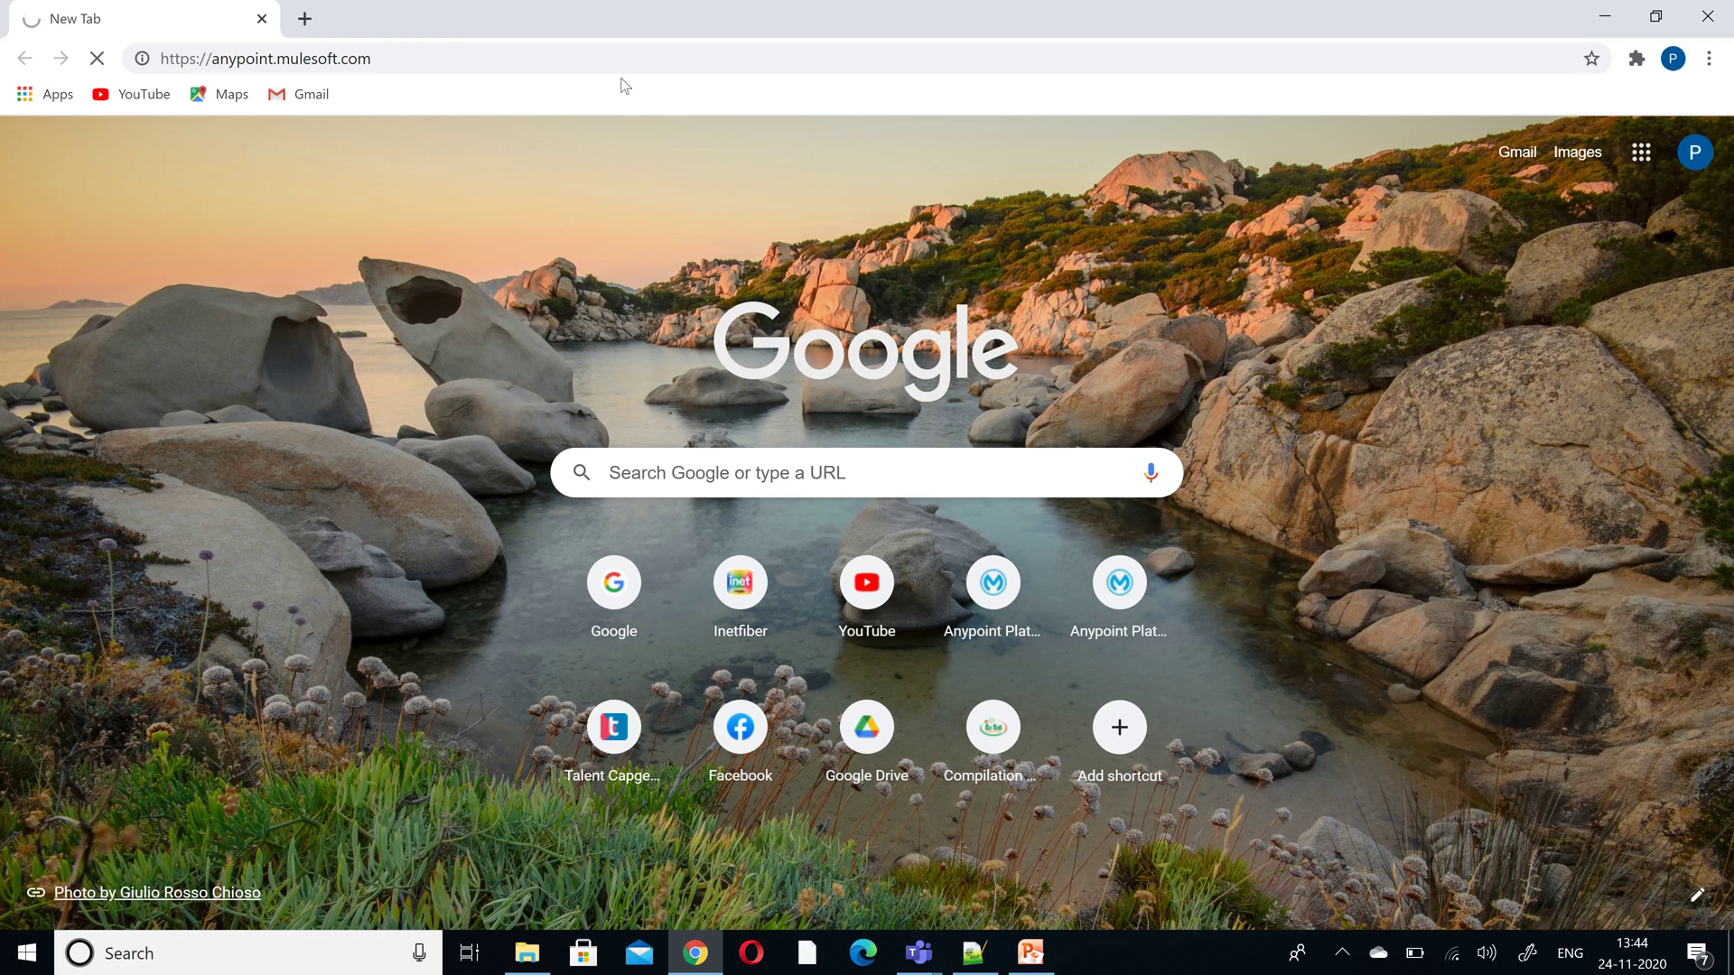
click(552, 54)
text(any)
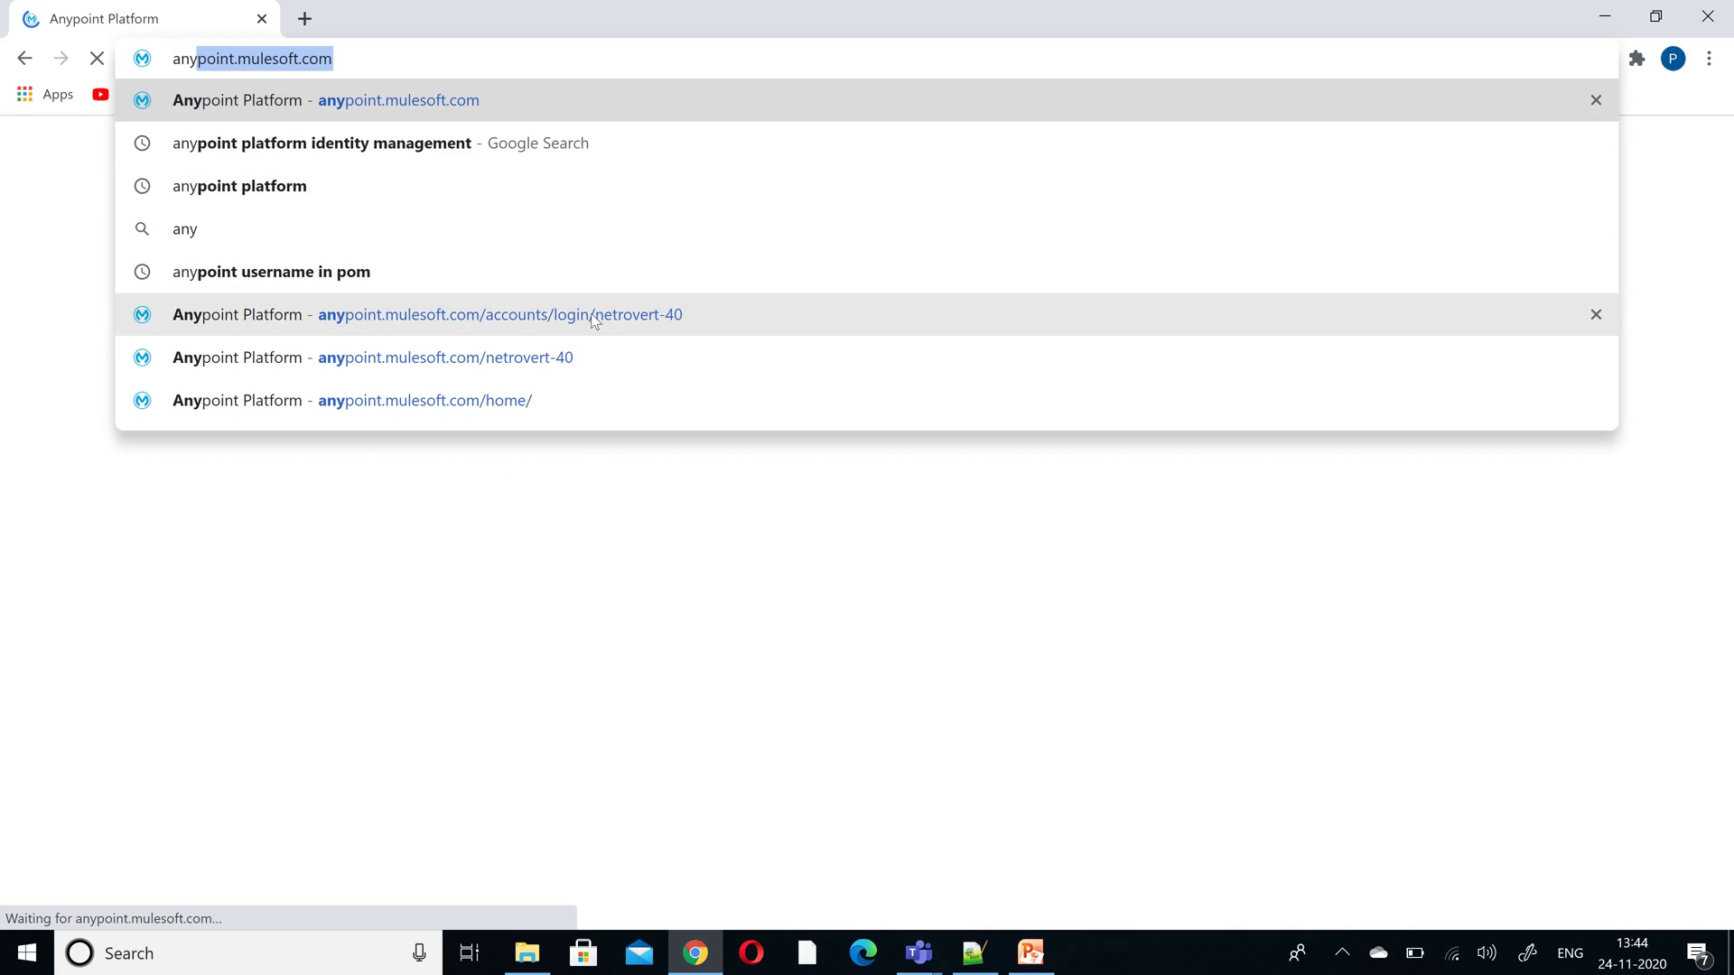
click(595, 316)
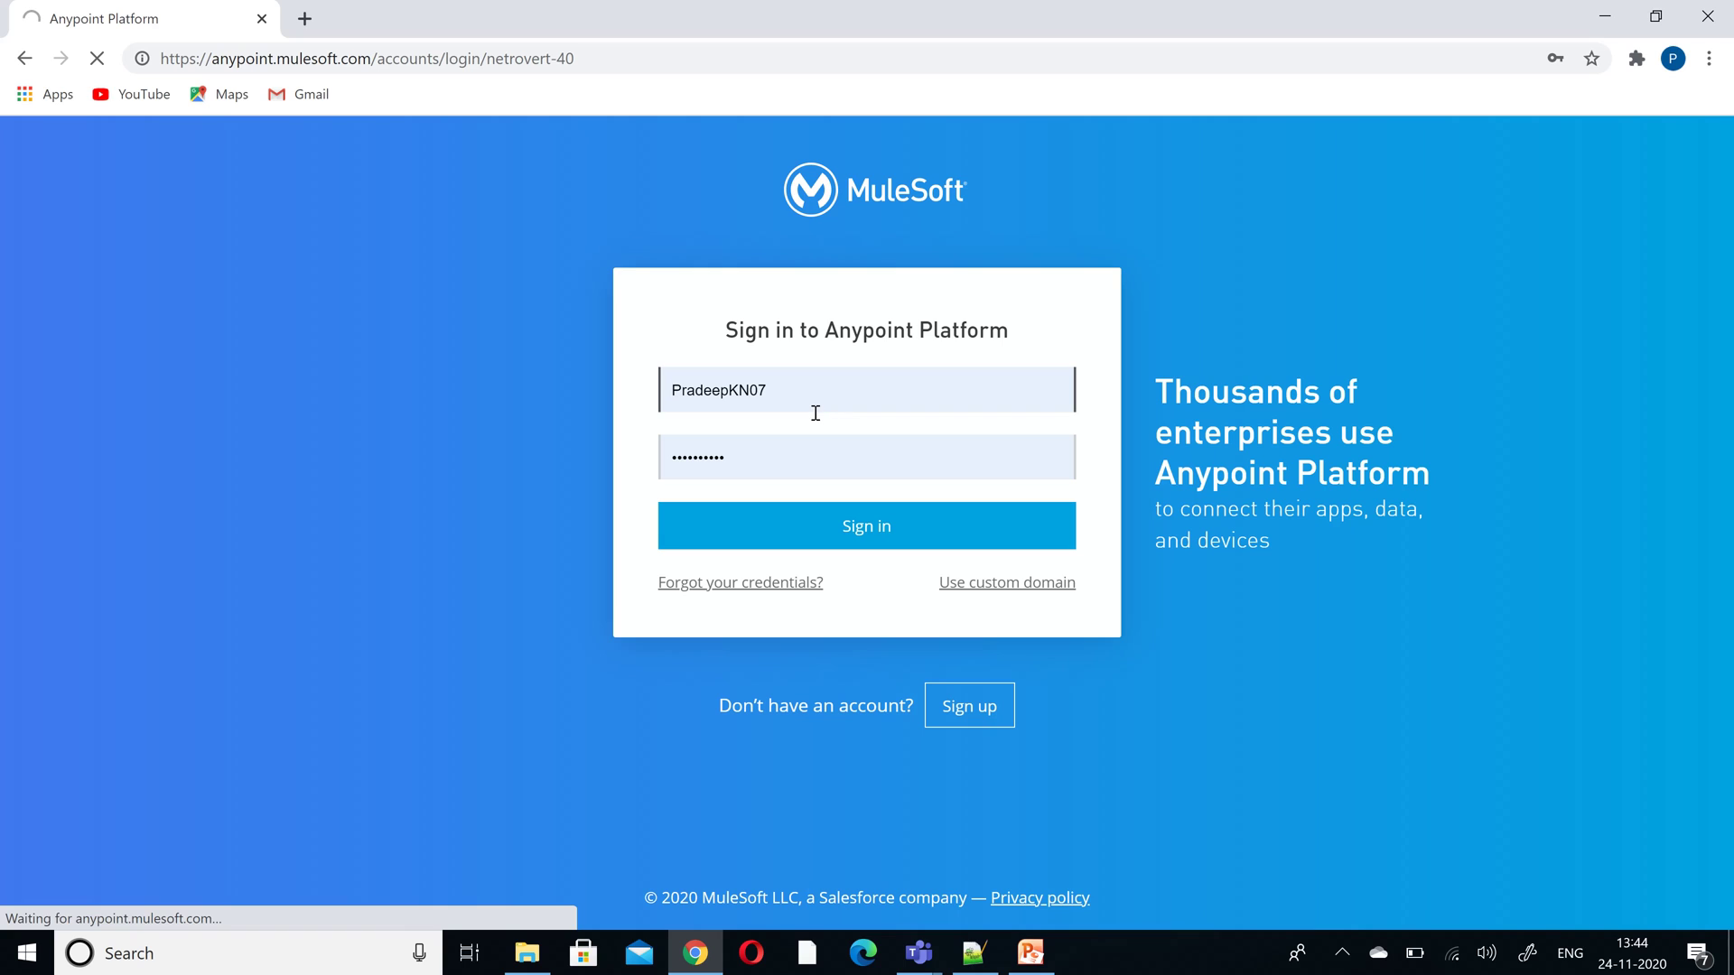
click(659, 61)
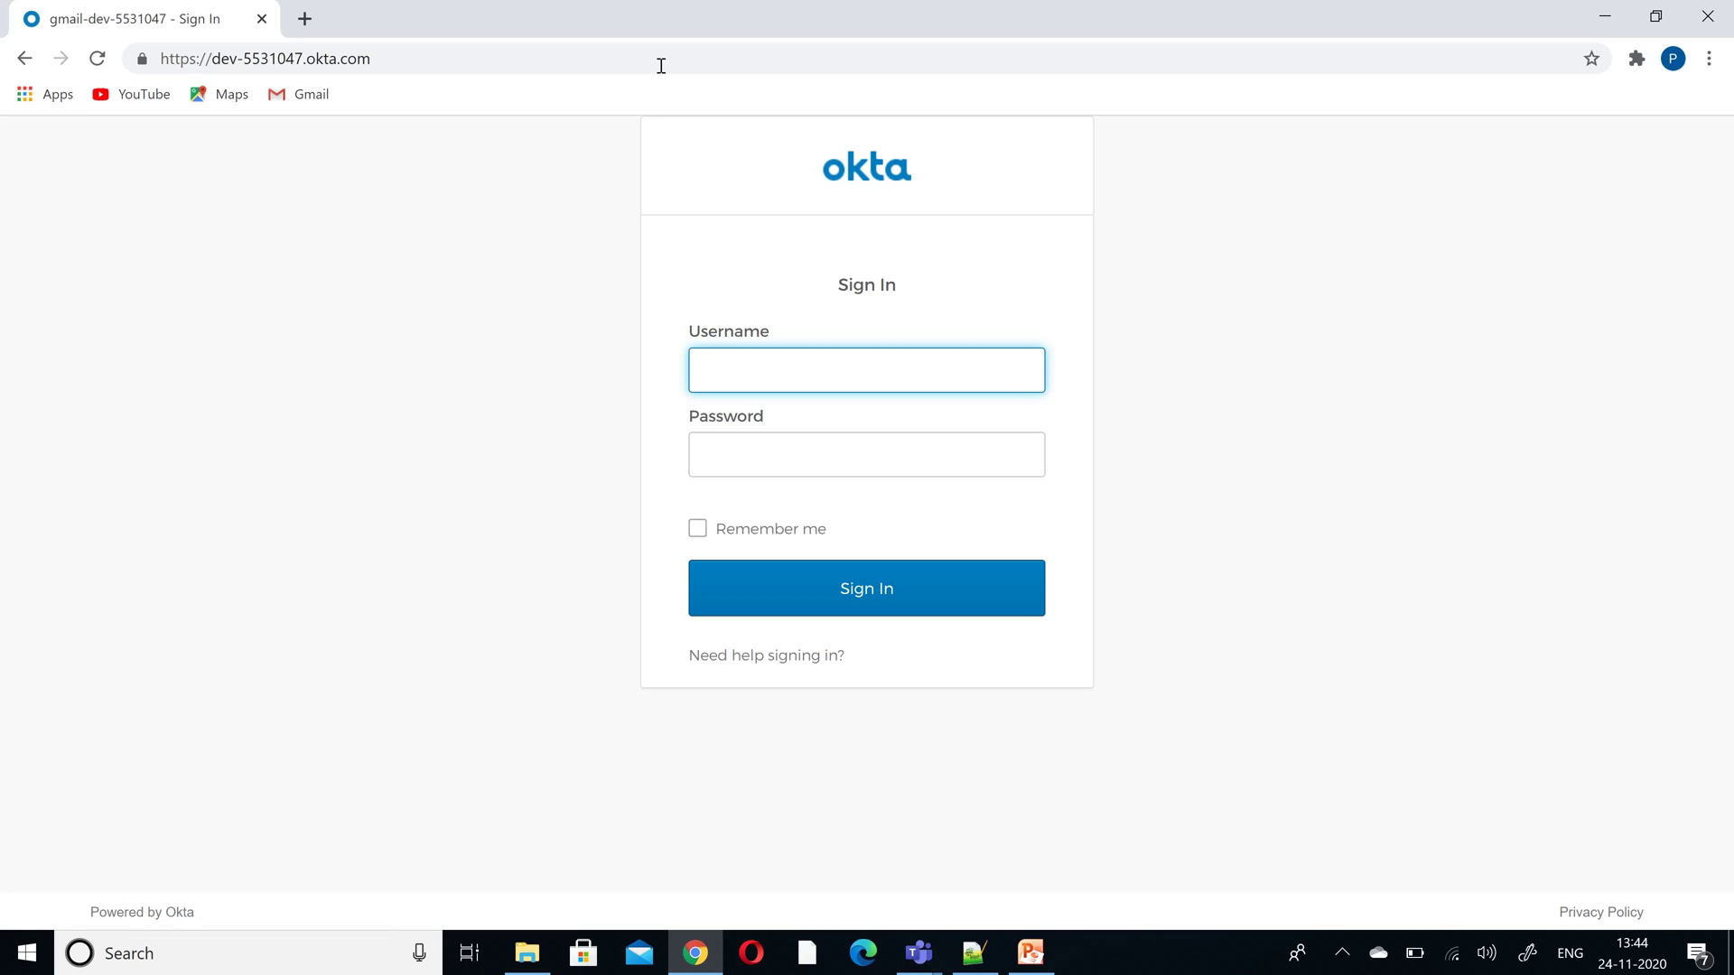
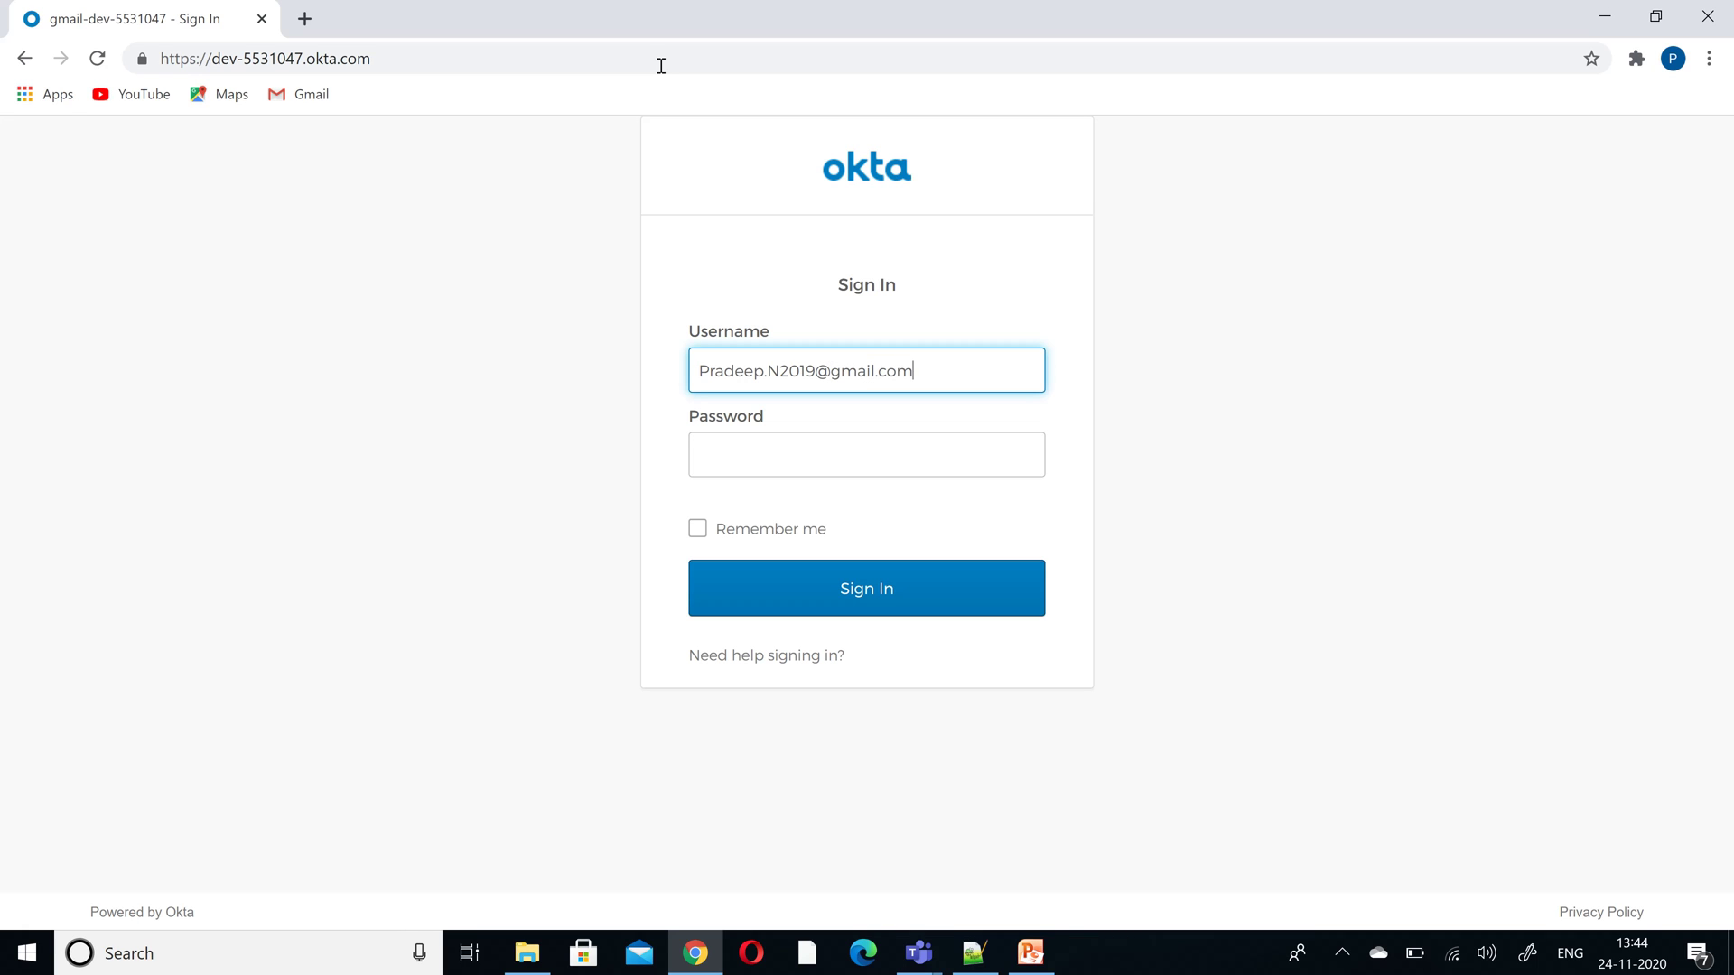
- Sign in on the Okta page with the user's e-mail username and password
key(Tab)
text(*********)
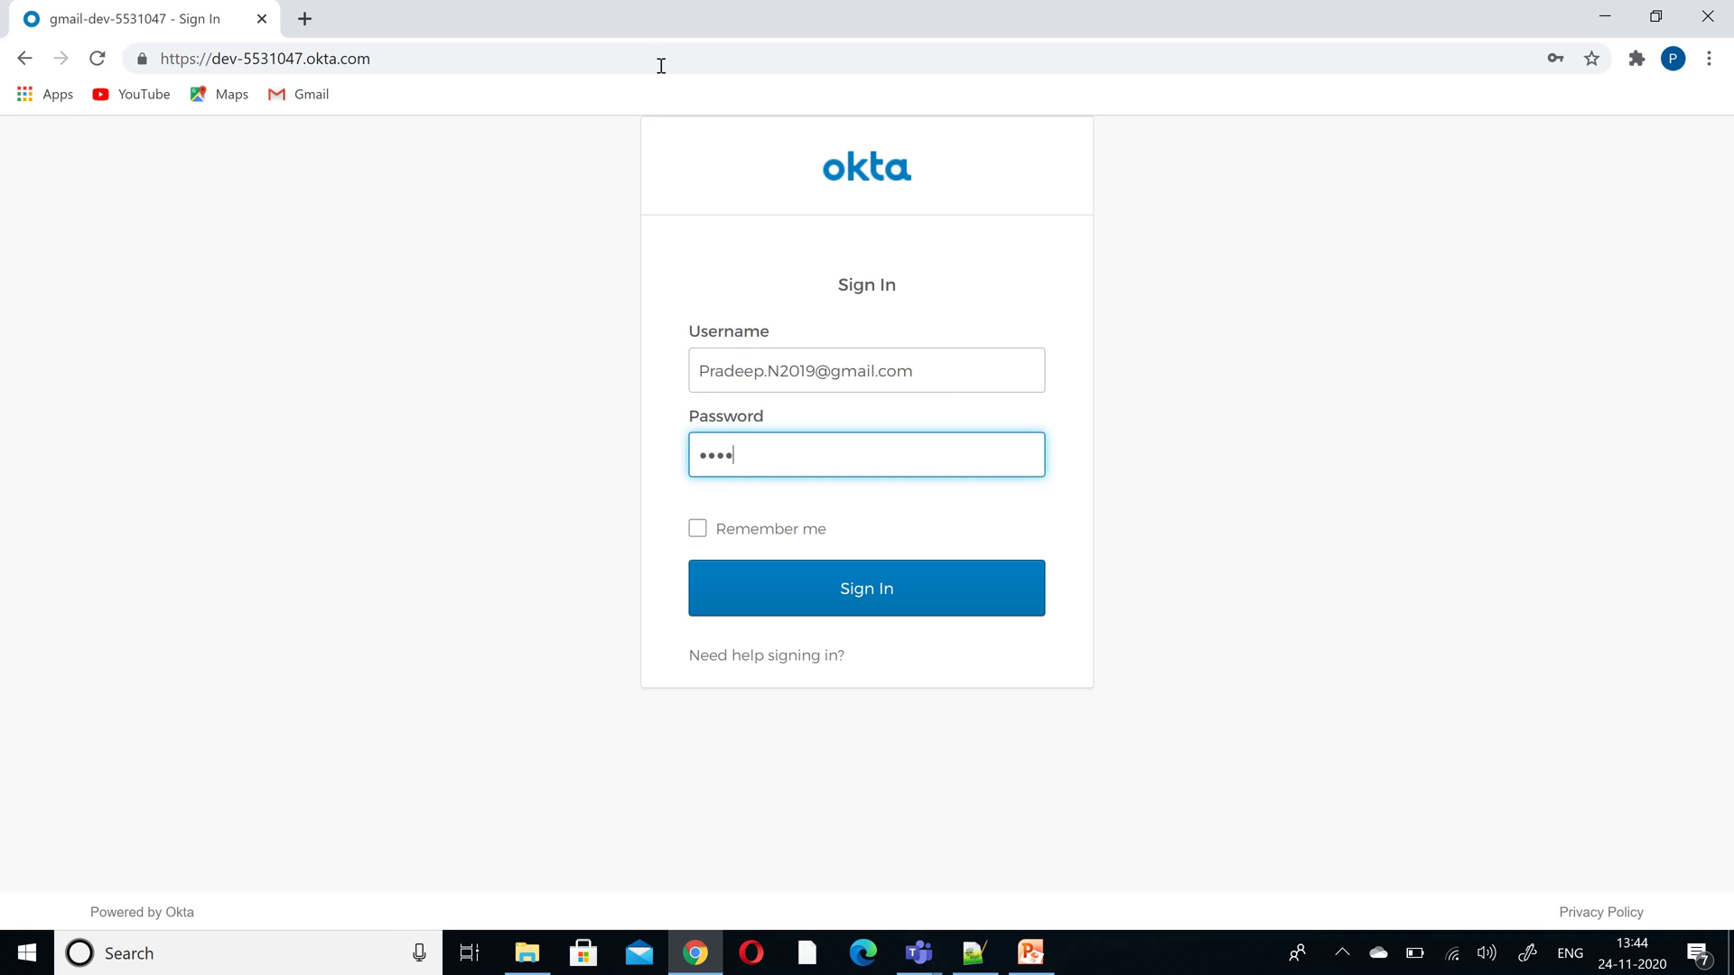
text(*)
click(855, 583)
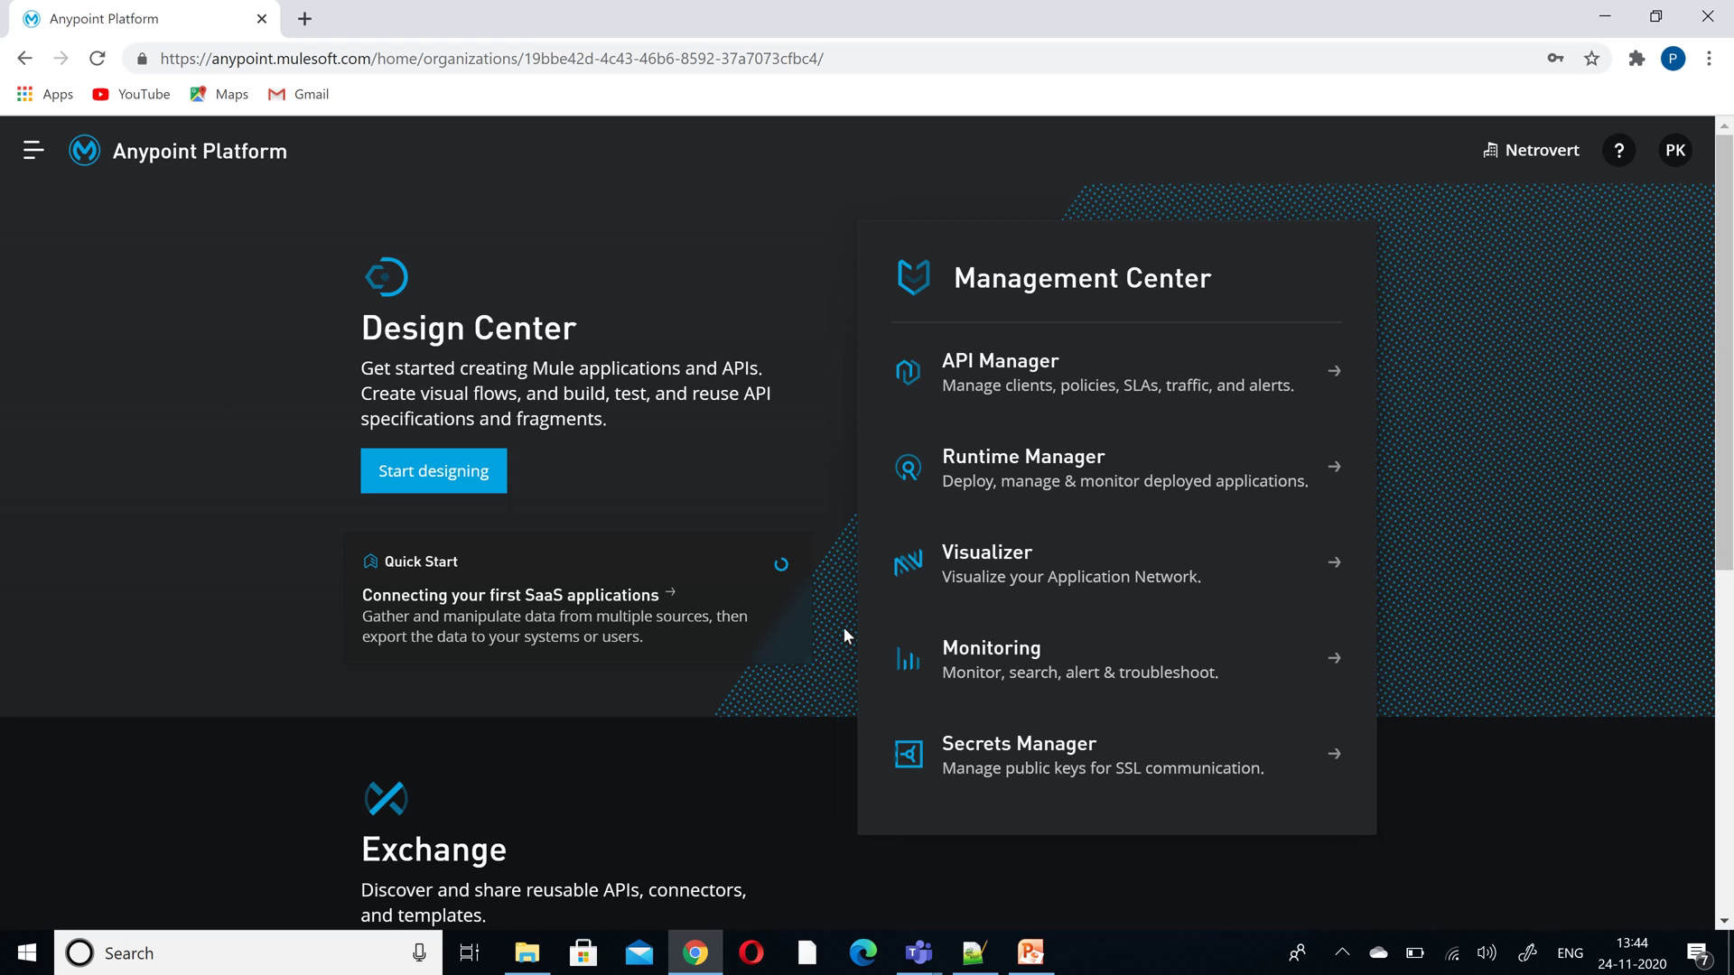
click(1341, 953)
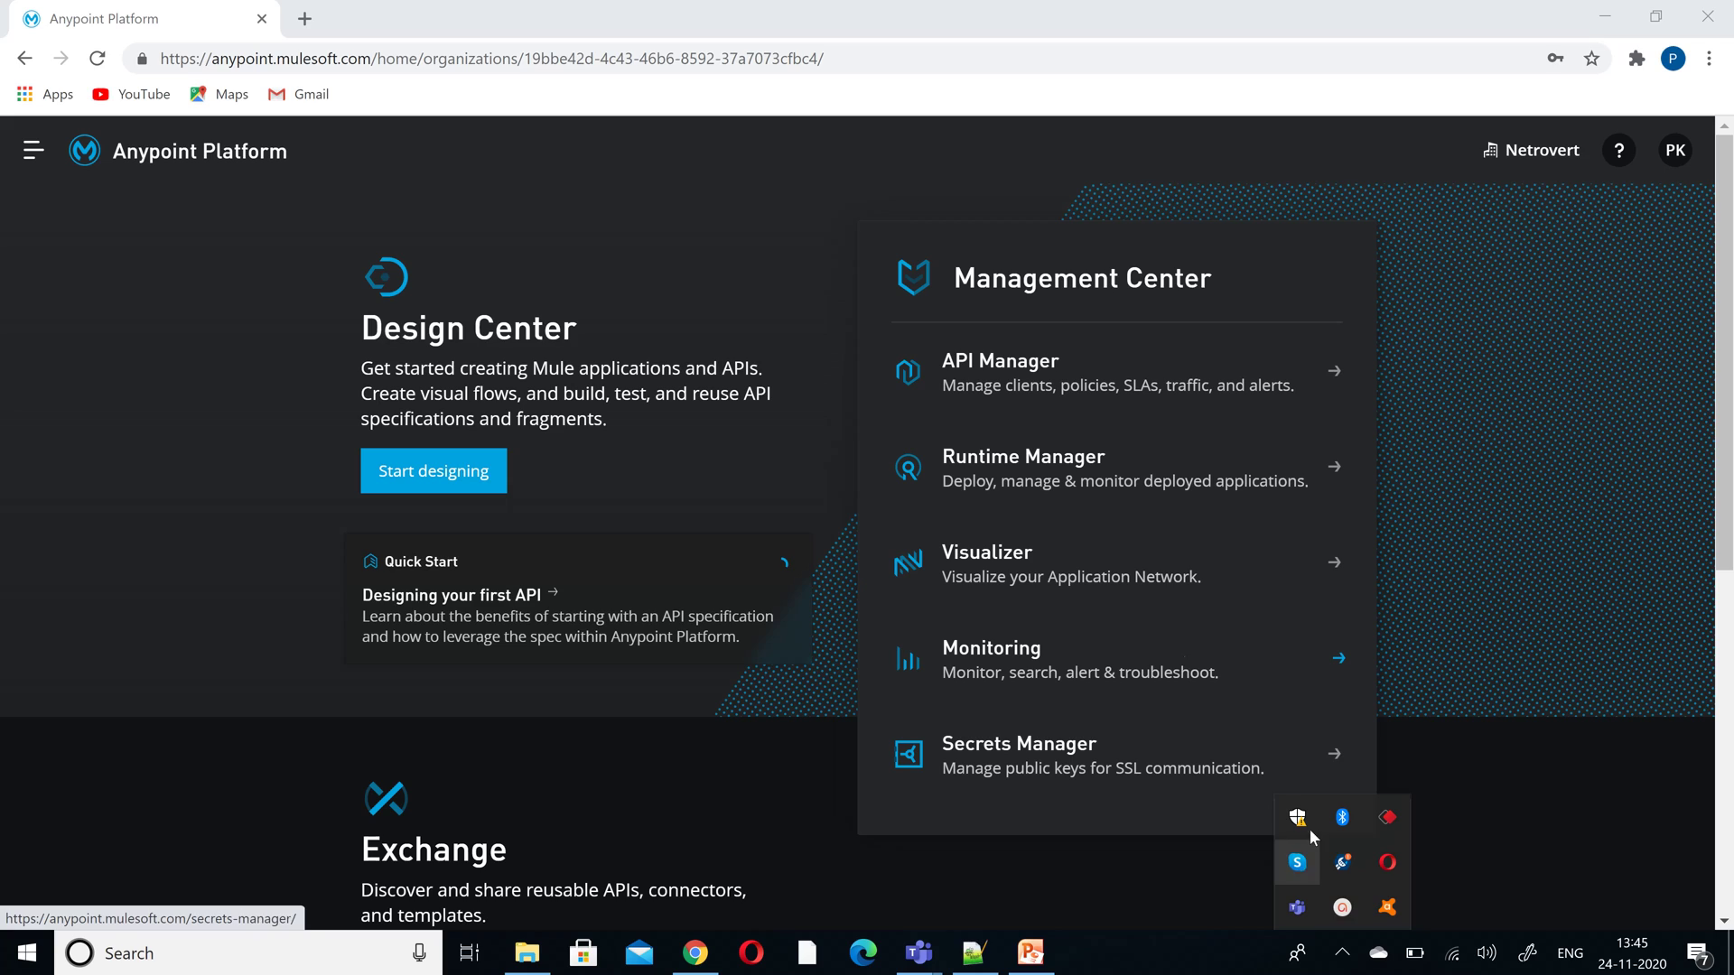
click(1343, 907)
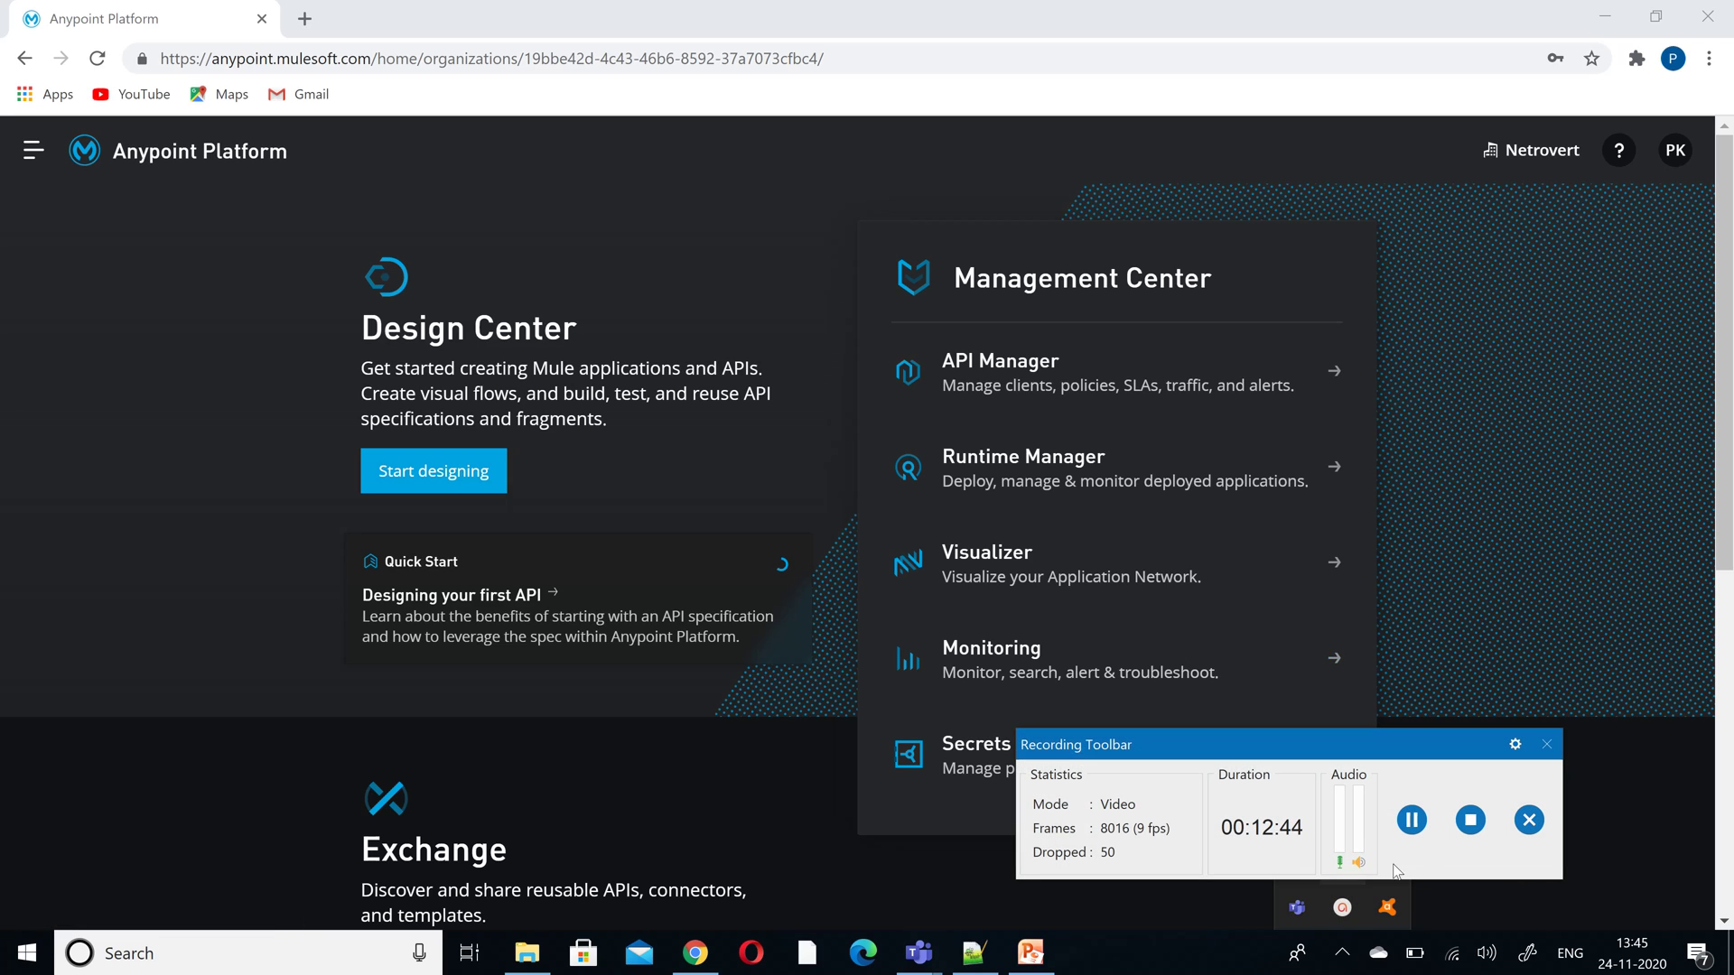